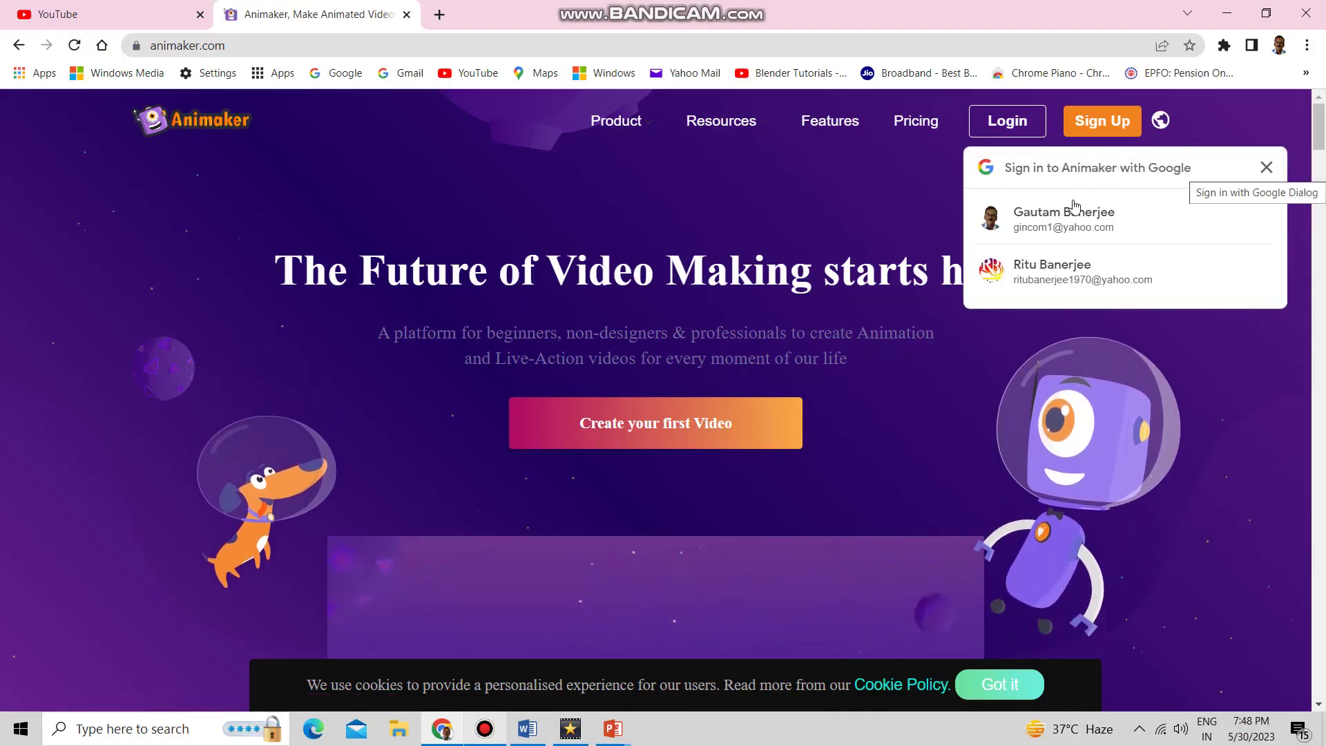
Step: Sign in with the Google account and start a blank Horizontal video project
click(1075, 215)
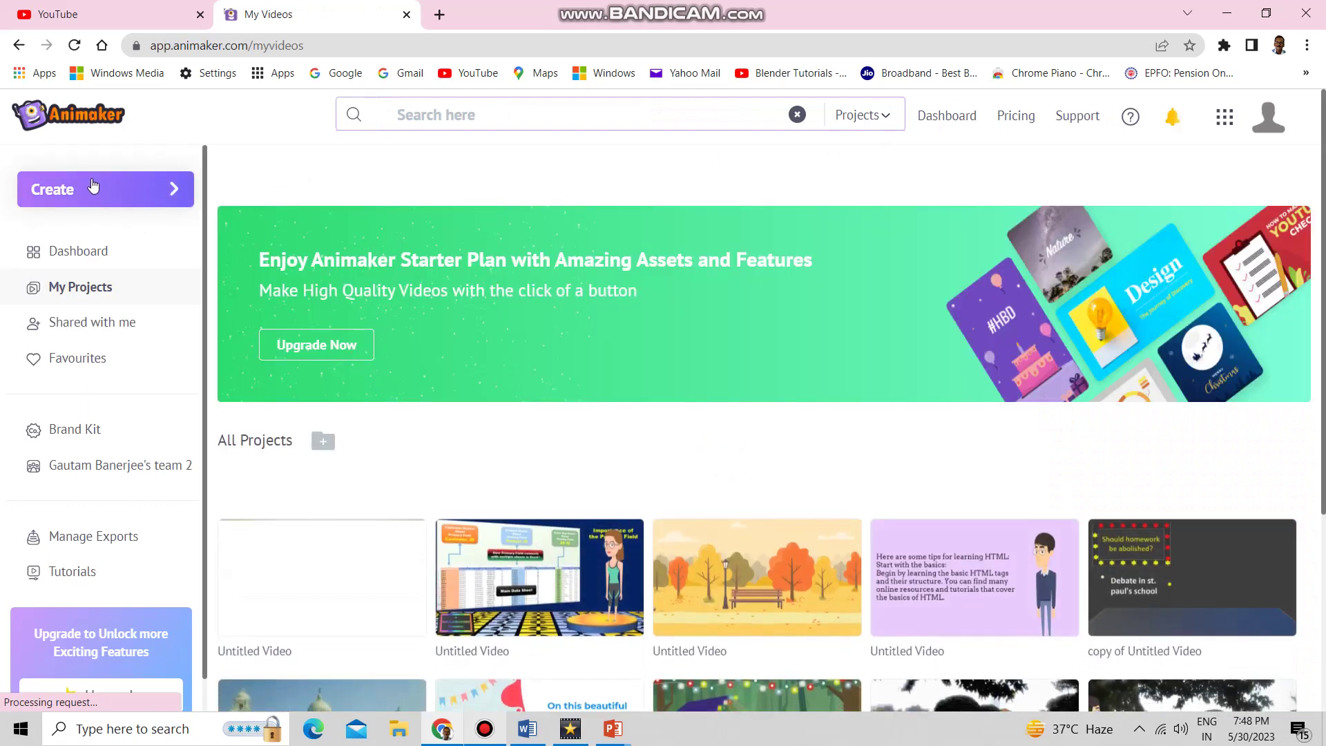
click(97, 188)
click(136, 203)
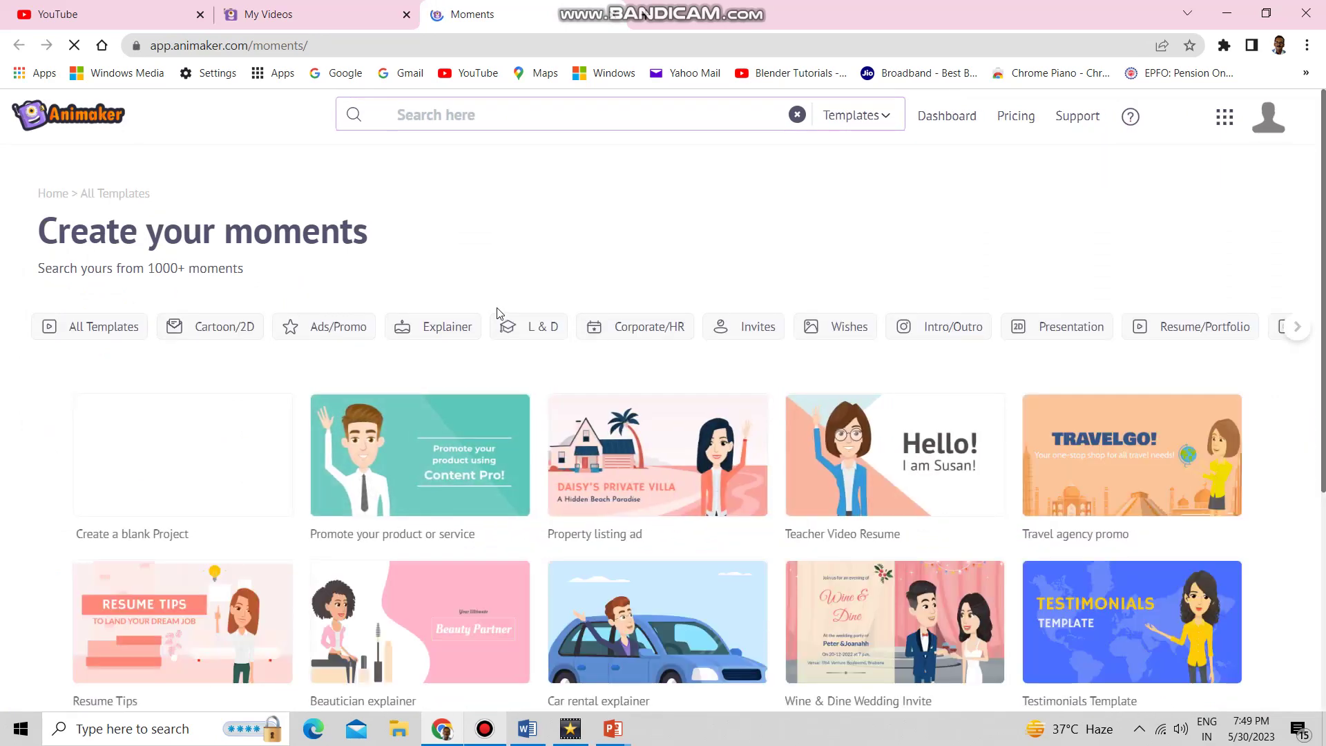
click(172, 465)
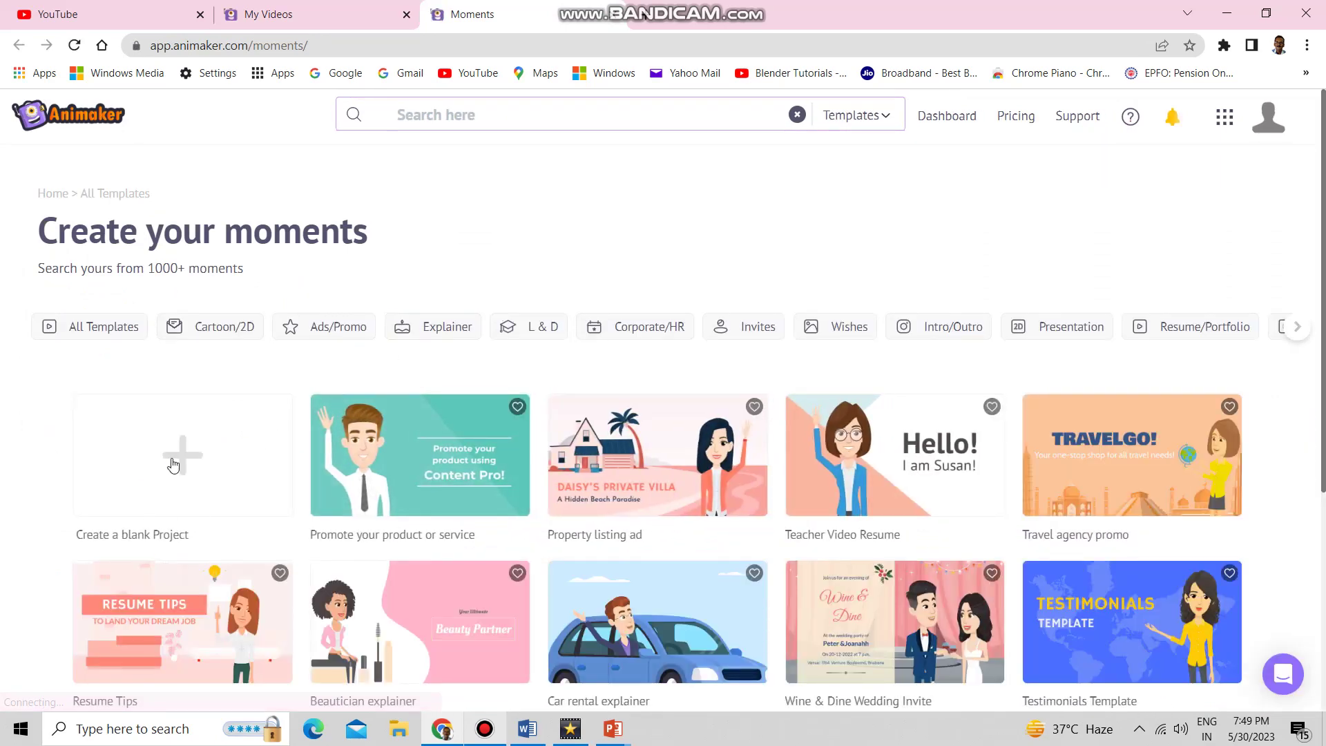
click(591, 408)
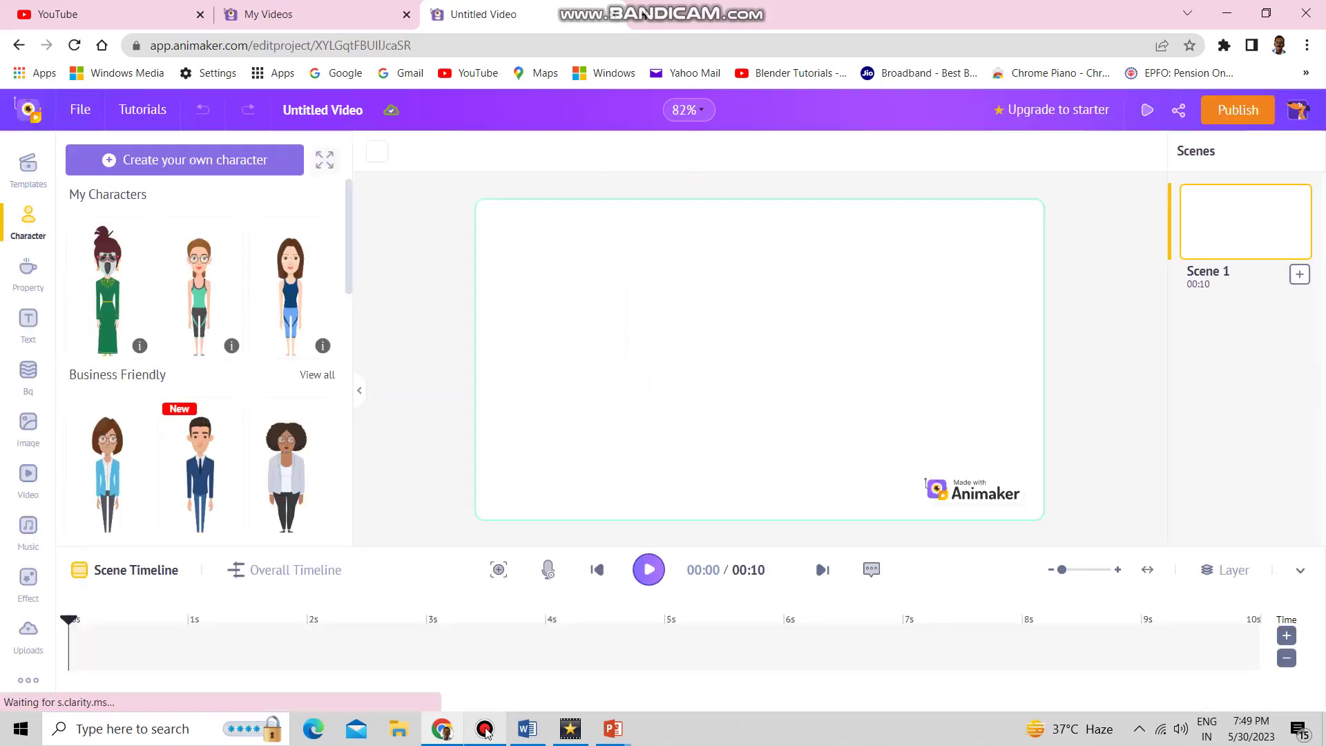
click(683, 312)
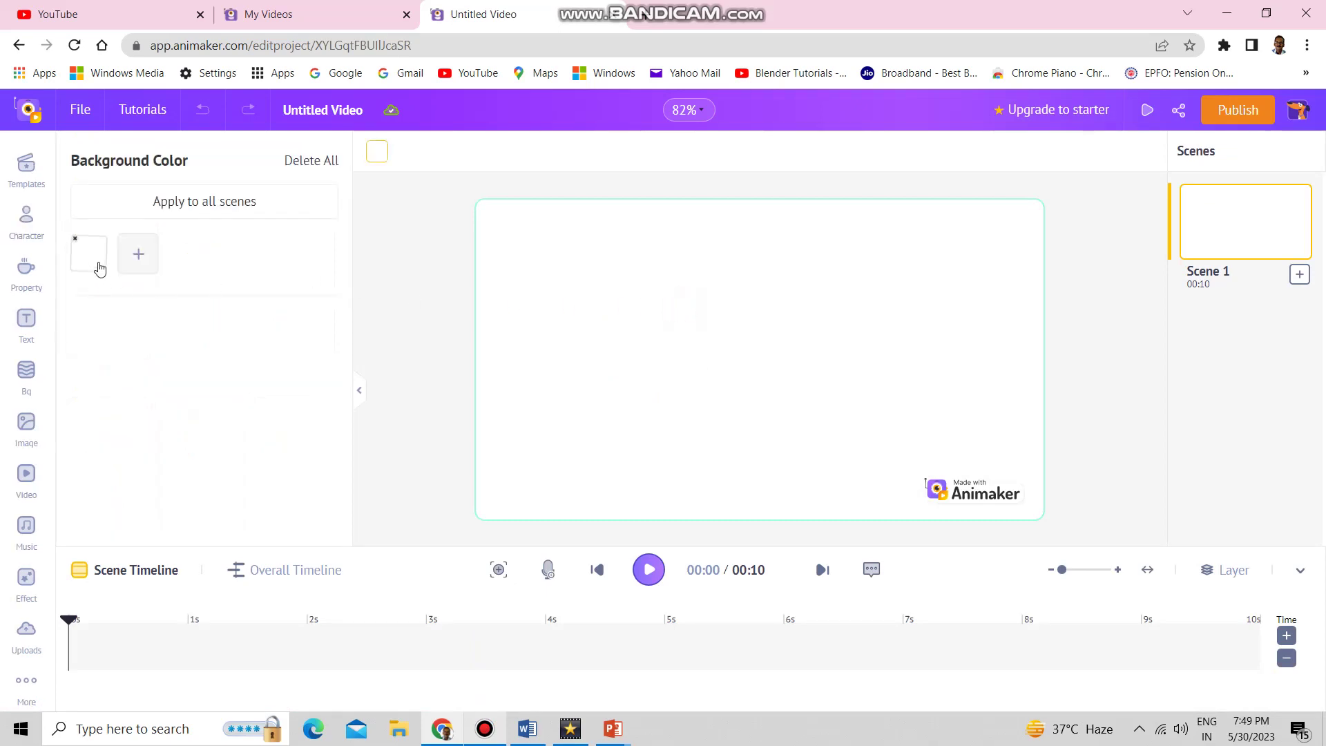
Step: Set the scene background to light grey and add a shrunken blue circle in the upper left
scroll(207, 414, down, 3)
click(224, 393)
click(269, 394)
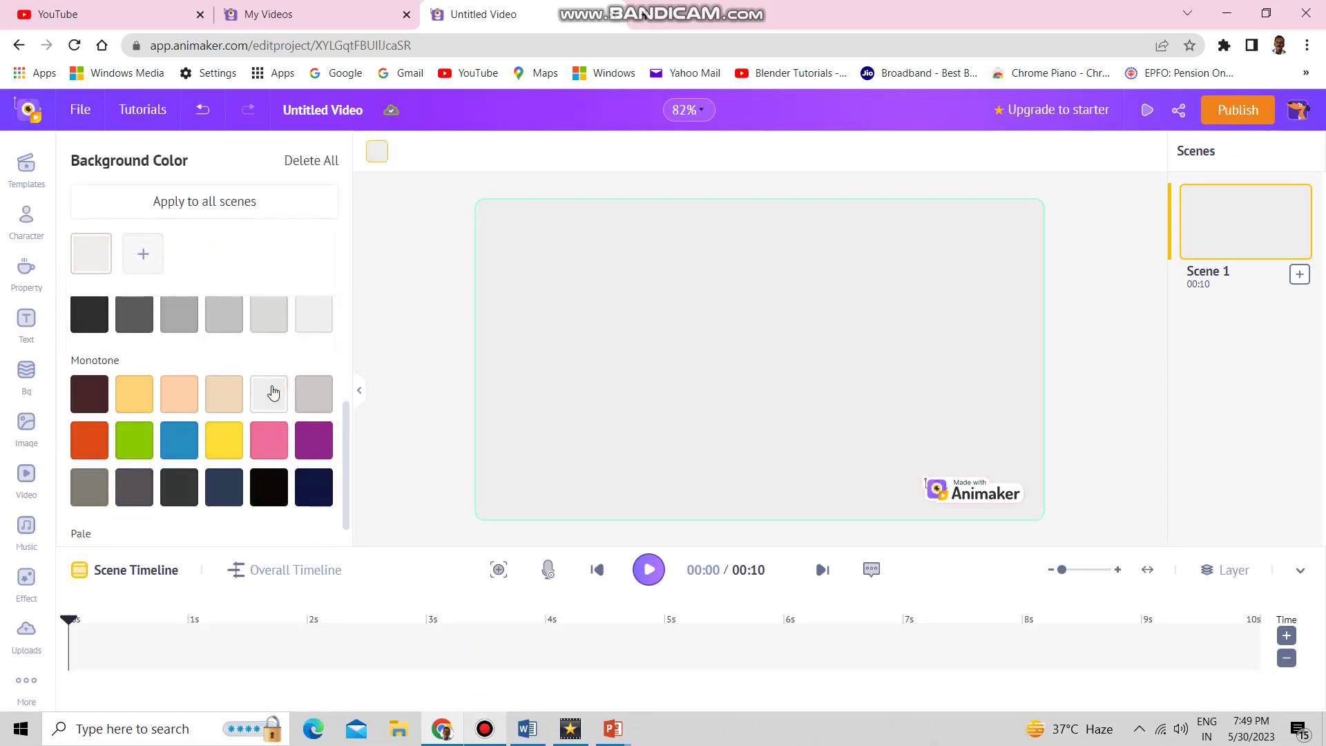
click(28, 277)
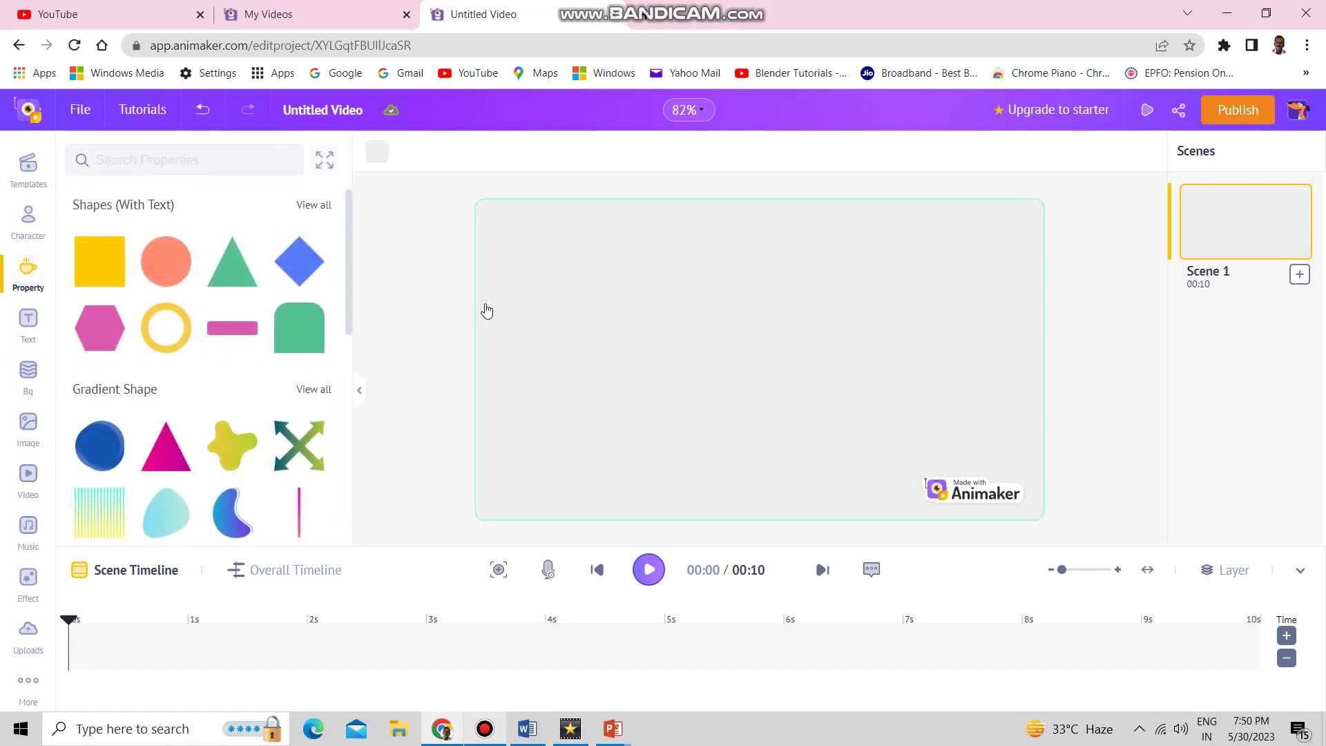
drag(486, 314, 532, 307)
drag(895, 495, 784, 387)
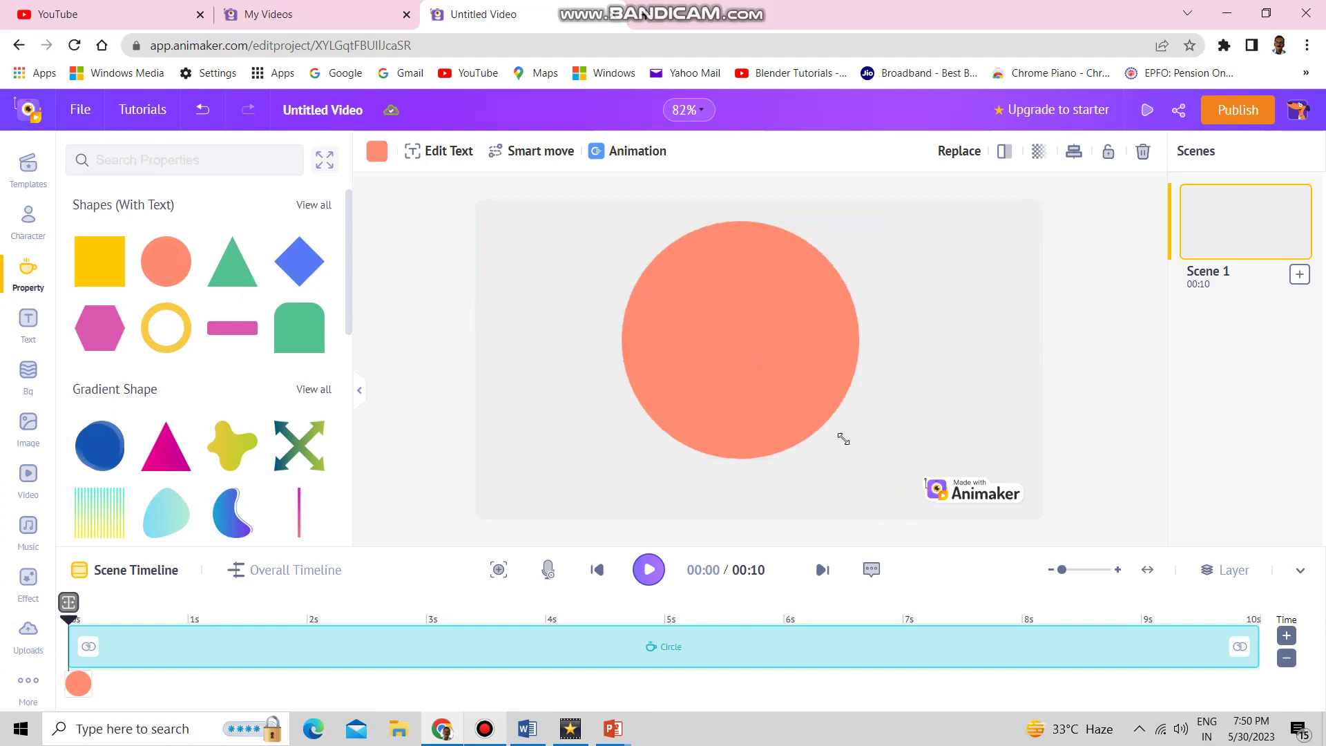
mouse_move(727, 327)
mouse_down()
mouse_move(590, 324)
mouse_move(591, 312)
mouse_up()
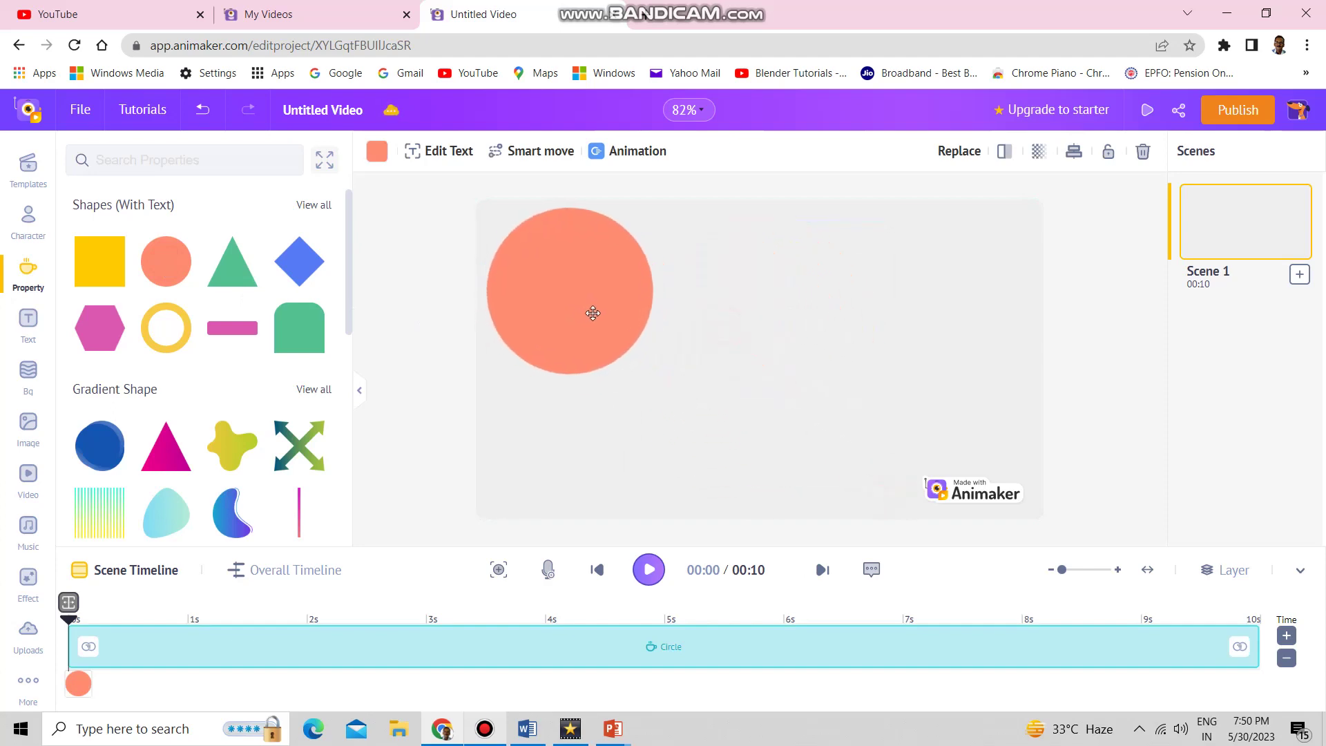
click(377, 151)
click(86, 214)
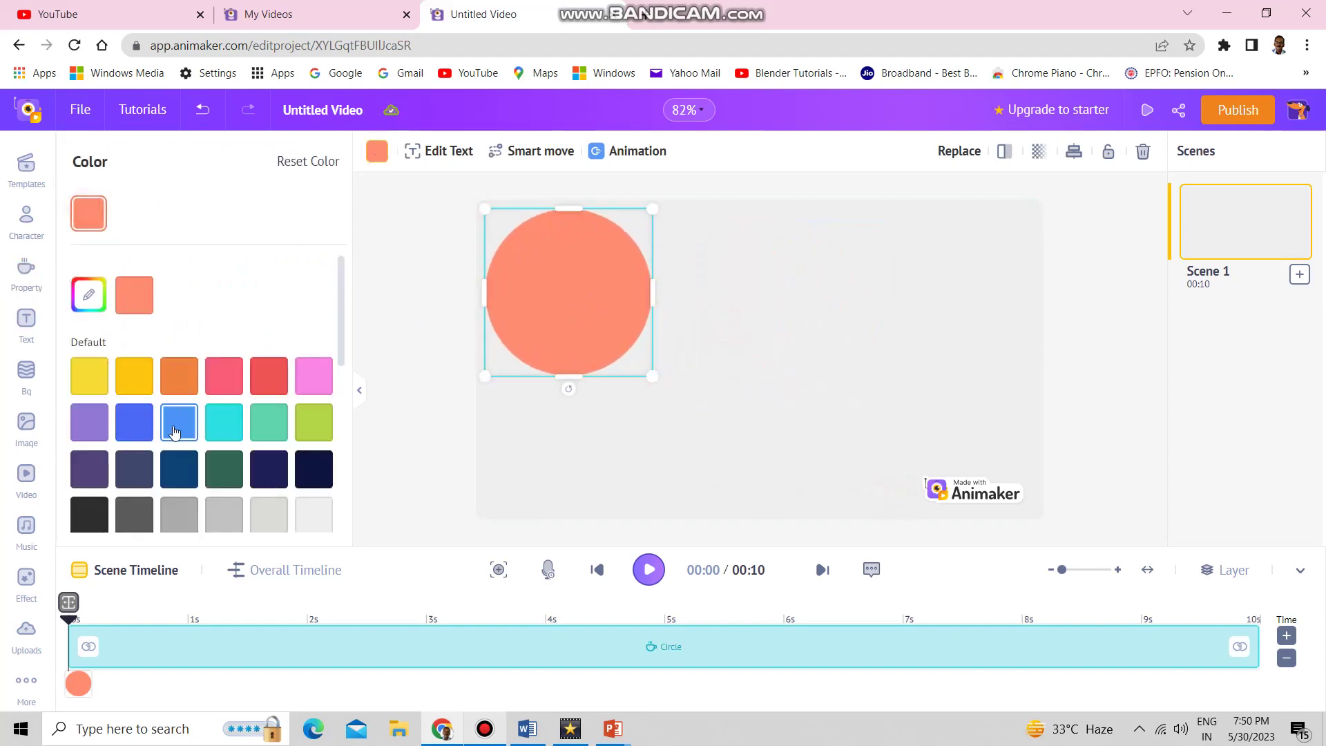
click(130, 422)
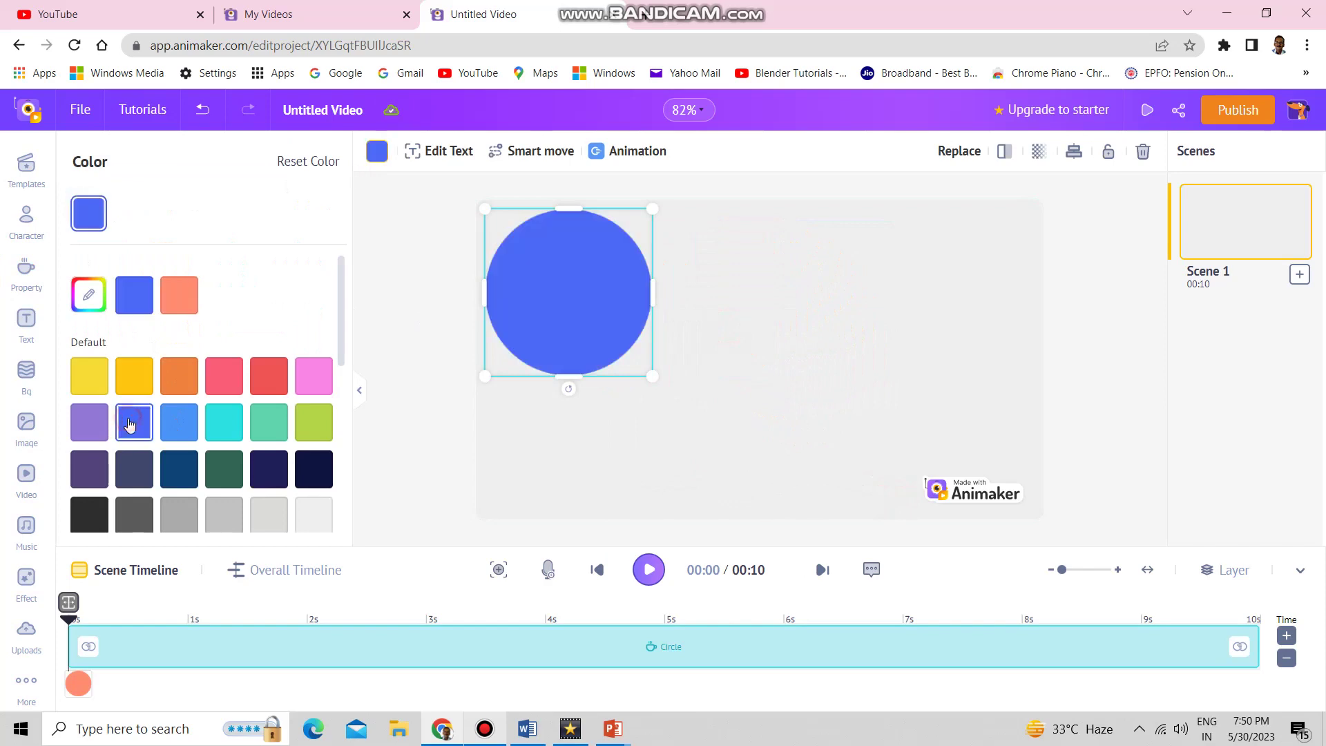
Step: Add a smaller salmon circle centred over the blue circle to form a ring
click(25, 285)
click(164, 271)
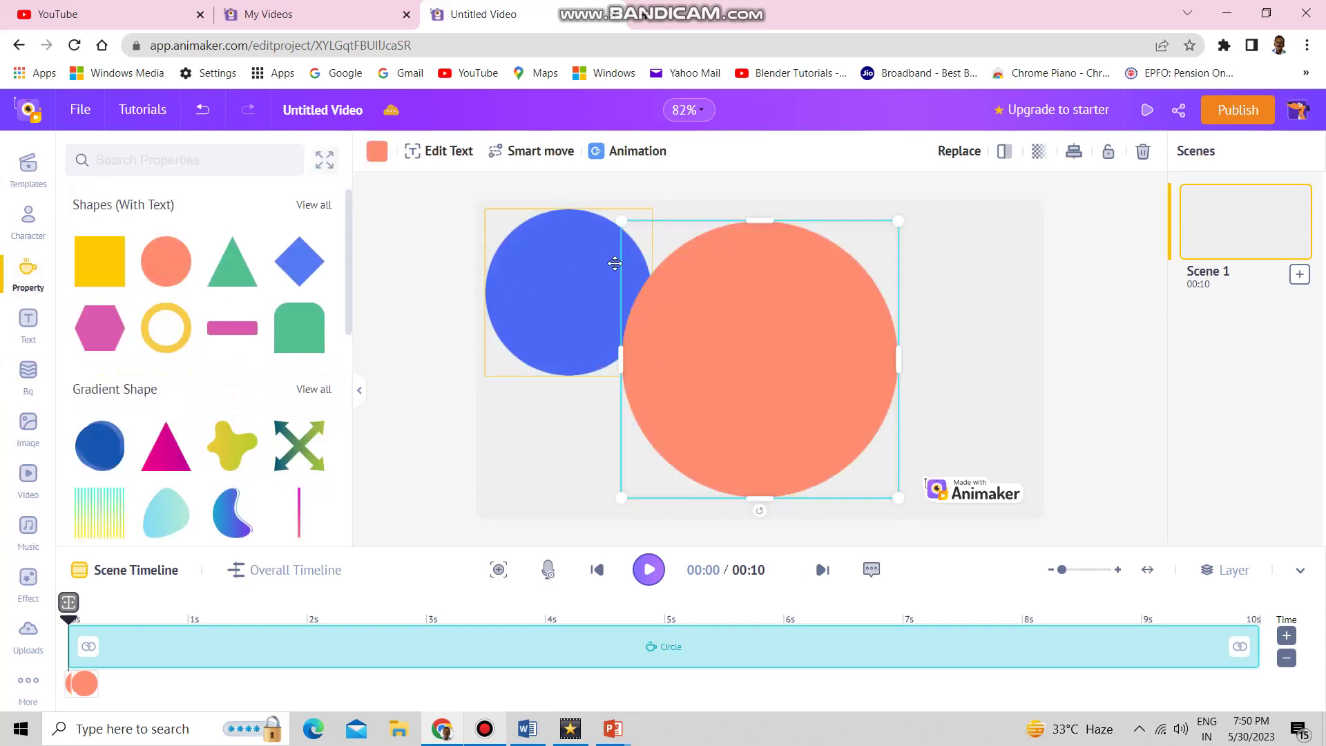
drag(898, 498, 754, 384)
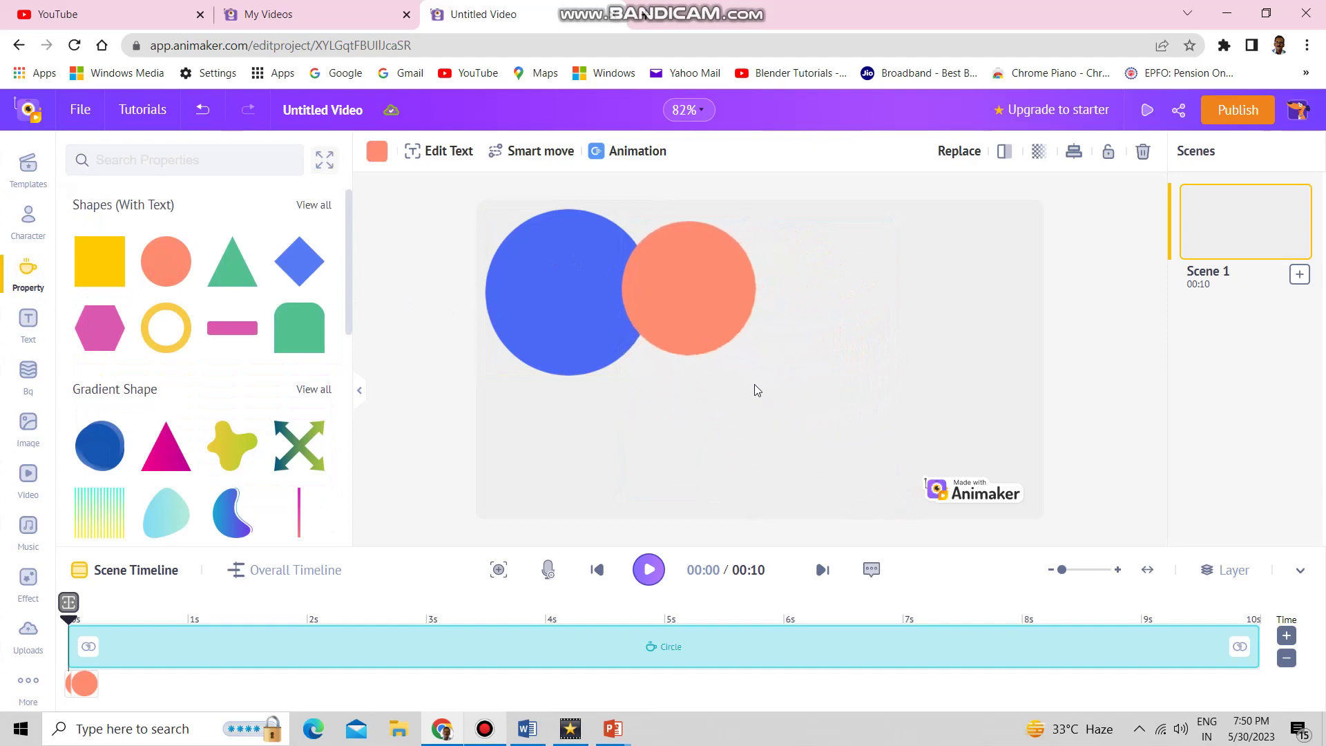
click(711, 305)
drag(663, 313, 536, 311)
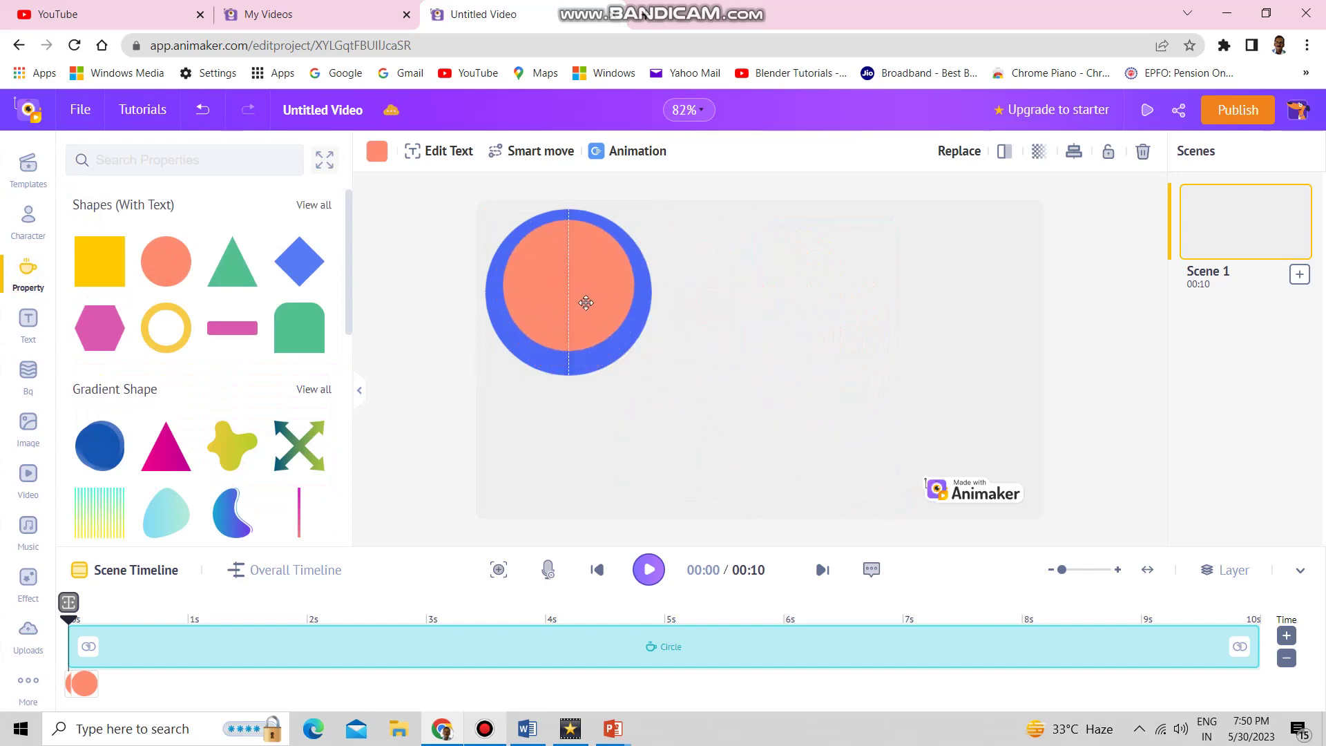
drag(619, 355, 642, 370)
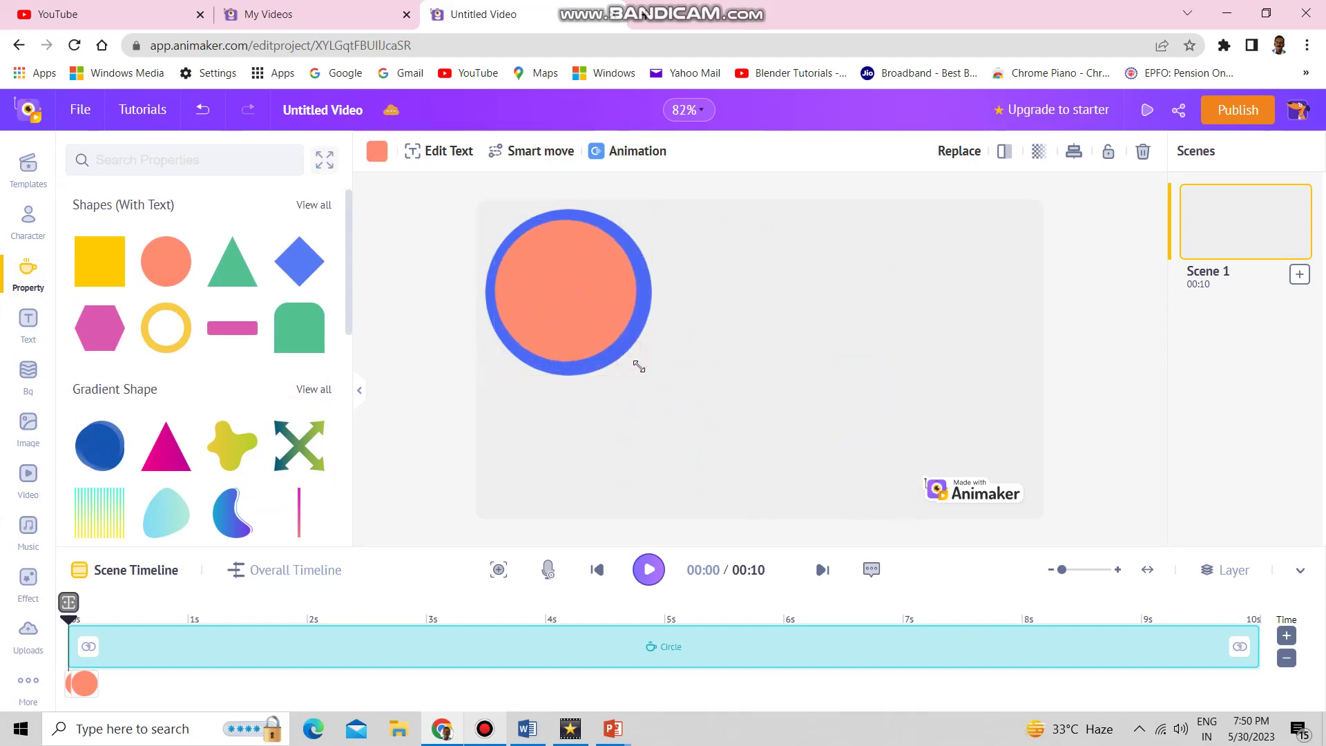
click(601, 304)
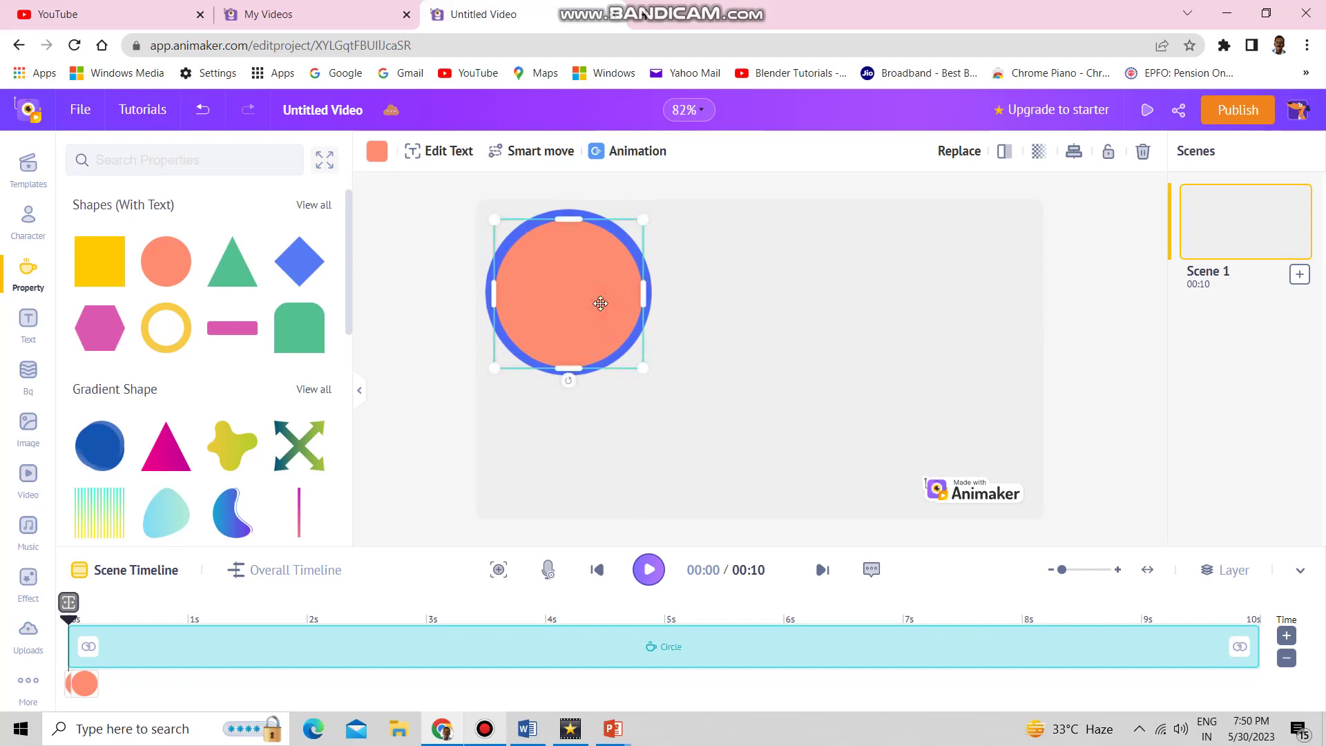
click(28, 631)
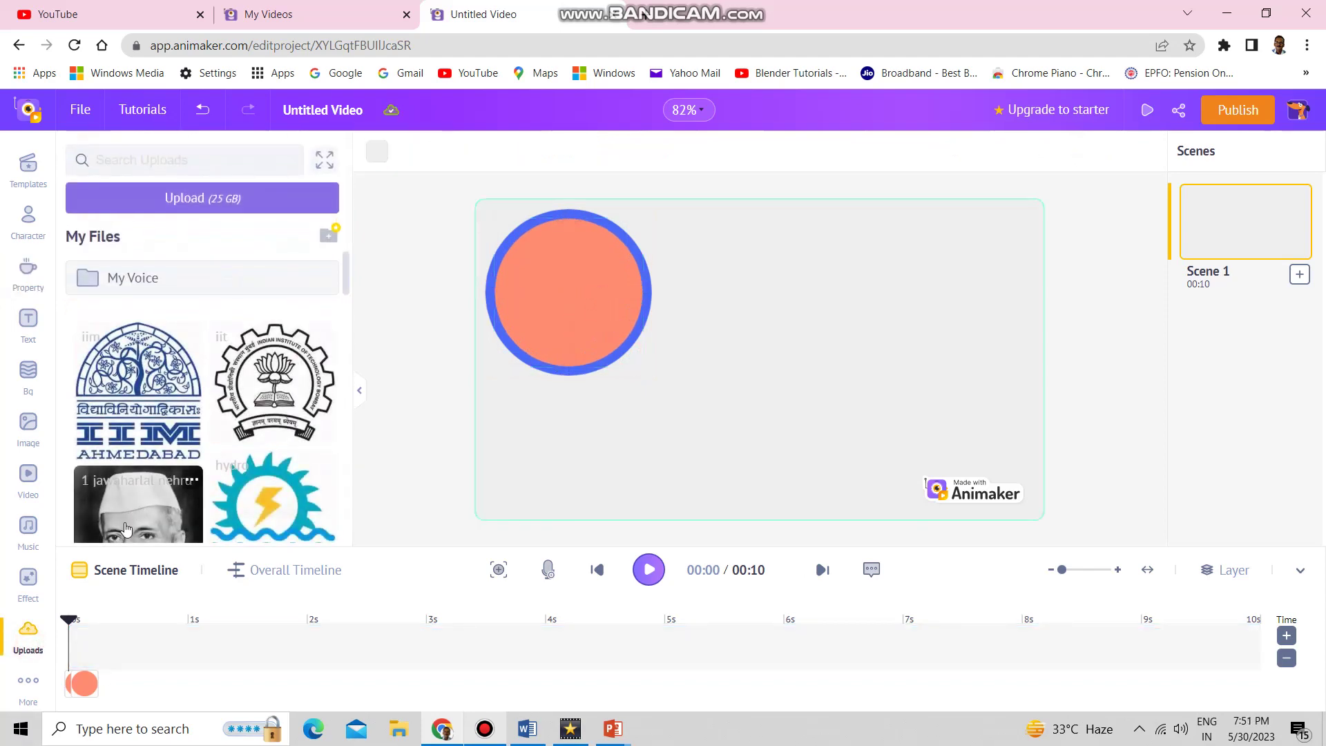
Step: Add the Nehru photo from Uploads and size it to fit inside the salmon circle
click(135, 505)
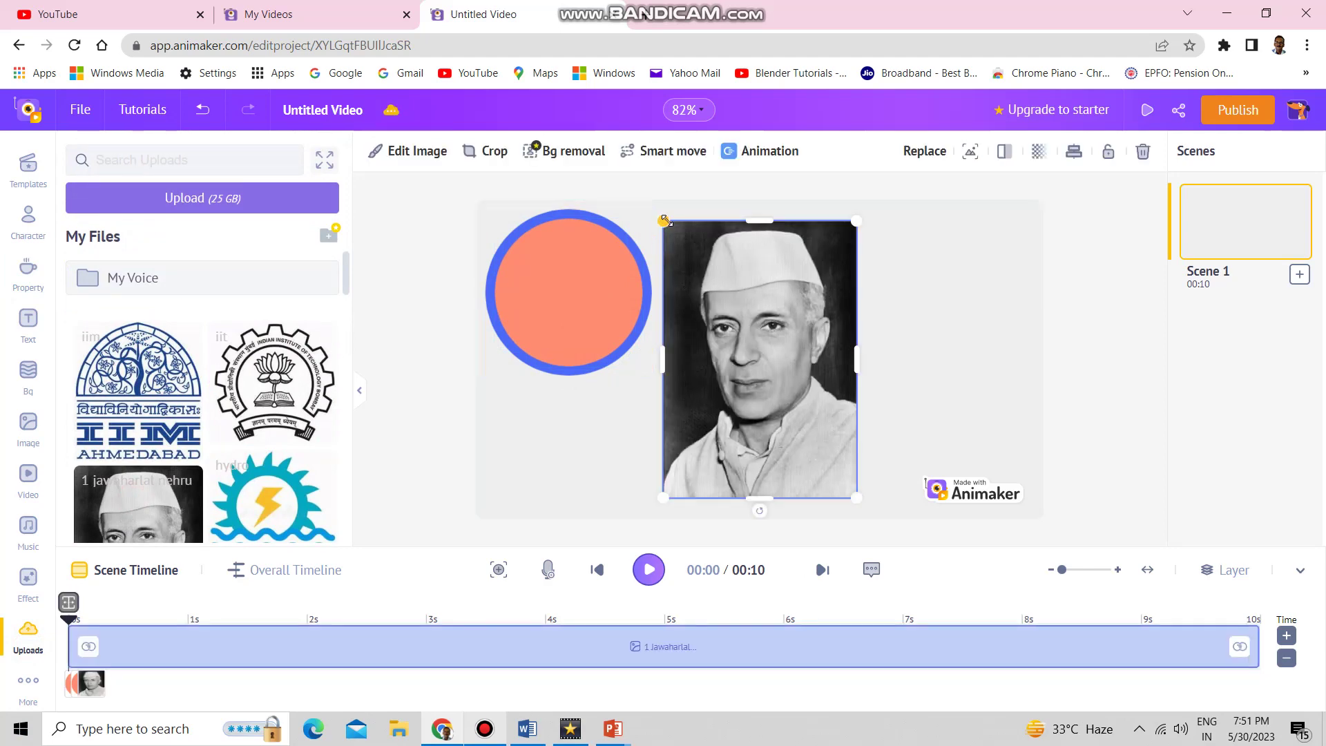
mouse_move(664, 220)
mouse_down()
mouse_move(793, 408)
mouse_move(556, 280)
mouse_up()
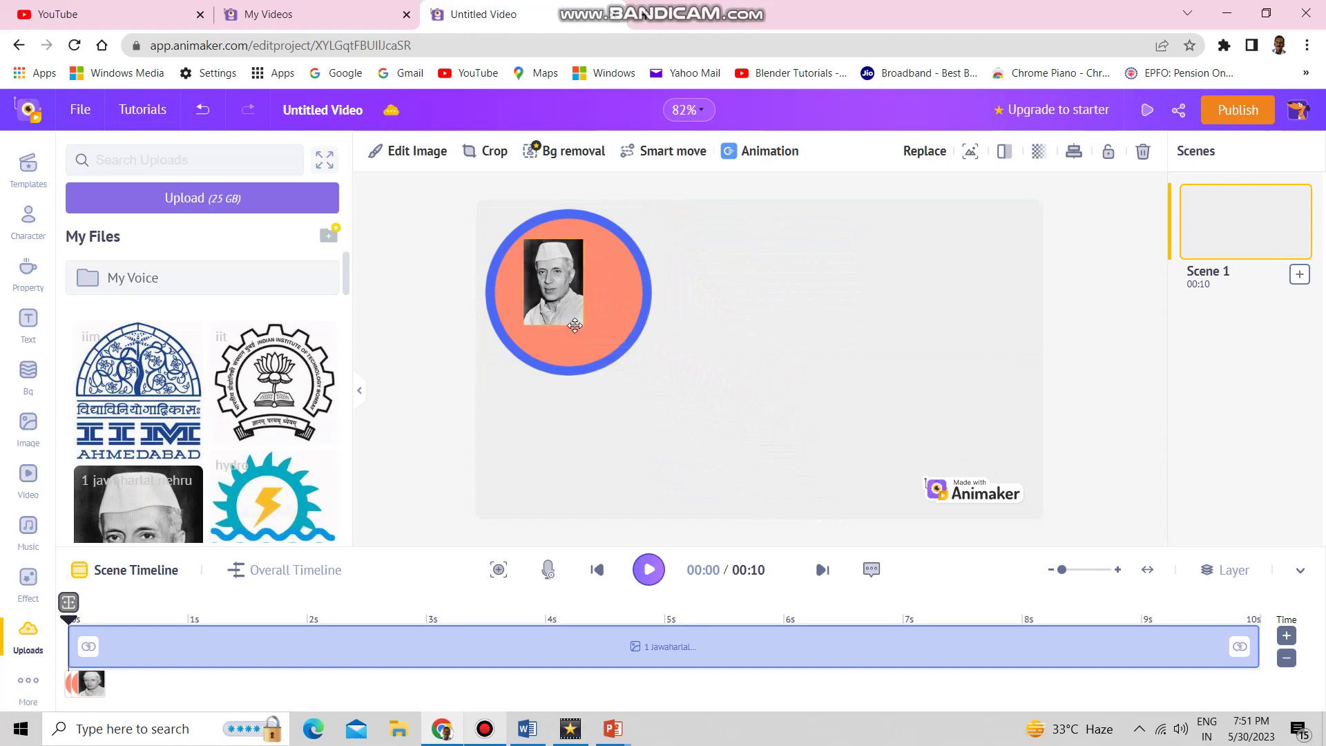
drag(582, 324, 600, 337)
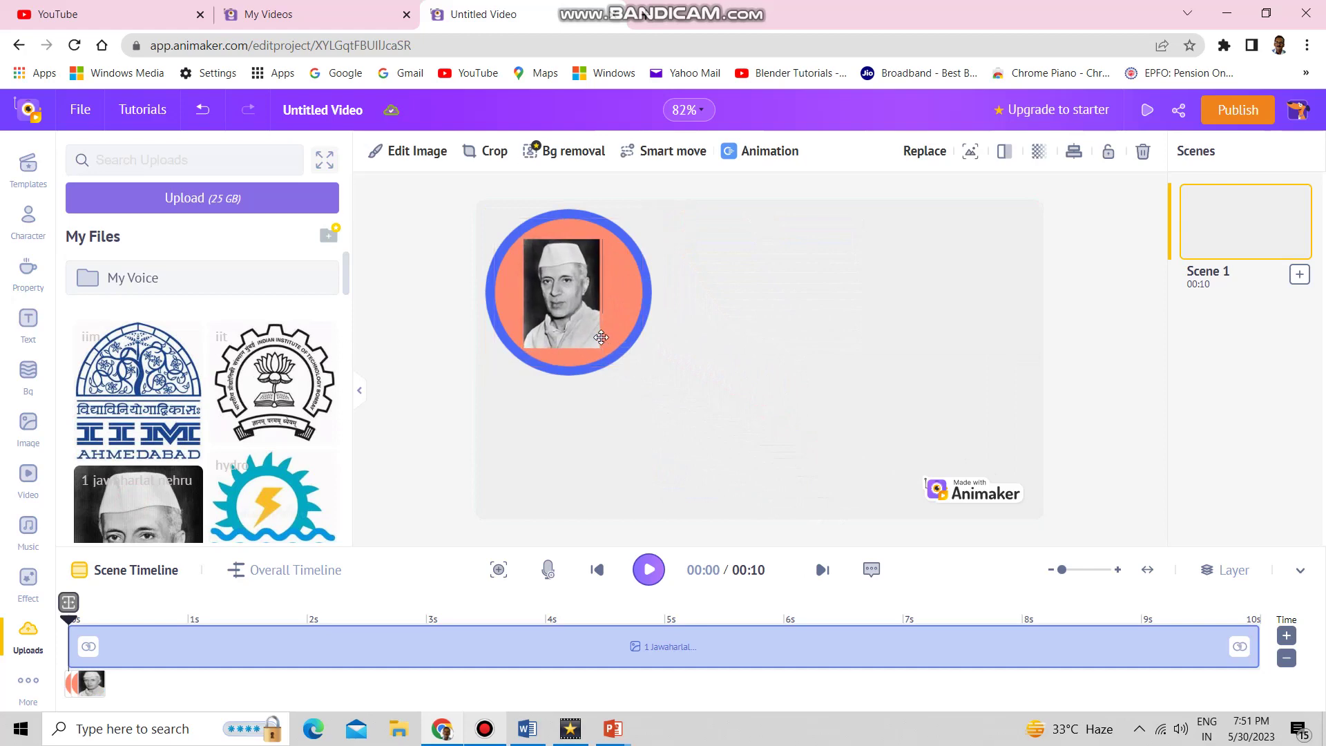
click(27, 321)
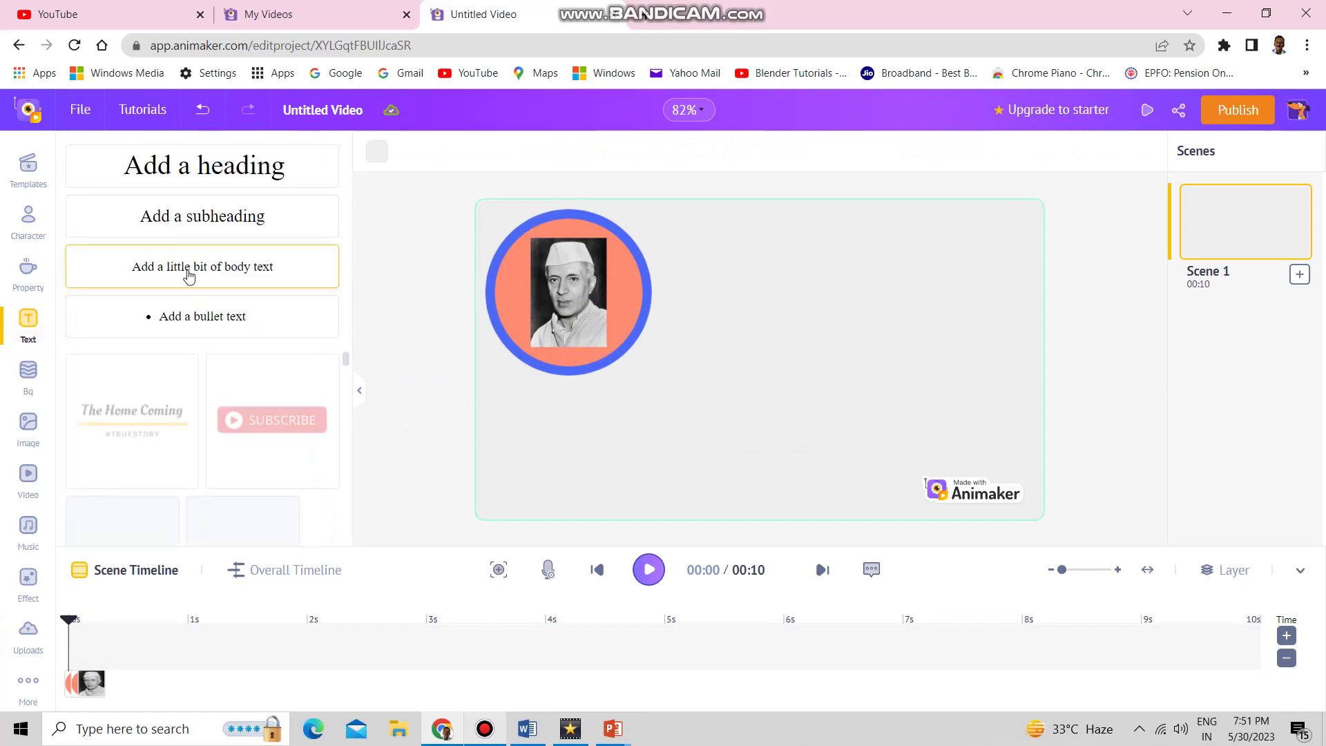
Step: Add a bold two-line title 'Jawaharlal Nehru (1947-1964)' below the portrait
click(197, 269)
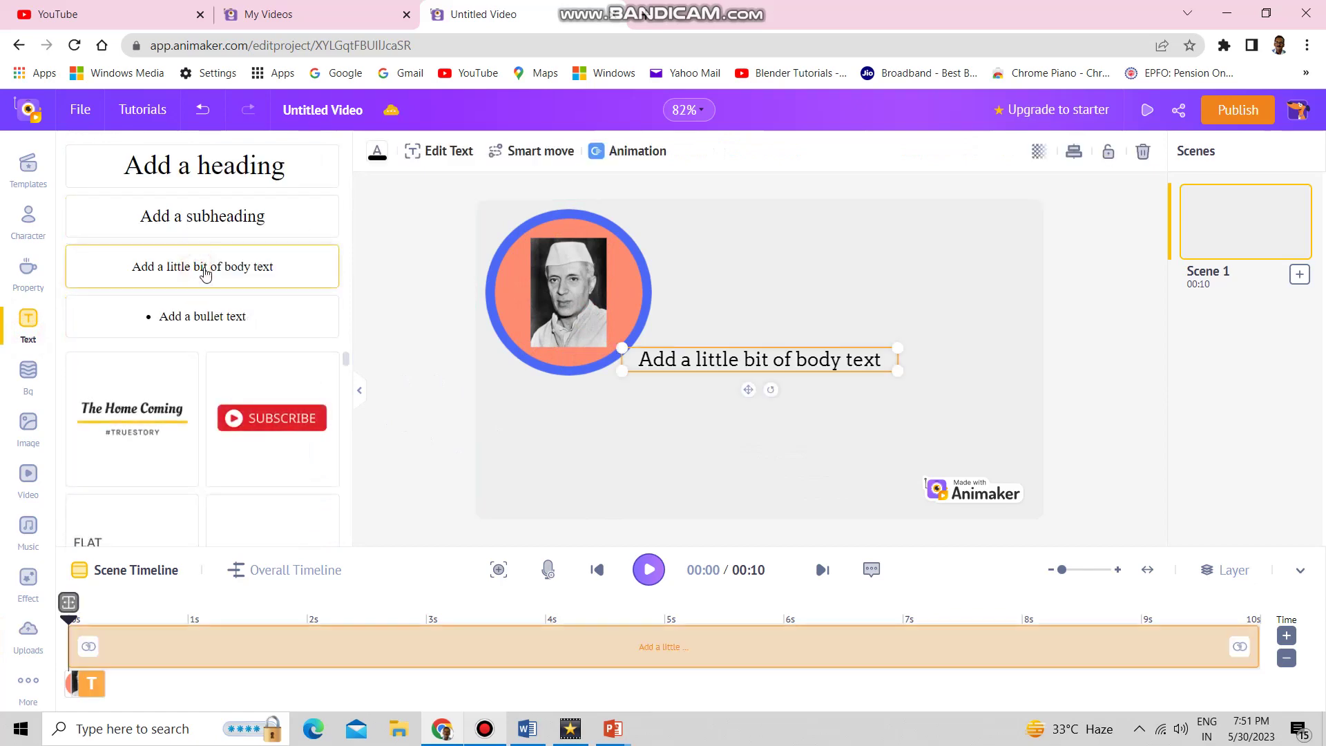
double_click(718, 358)
text(Jawaharlal Nehru (1947-1964))
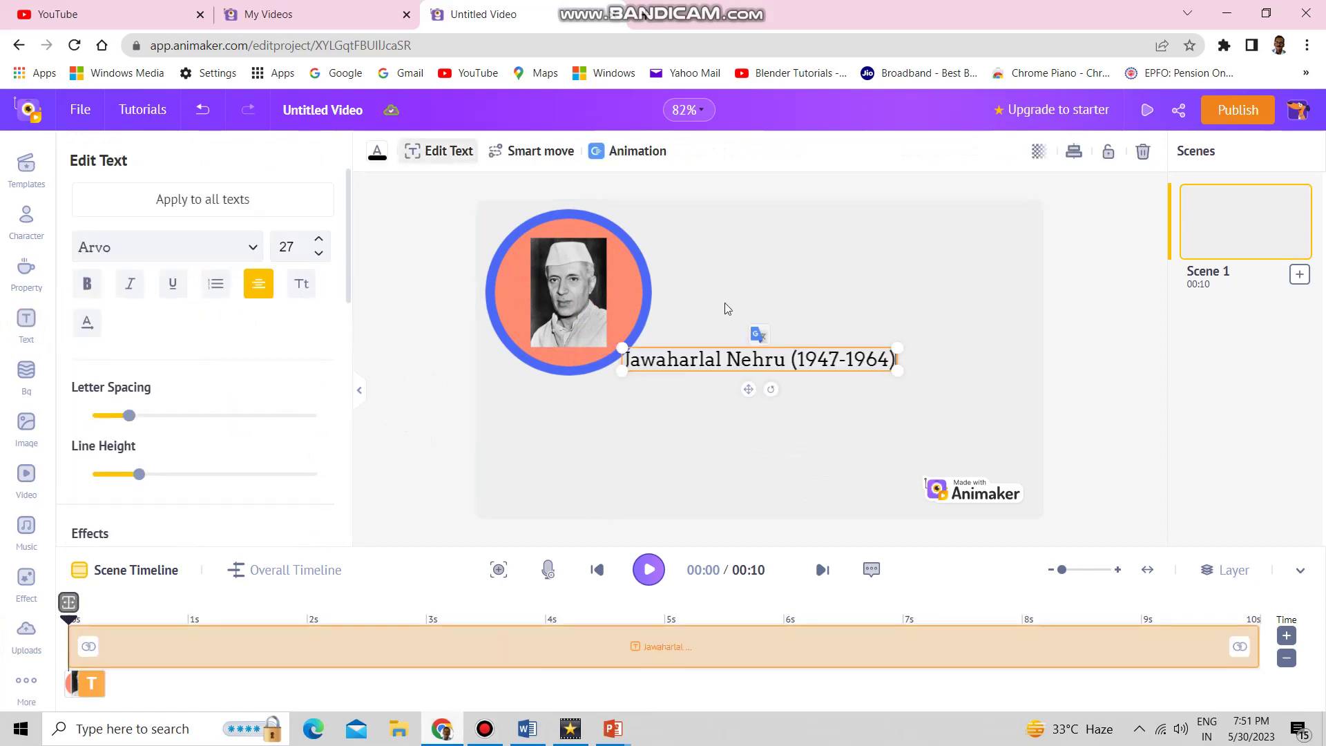
key(Return)
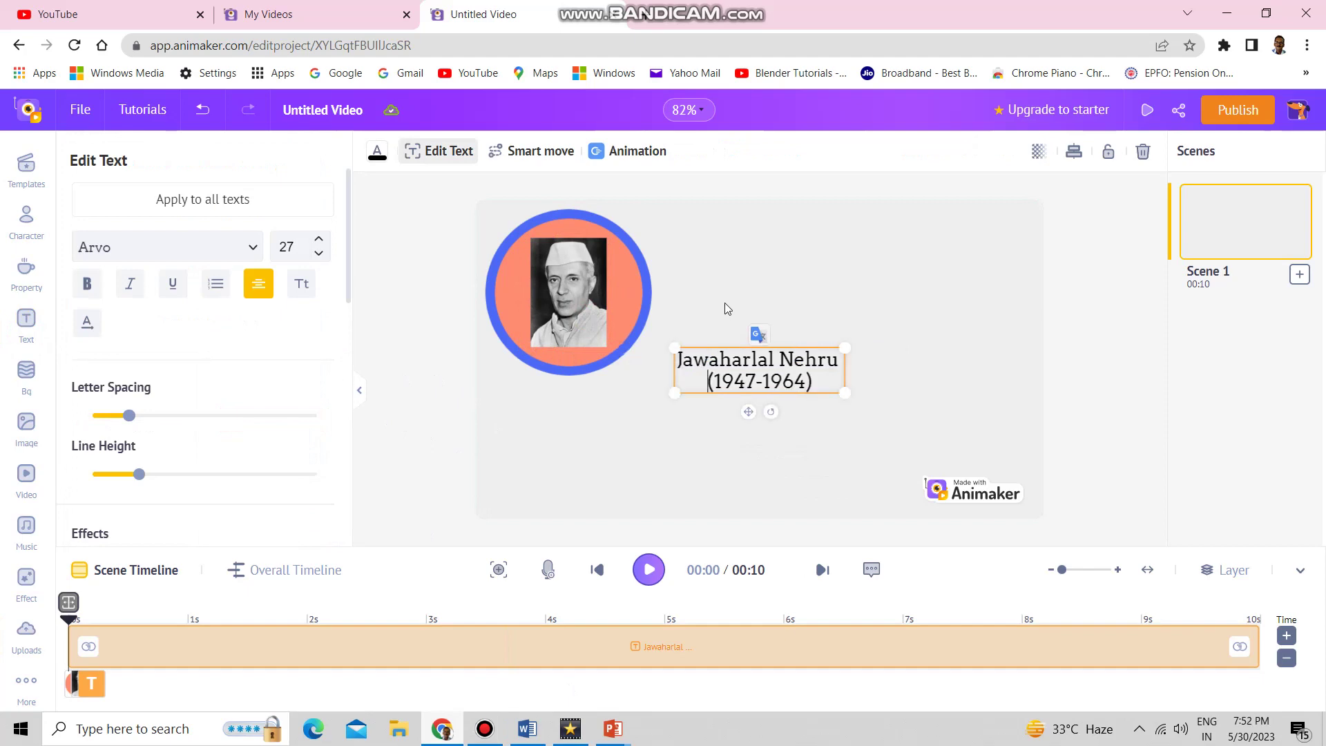
drag(815, 379, 663, 366)
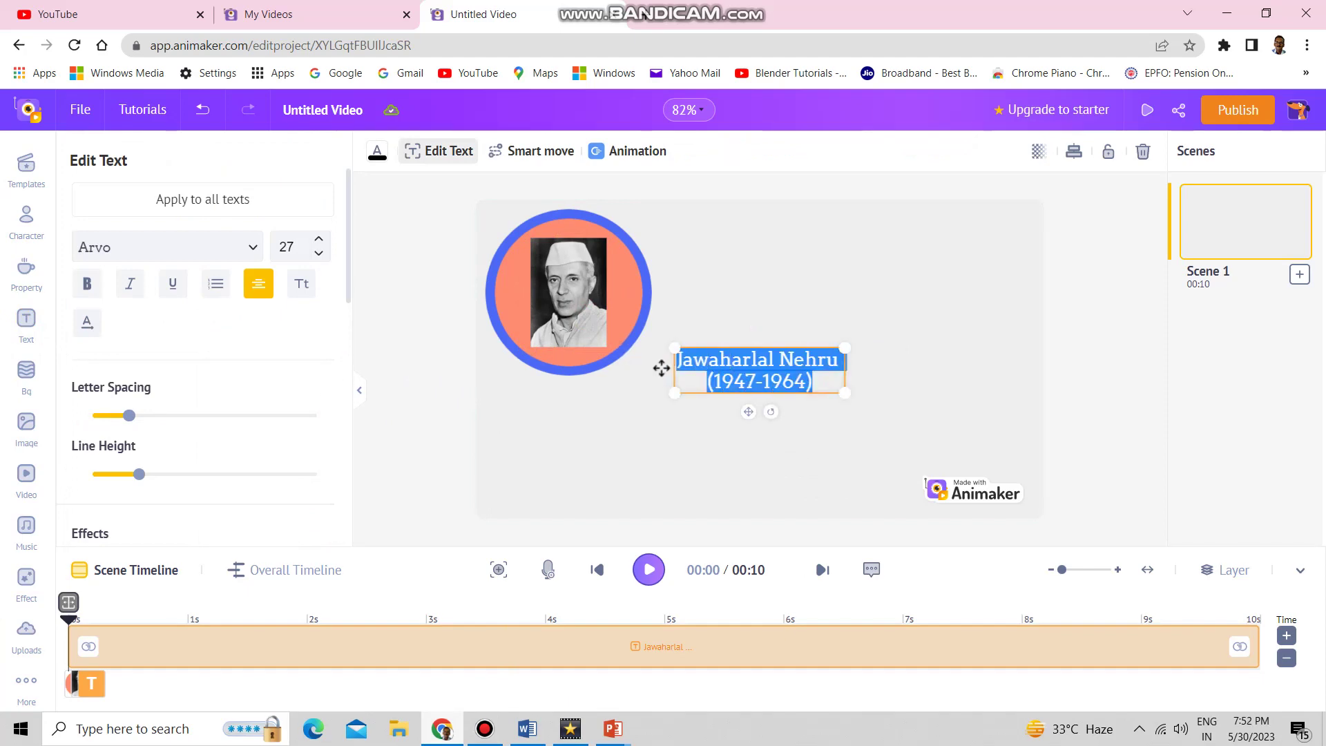
key(ctrl+b)
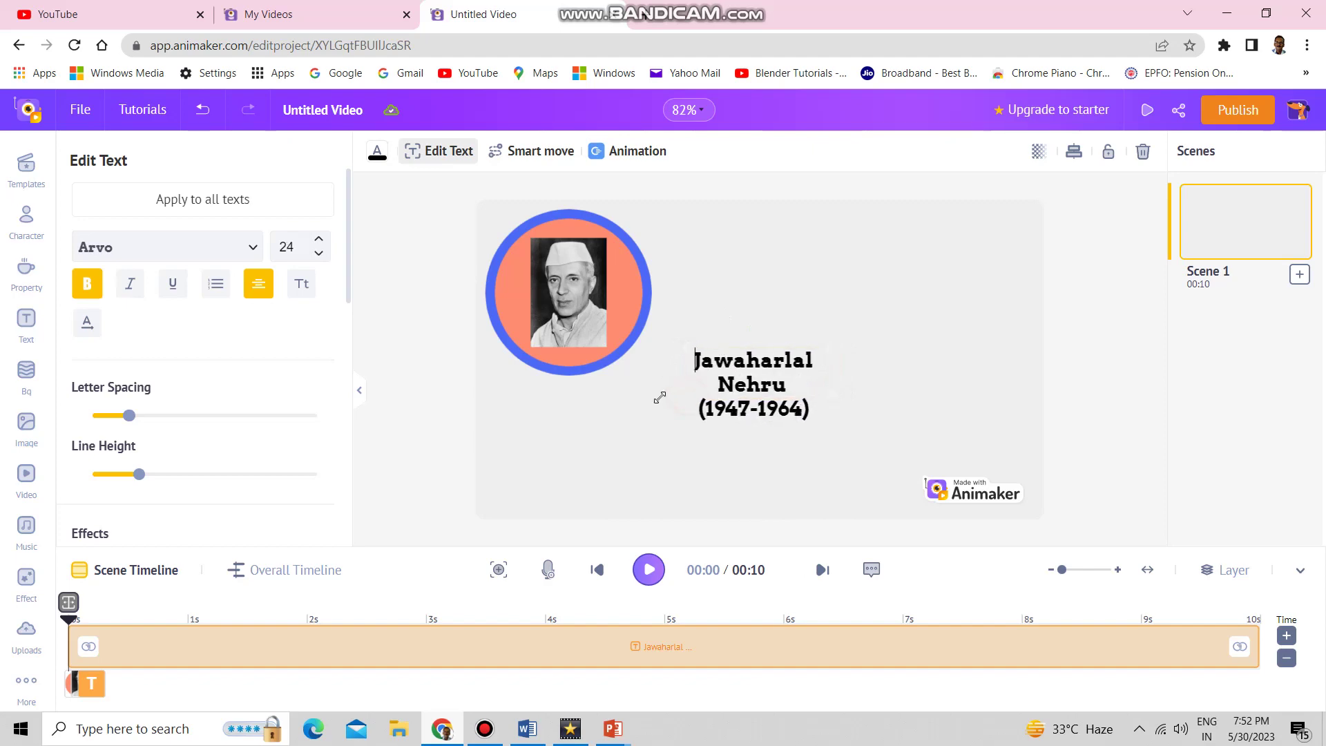
drag(689, 398, 612, 418)
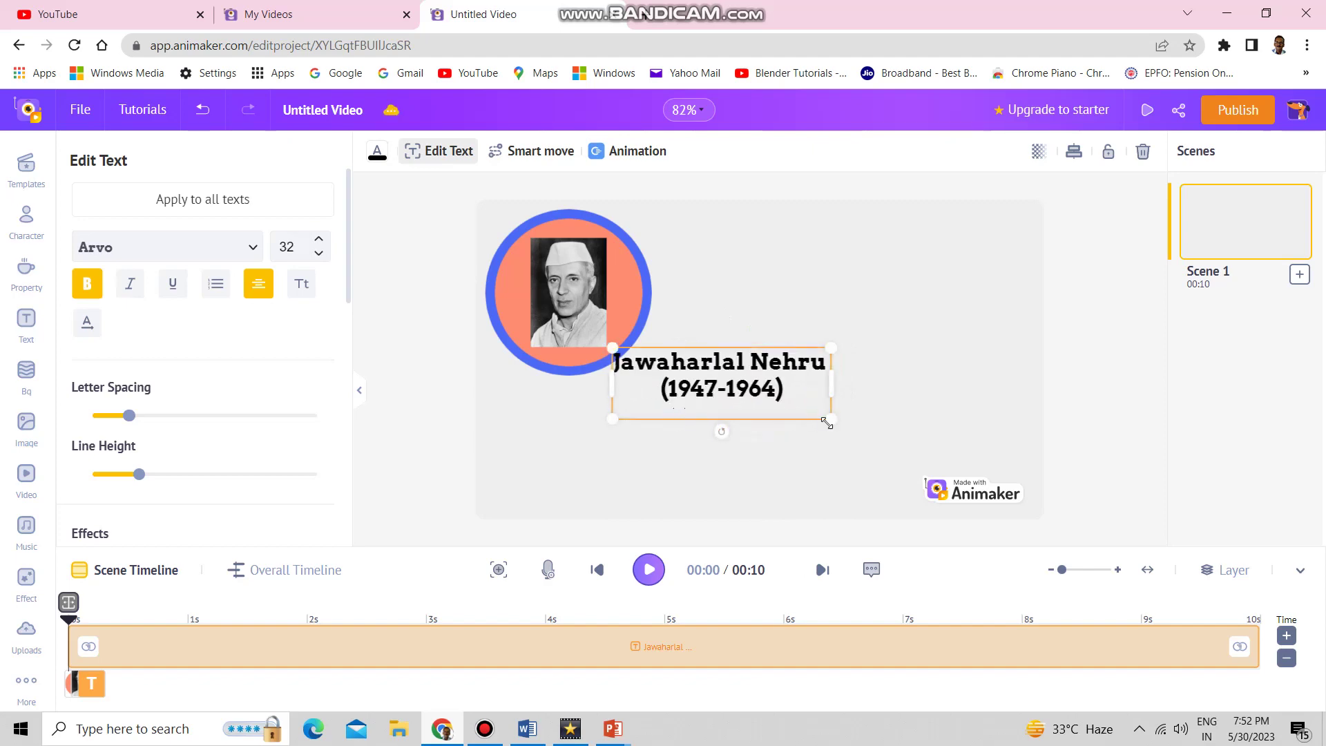
drag(751, 354, 626, 392)
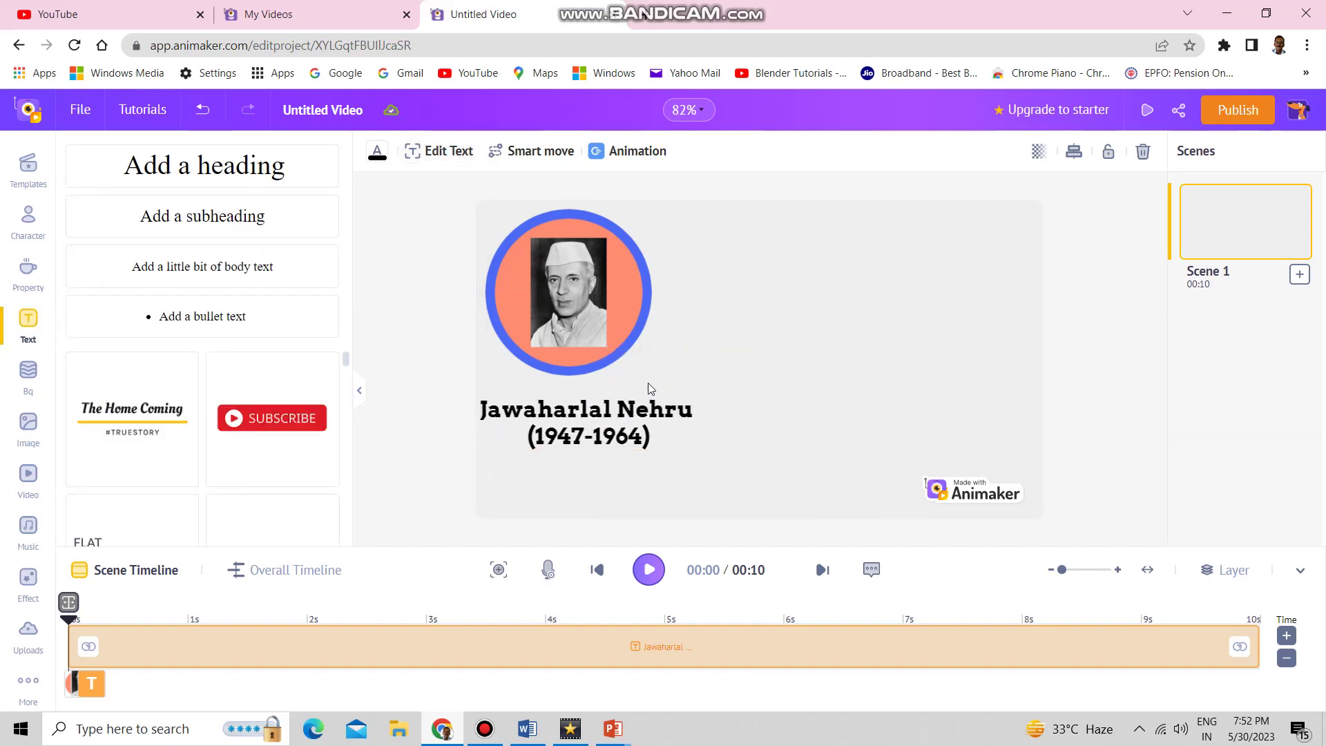
Step: Reduce the name title to font size 22 and nudge it into place under the badge
click(605, 413)
double_click(606, 413)
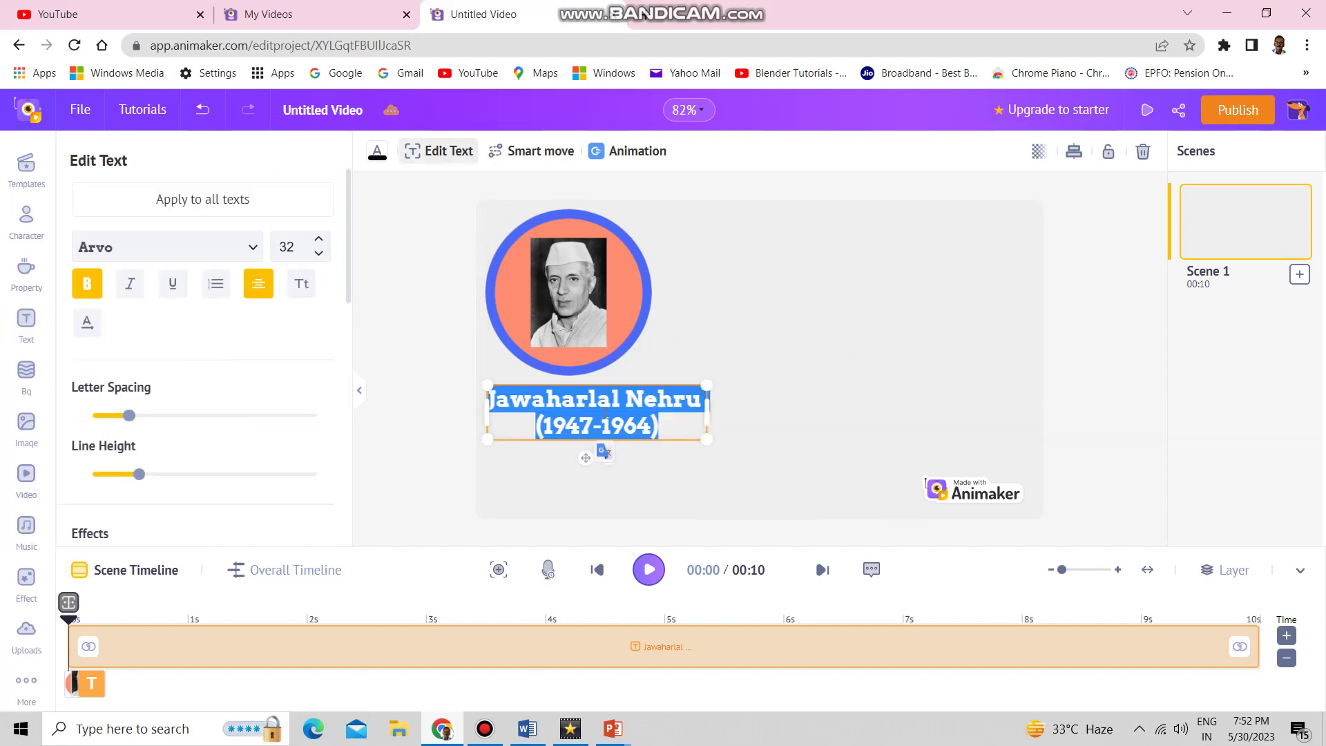
click(310, 252)
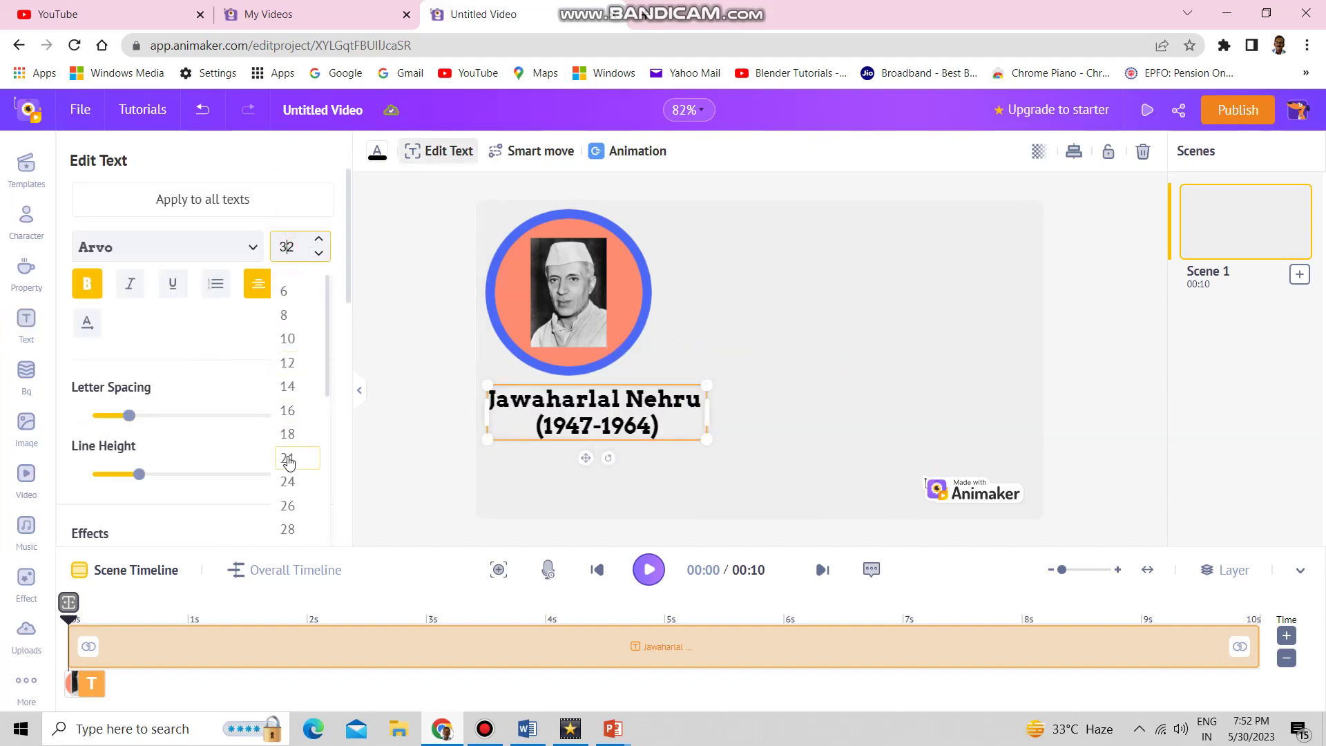
click(290, 483)
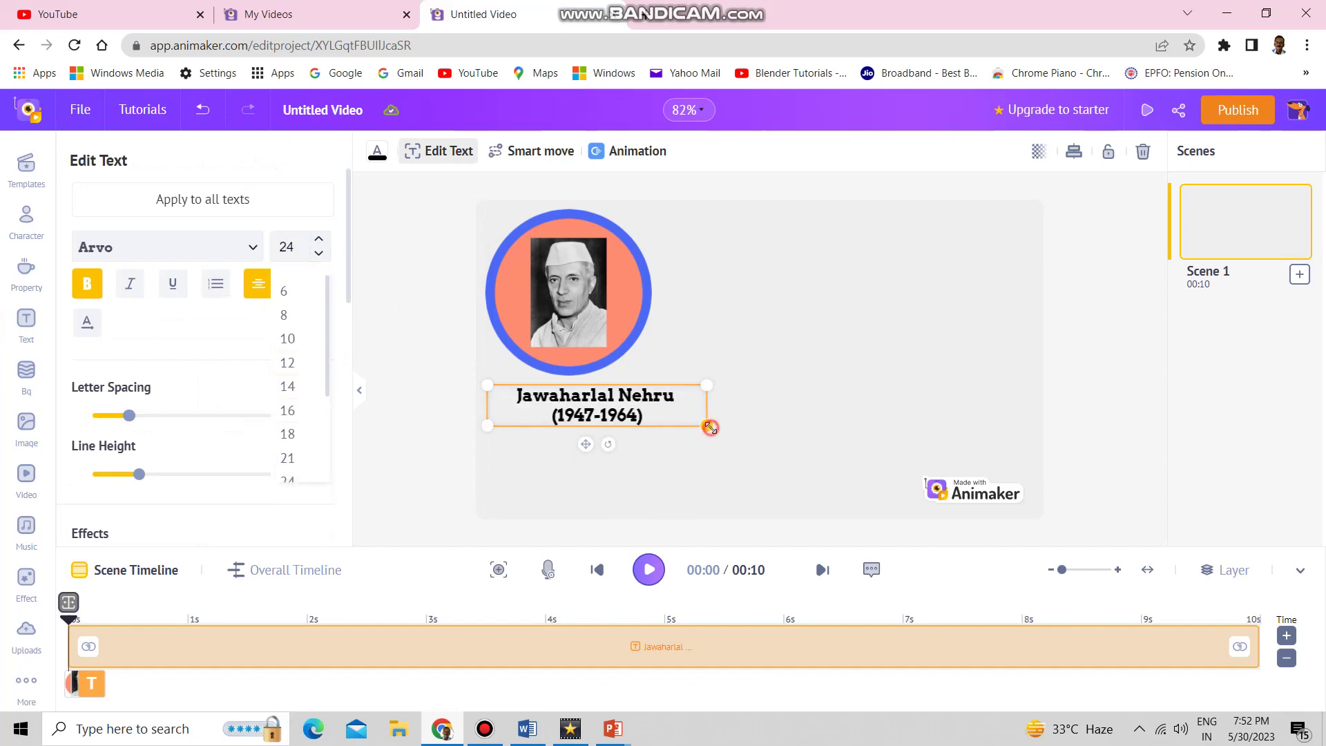
drag(710, 428, 689, 426)
click(655, 376)
click(636, 389)
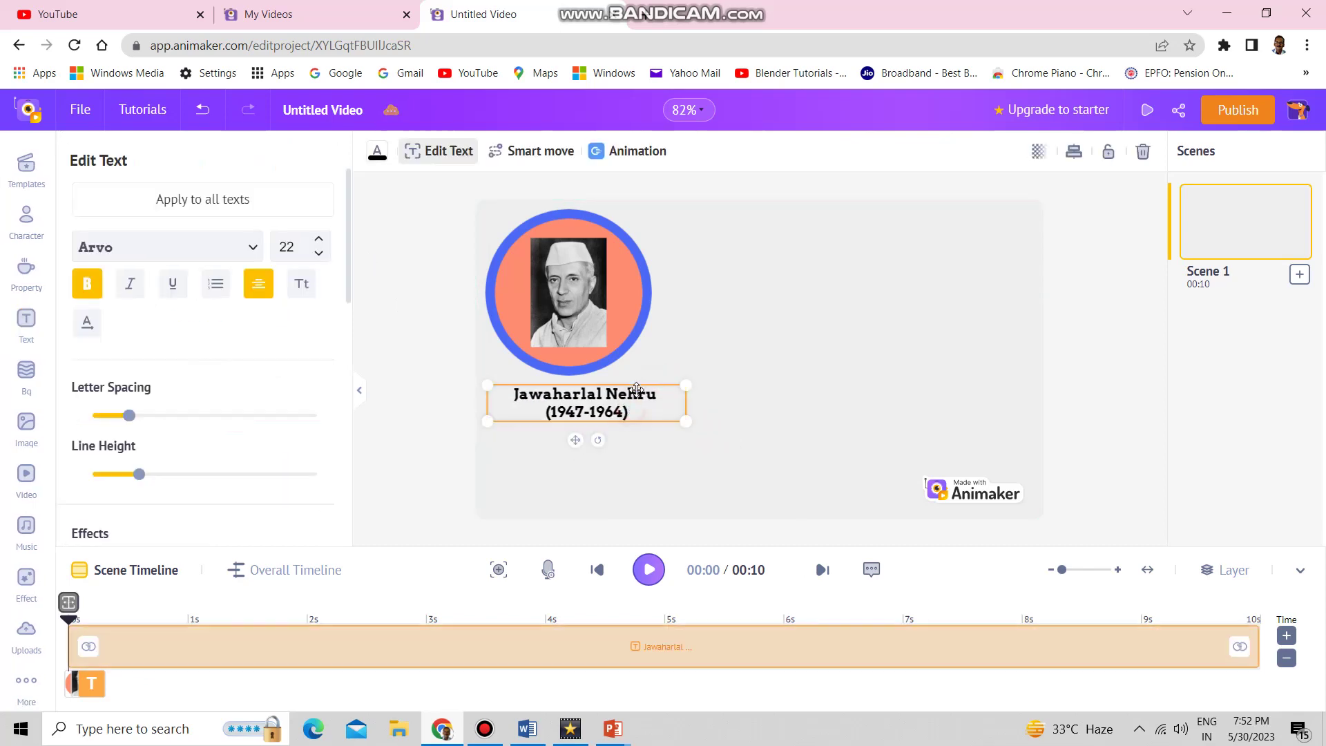
drag(650, 384, 632, 381)
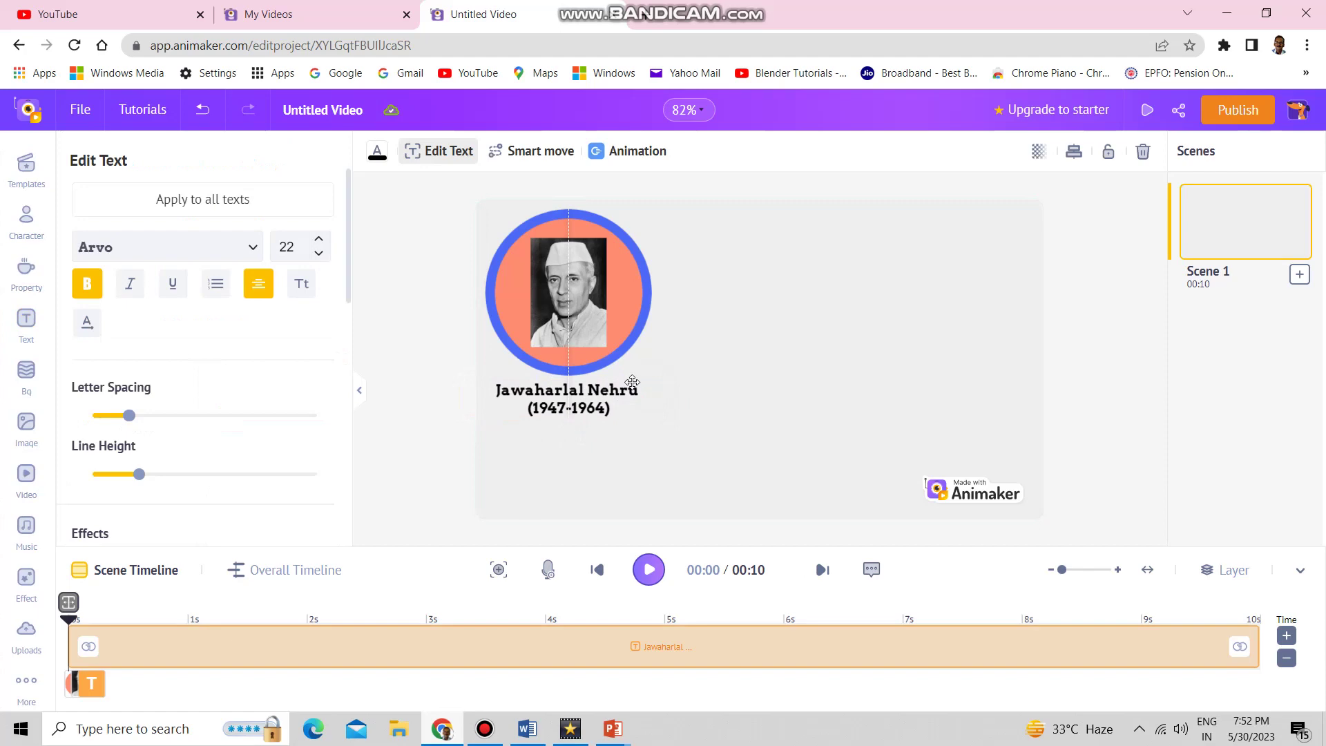
click(621, 424)
click(621, 417)
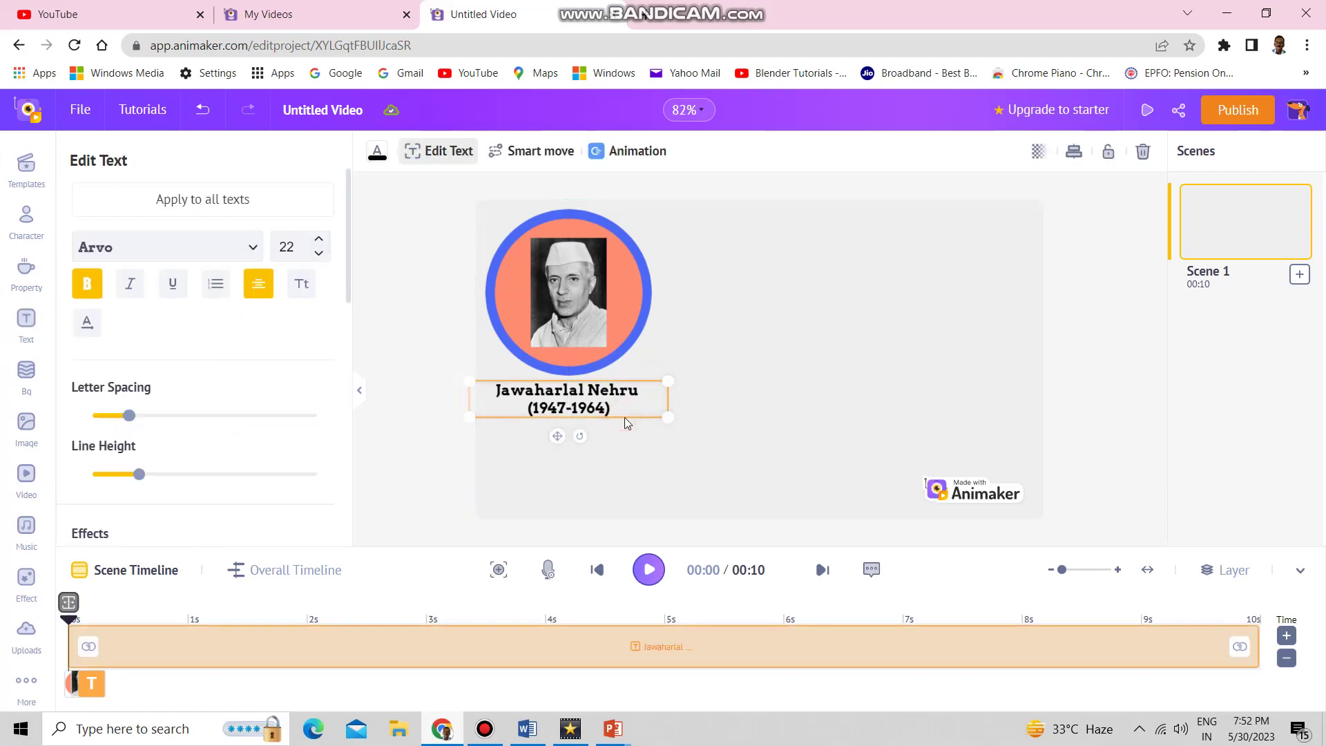
Step: Duplicate the title below as '1st.Prime Minister of India' and add a yellow rectangle
key(ctrl+c)
key(ctrl+v)
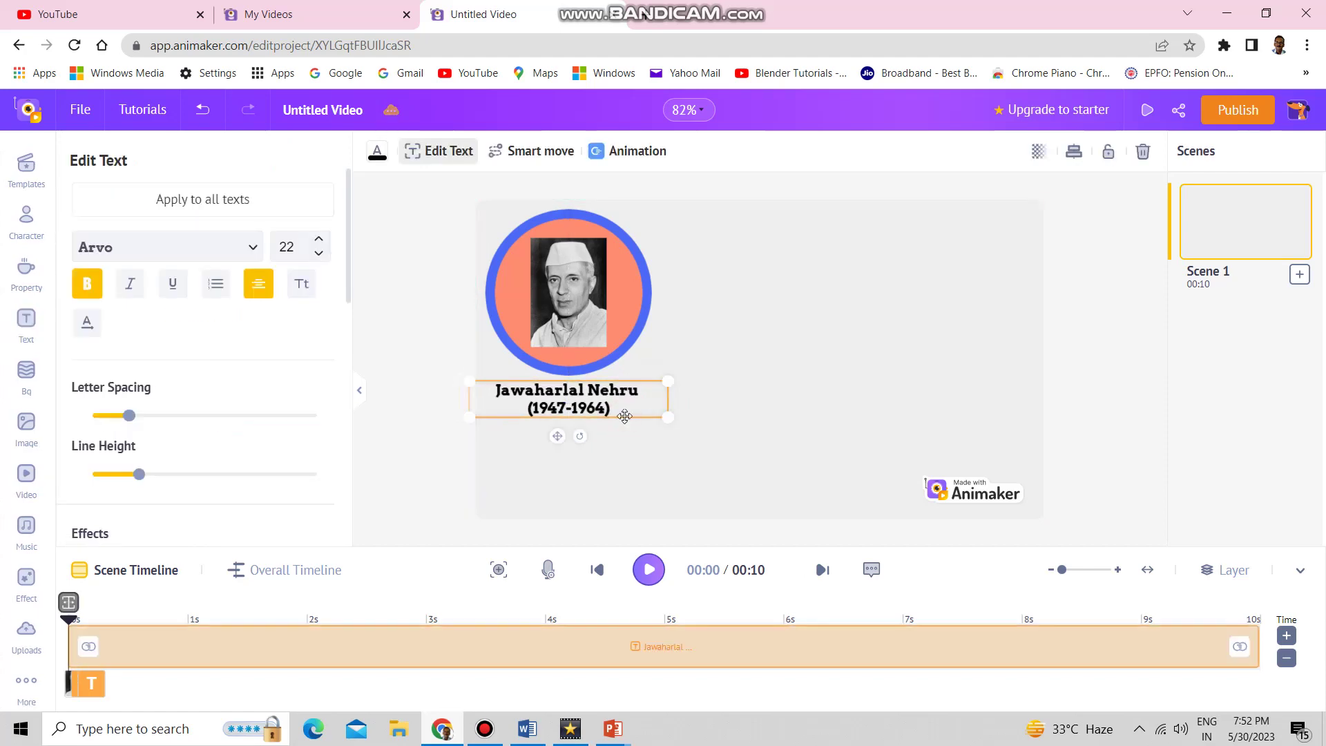
mouse_move(625, 417)
mouse_down()
mouse_move(614, 472)
mouse_move(621, 461)
mouse_up()
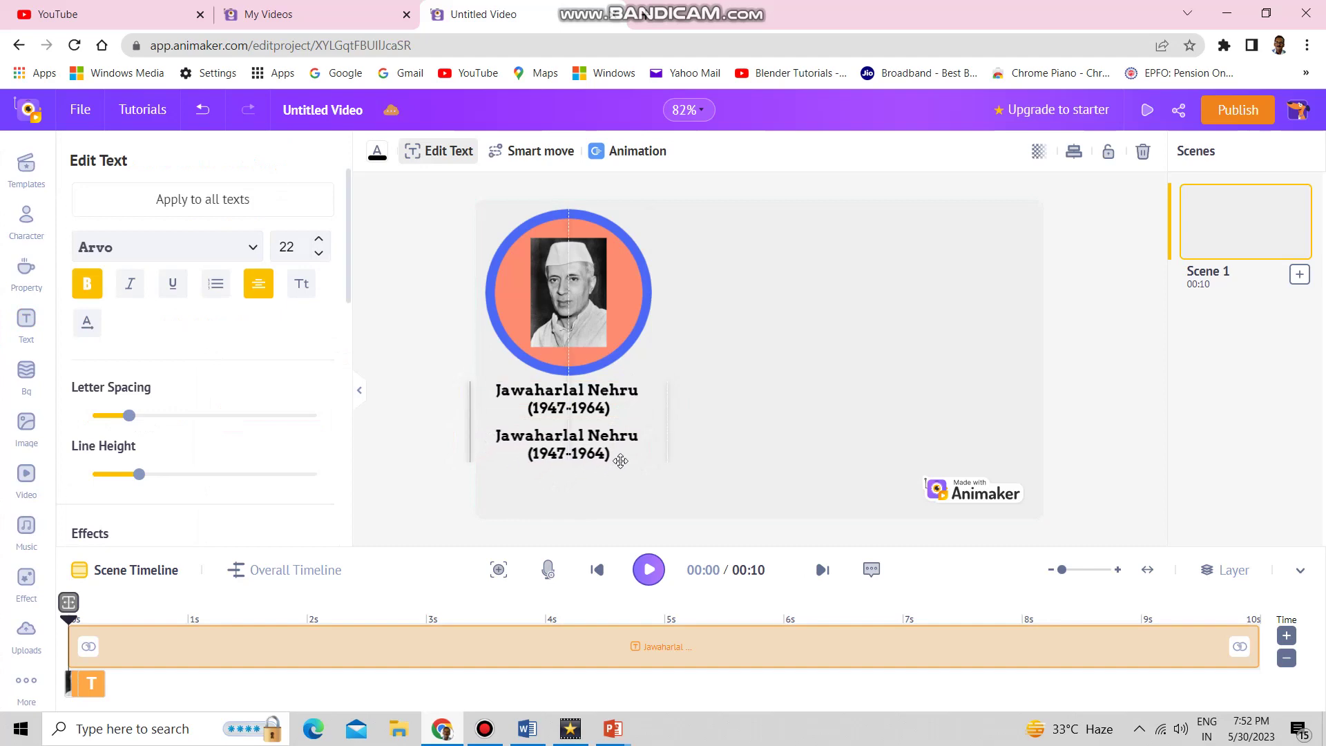
double_click(535, 441)
text(1st.Prime Minister)
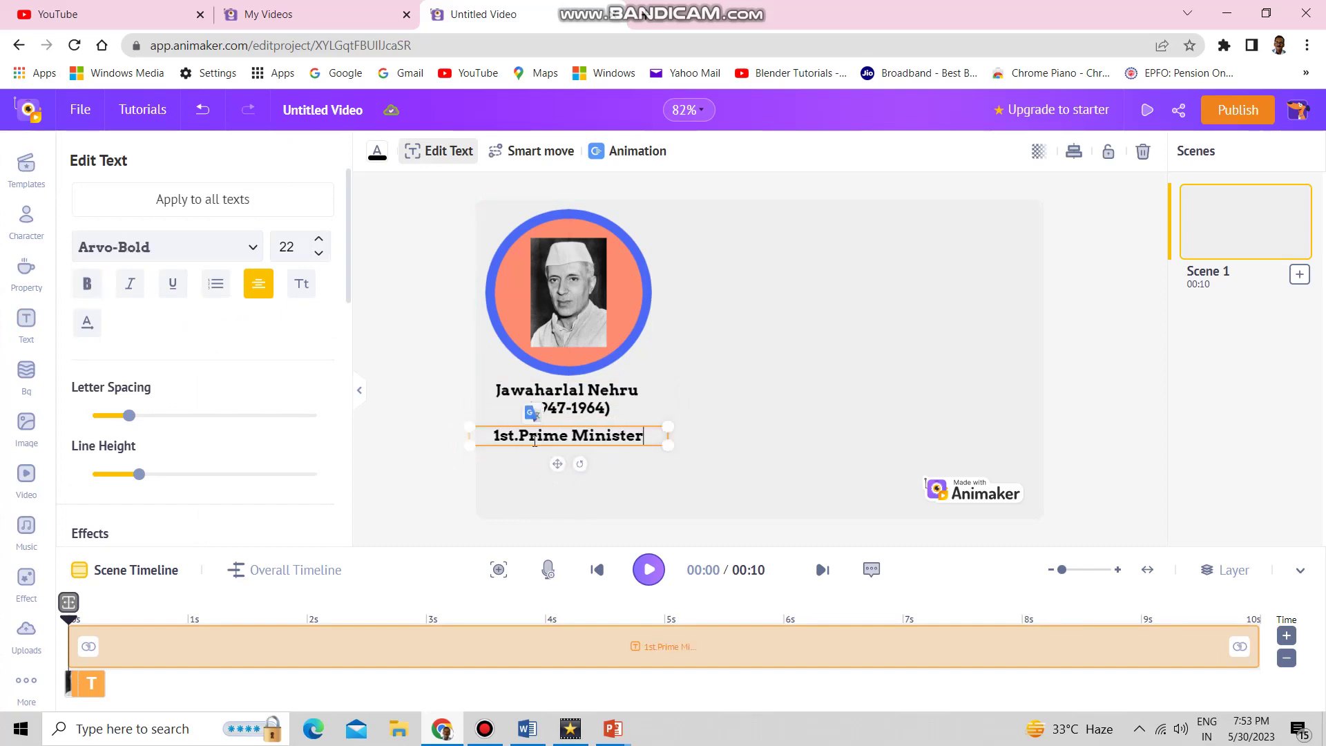
key(Return)
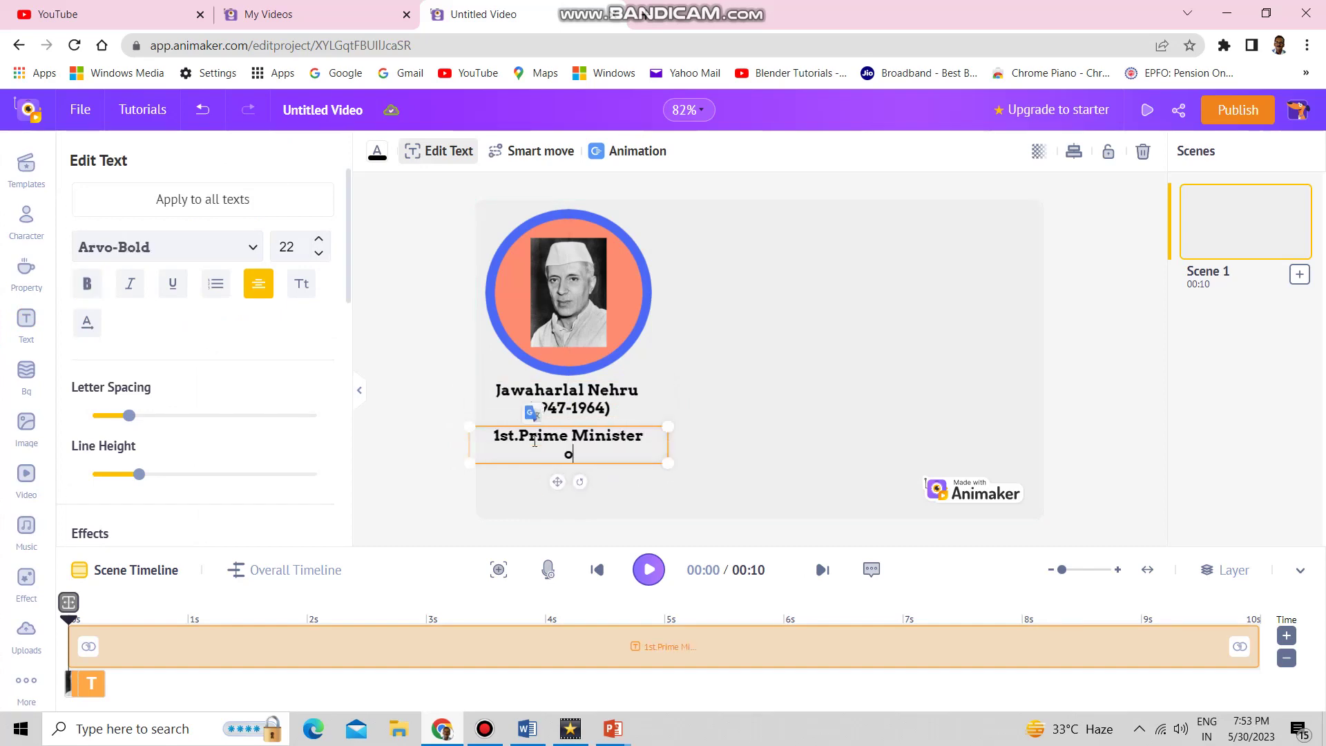
text(ia)
click(27, 273)
click(100, 261)
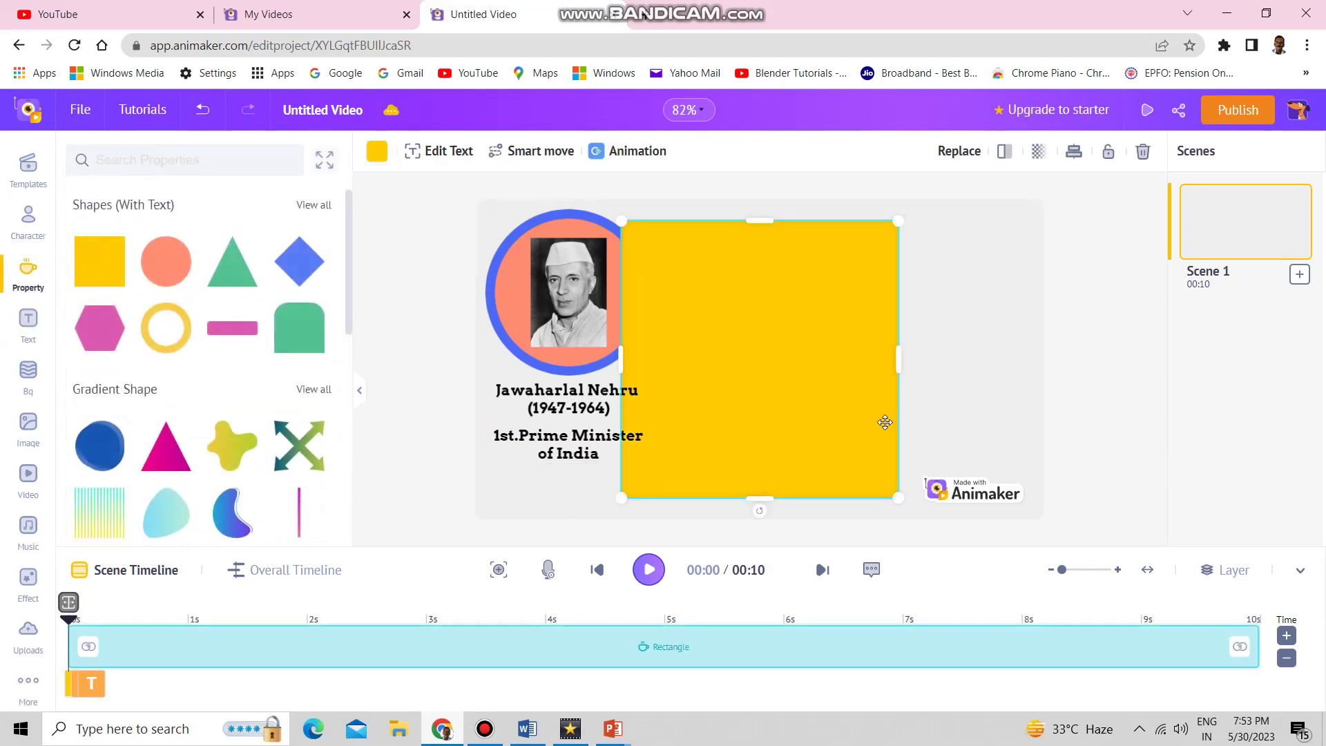
Step: Reshape the yellow rectangle into a full-width strip along the scene's bottom edge
drag(753, 219, 752, 436)
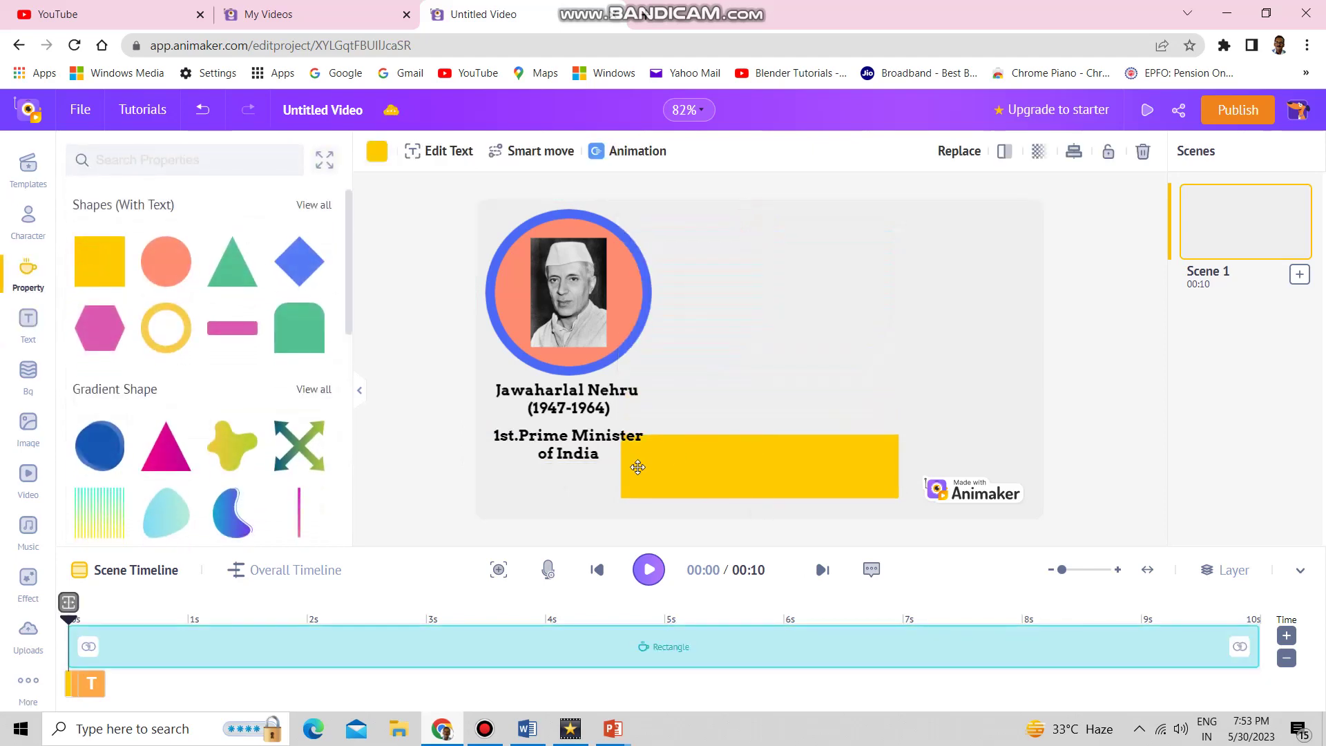
drag(622, 466, 477, 485)
drag(899, 467, 1027, 490)
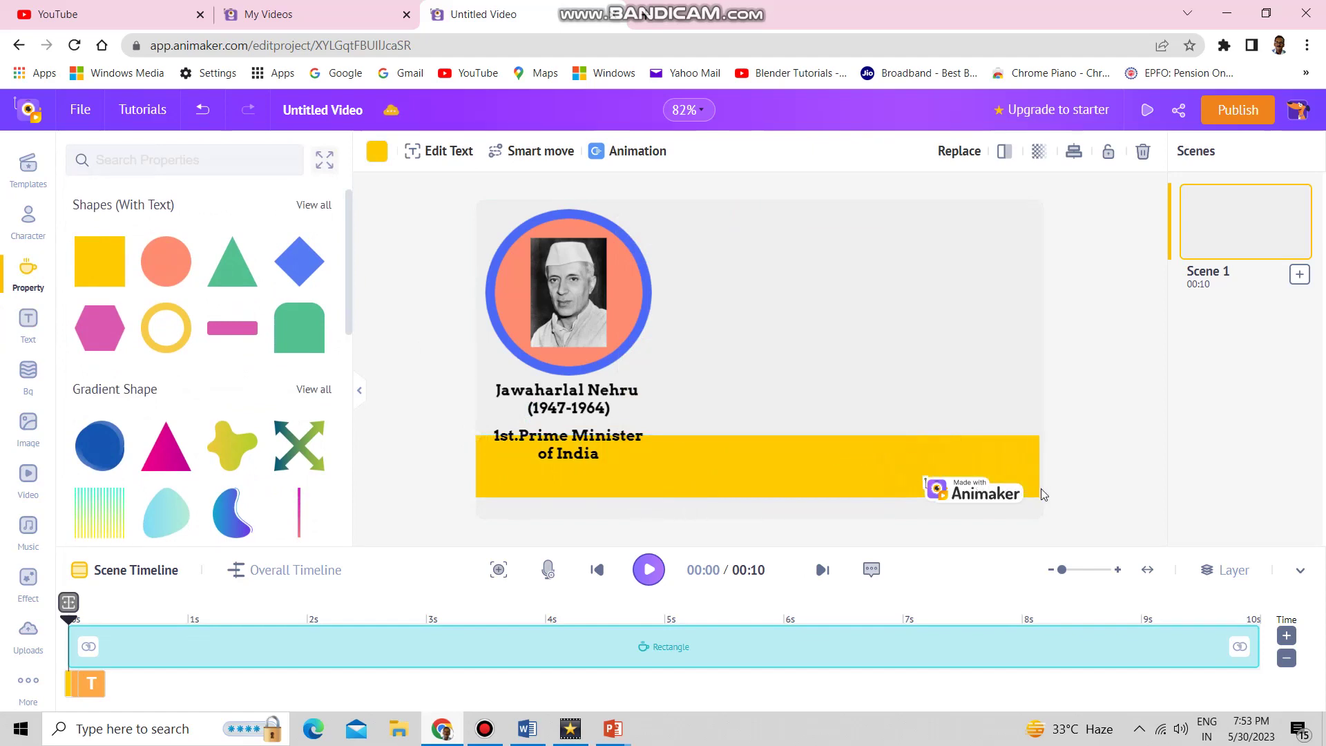
drag(846, 459, 845, 480)
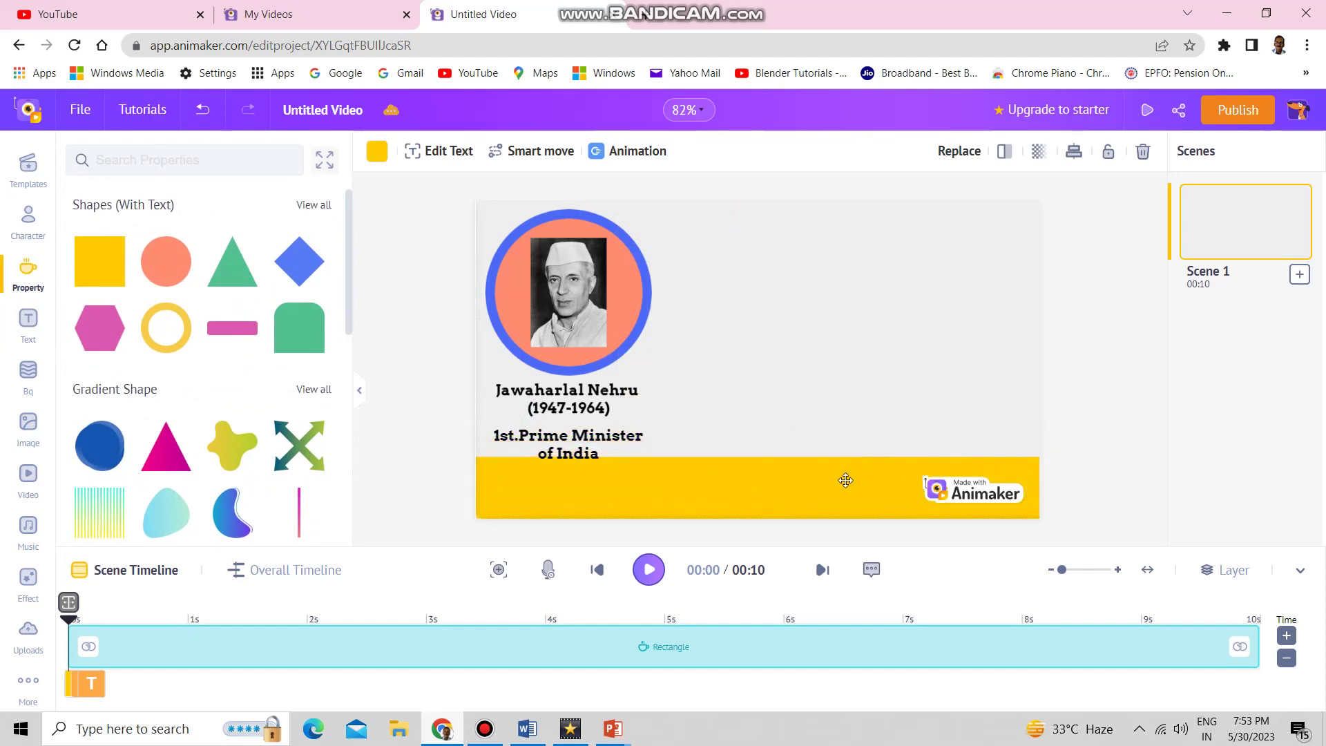
Step: Place a vertically squashed pink hexagon over the right end of the yellow bar
click(415, 386)
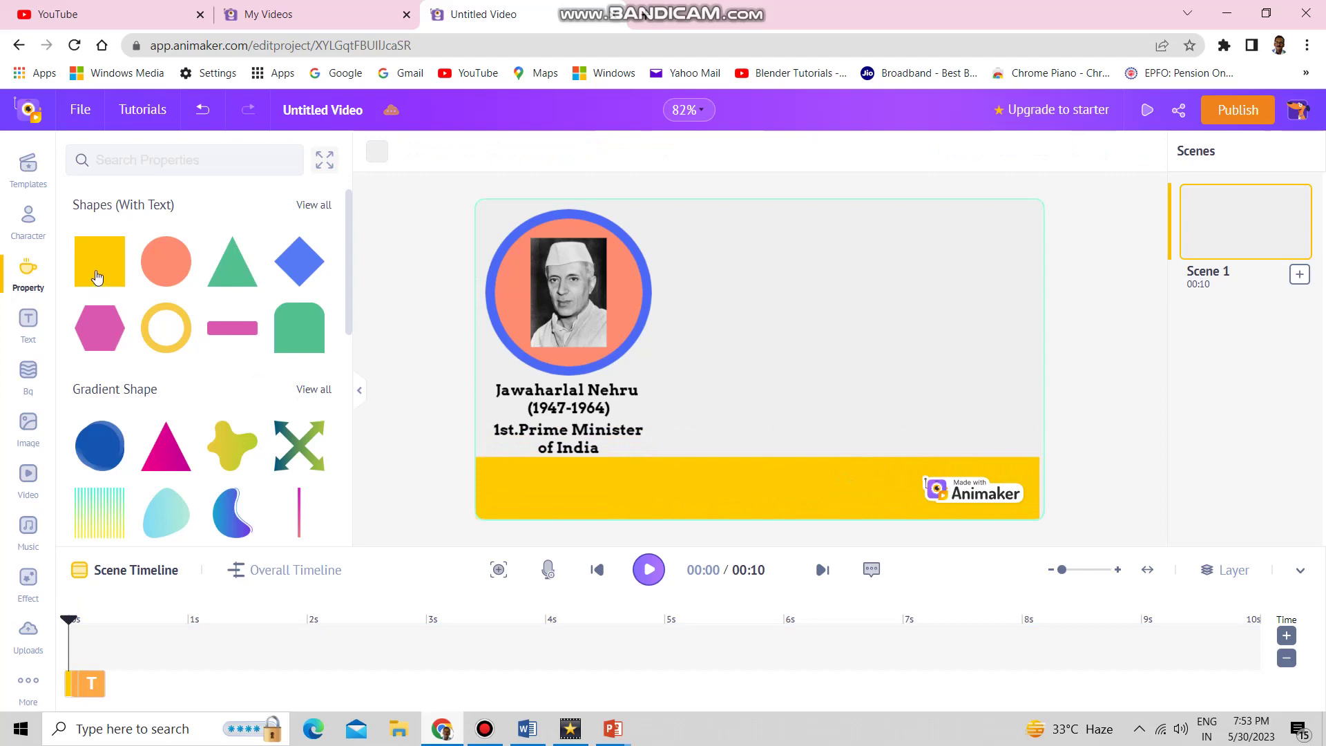
click(92, 324)
drag(711, 364, 859, 490)
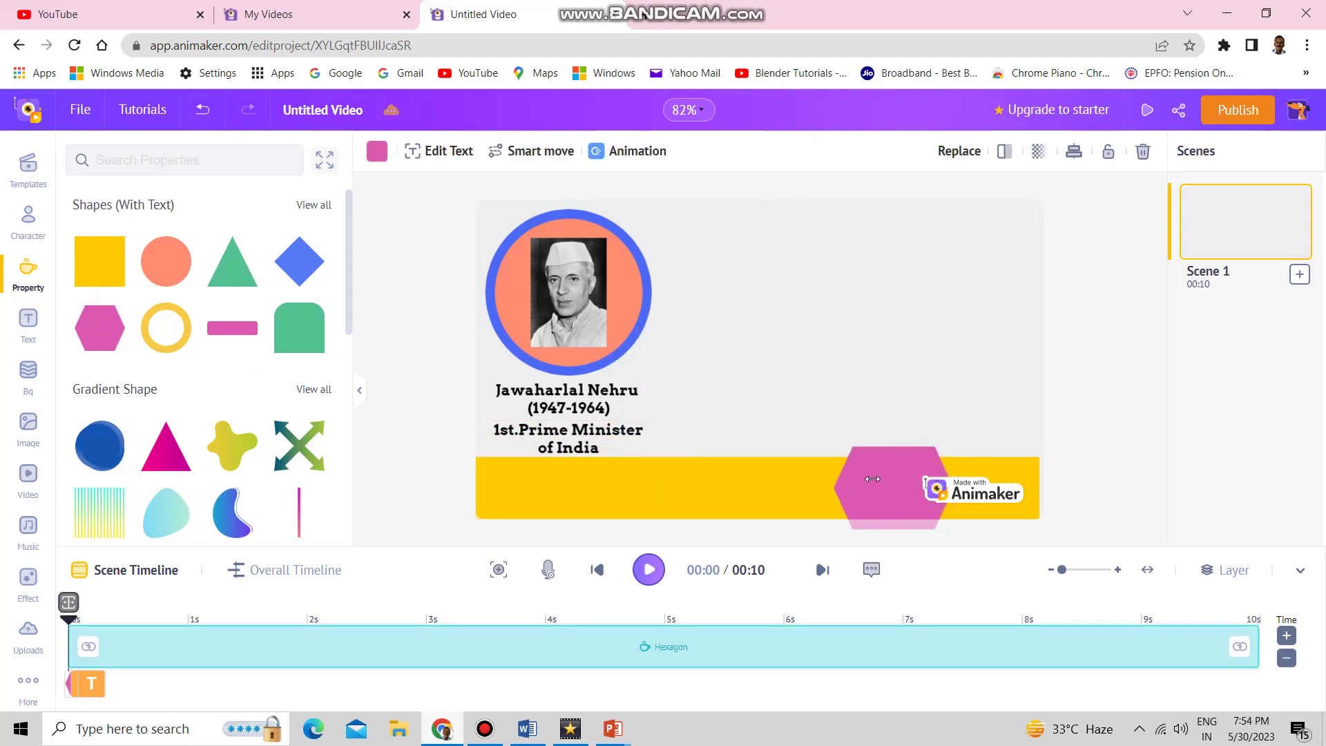
mouse_move(892, 444)
mouse_down()
mouse_move(888, 506)
mouse_move(965, 504)
mouse_up()
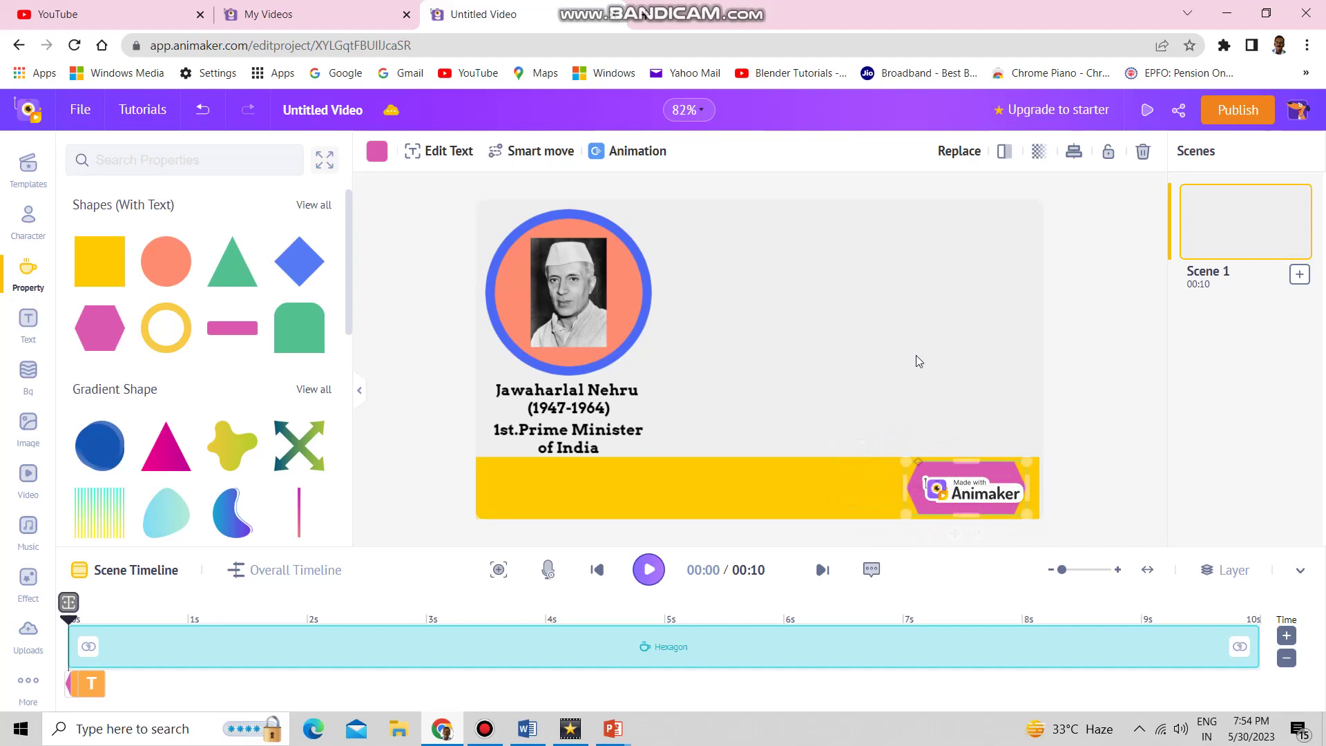
click(505, 246)
click(487, 280)
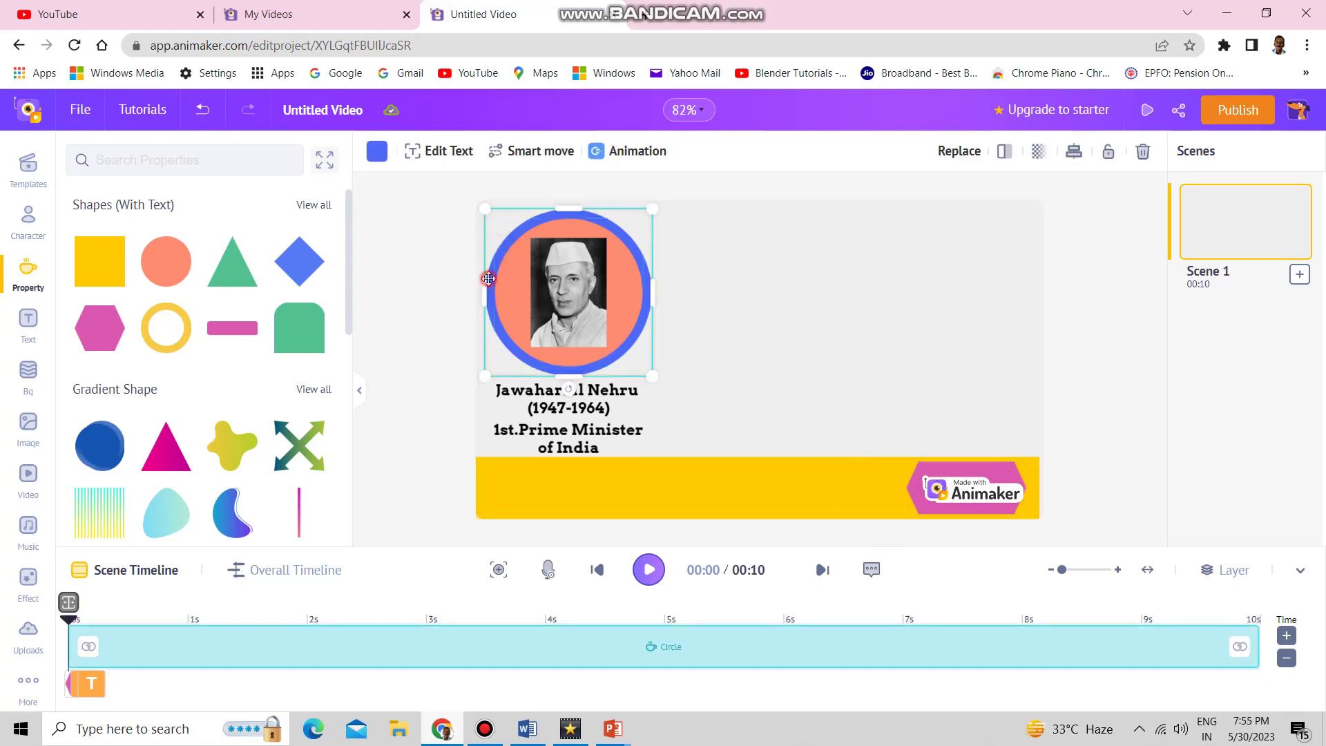
Step: Give the blue portrait ring a Split Reveal Top entrance animation
click(641, 153)
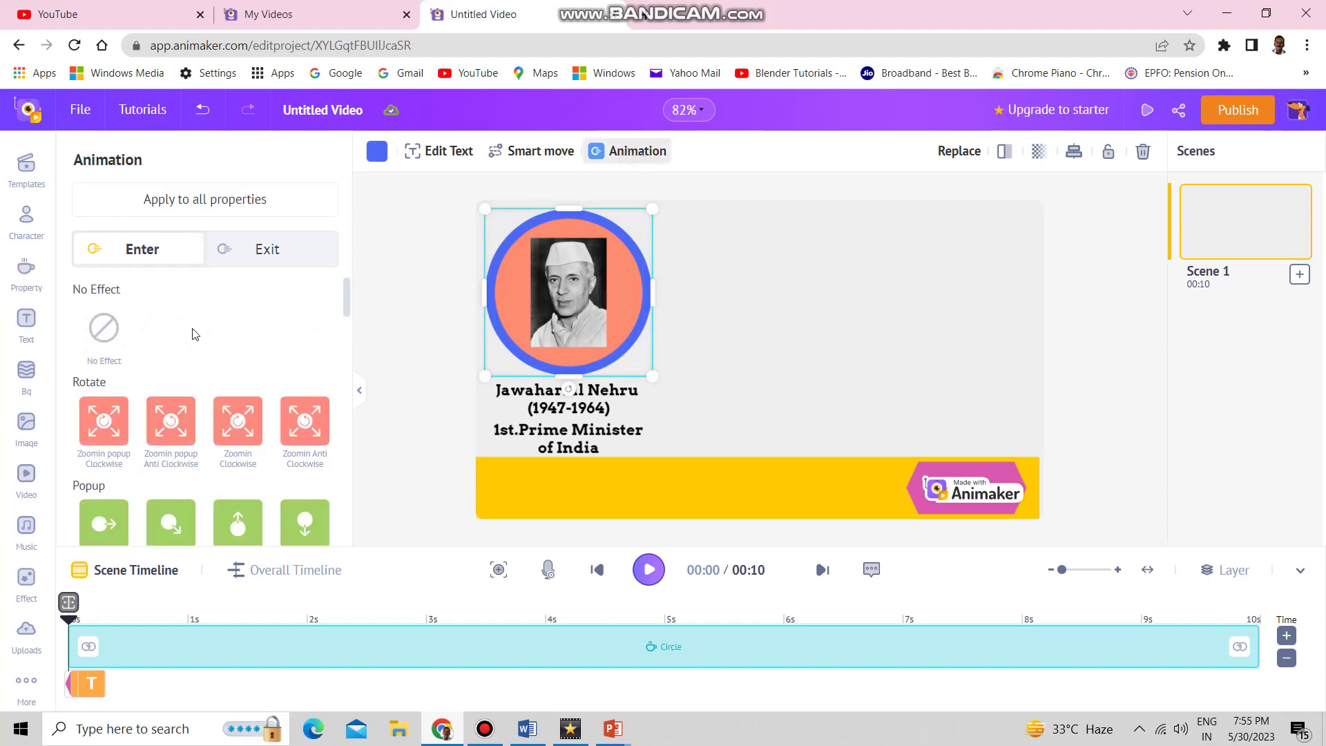
drag(346, 302, 350, 434)
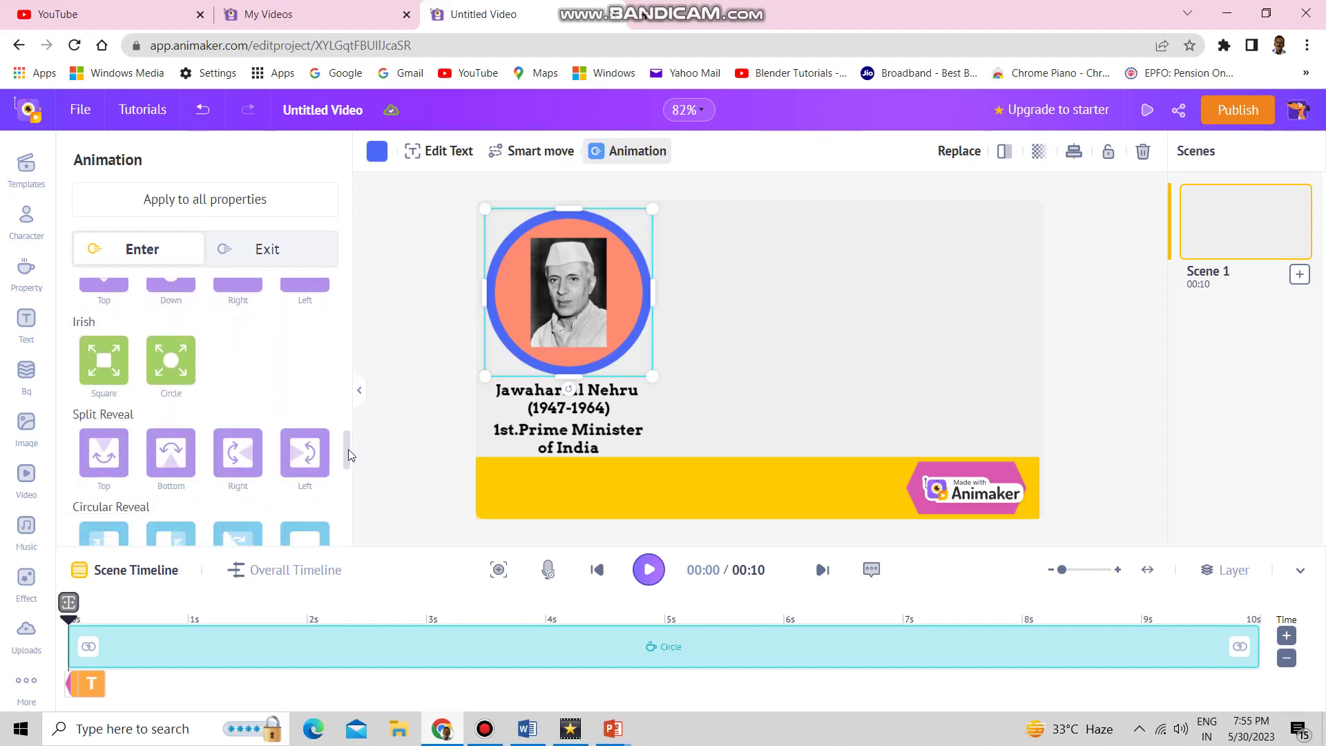
drag(350, 434, 347, 459)
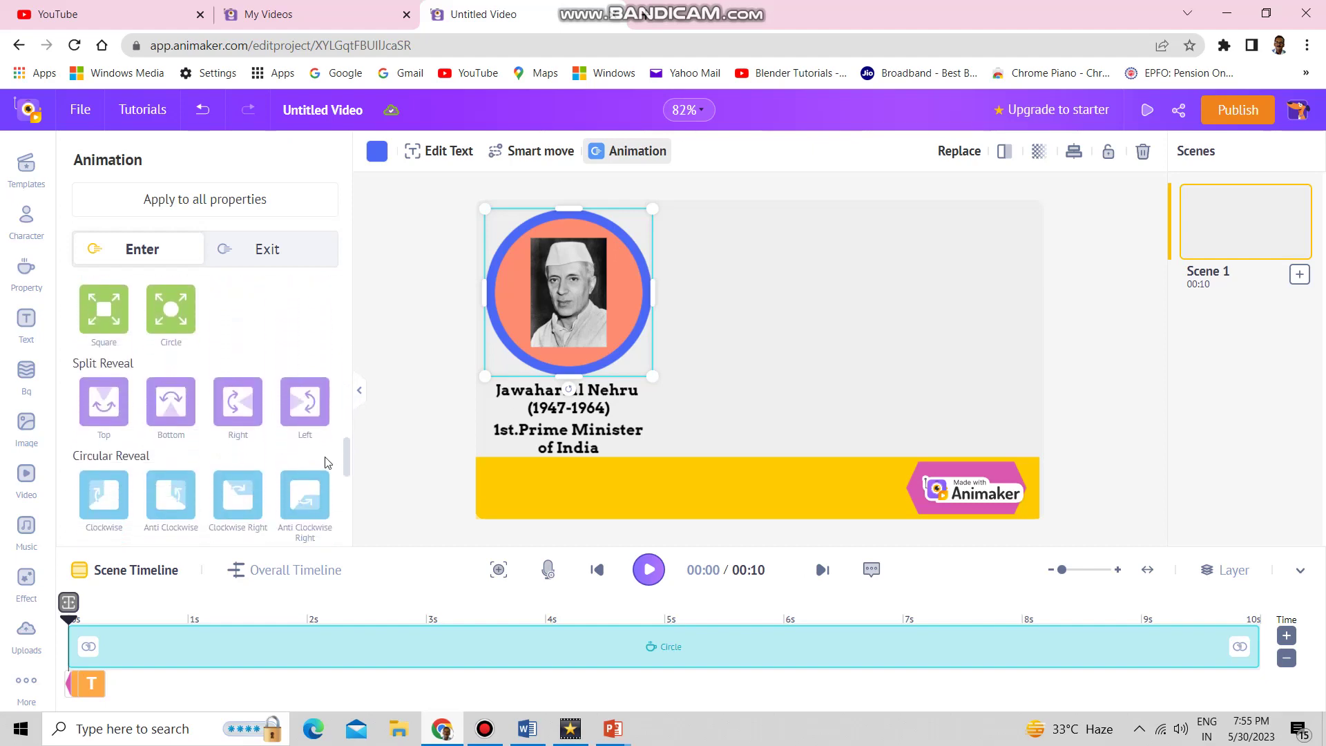
click(110, 411)
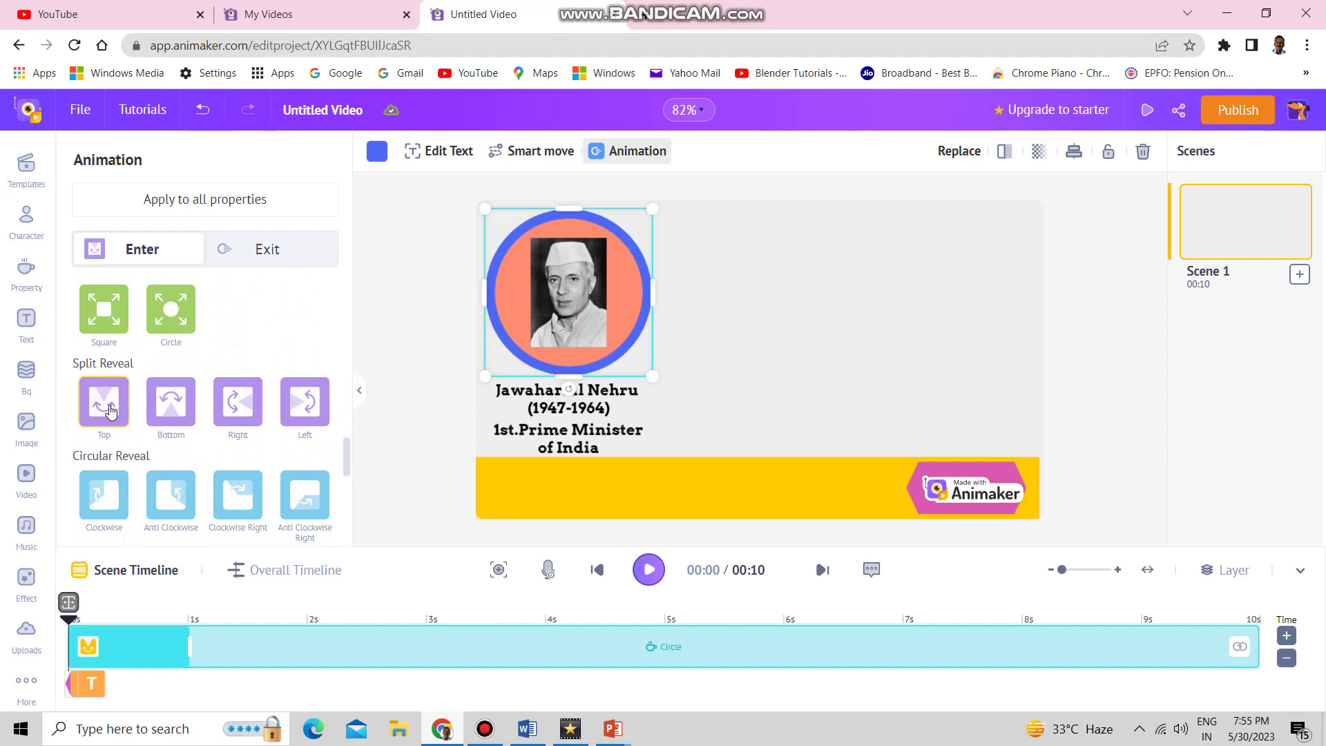
click(607, 402)
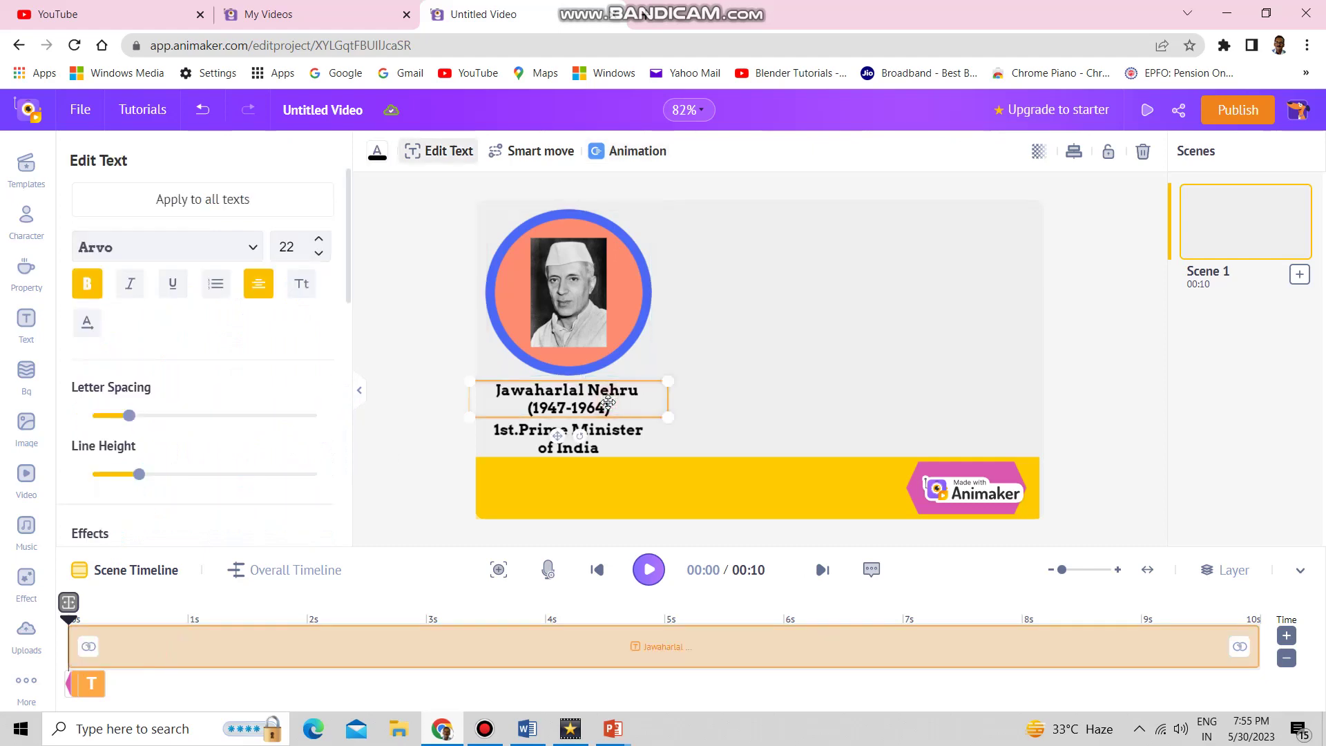
Step: Make the Jawaharlal Nehru title slide in from the left
click(636, 155)
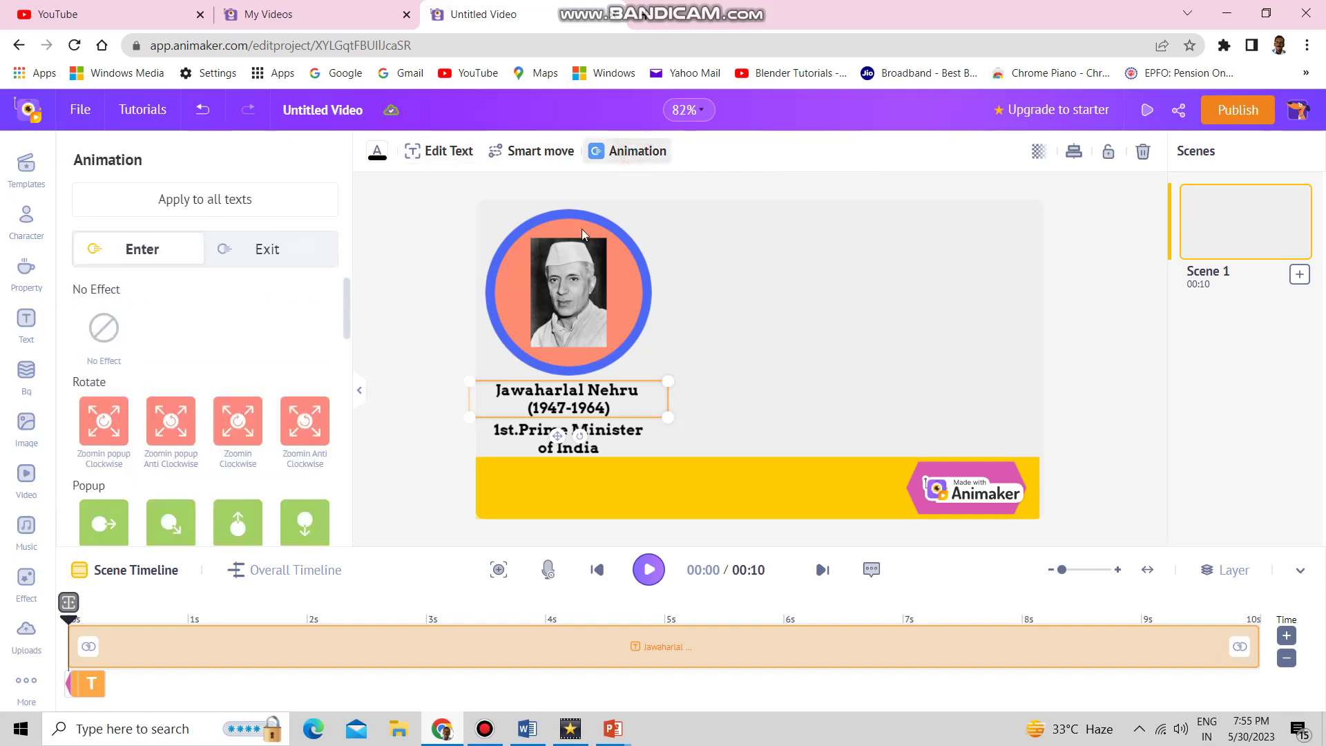
drag(347, 337, 344, 422)
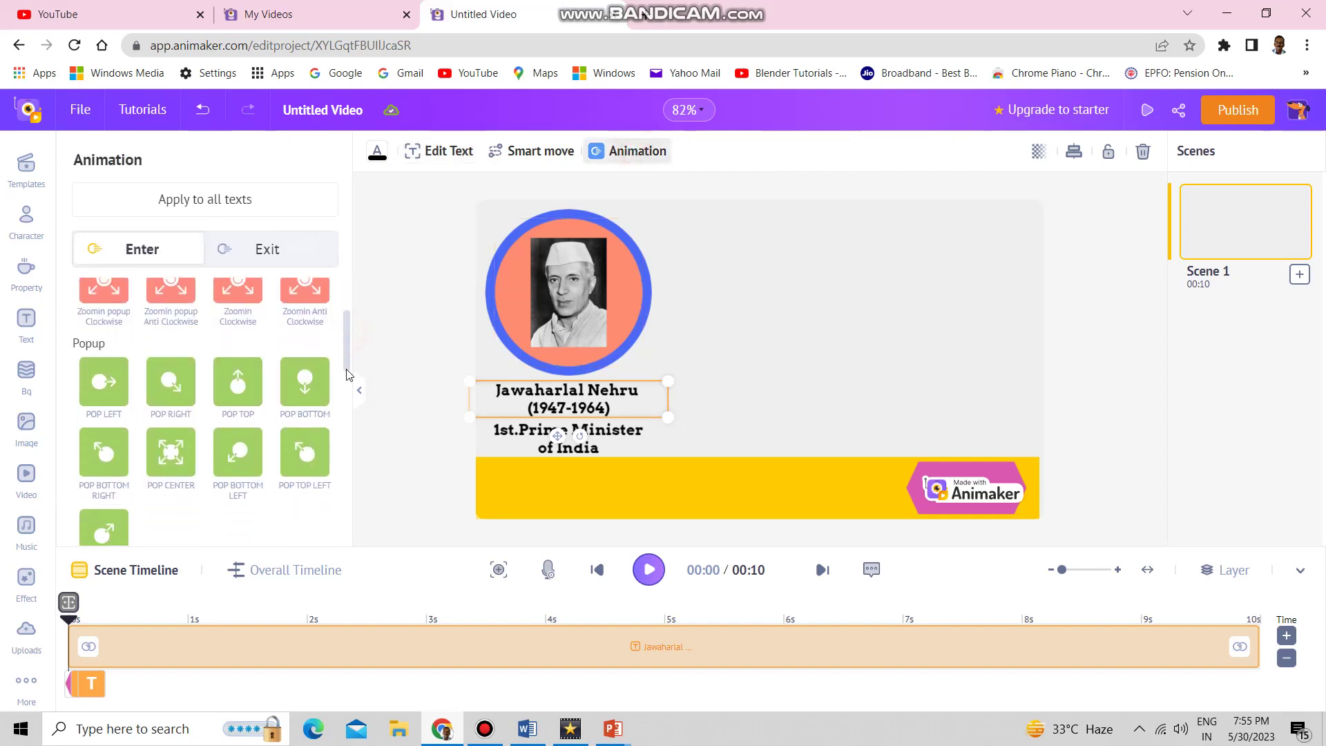
scroll(207, 415, down, 2)
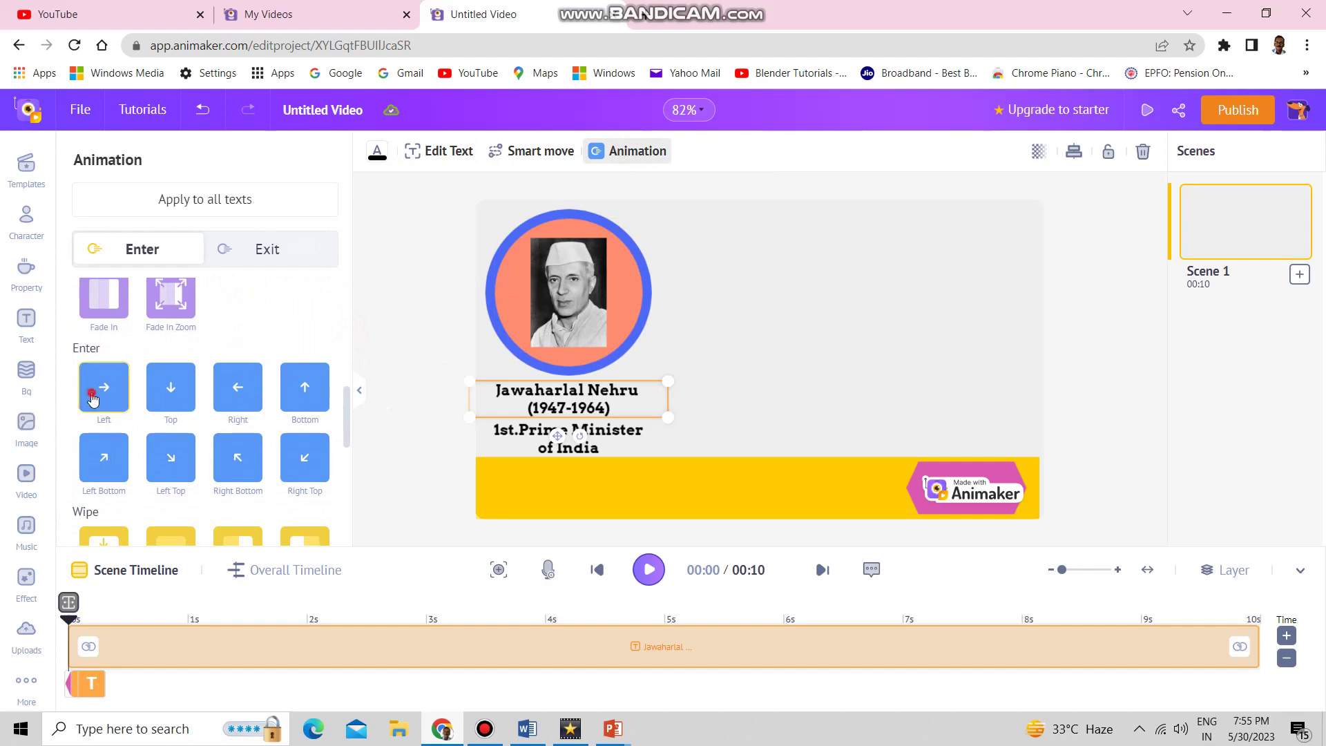
click(92, 398)
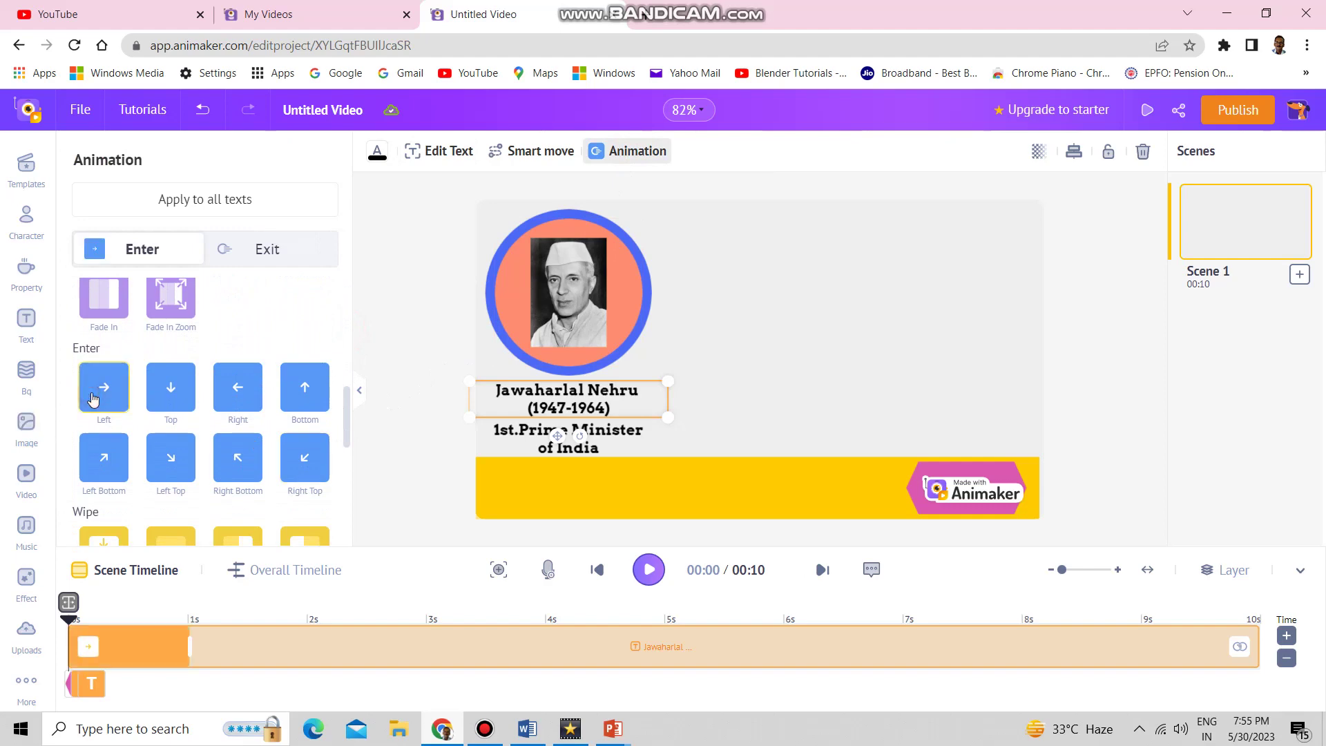
Step: Give the '1st.Prime Minister of India' caption a Fade In entrance
click(594, 451)
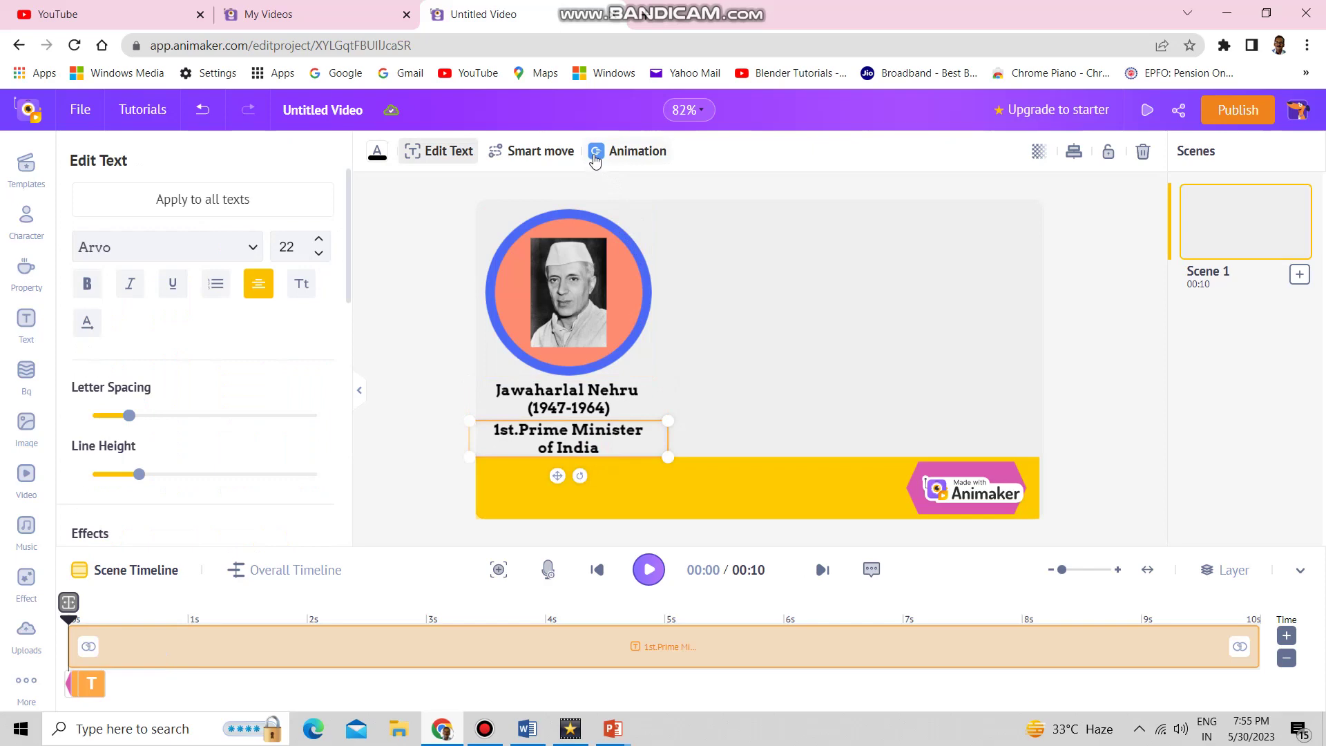
click(637, 151)
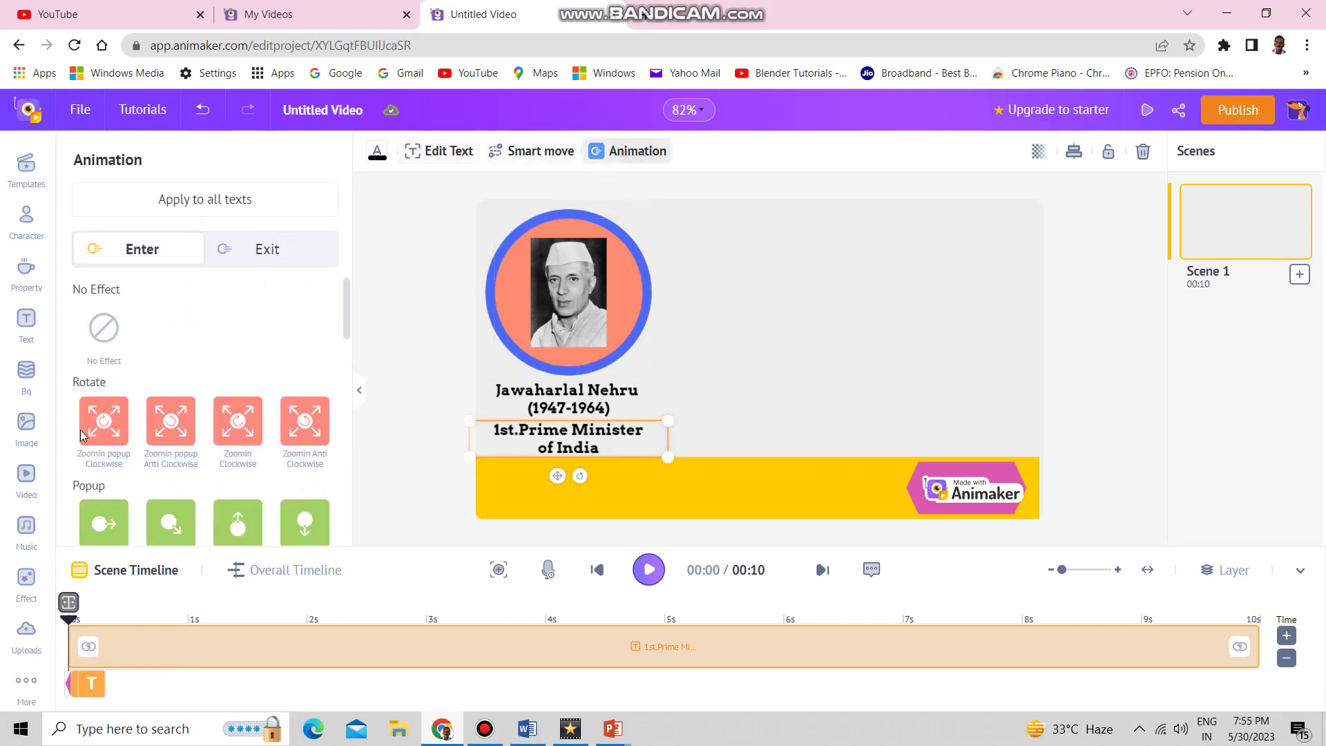
drag(347, 305, 348, 407)
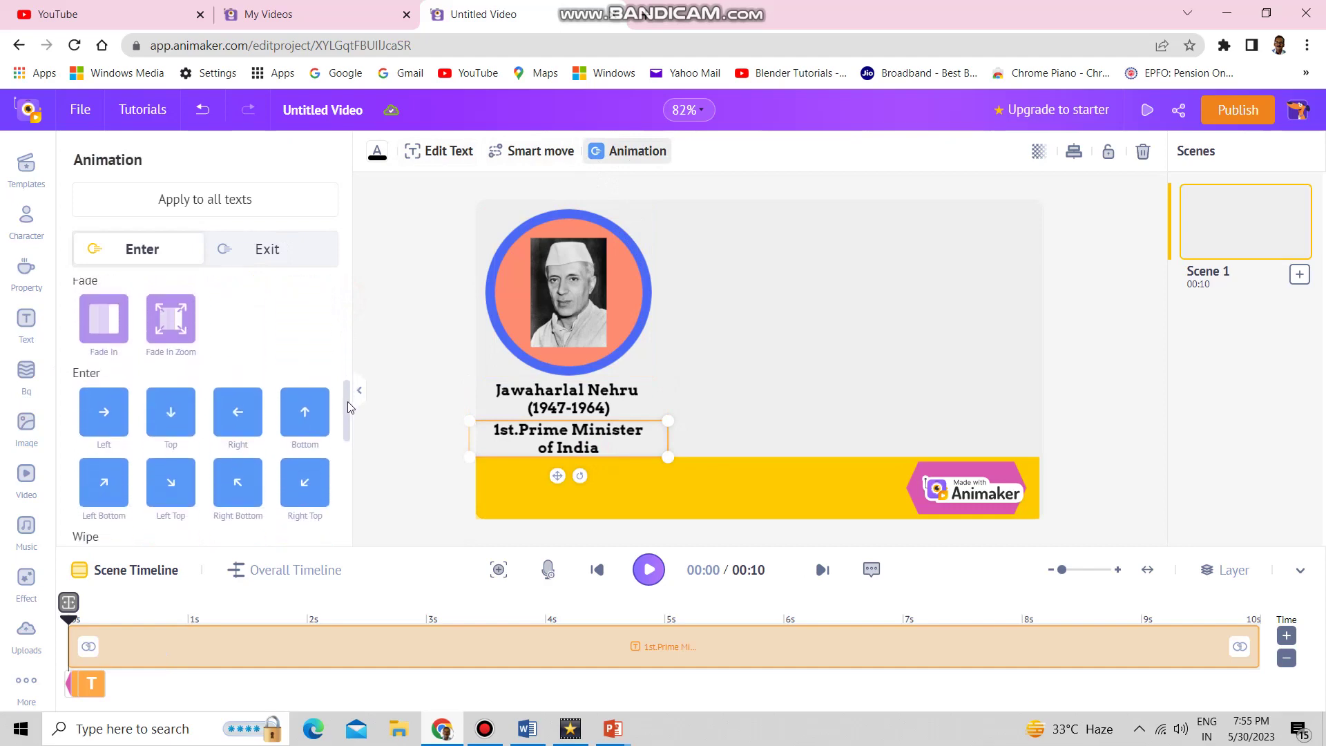
click(96, 327)
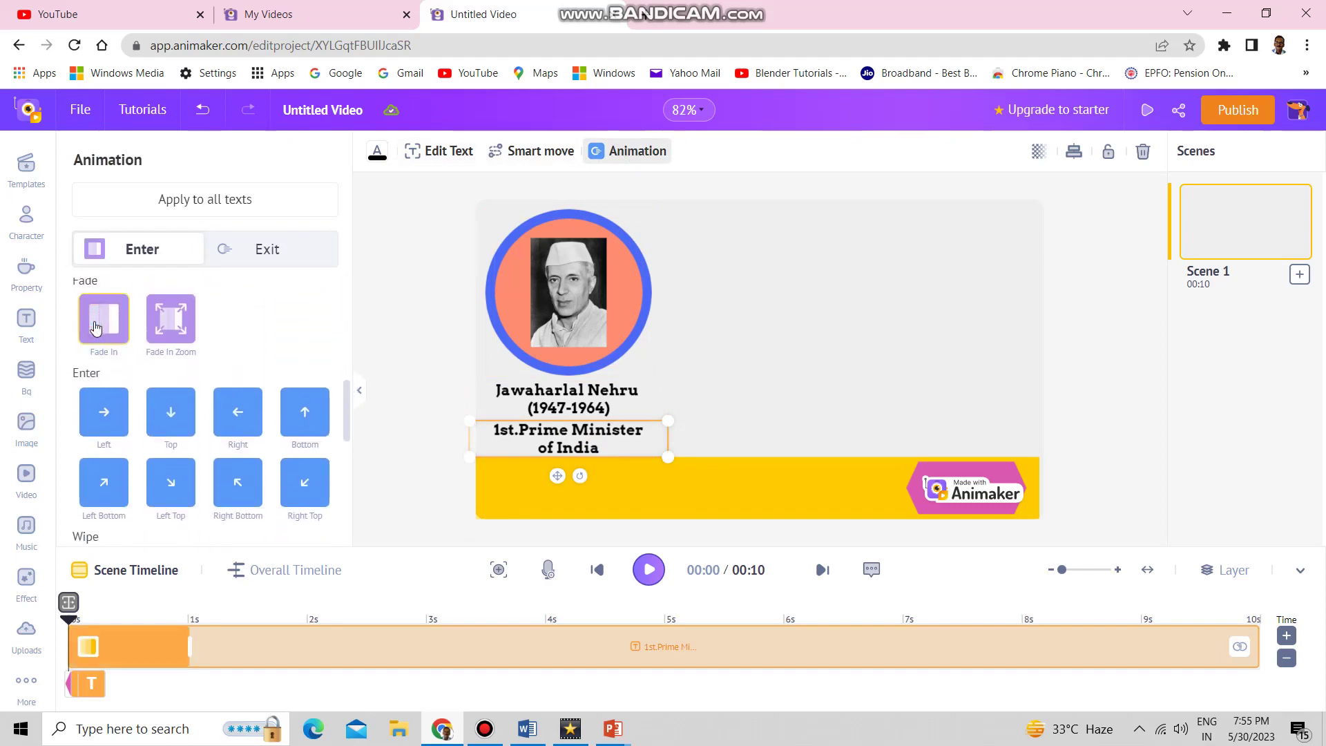
mouse_move(68, 602)
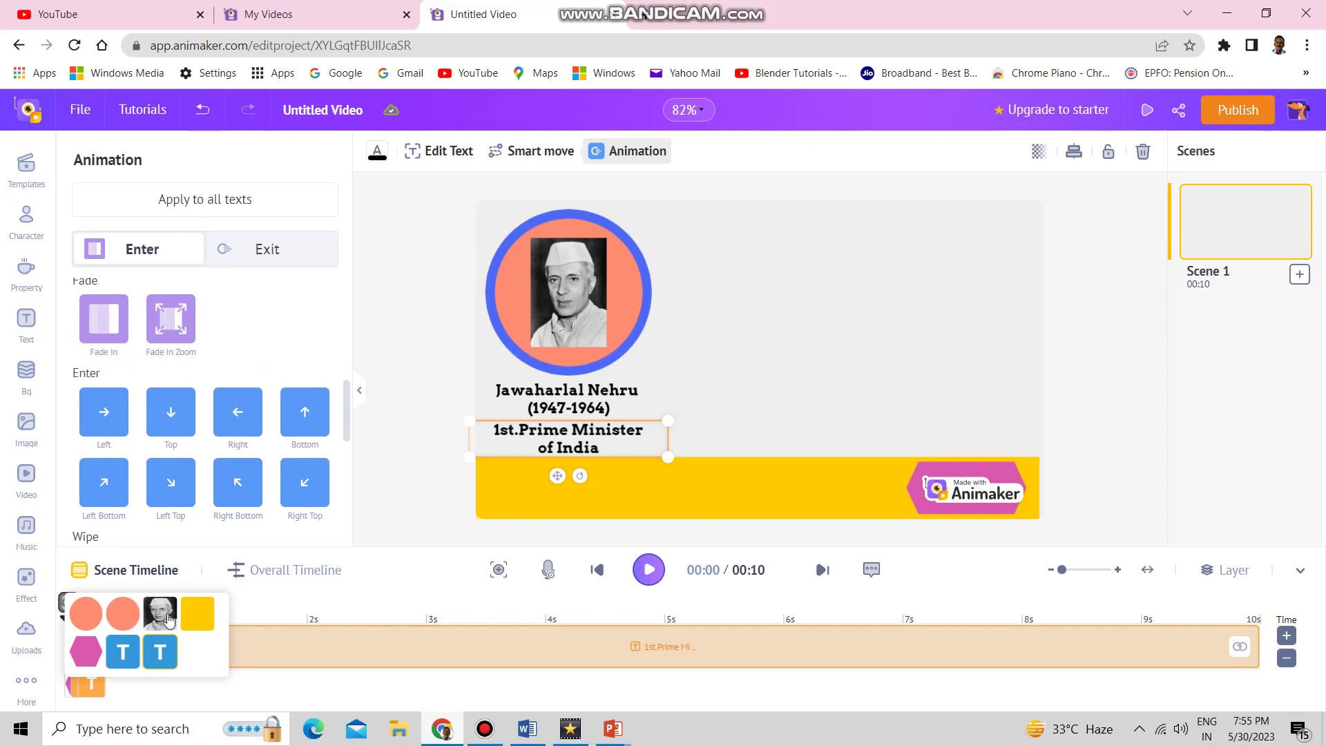
click(116, 652)
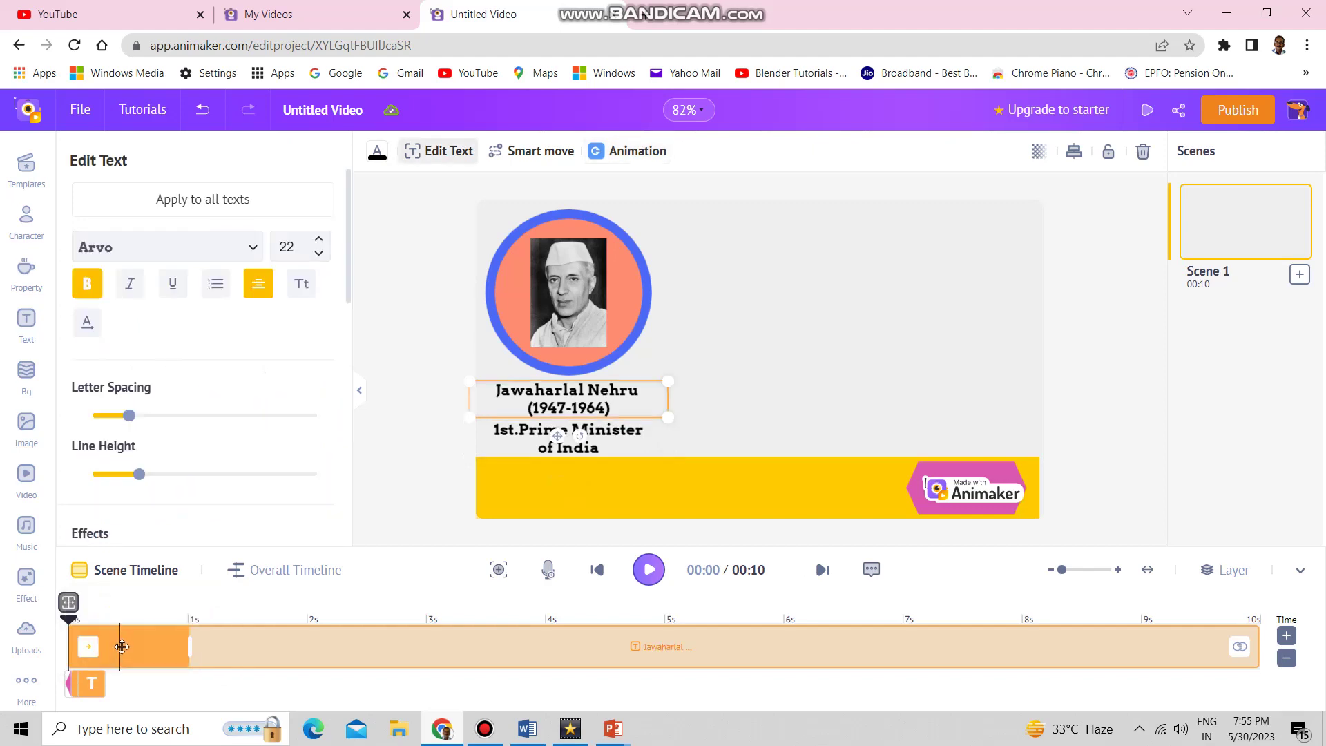
Step: Stretch the title's entrance to about 3 s and shift the caption's entrance to run 2–5 s
drag(192, 642, 423, 655)
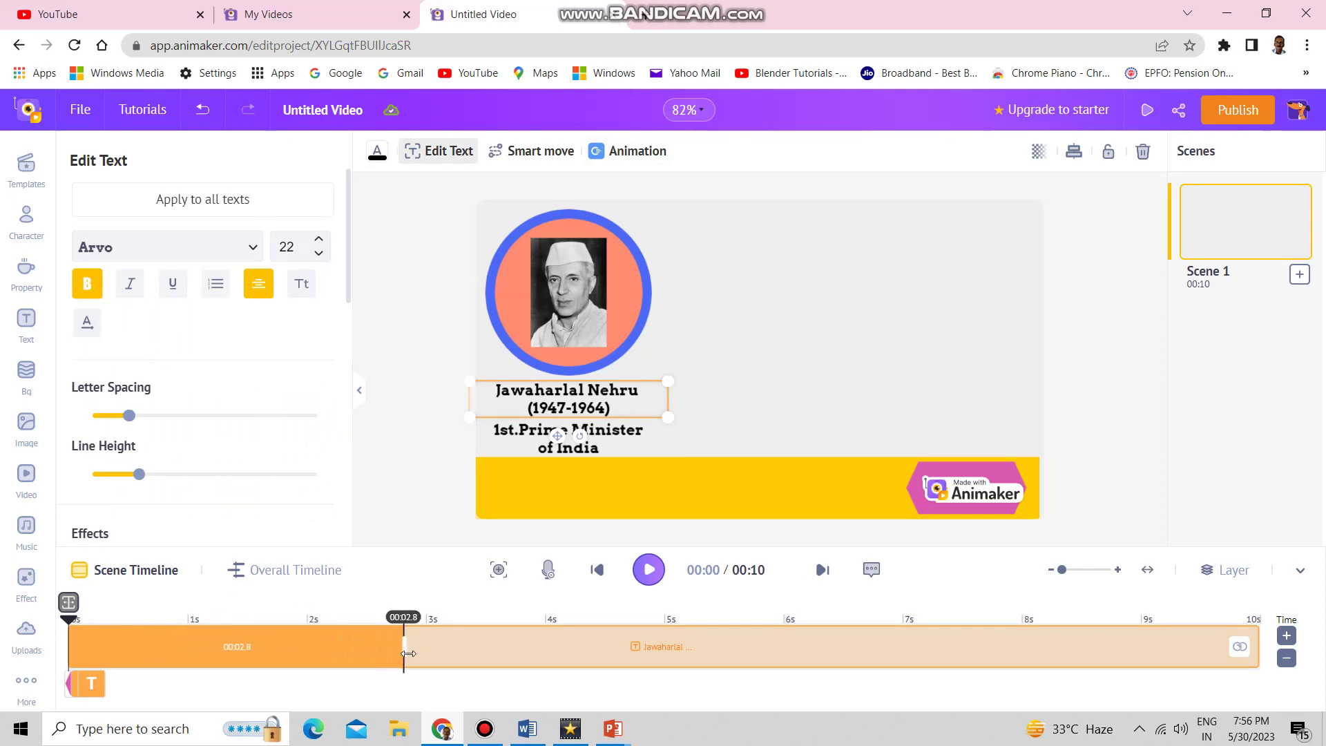
mouse_move(88, 688)
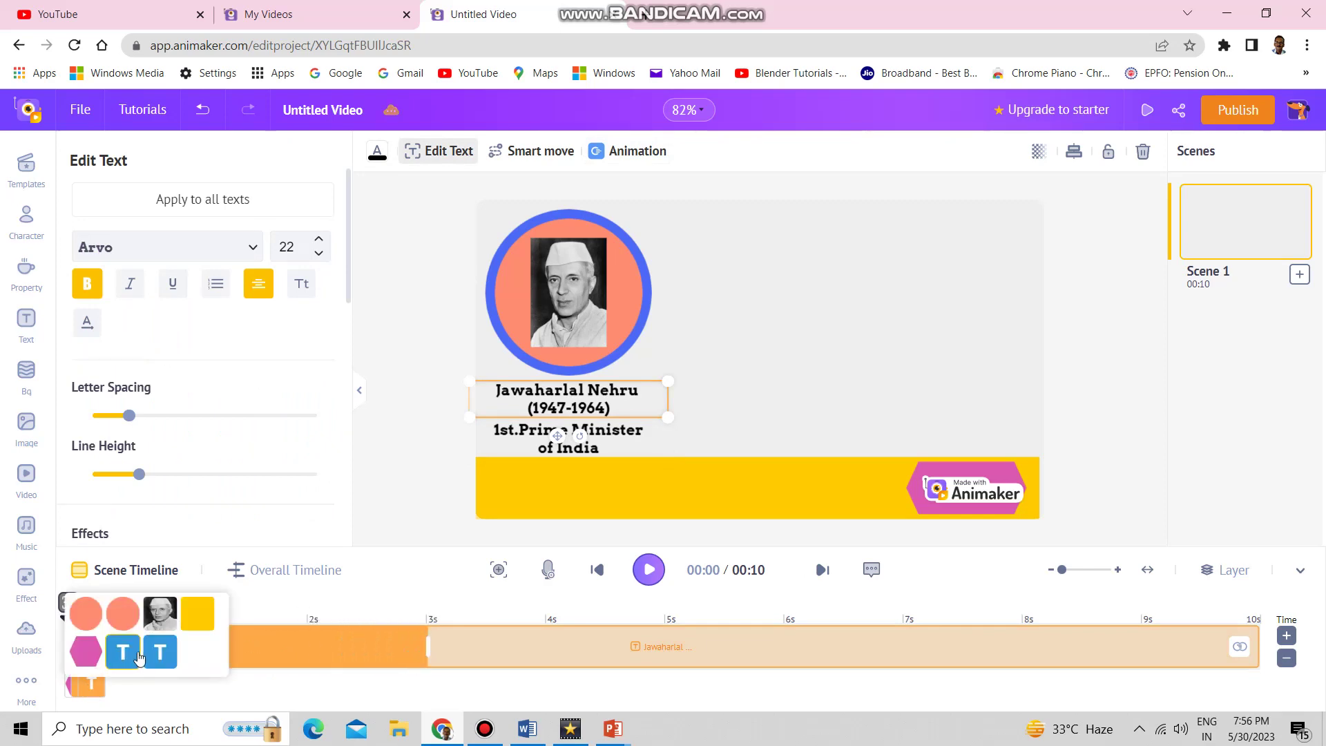
click(159, 652)
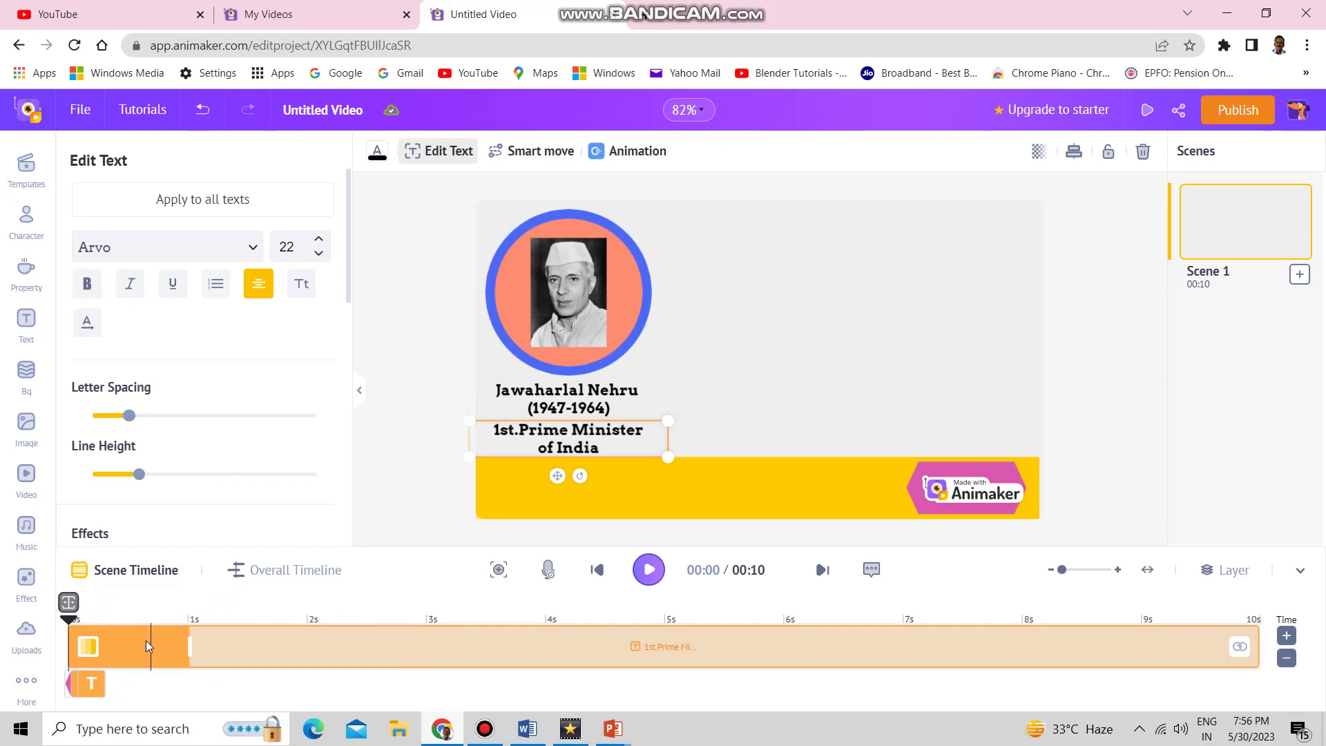
drag(192, 644, 426, 665)
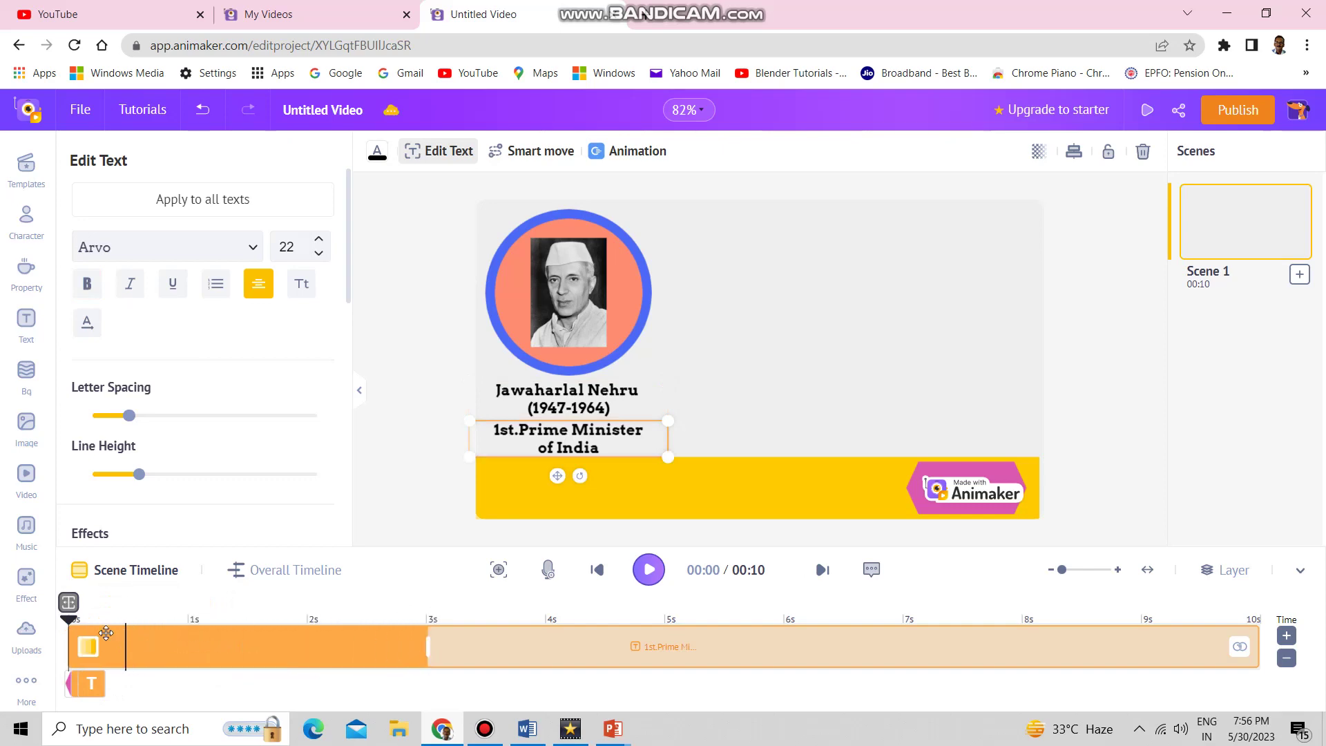
drag(185, 661, 424, 662)
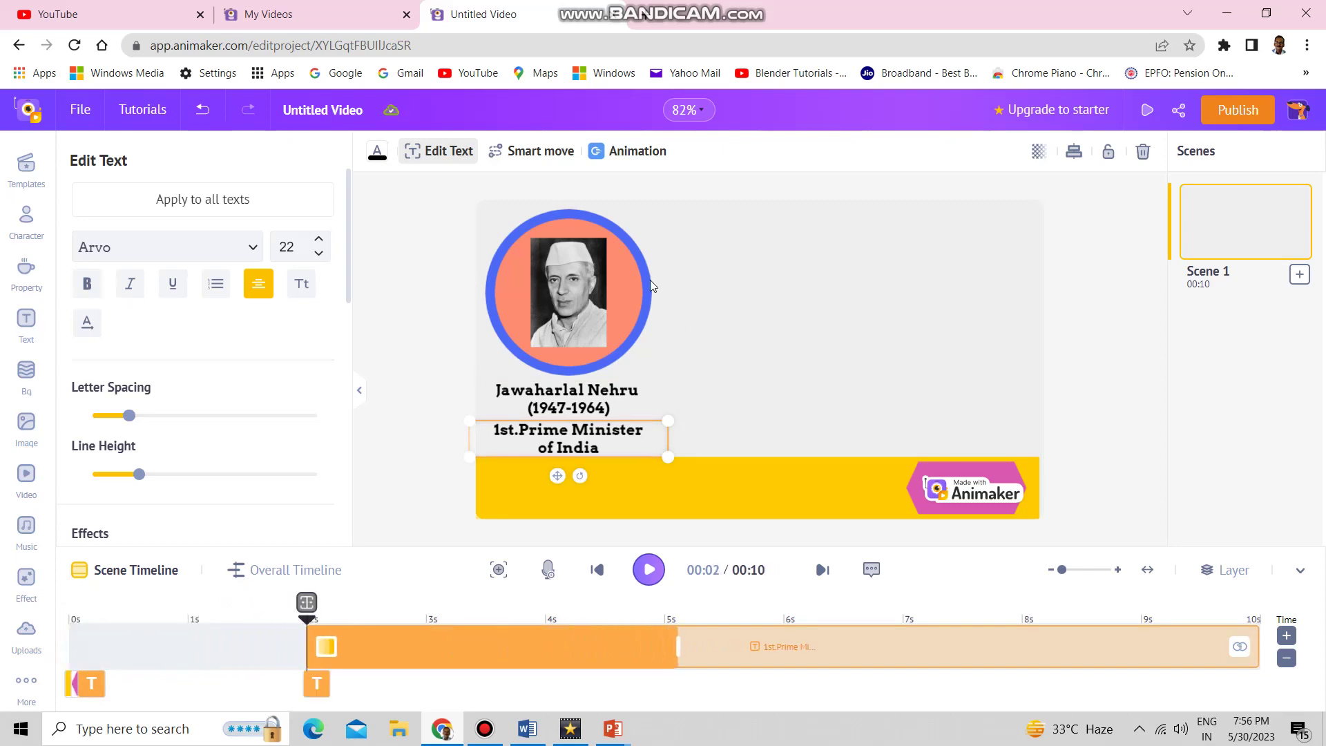
click(555, 295)
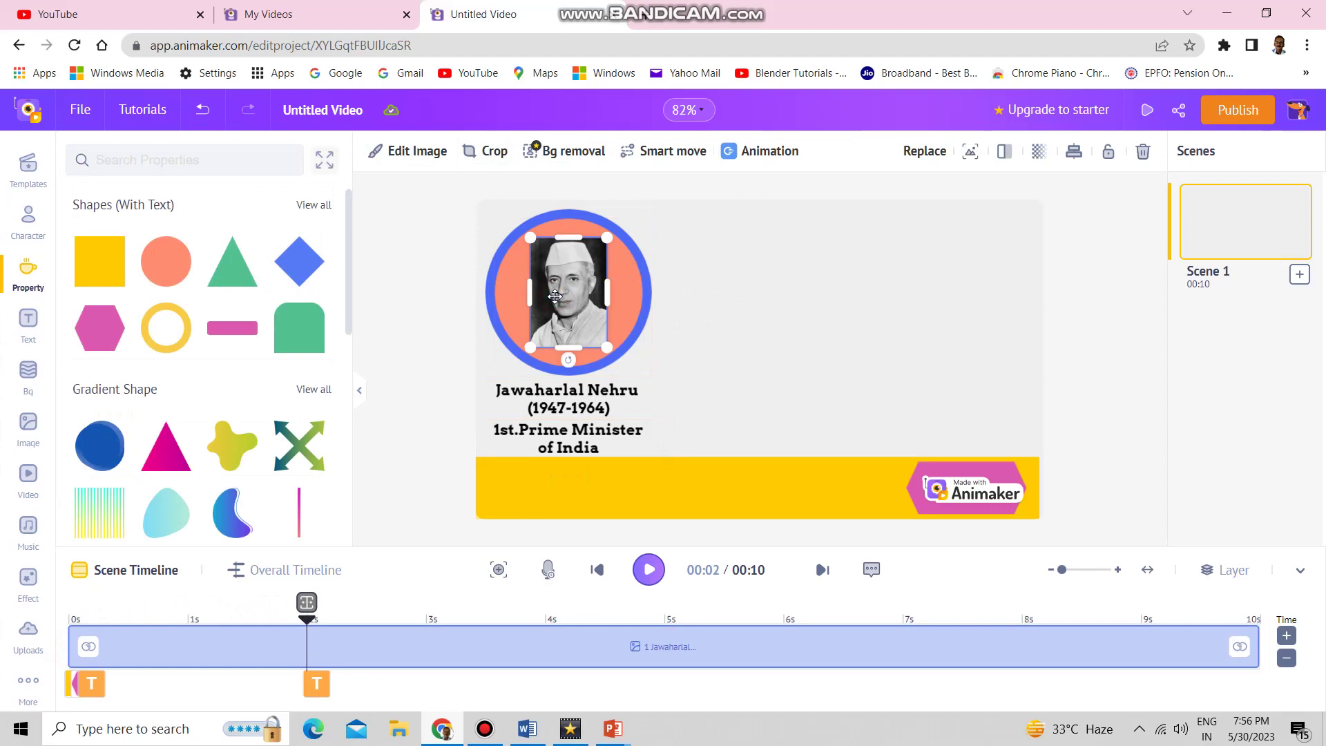
Step: Give the Nehru photo a Fade In Zoom entrance lasting about 2 seconds
click(759, 152)
drag(350, 308, 350, 371)
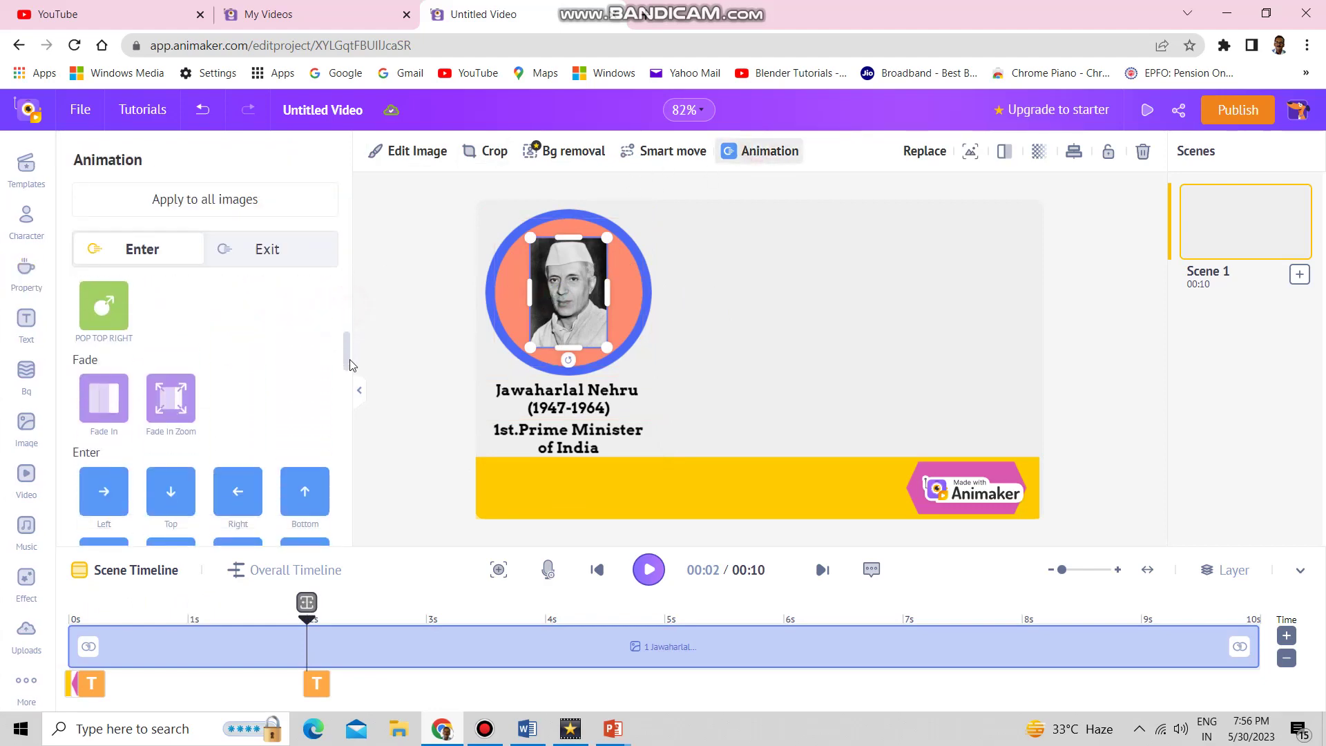
click(168, 405)
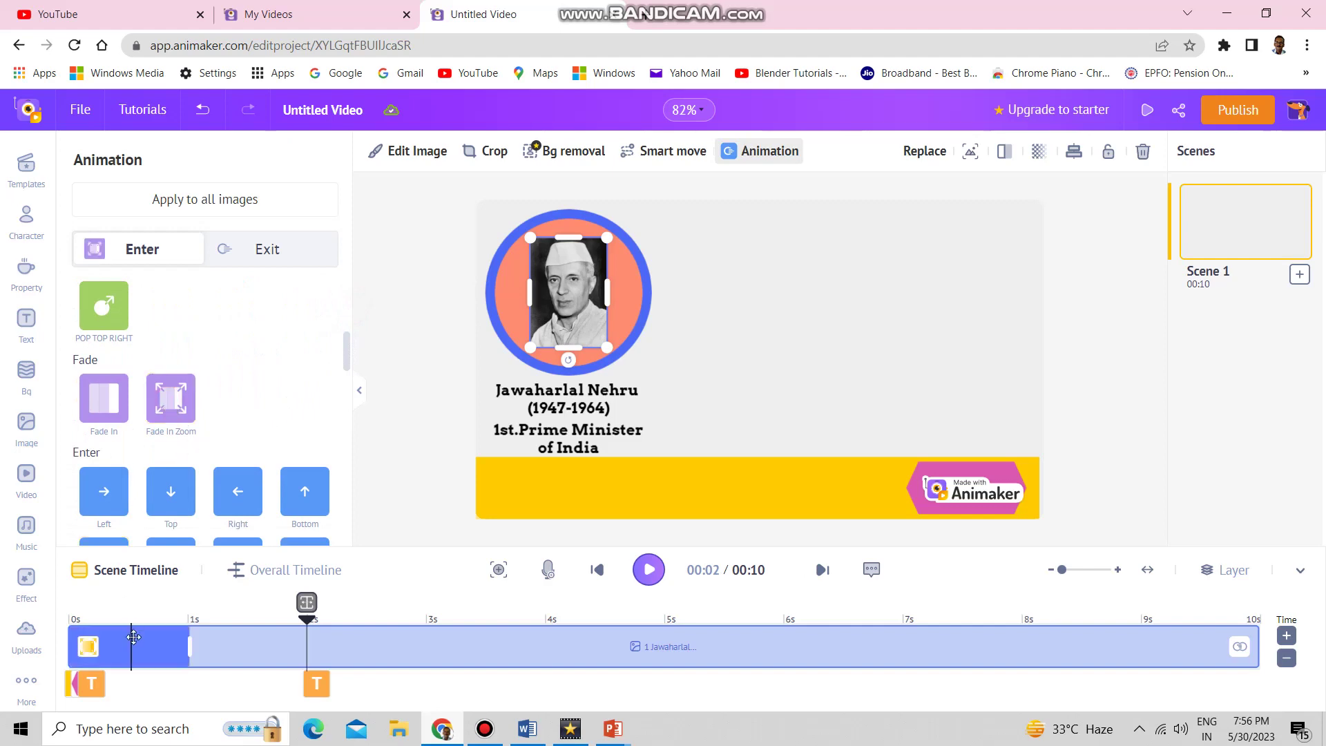
drag(192, 645, 307, 646)
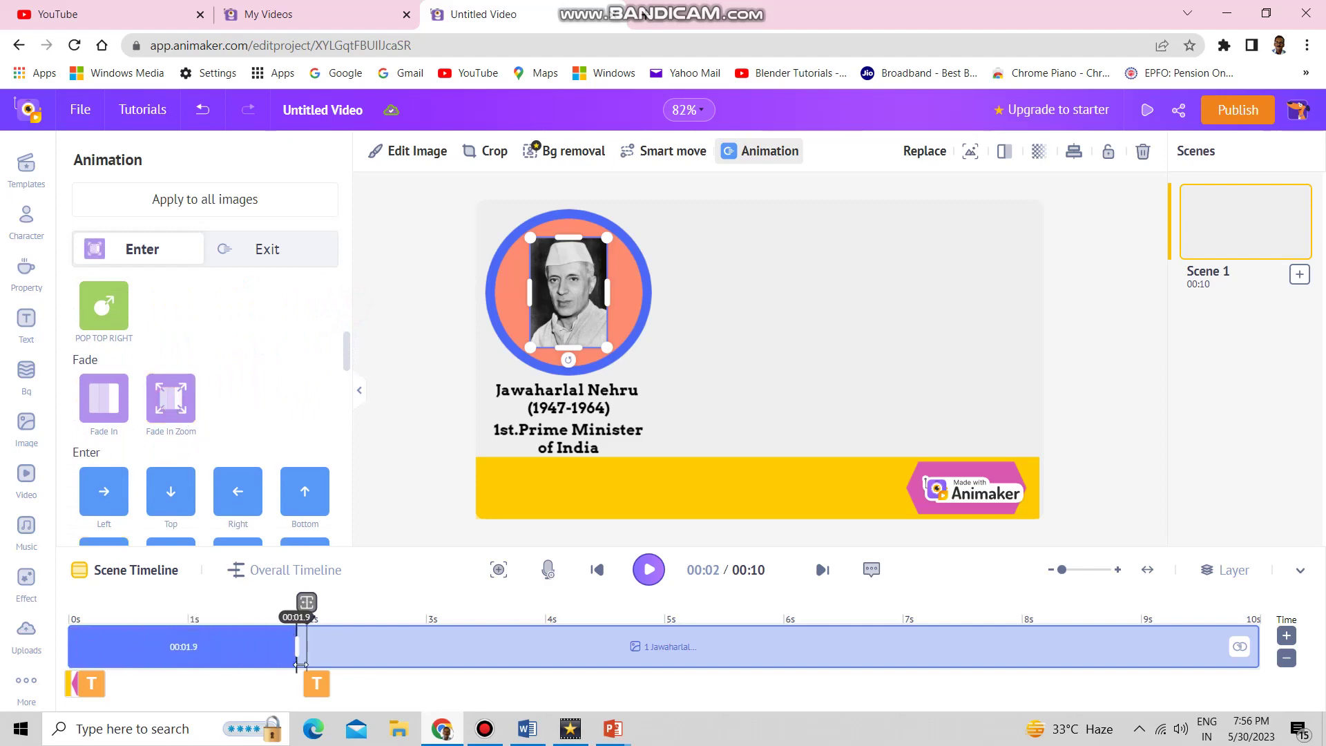
Step: Stretch the circle frame's entrance animation to about 6 seconds
click(95, 685)
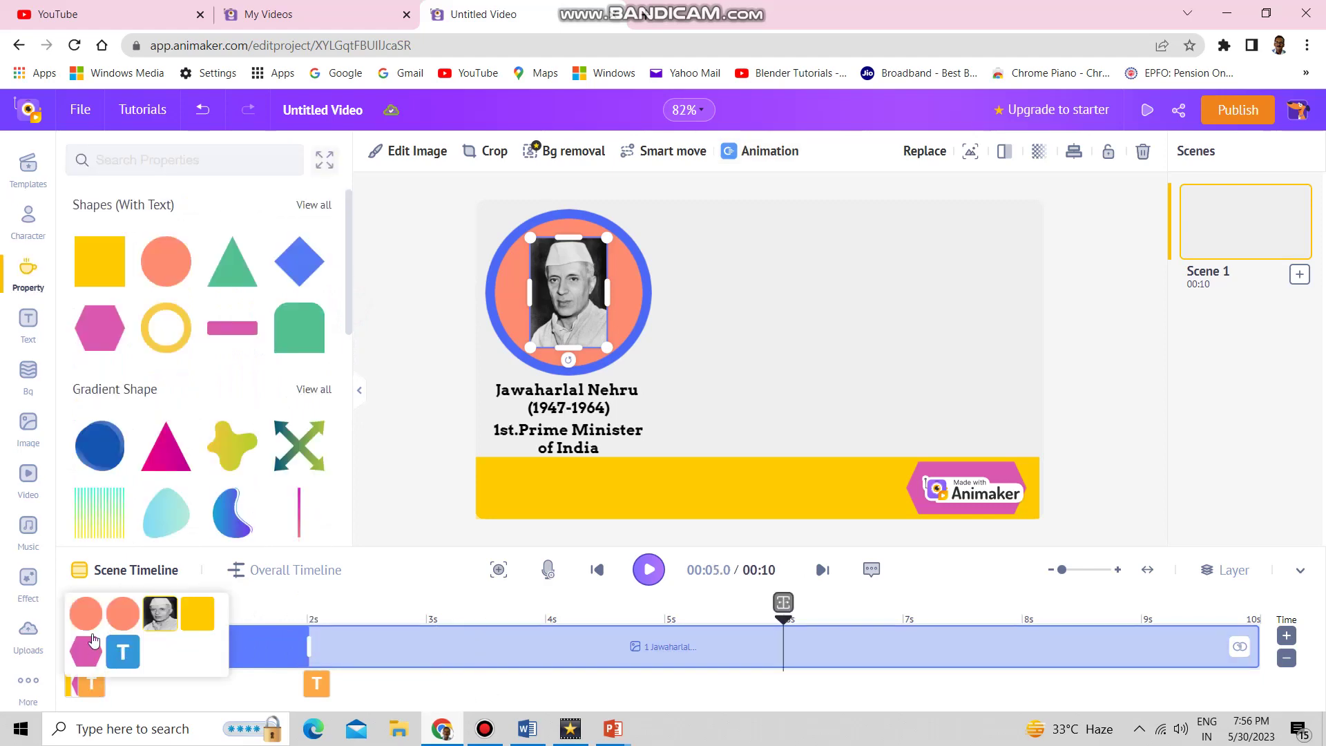
click(85, 615)
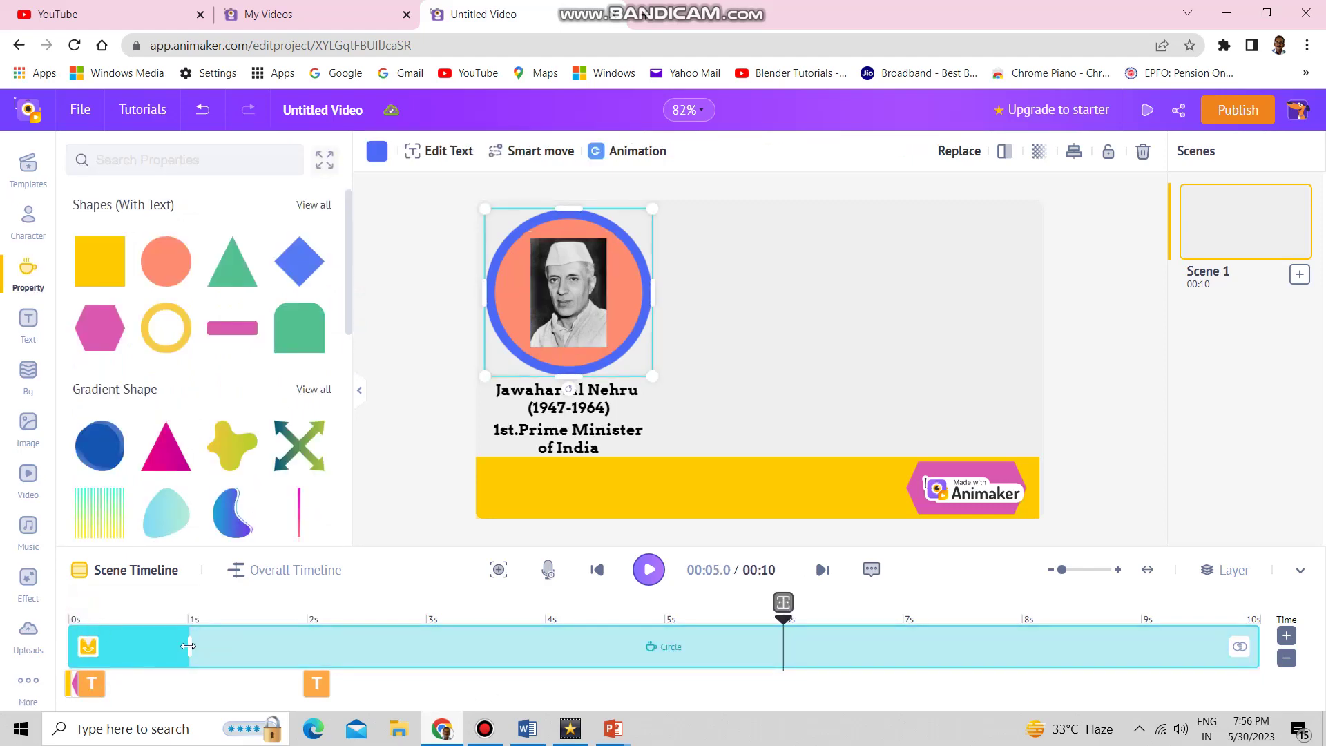
mouse_move(188, 646)
mouse_down()
mouse_move(917, 729)
mouse_move(1030, 715)
mouse_up()
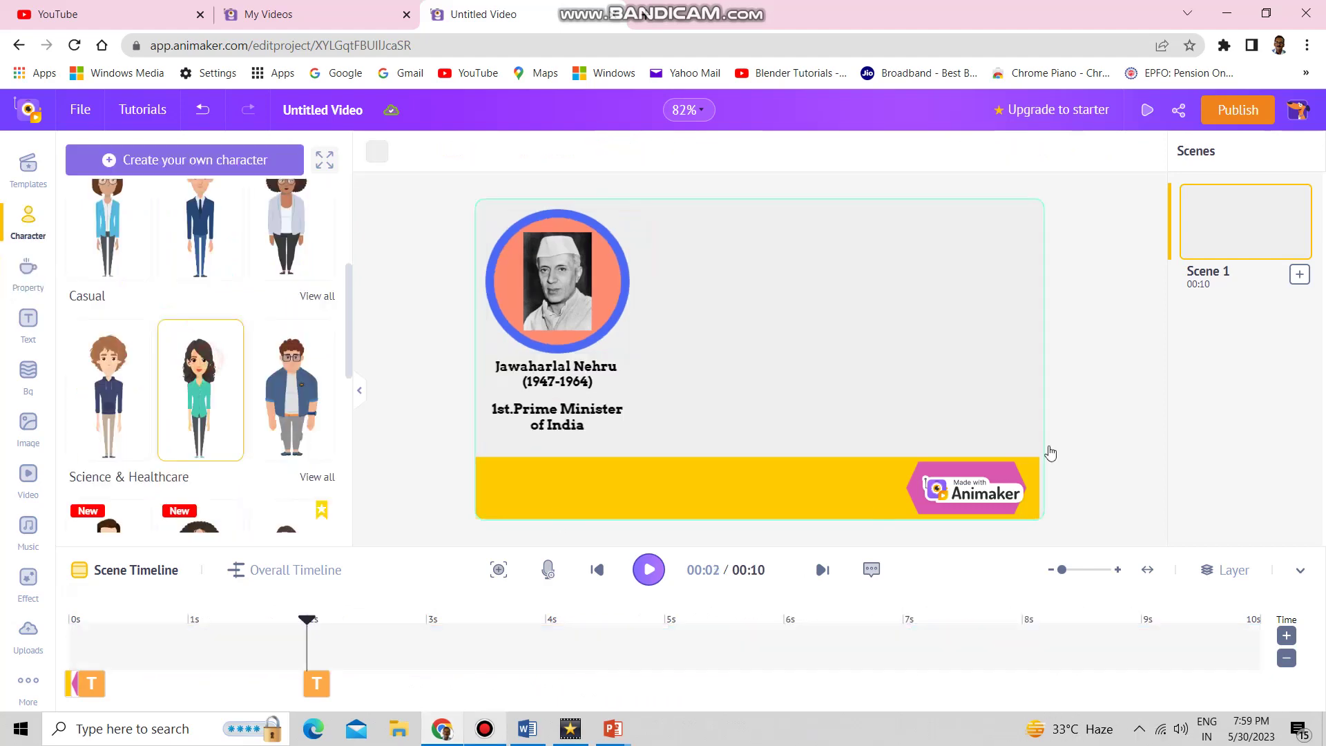
Step: Move the woman character to the right, enlarge her, and give her the Standing And Talking action
drag(849, 330, 968, 321)
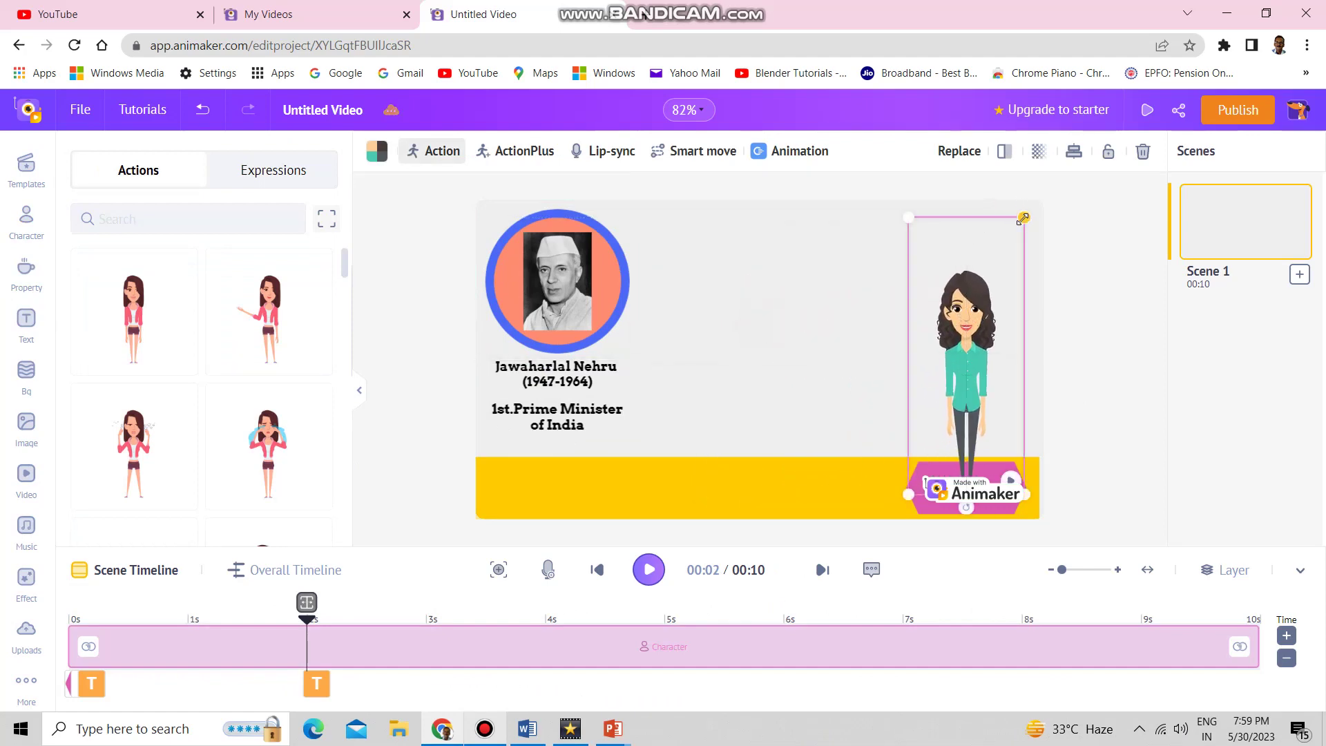
drag(1023, 218, 1032, 181)
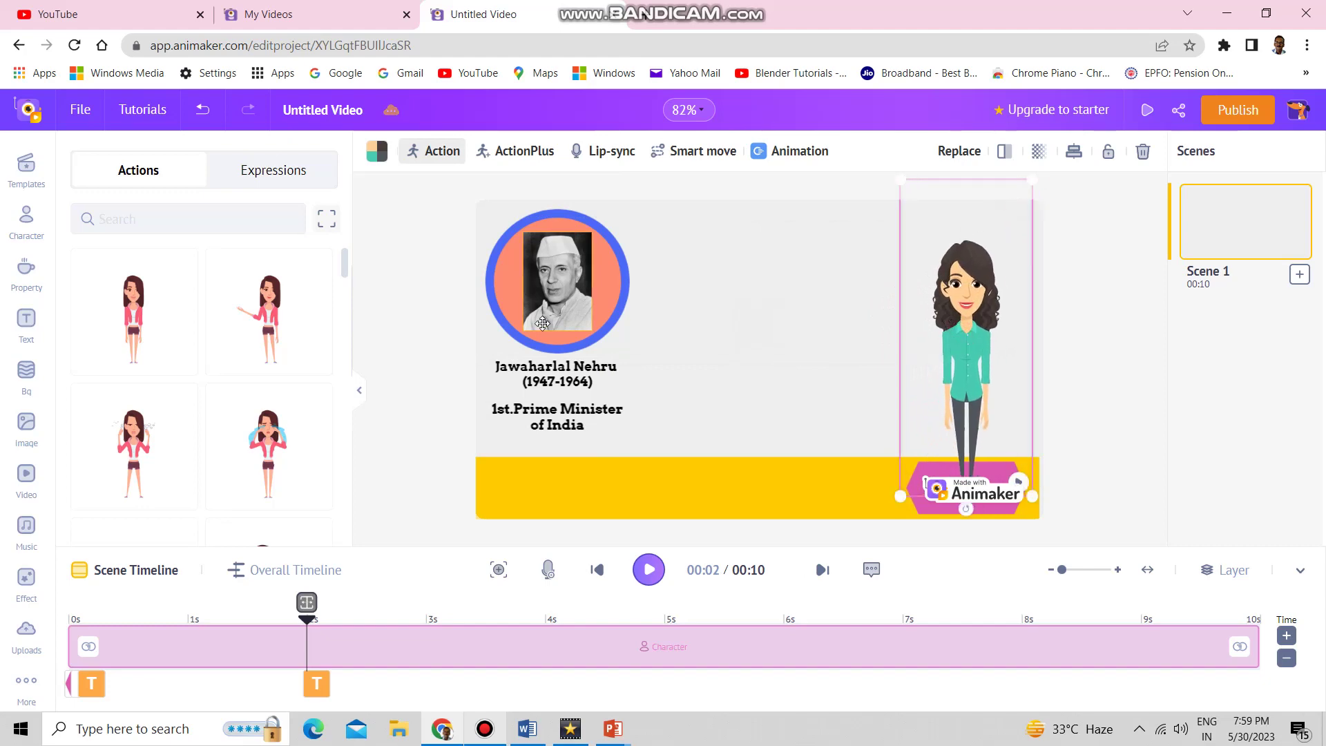
click(272, 304)
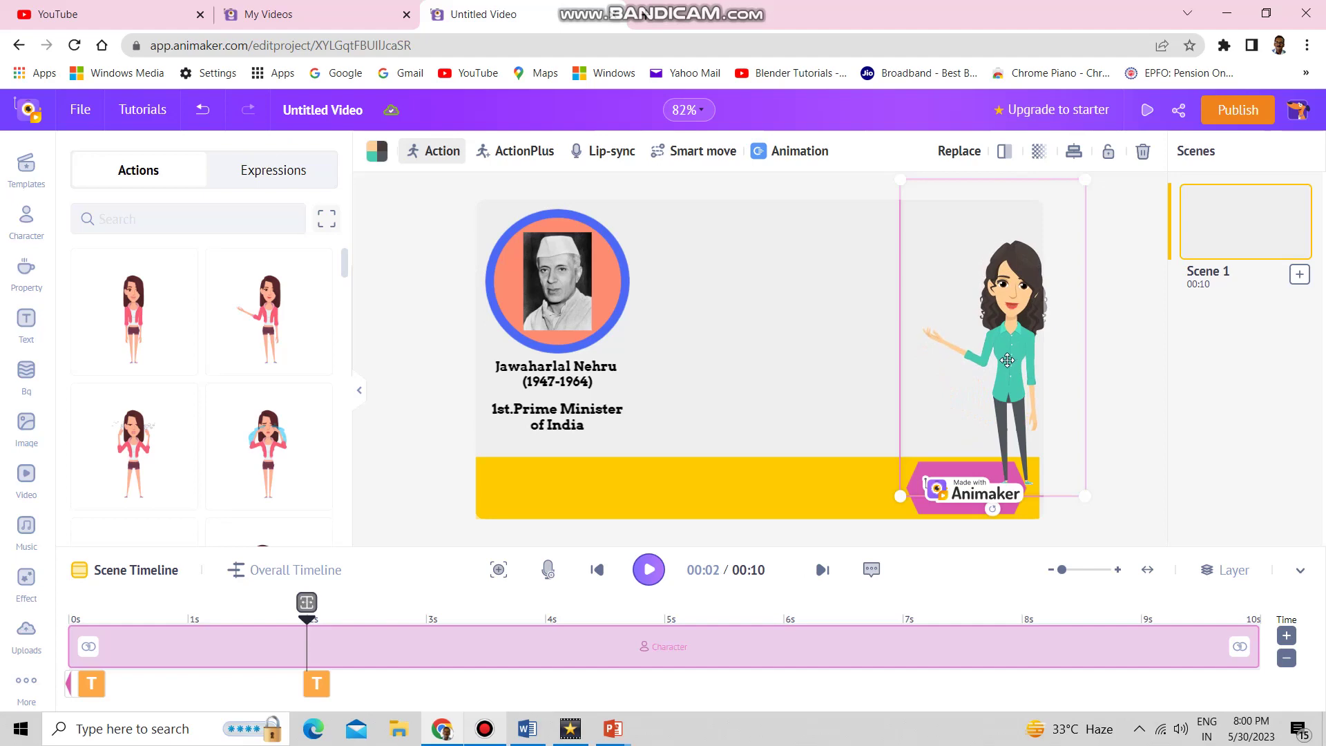
drag(1018, 350, 957, 353)
click(759, 348)
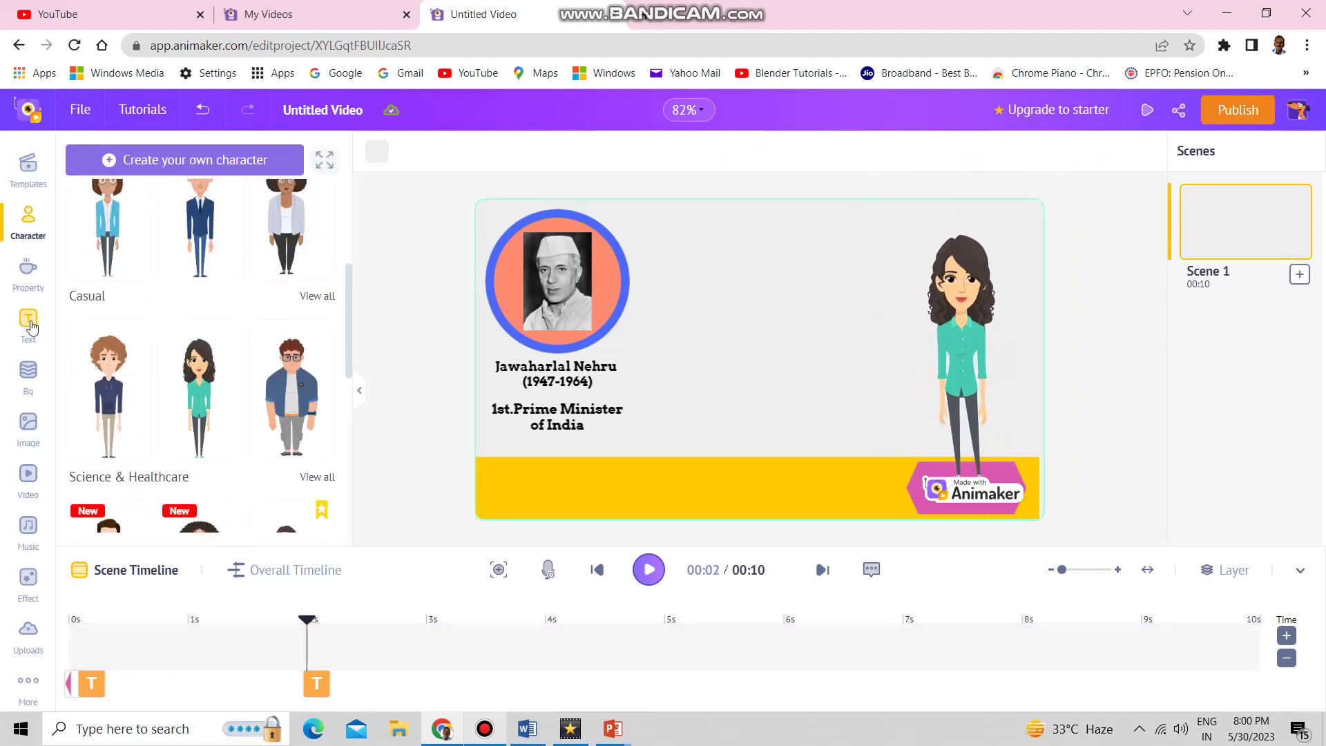
Step: Add a body text box with the pasted Nehru biography, set to size 18 and bold
click(29, 322)
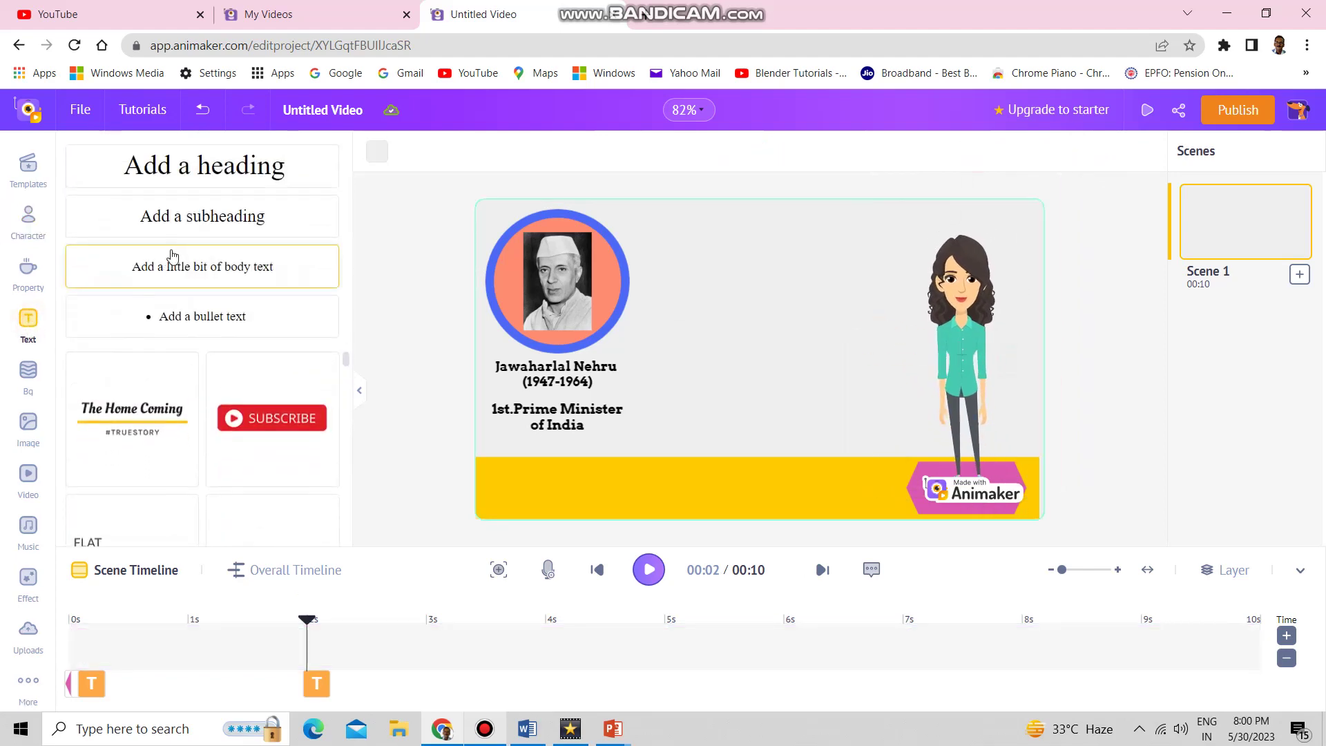
click(172, 273)
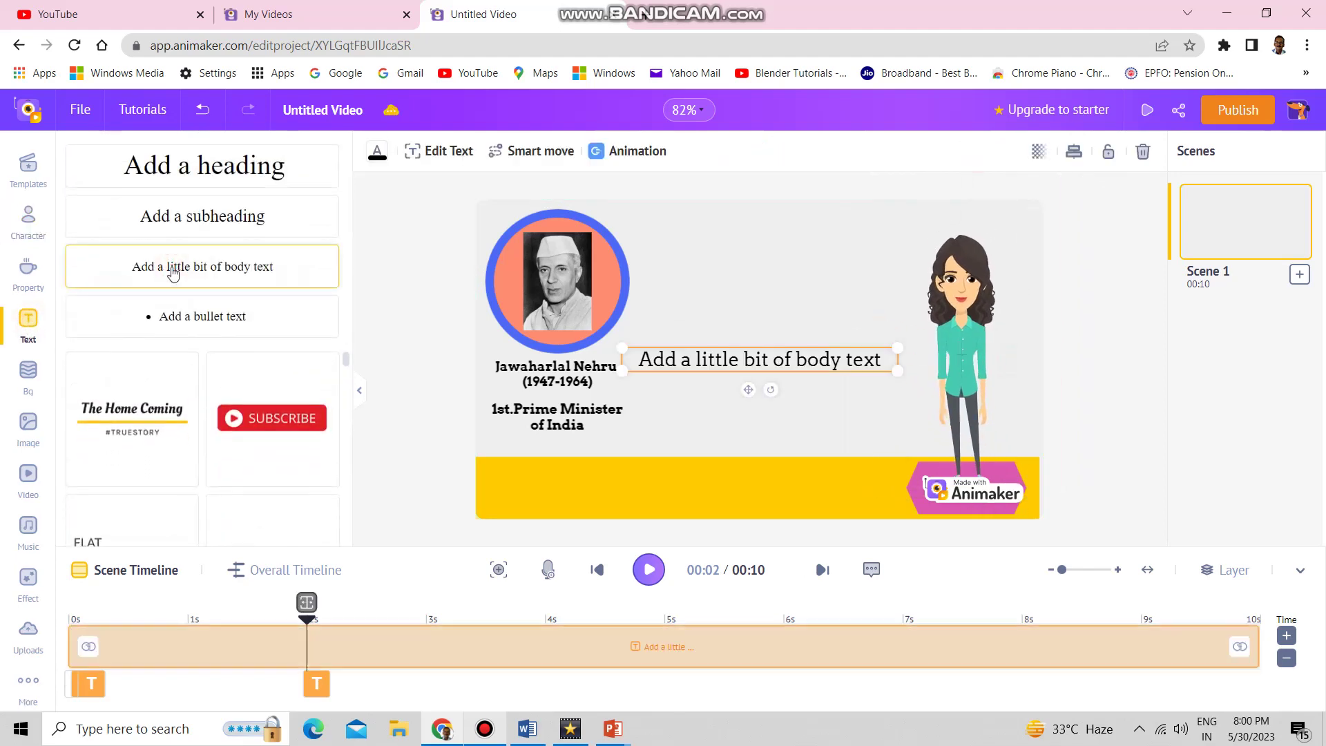
double_click(779, 357)
text(Jawaharlal Nehru was an influential Indian politician and statesman who served as the first Prime Minister of India from 1947 to 1964.)
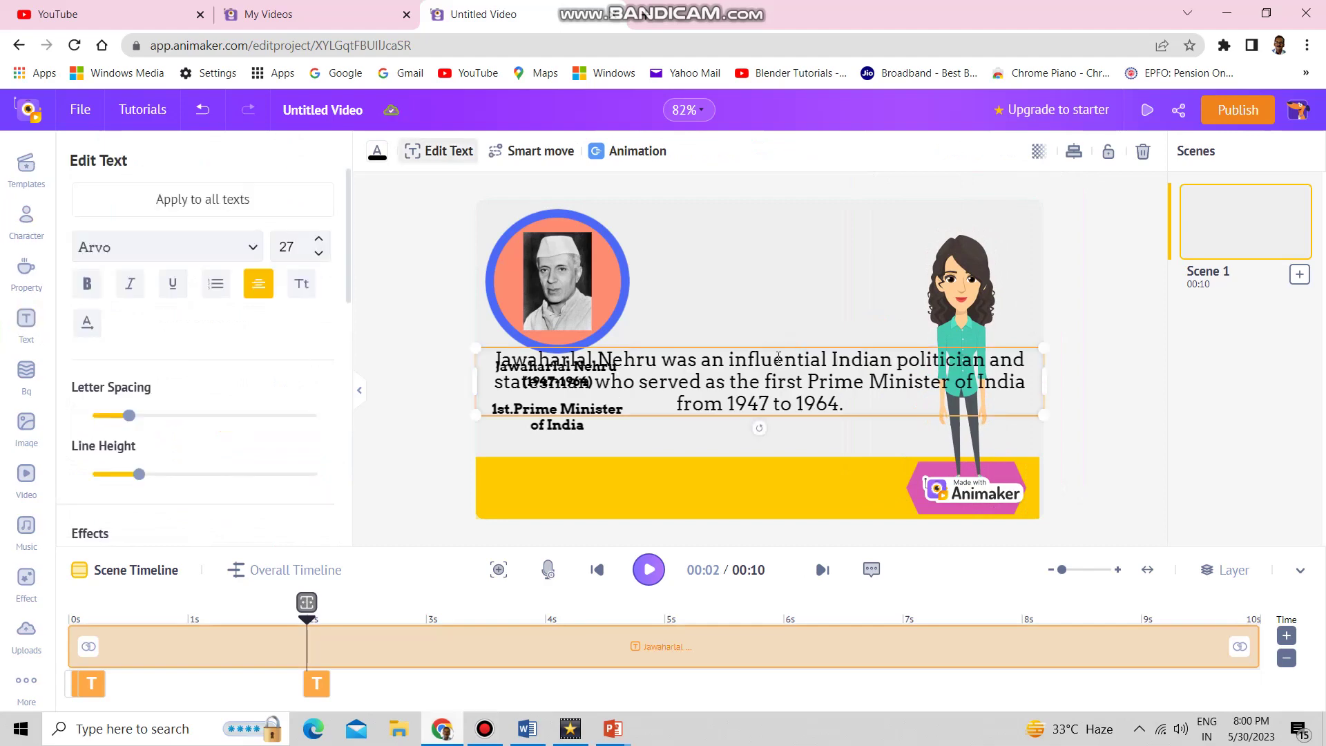
key(ctrl+a)
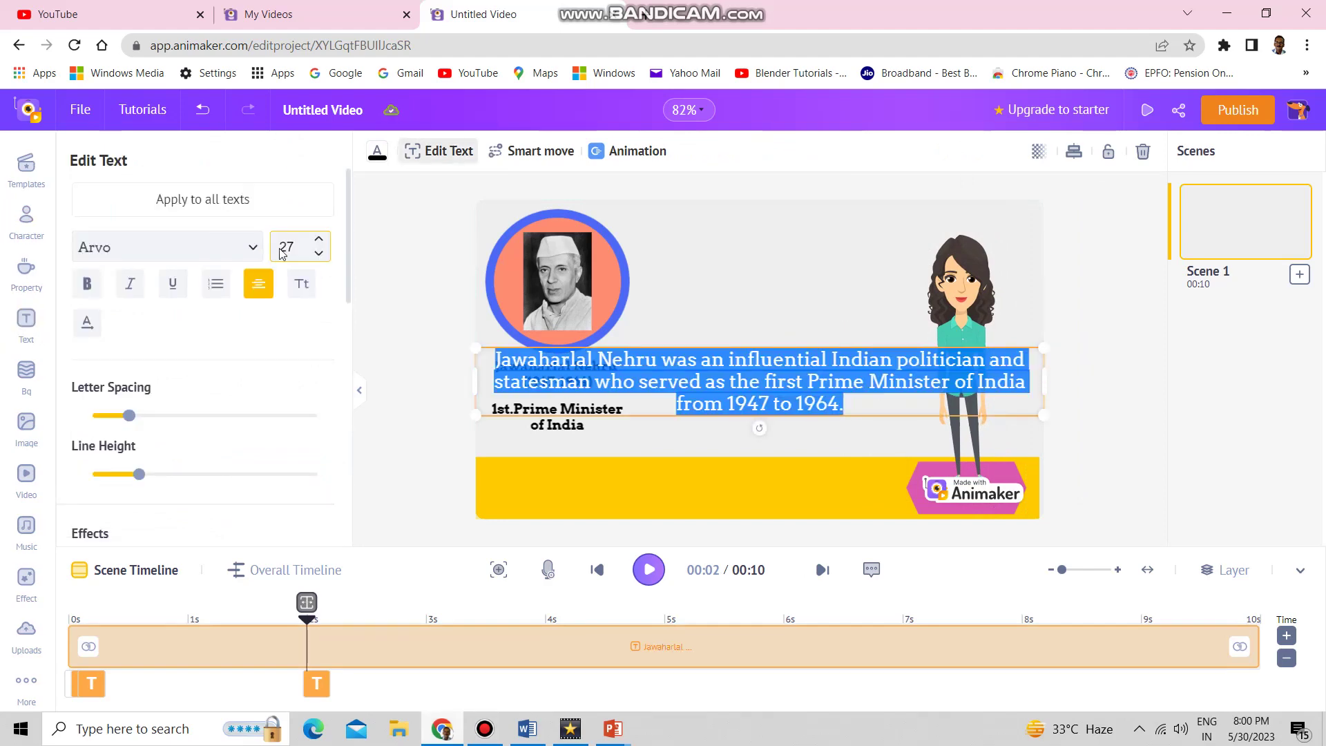
click(289, 247)
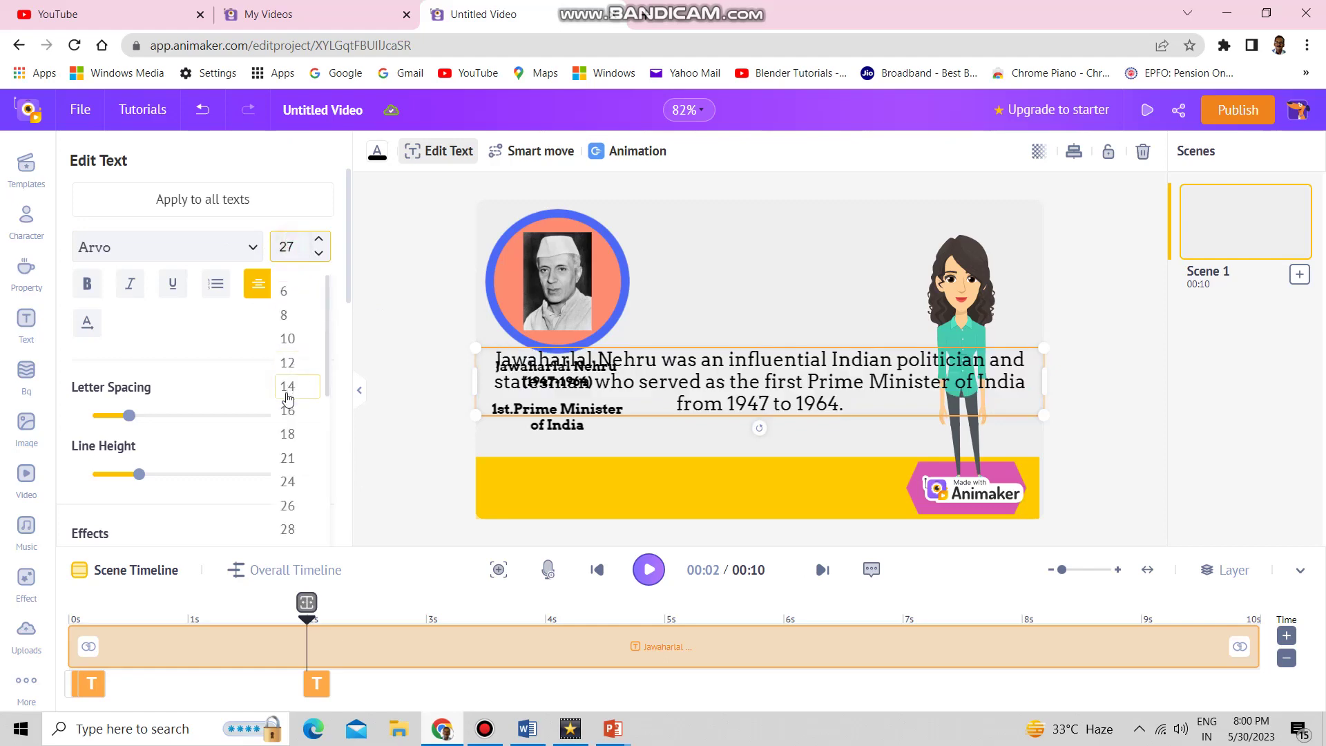
click(288, 435)
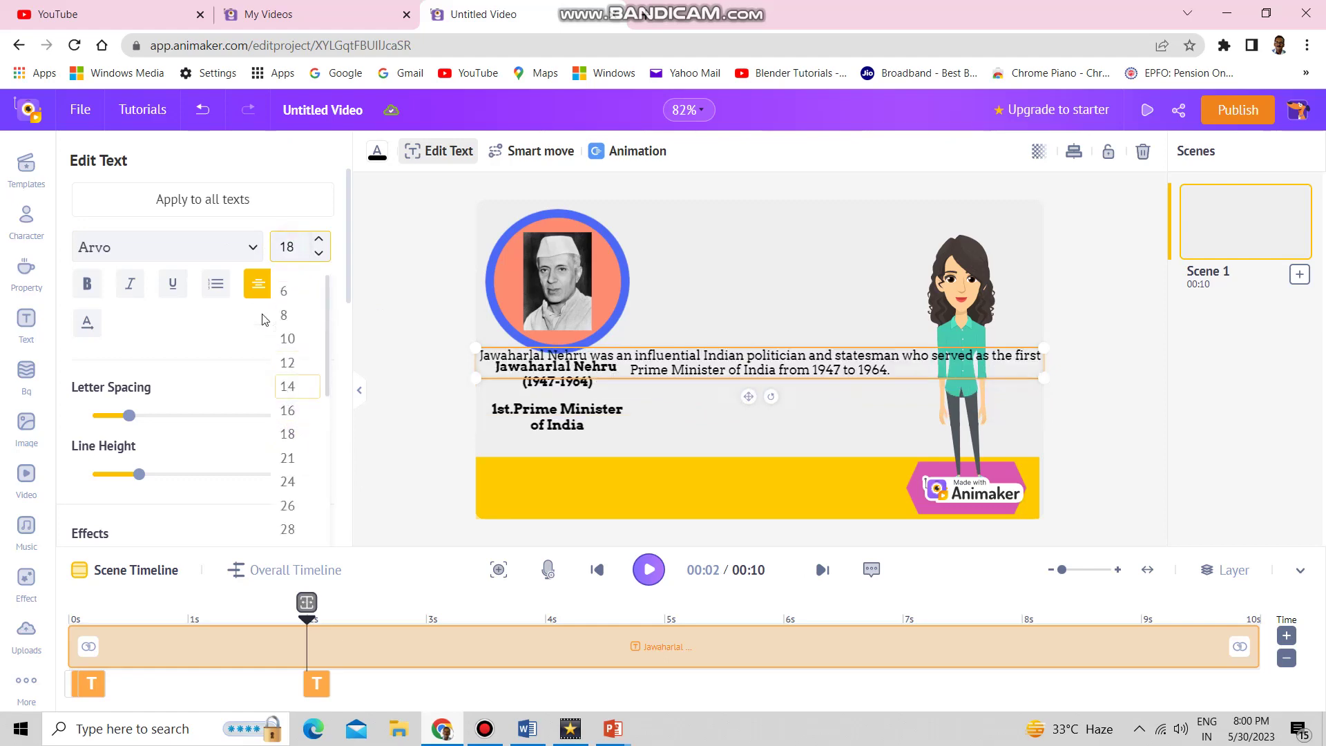
click(89, 286)
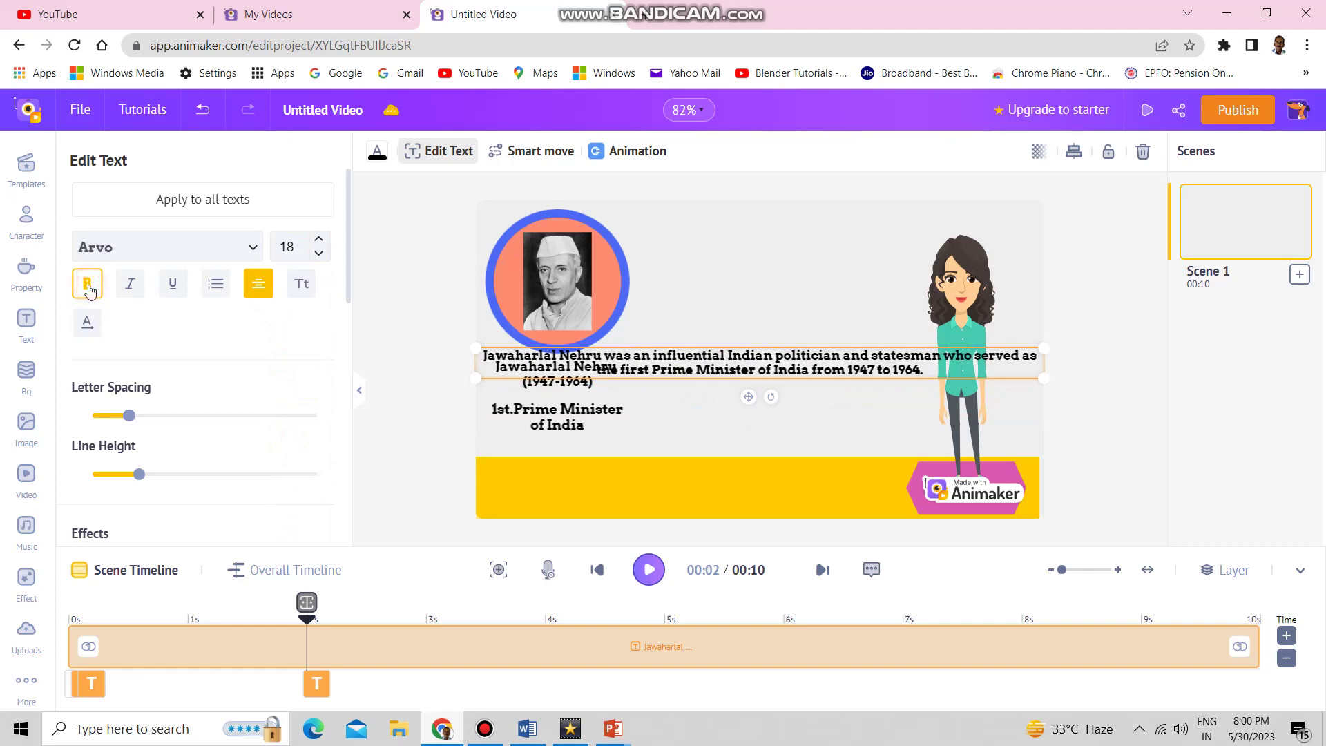
Step: Move the paragraph up near the top and break it into short lines
drag(741, 357, 747, 227)
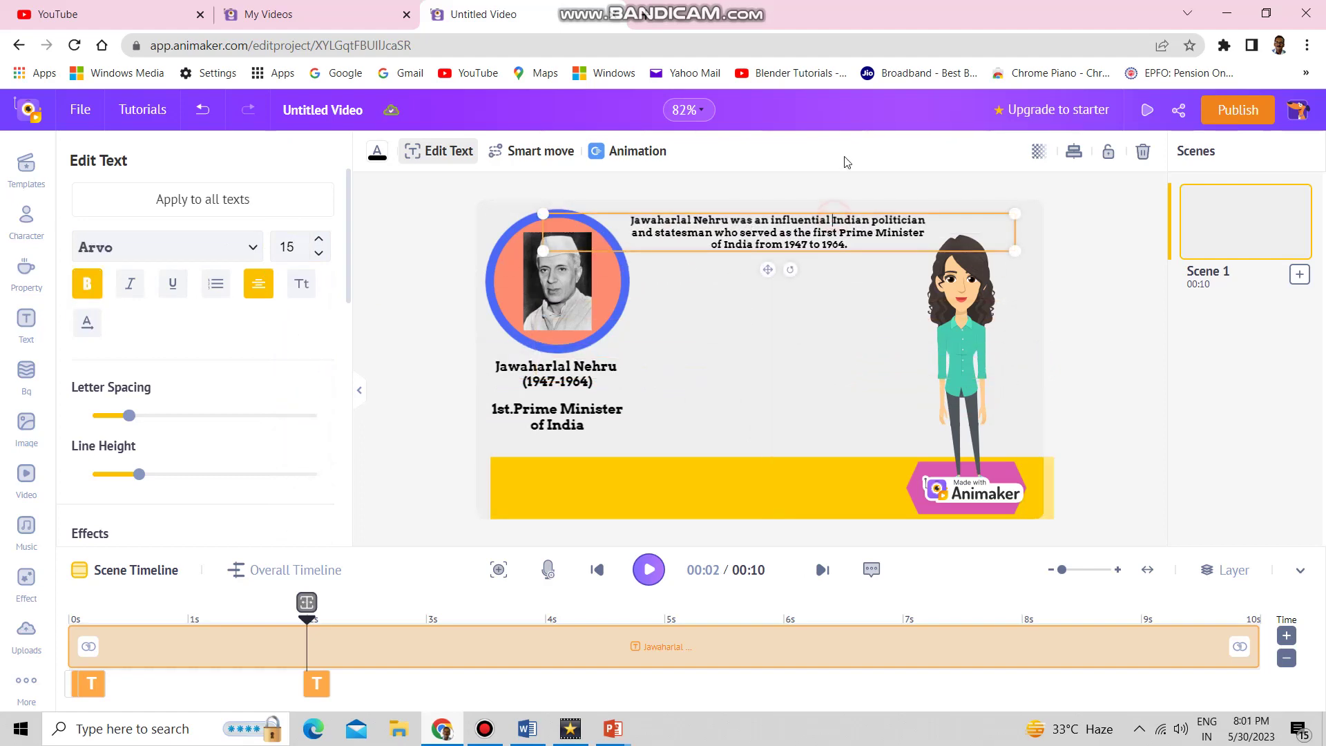
key(Return)
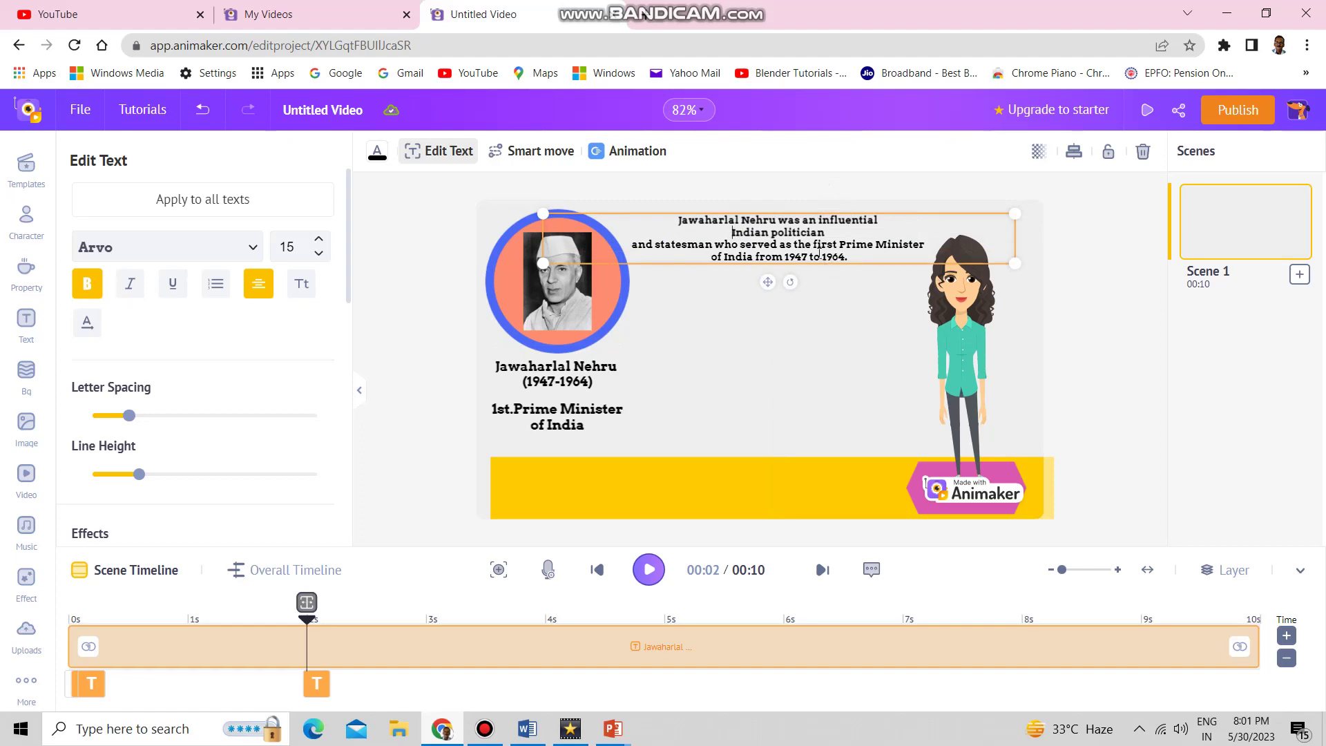
click(814, 243)
key(Return)
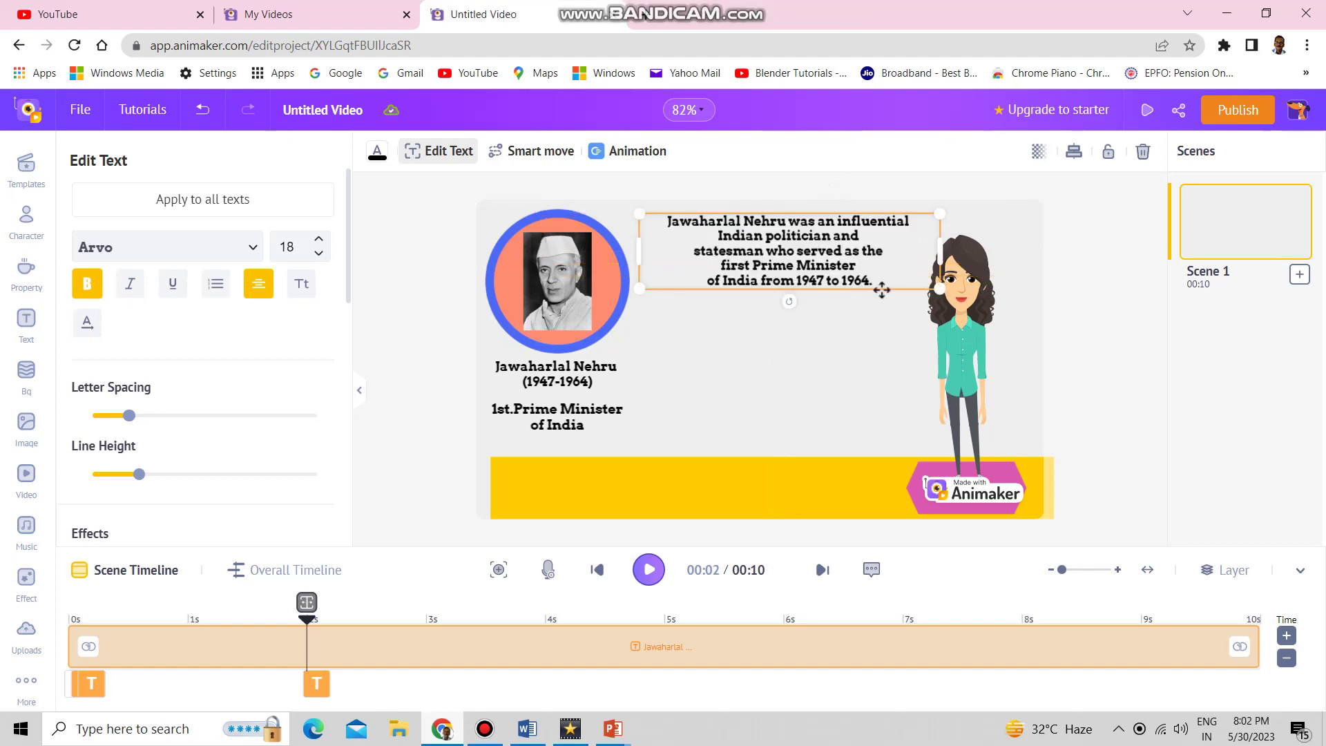
click(882, 290)
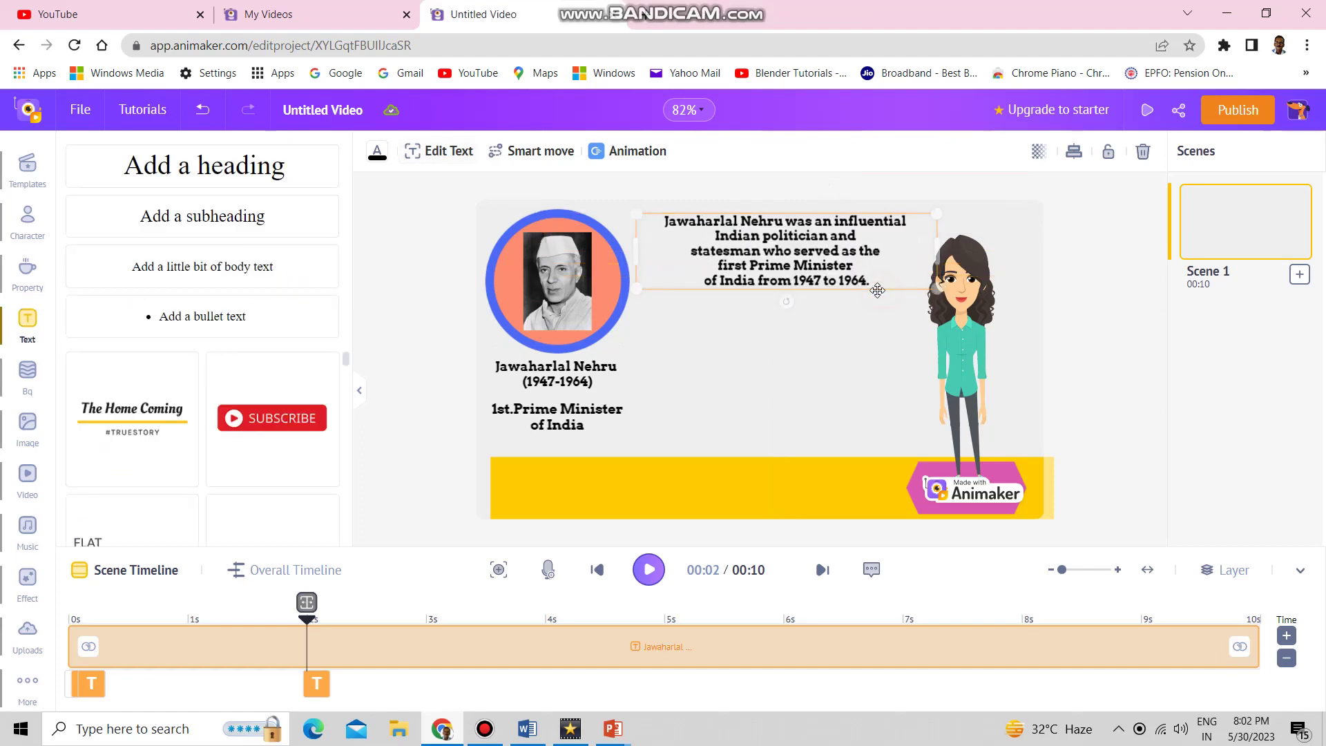
Step: Apply the Top entrance animation to the bio paragraph
click(750, 249)
click(636, 151)
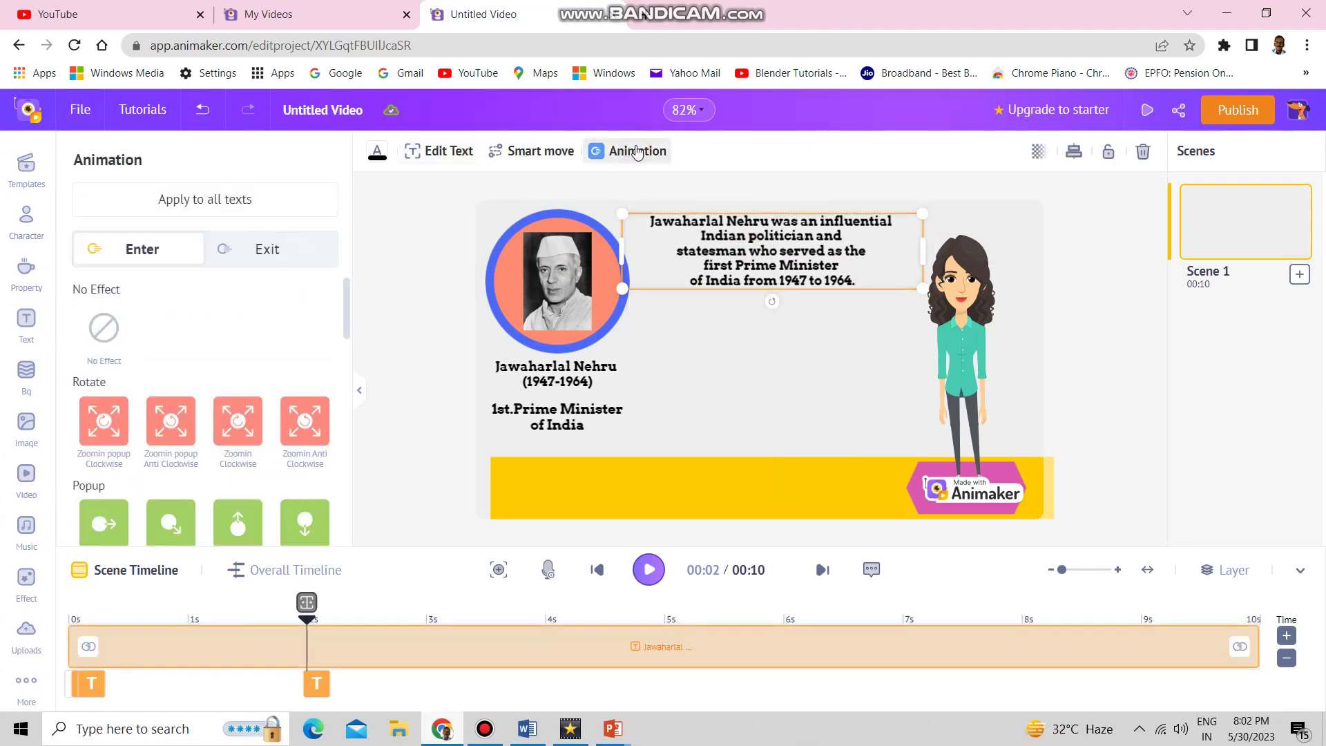
scroll(207, 387, down, 10)
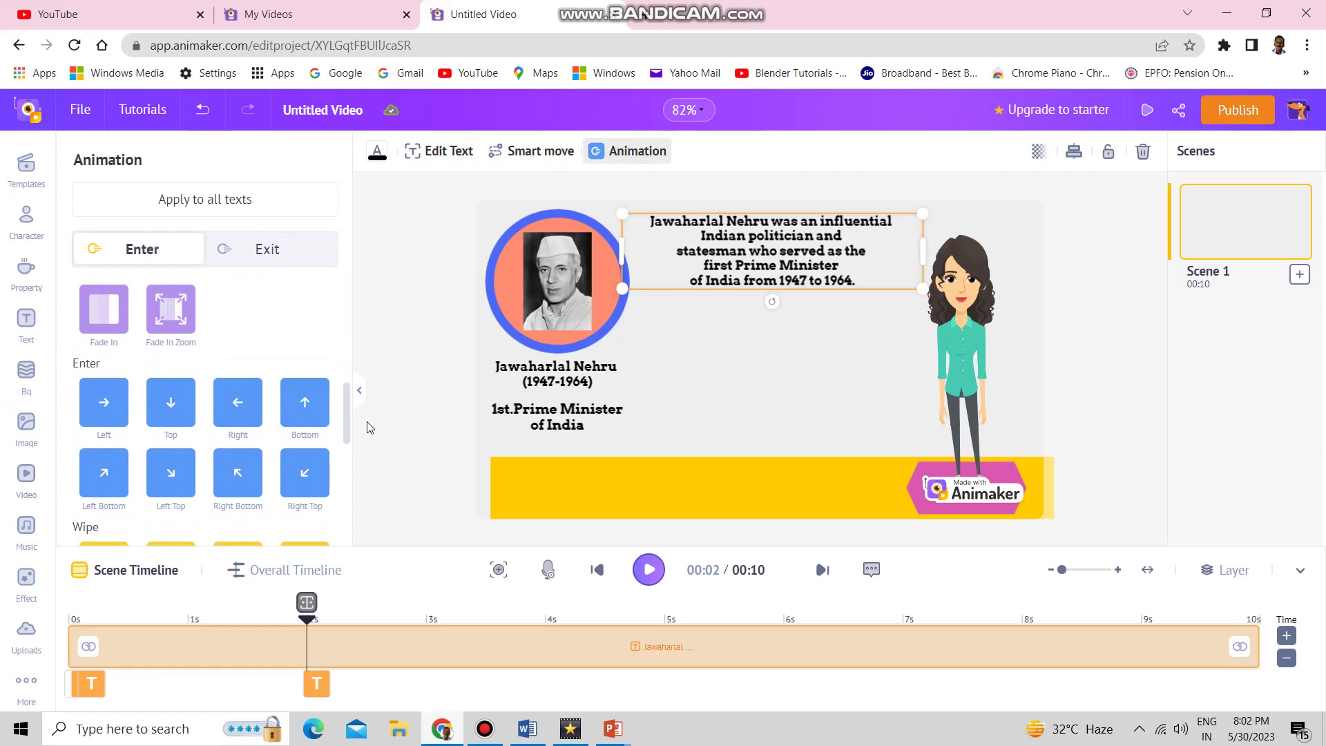
click(163, 406)
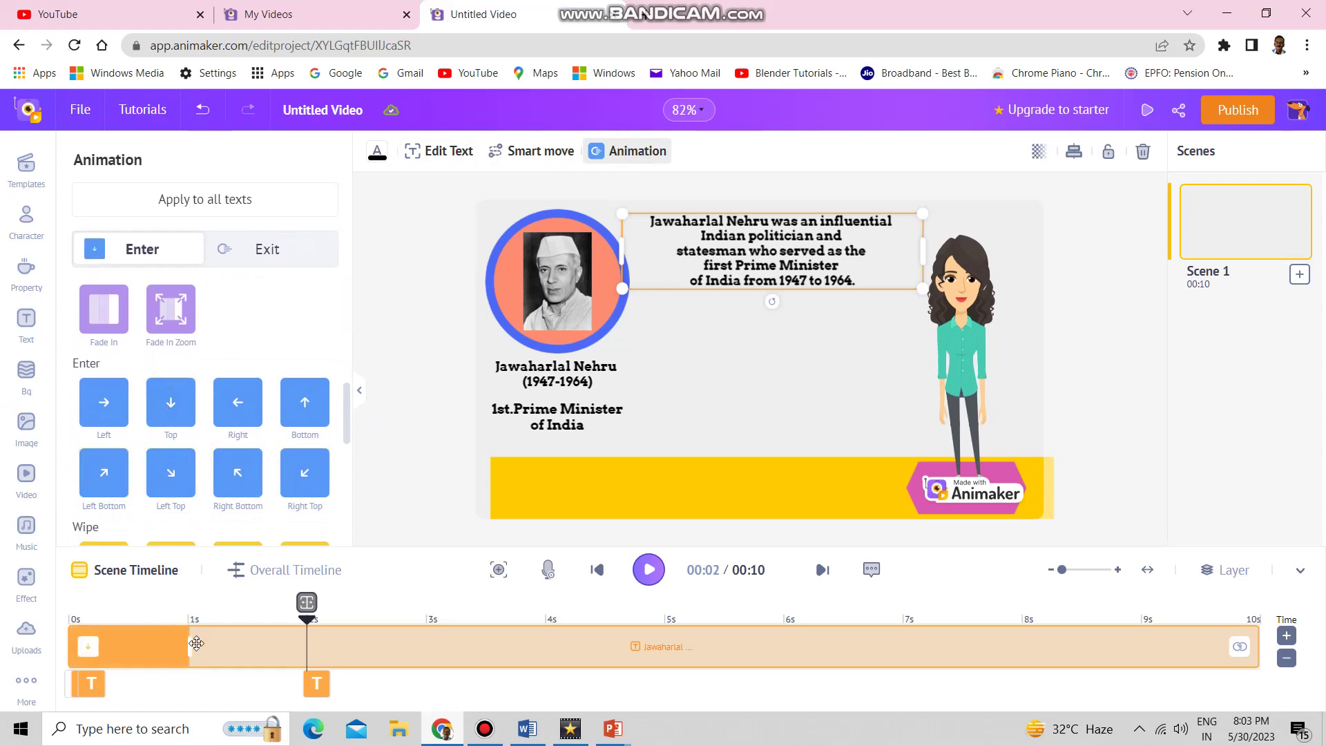
Step: Retime the paragraph's entrance to start around 1 s and last about 3 seconds
mouse_move(189, 644)
mouse_down()
mouse_move(355, 681)
mouse_move(428, 646)
mouse_up()
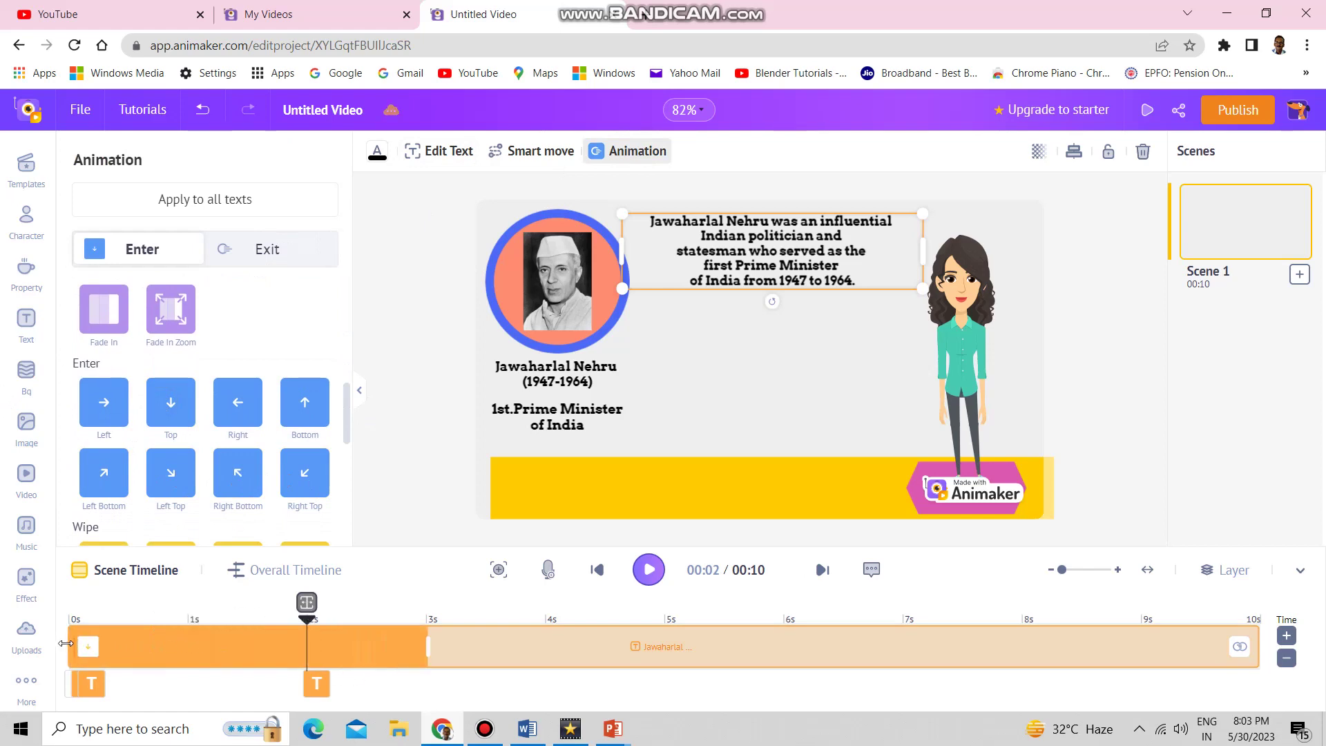
drag(66, 644, 423, 684)
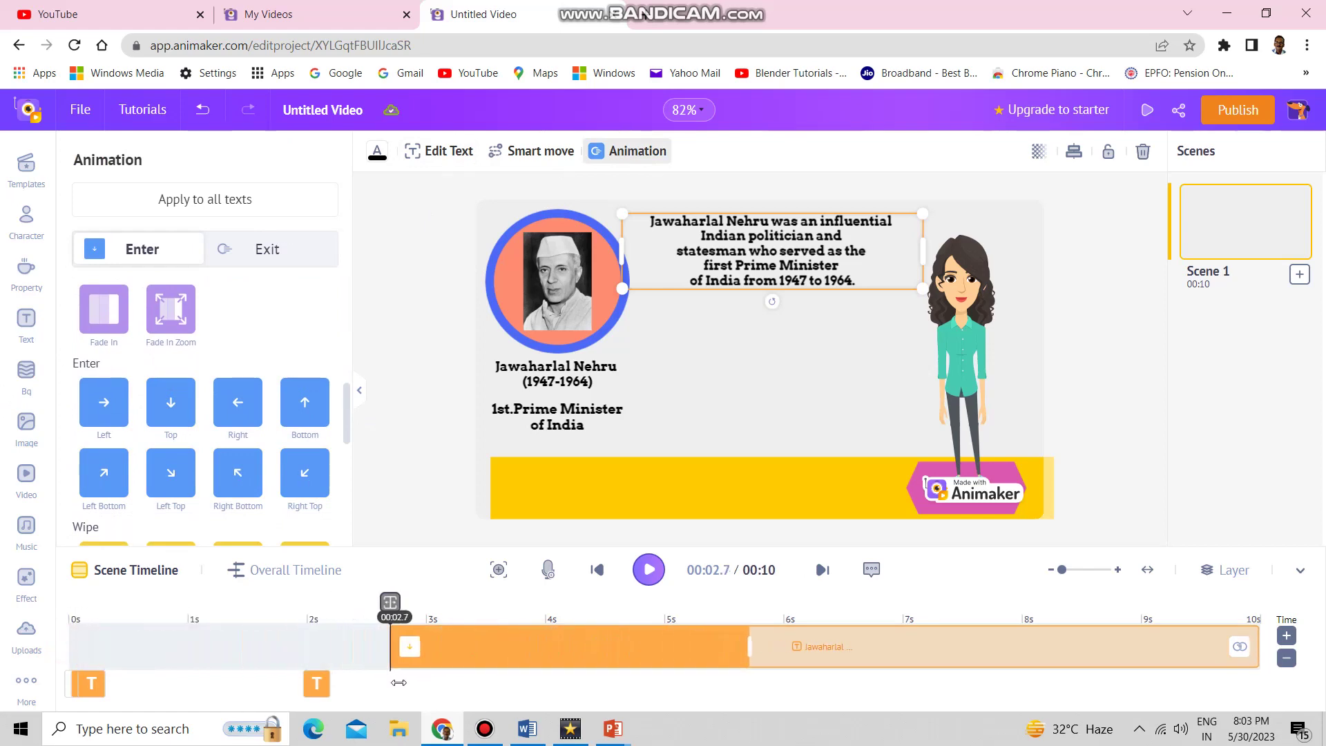
drag(426, 646, 184, 665)
click(965, 319)
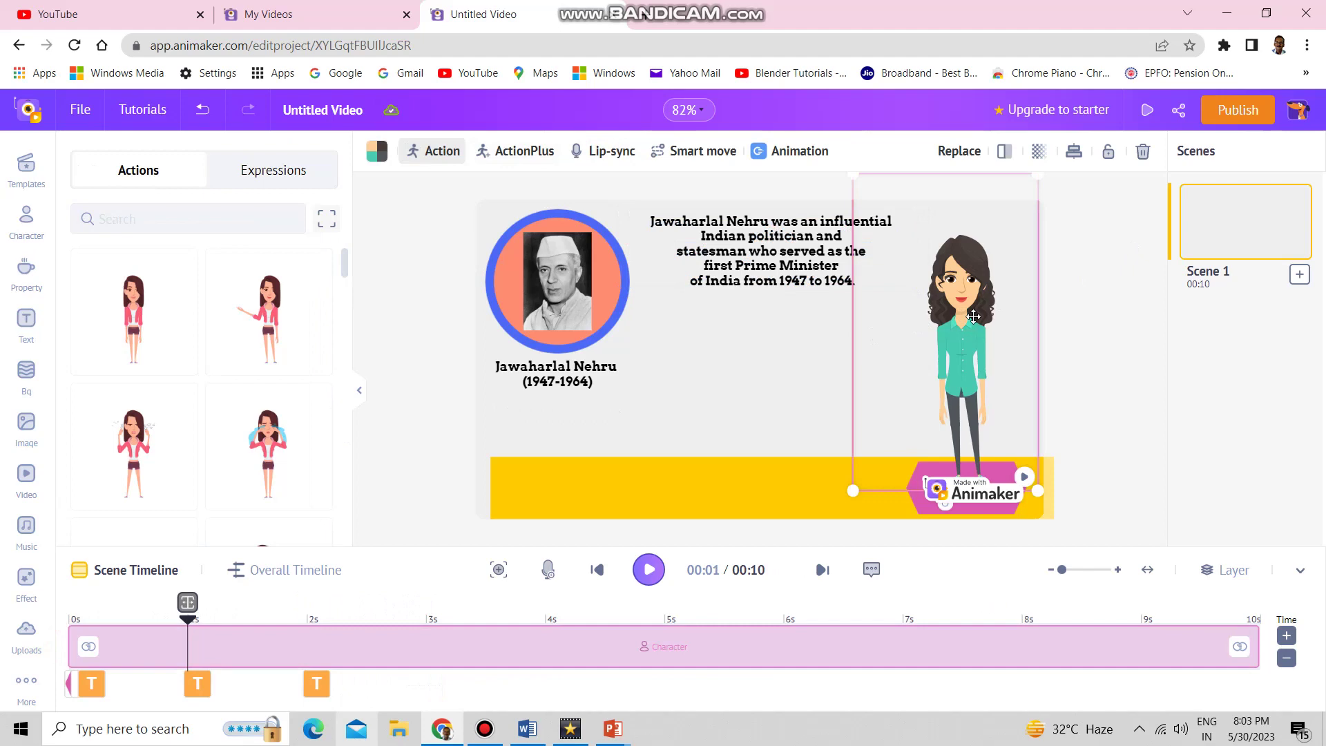
Step: Lip-sync the character to the pasted bio script in a female English (Indian) text-to-speech voice
click(626, 155)
click(215, 230)
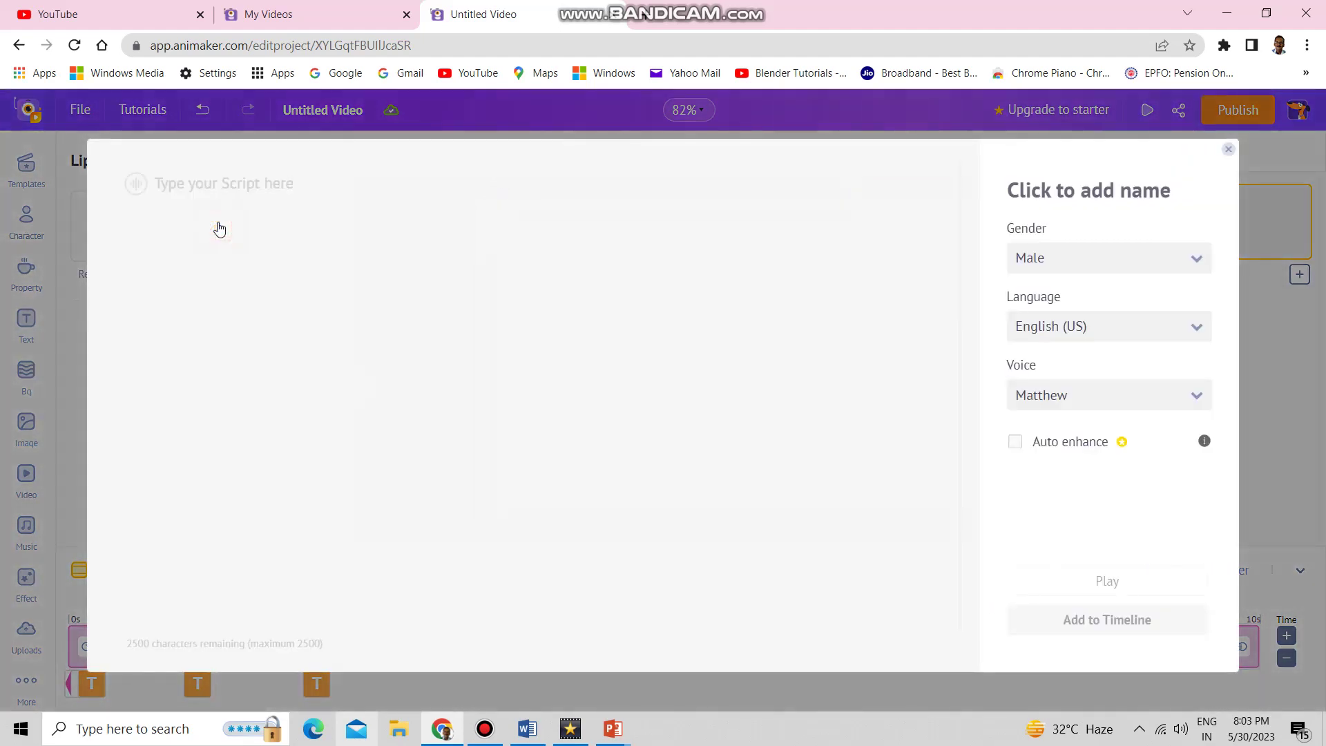
text(Jawaharlal Nehru was an influential Indian politician and statesman who served as the first Prime Minister of India from 1947 to 1964.)
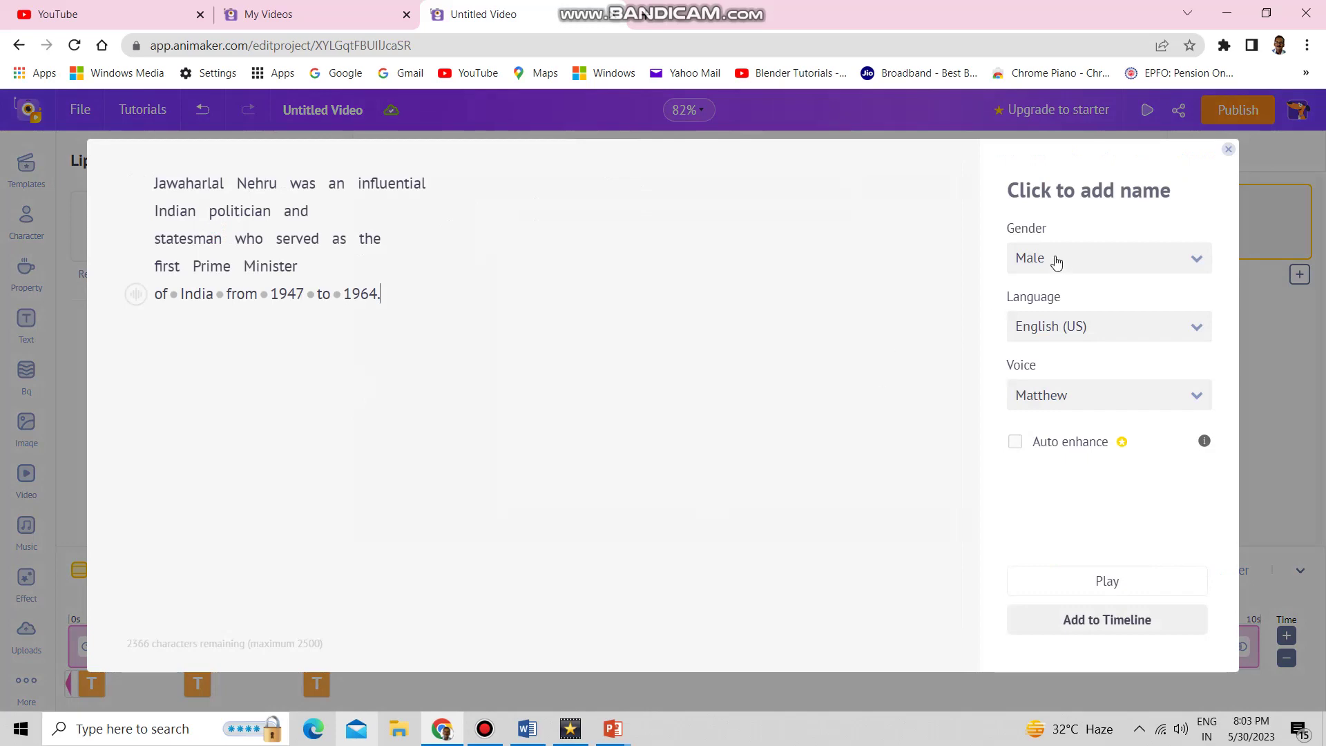
click(1056, 261)
click(1058, 297)
click(1063, 328)
scroll(1063, 345, down, 5)
click(1080, 386)
click(1114, 625)
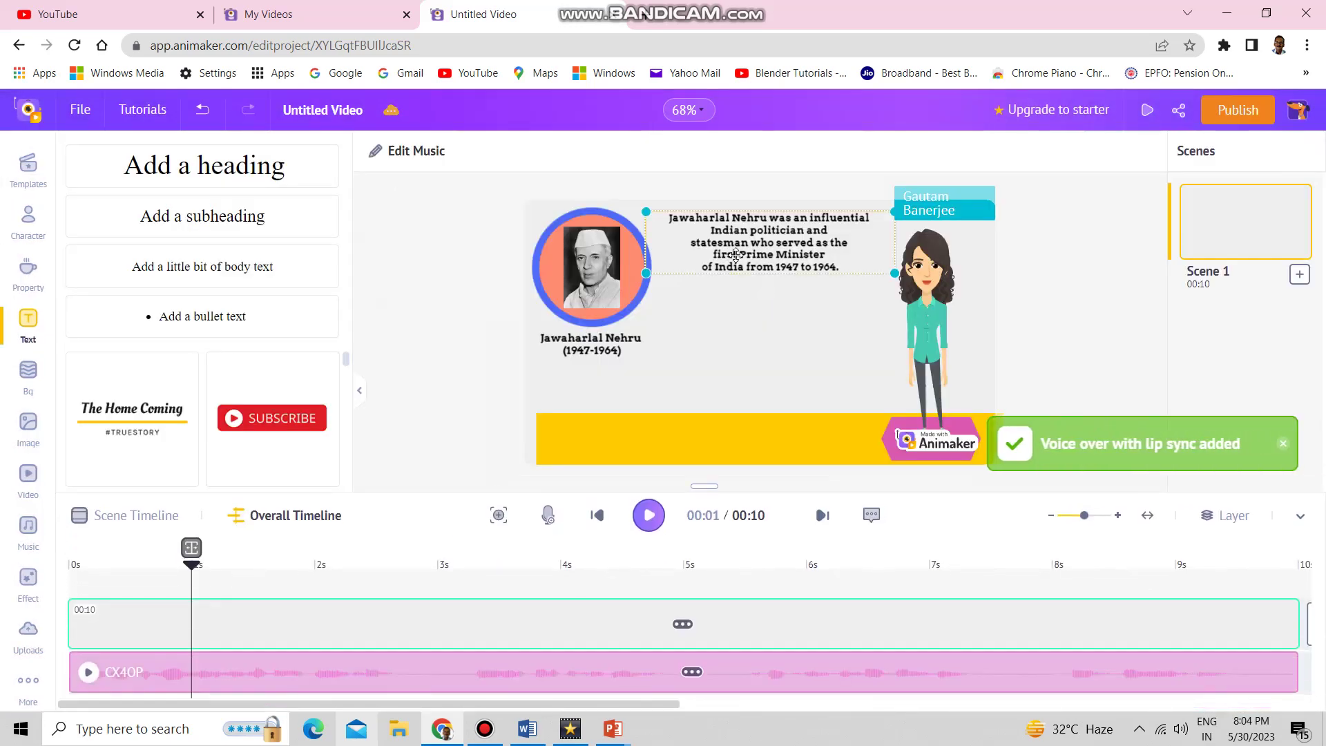
Step: Stretch the voice-over clip and scene track out to about 14.1 seconds
click(590, 344)
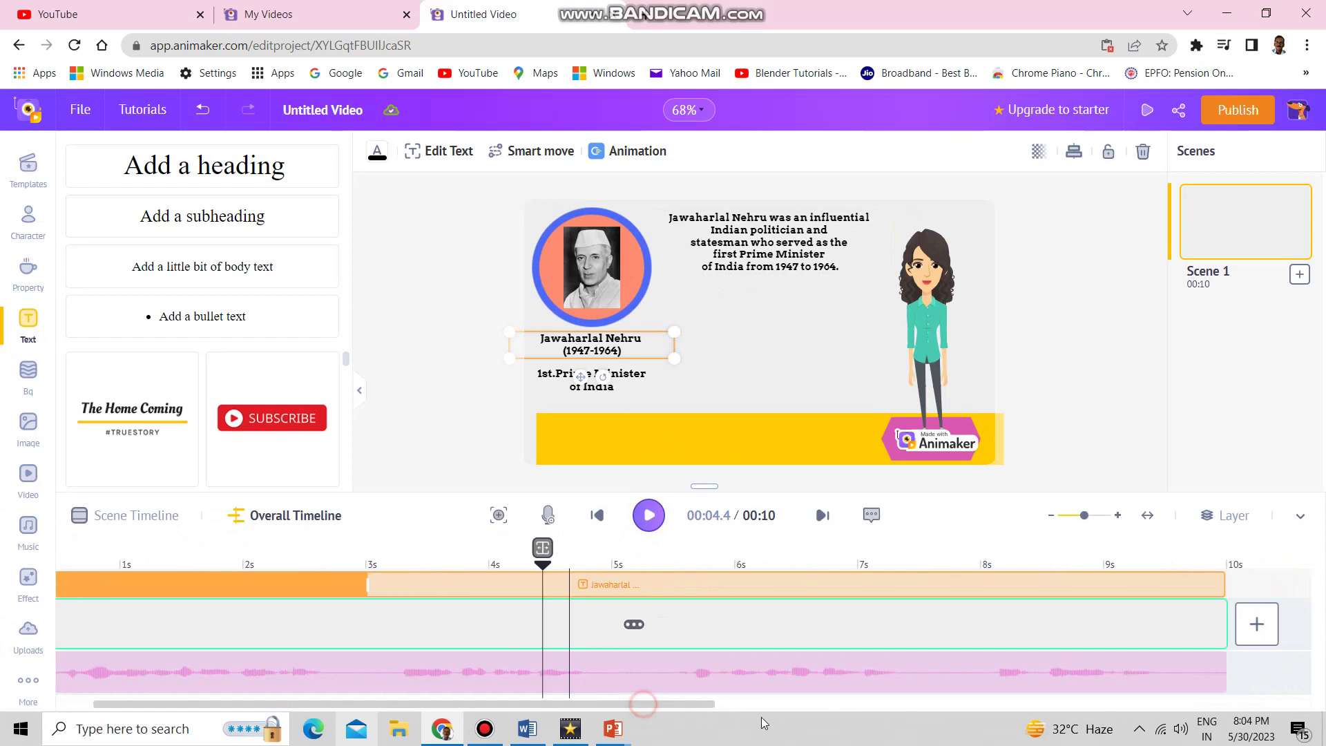
drag(823, 671, 1320, 725)
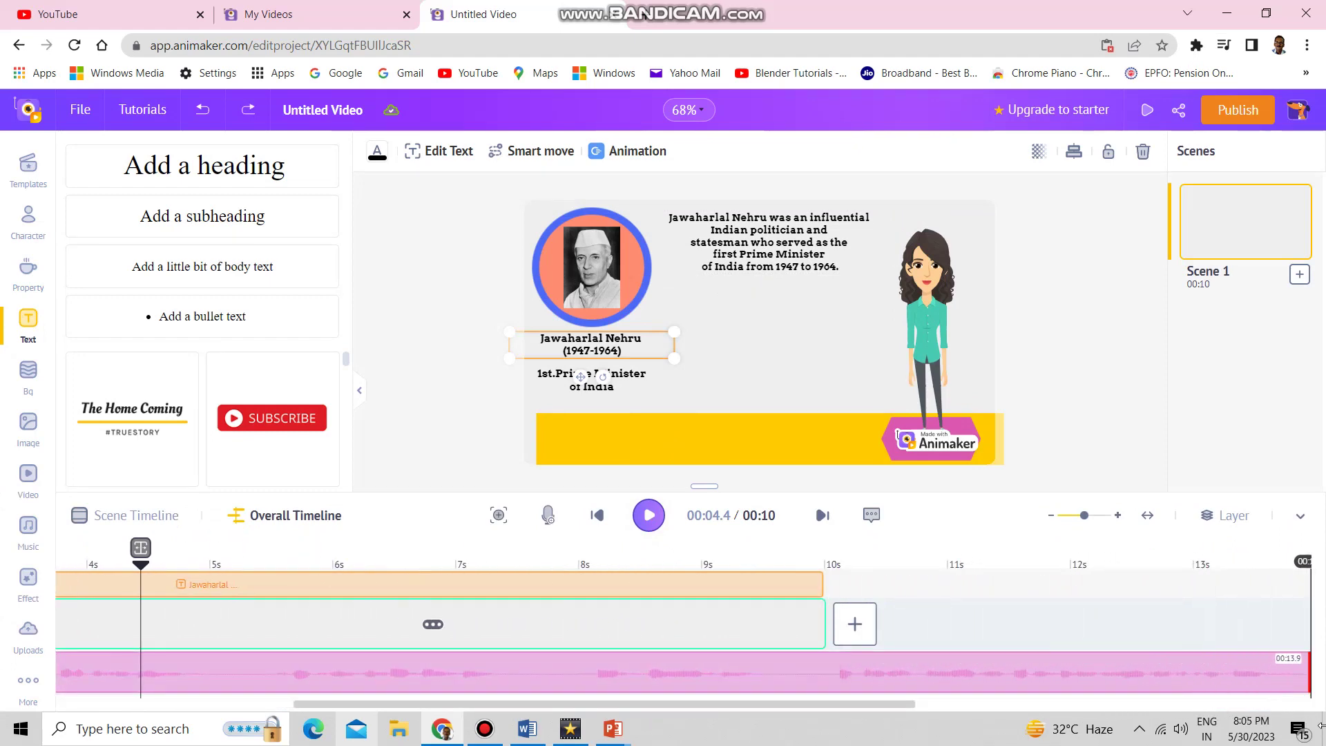
click(952, 704)
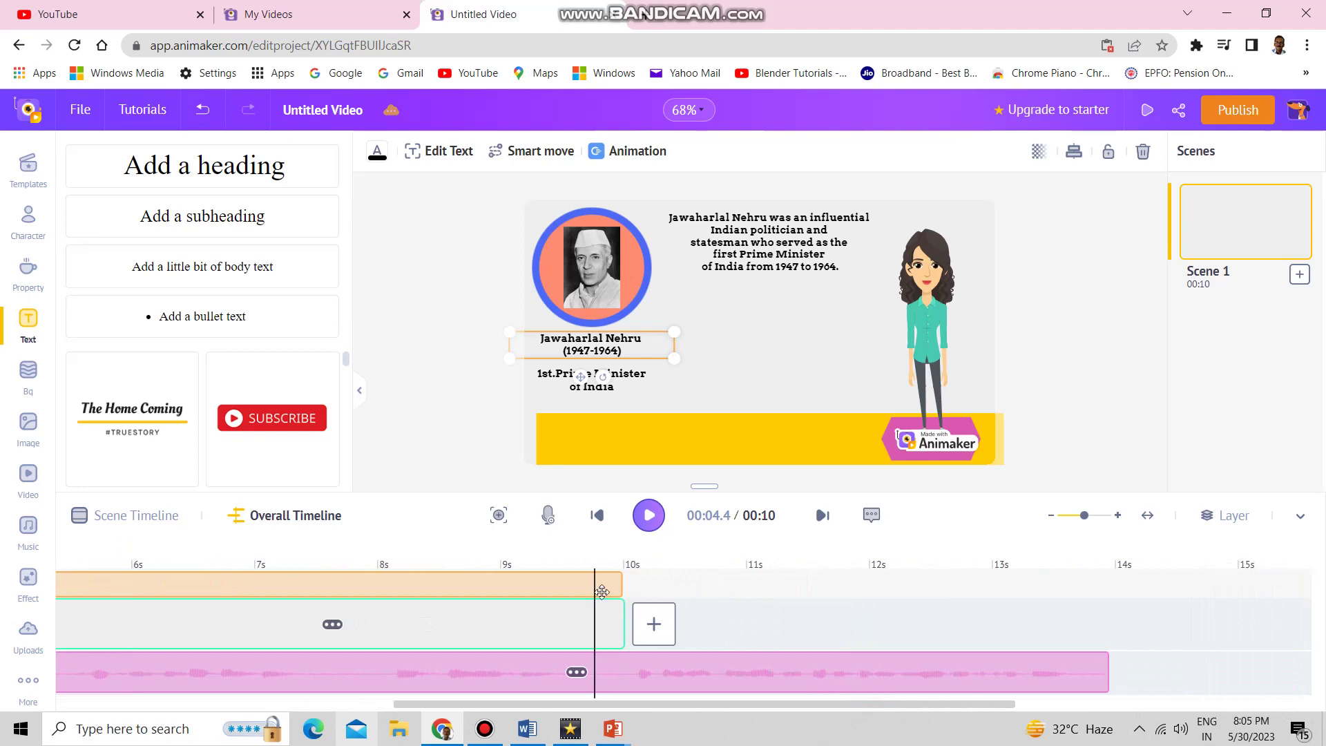
drag(624, 625, 1122, 661)
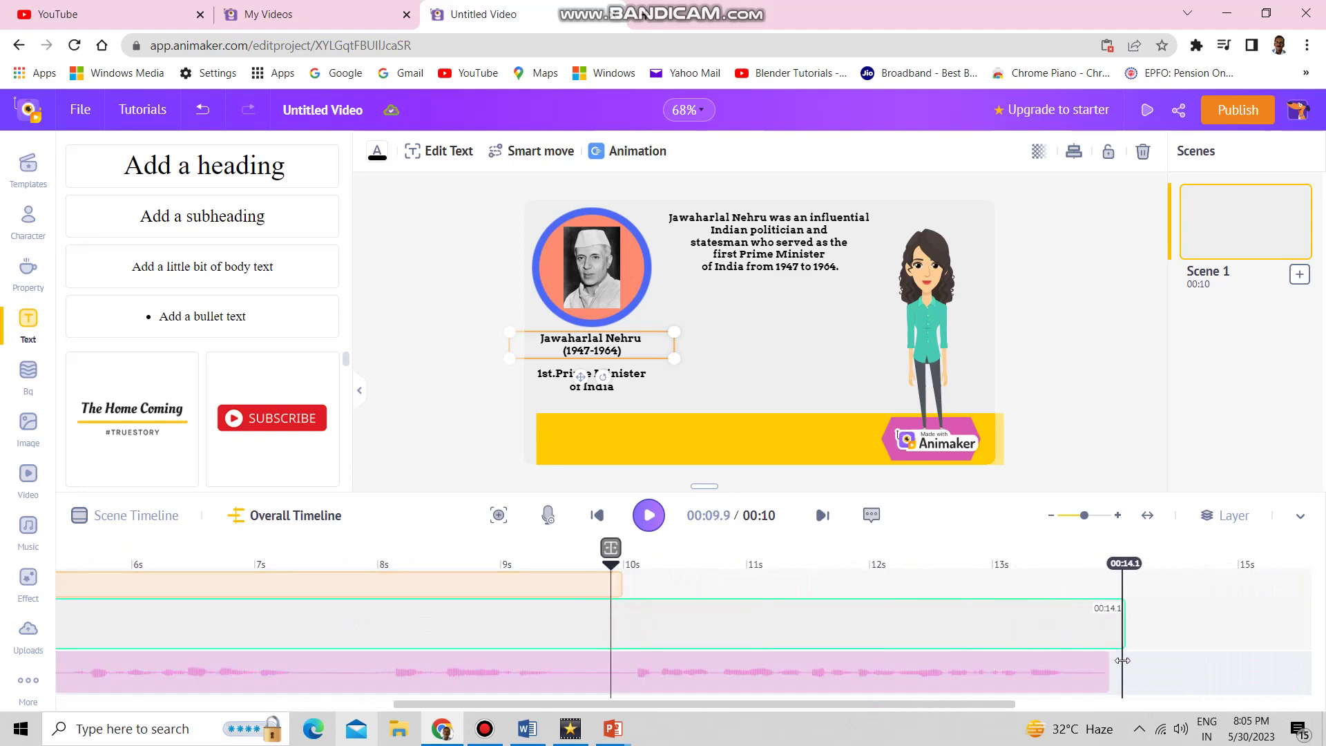
Step: Give the portrait circle a Split Hide bottom exit starting at 11.1 seconds, then preview
mouse_move(76, 687)
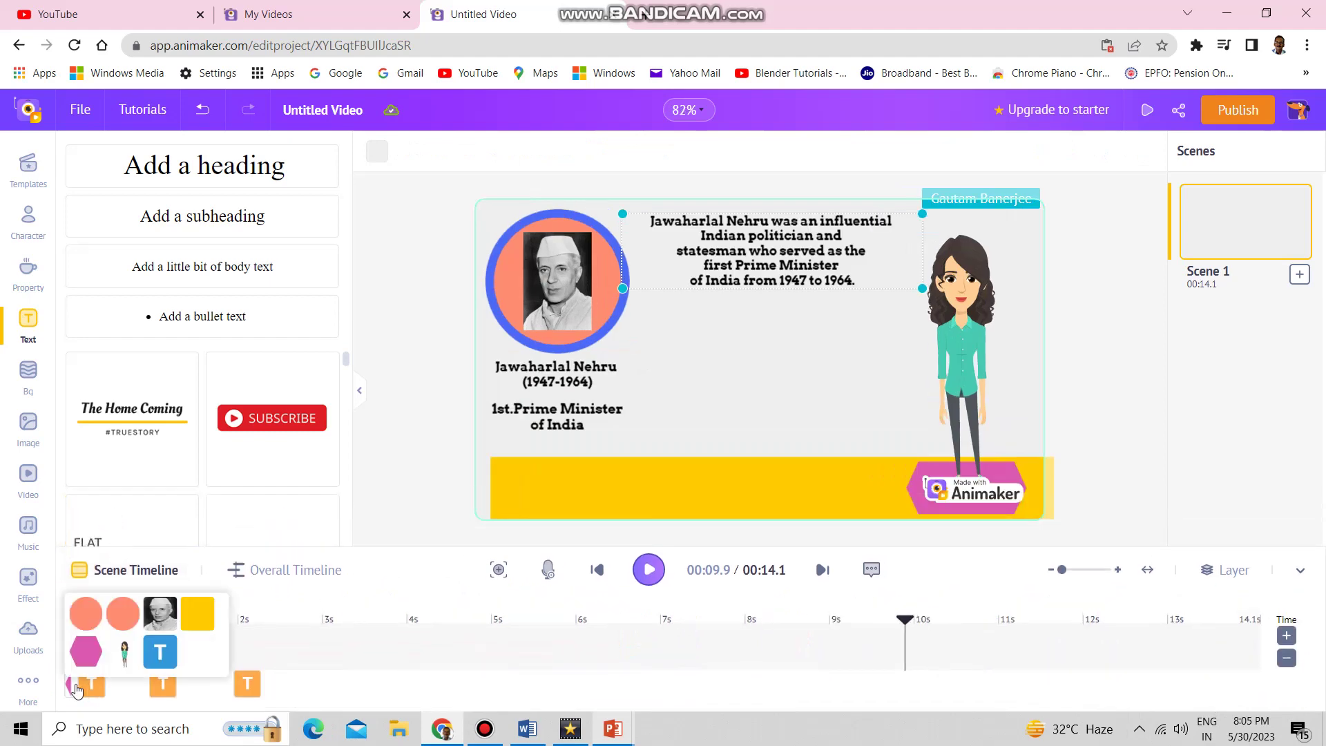
click(86, 614)
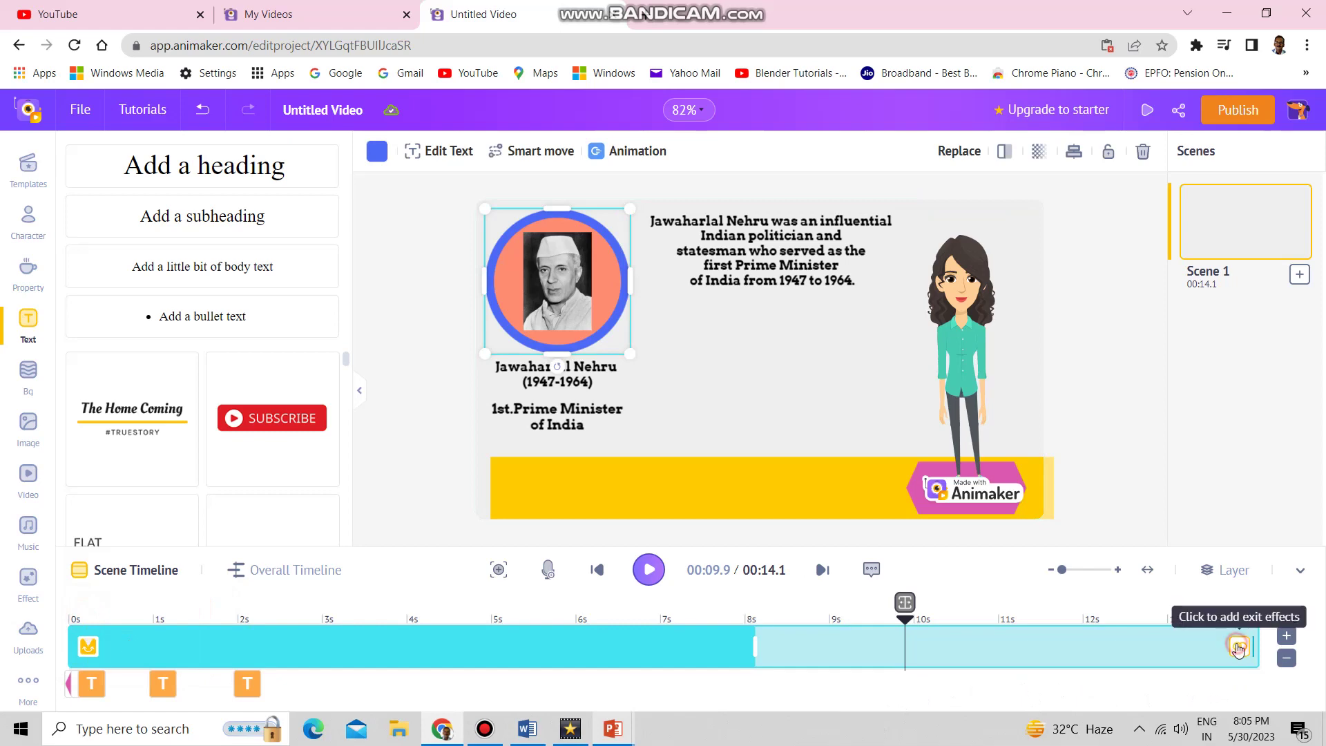
click(1238, 649)
drag(346, 304, 364, 455)
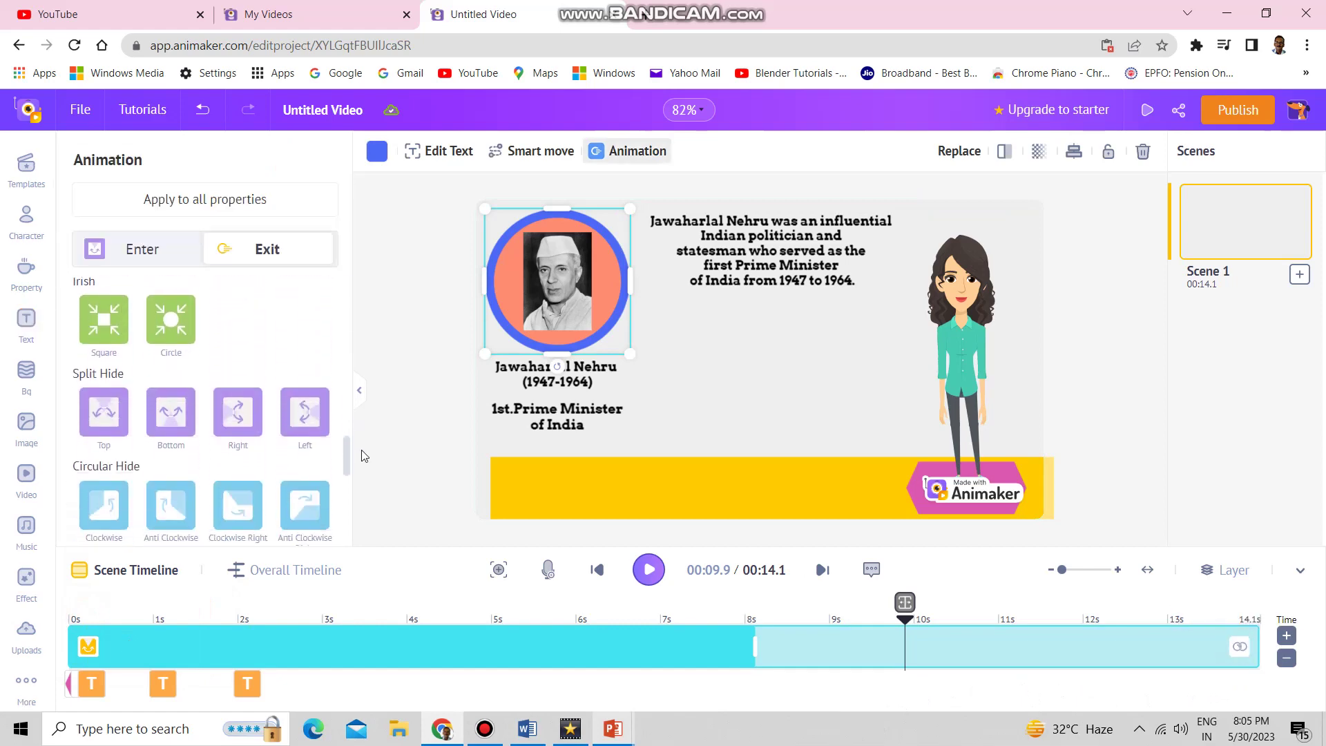
click(167, 417)
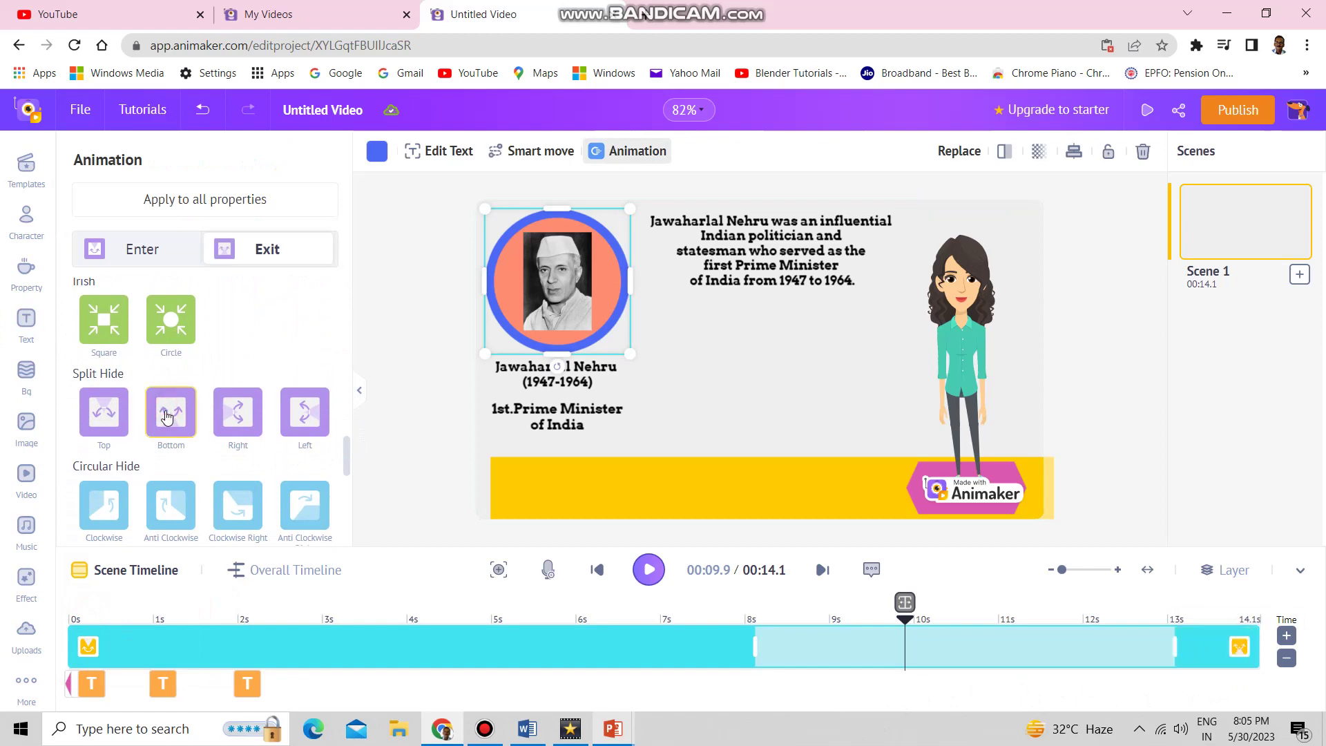
drag(1175, 643, 927, 635)
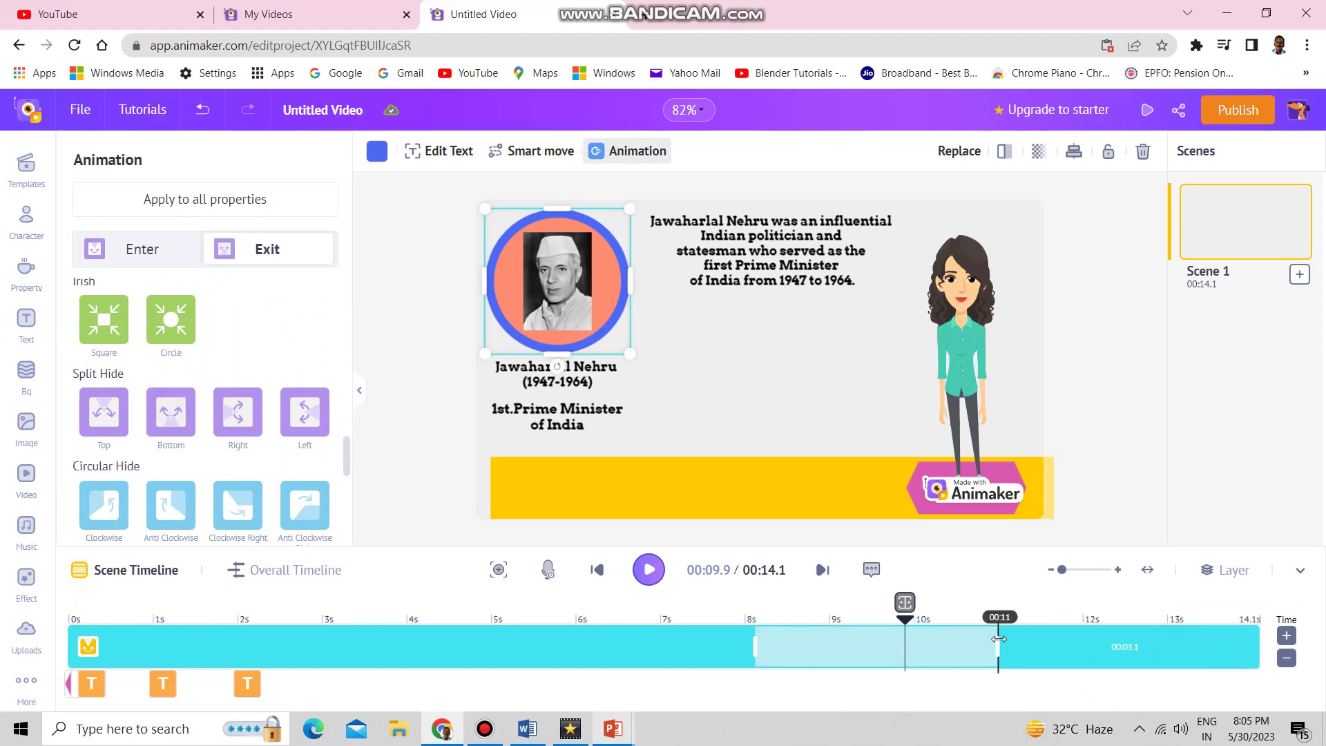
click(650, 570)
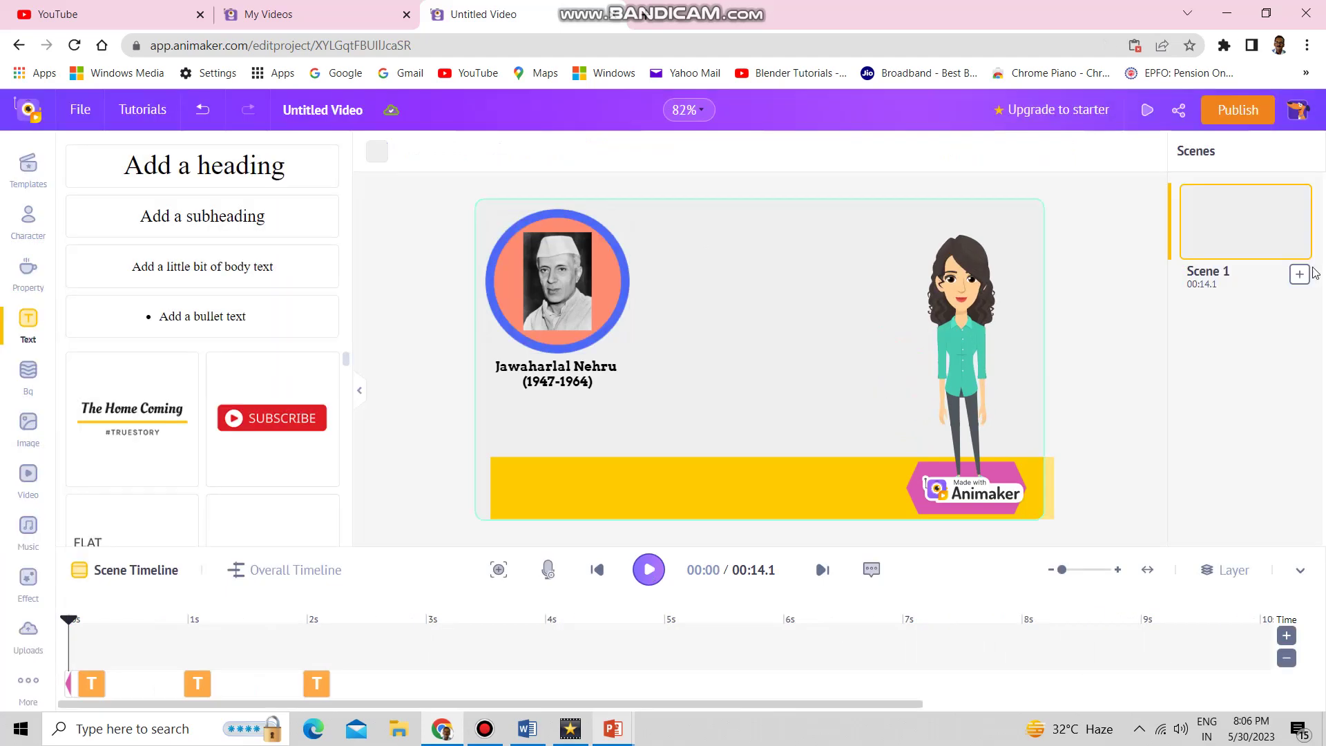
Step: Duplicate Scene 1 into Scene 2 and select its character
click(1296, 245)
click(1250, 301)
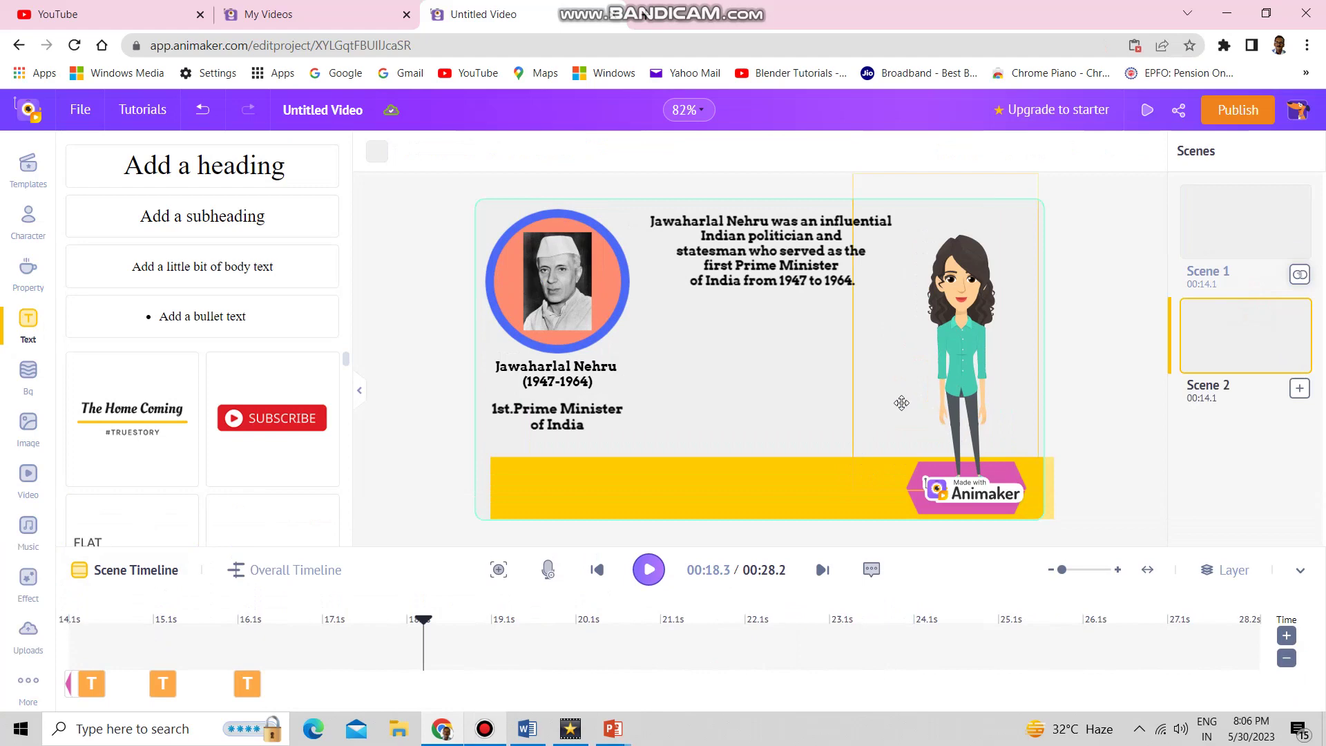
click(932, 323)
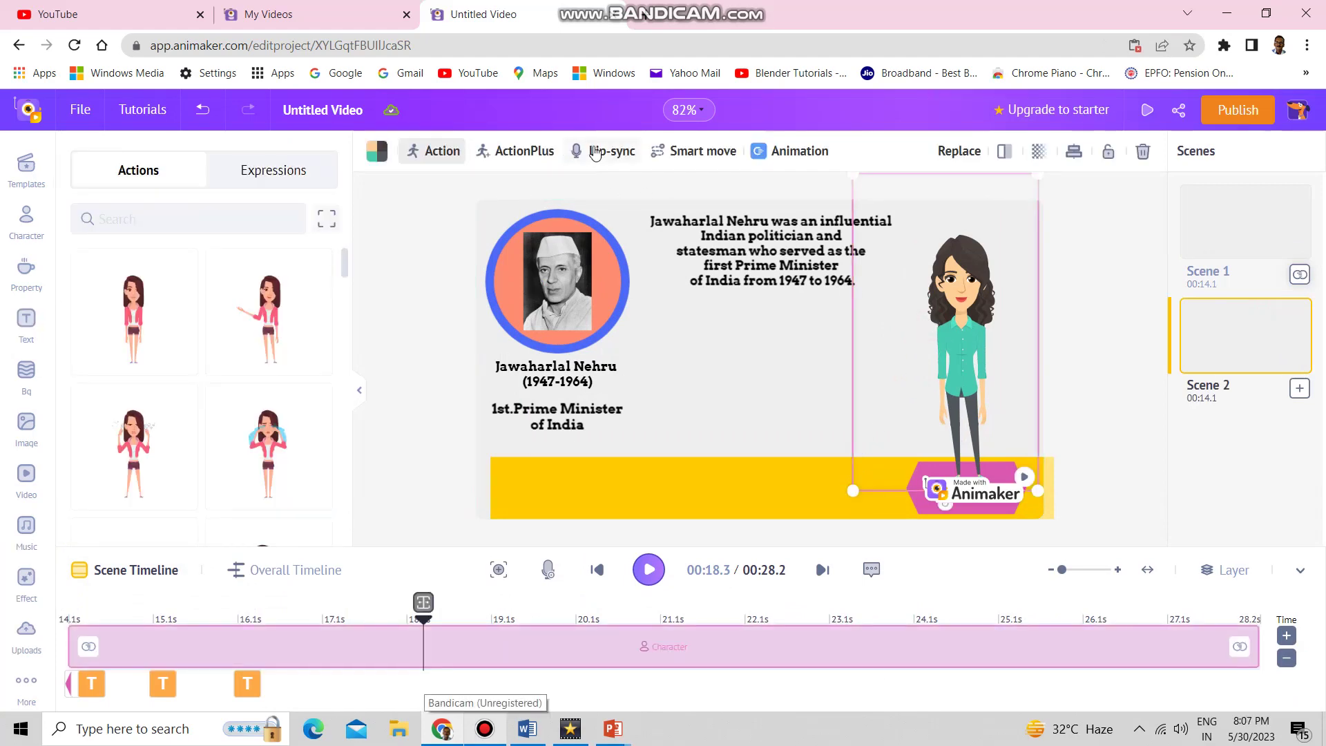
Step: Lip-sync the character to the birth-and-family script in a female English (Indian) voice
click(591, 154)
click(206, 231)
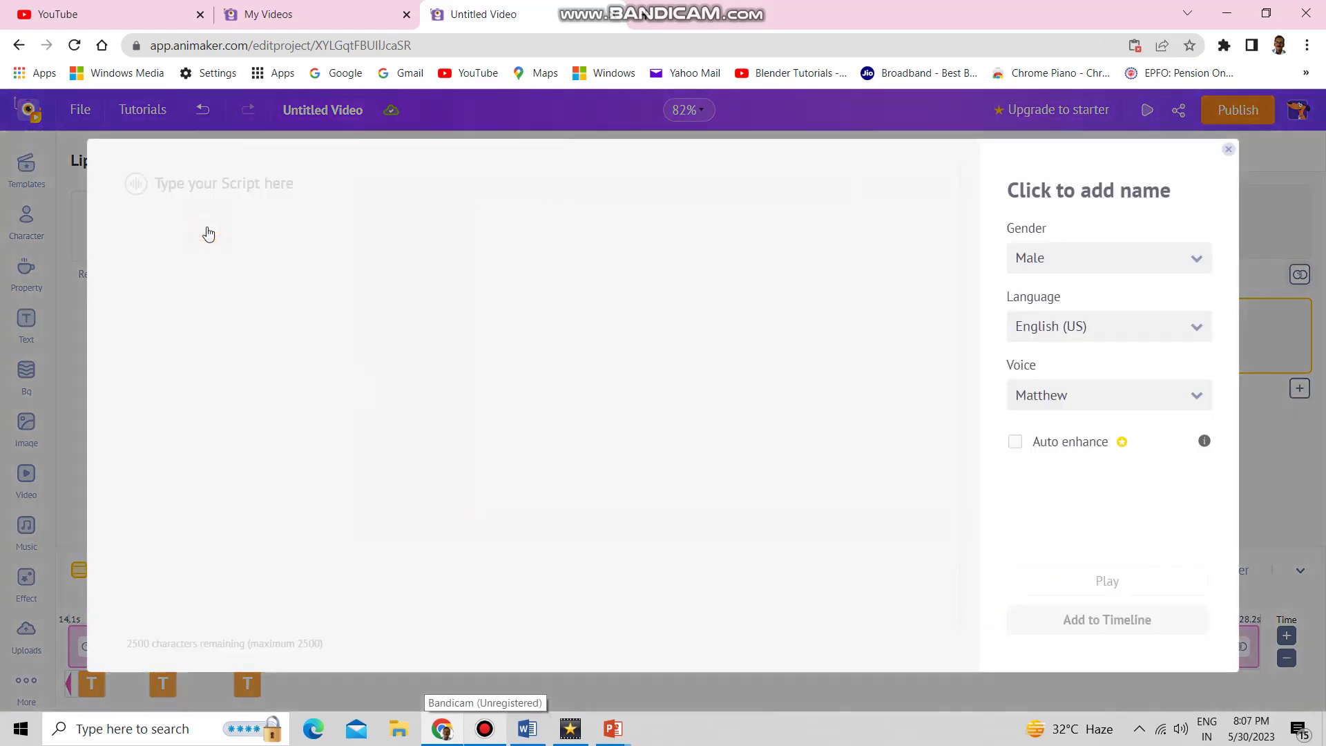
text(Nehru was born on November 14, 1889, in Allahabad, Uttar Pradesh, India, into a prominent political family. His father, Motilal Nehru, was a prominent lawyer and nationalist leader.)
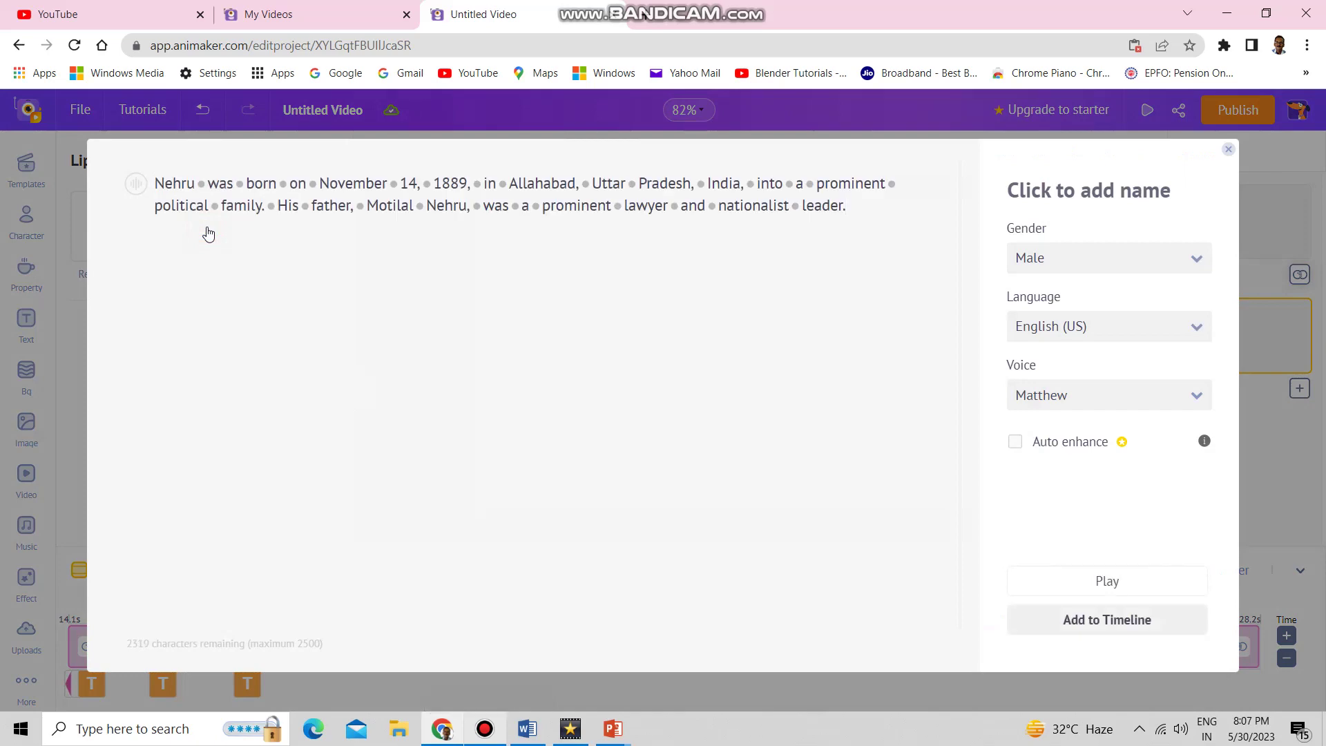
click(1090, 259)
click(1099, 291)
click(1107, 326)
click(1113, 387)
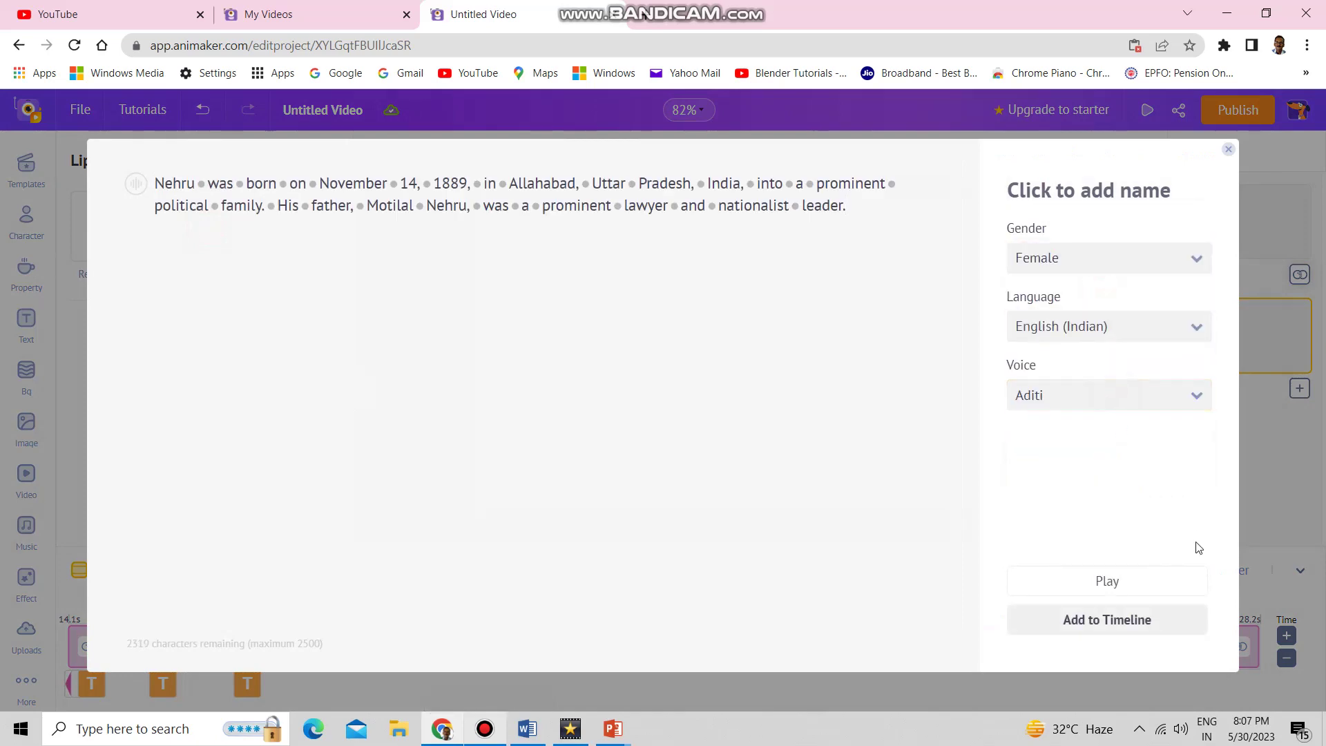
click(1138, 620)
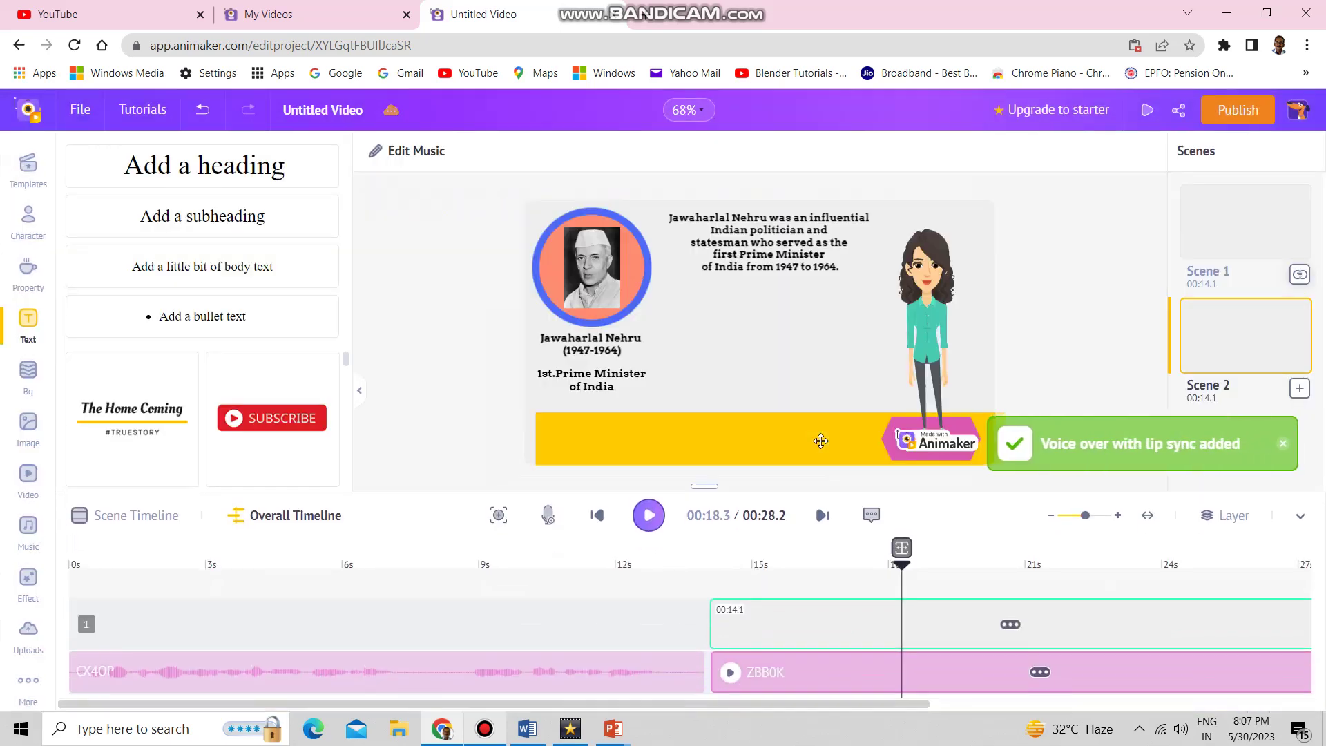
click(135, 516)
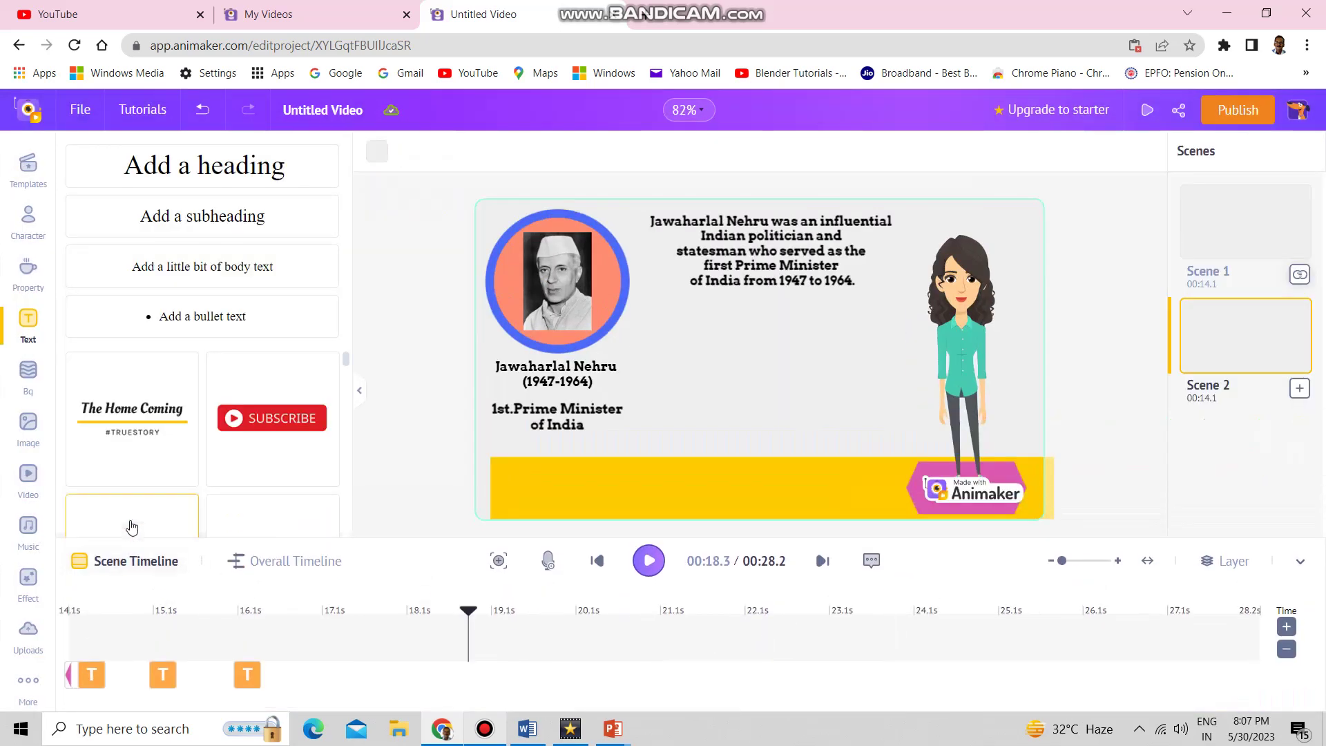
Step: Set the '1st Prime Minister of India' caption's entrance animation to No Effect
mouse_move(97, 689)
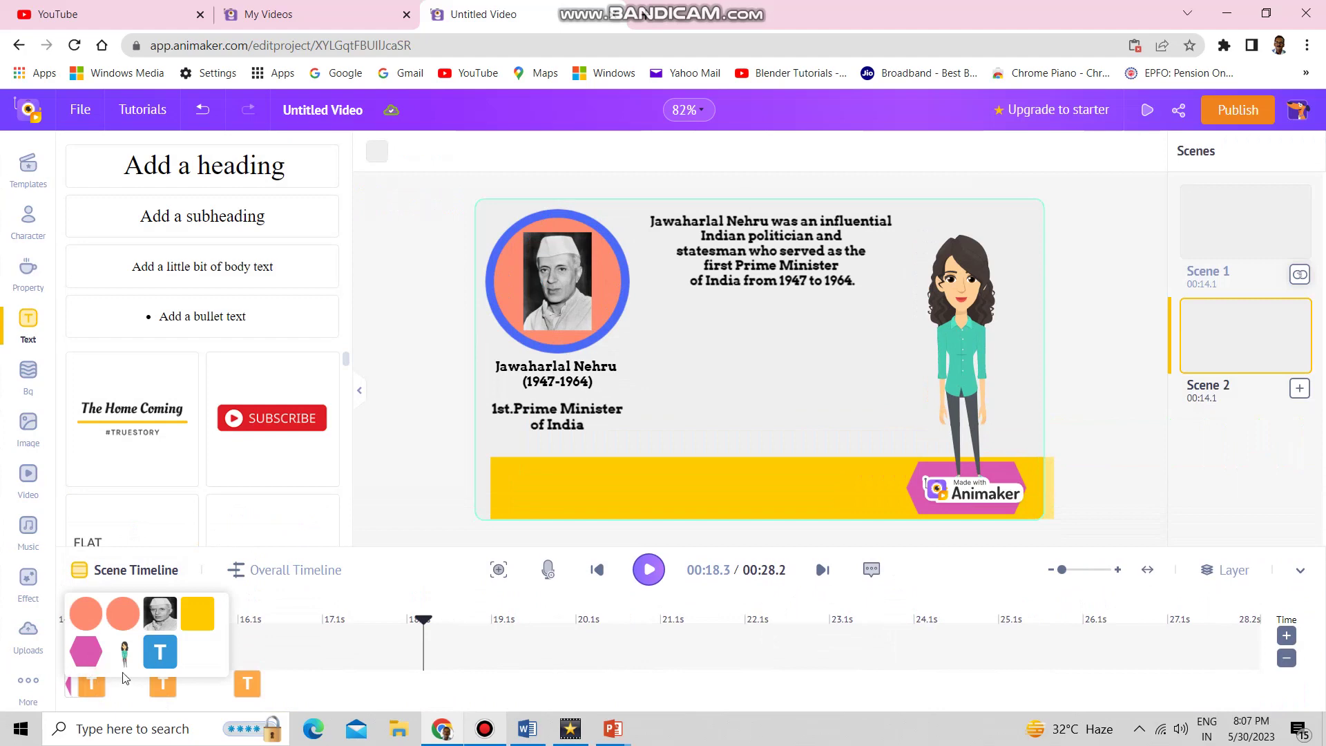
click(159, 656)
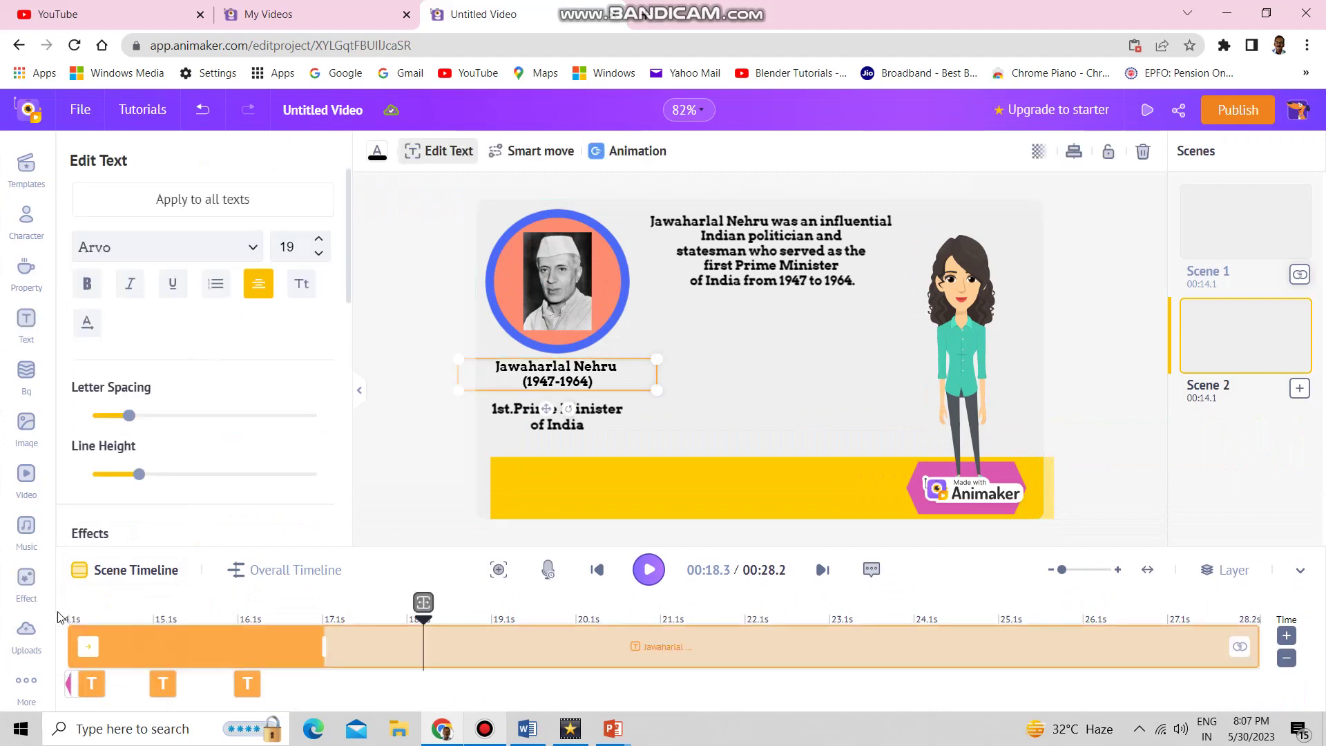
click(87, 649)
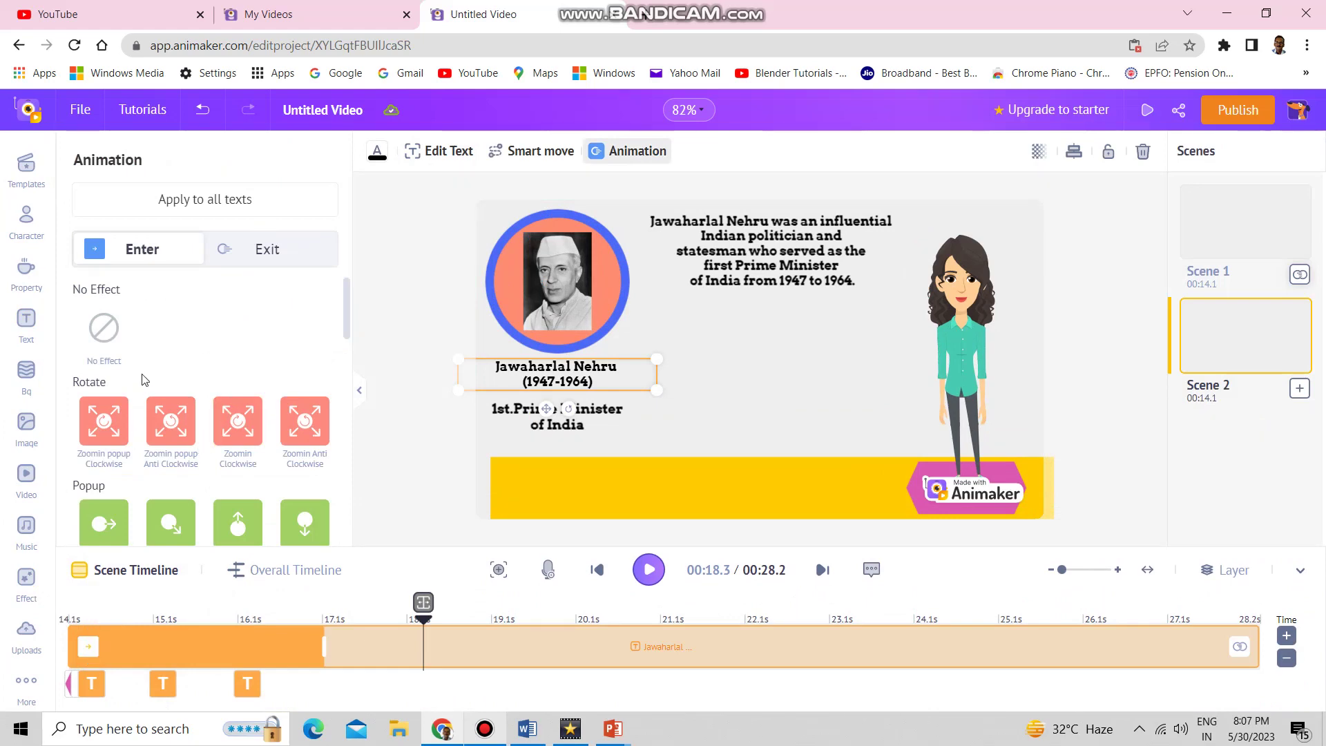
click(247, 686)
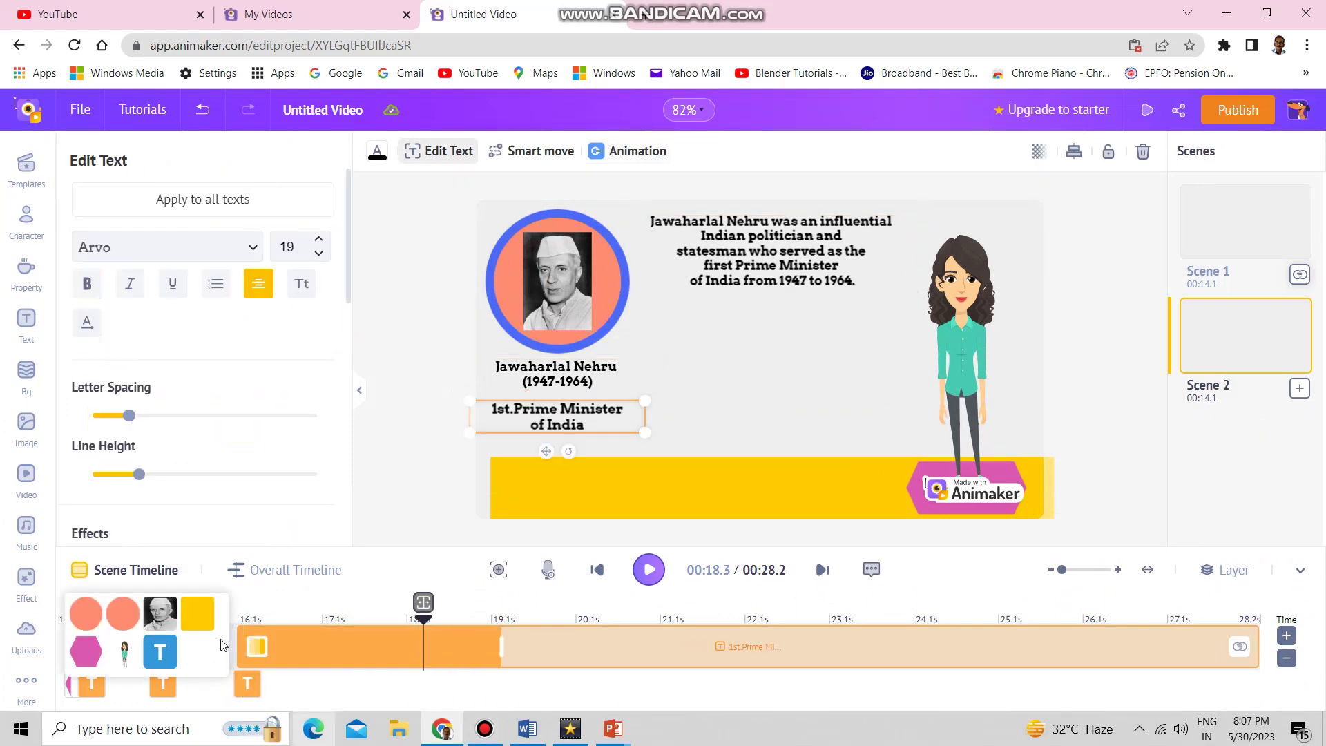
click(255, 649)
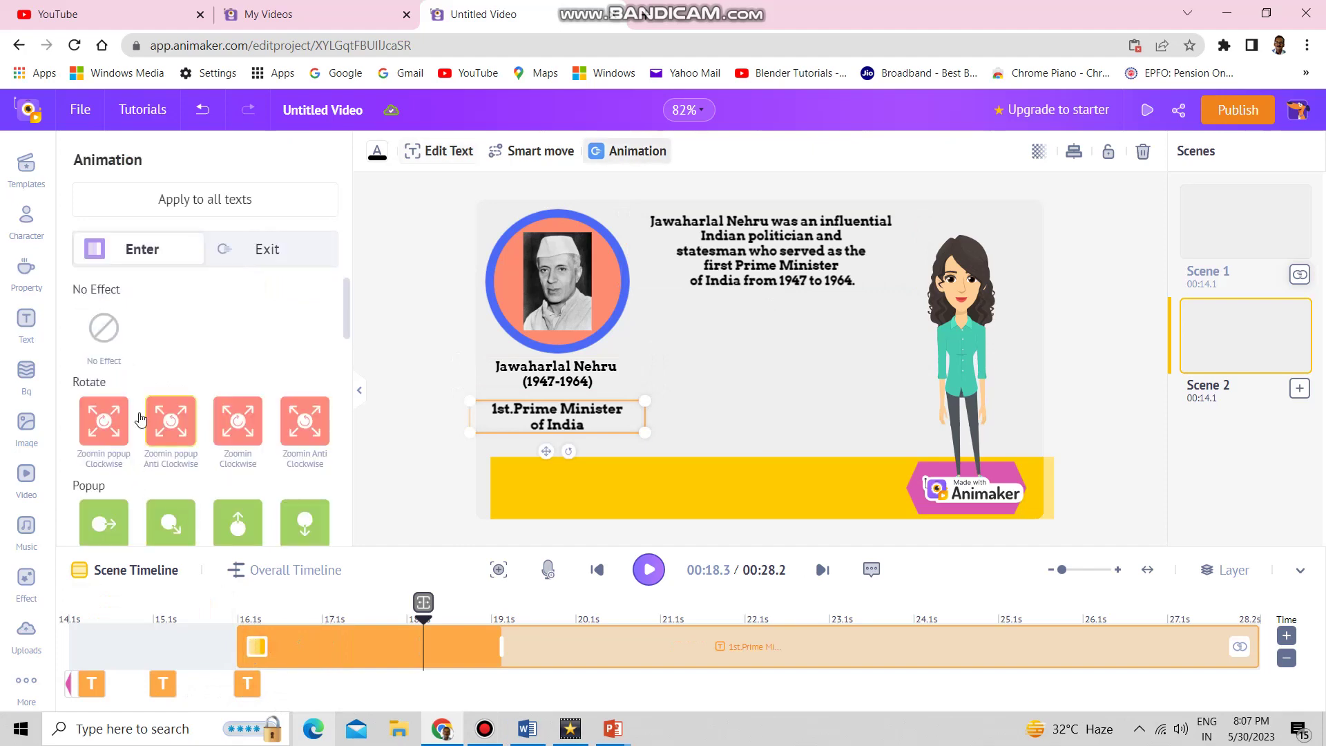
click(92, 342)
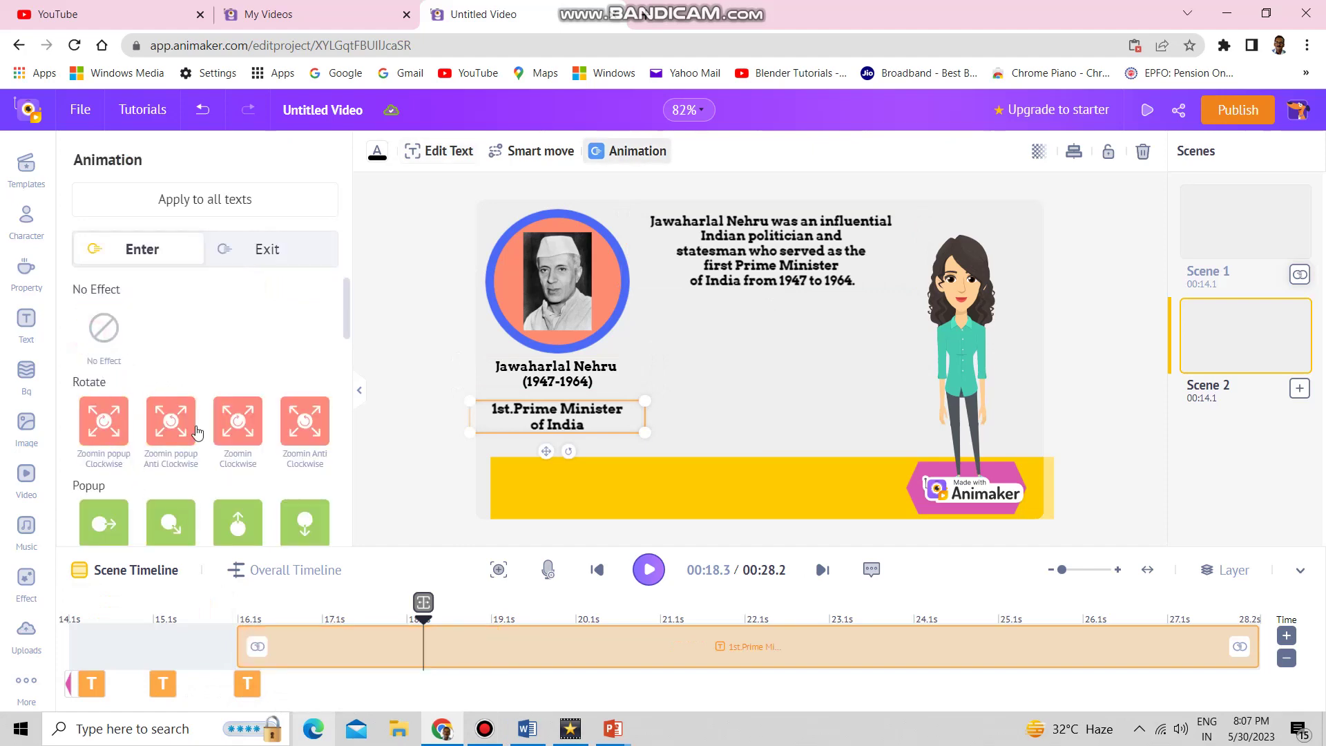
click(69, 618)
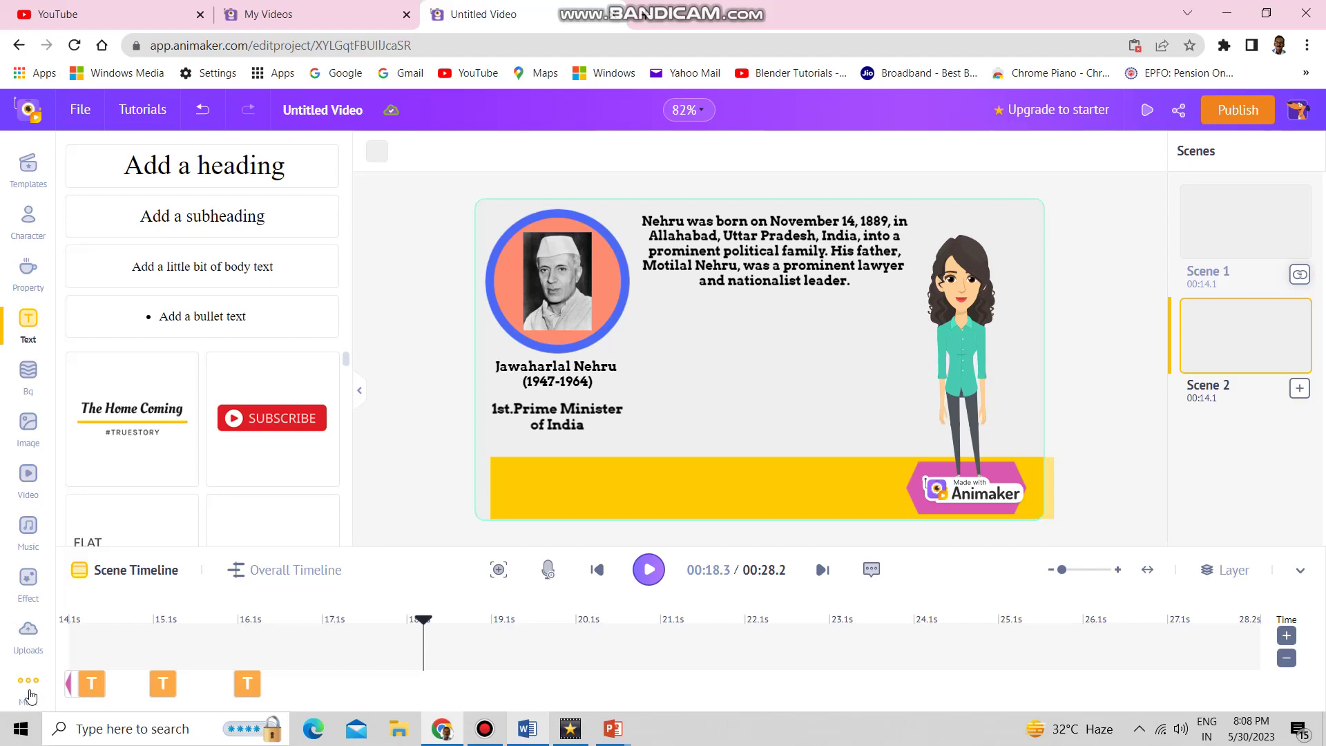
Step: Upload the Motilal Nehru image file to the Uploads library
click(36, 648)
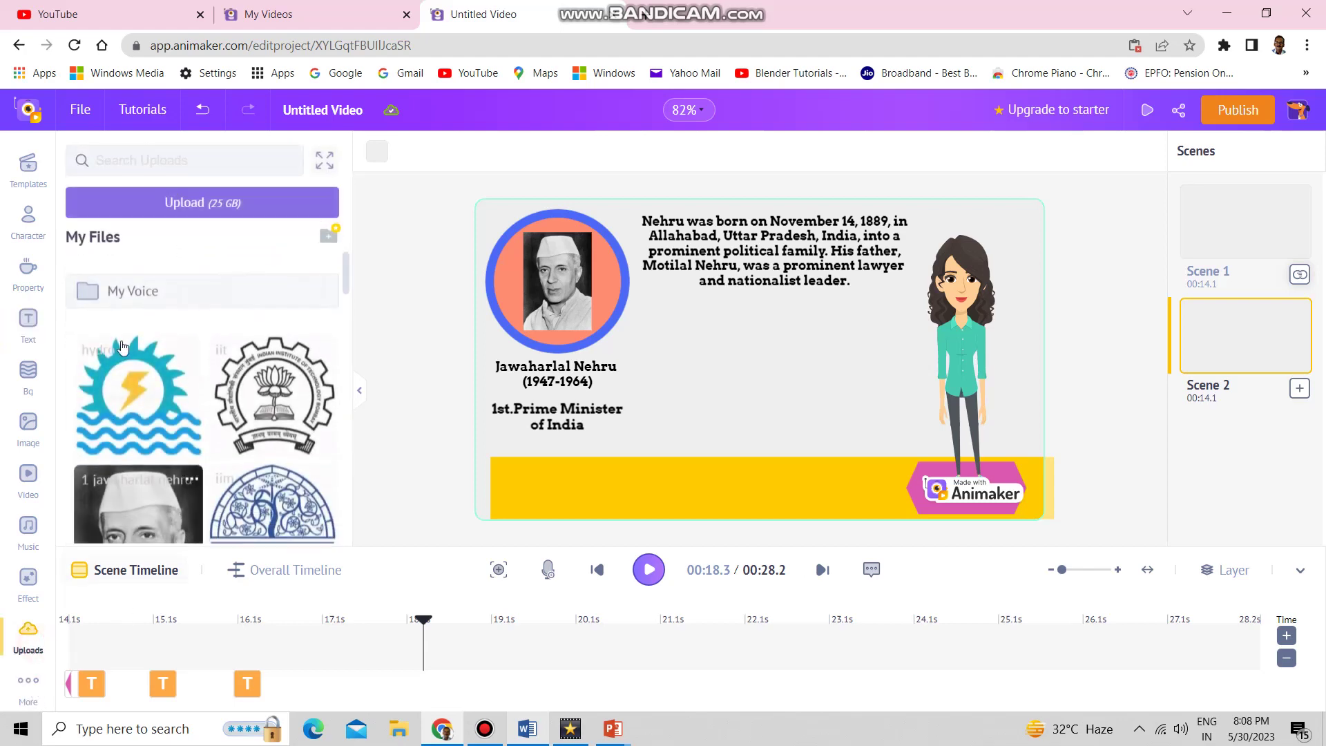
click(208, 198)
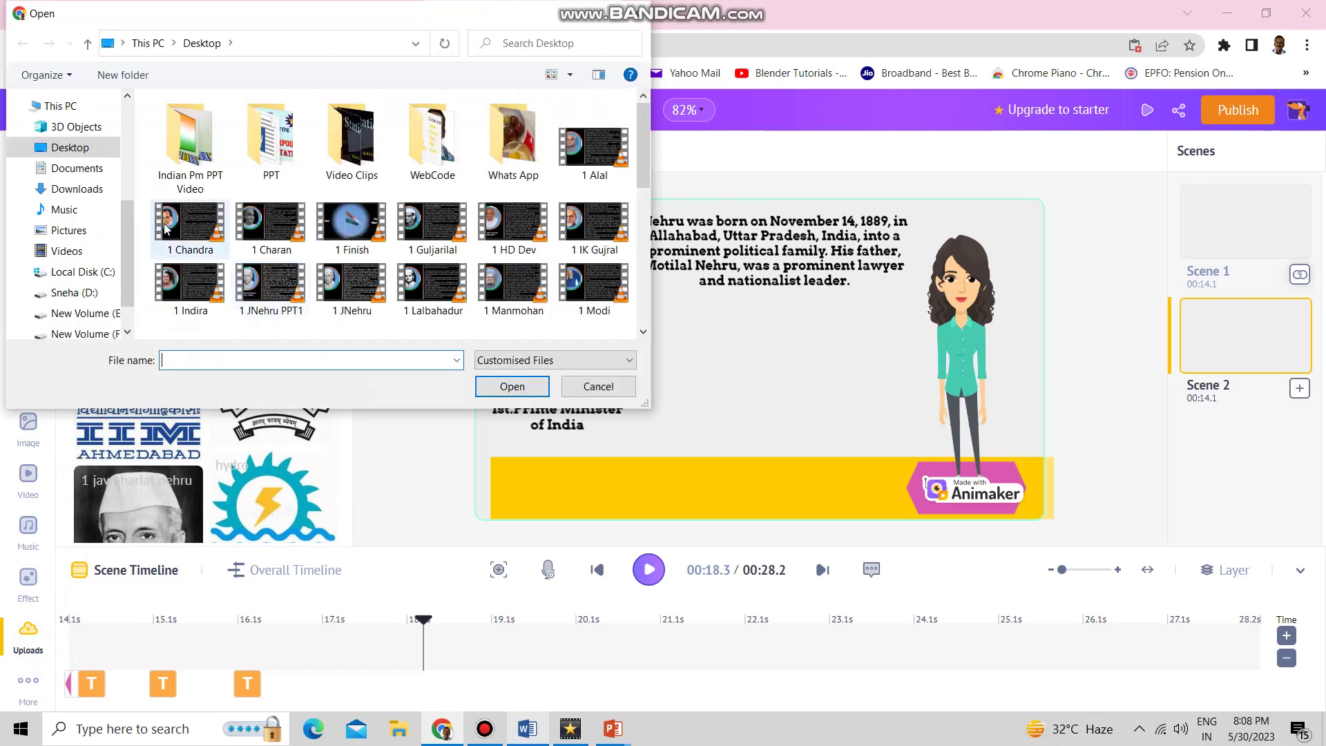
click(393, 259)
click(513, 386)
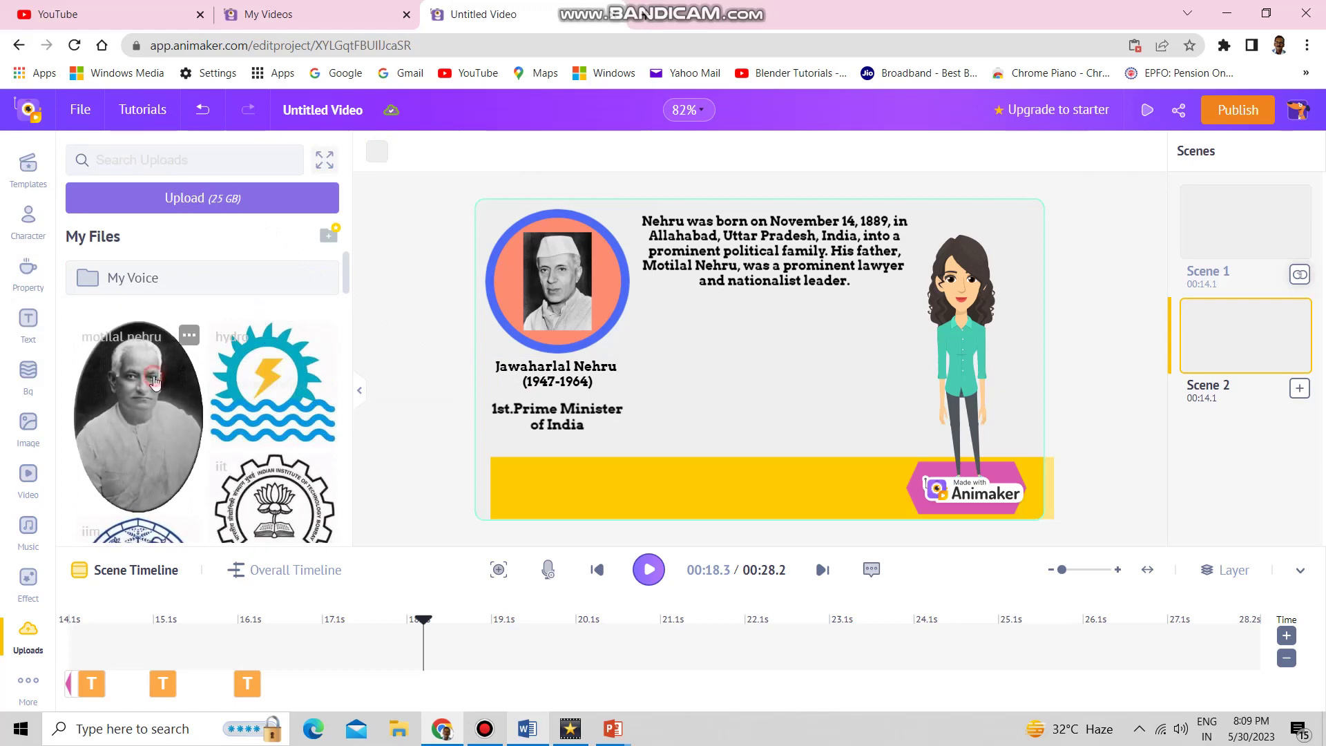
Step: Add the Motilal Nehru photo to Scene 2, shrink it, and centre it below the text
click(154, 380)
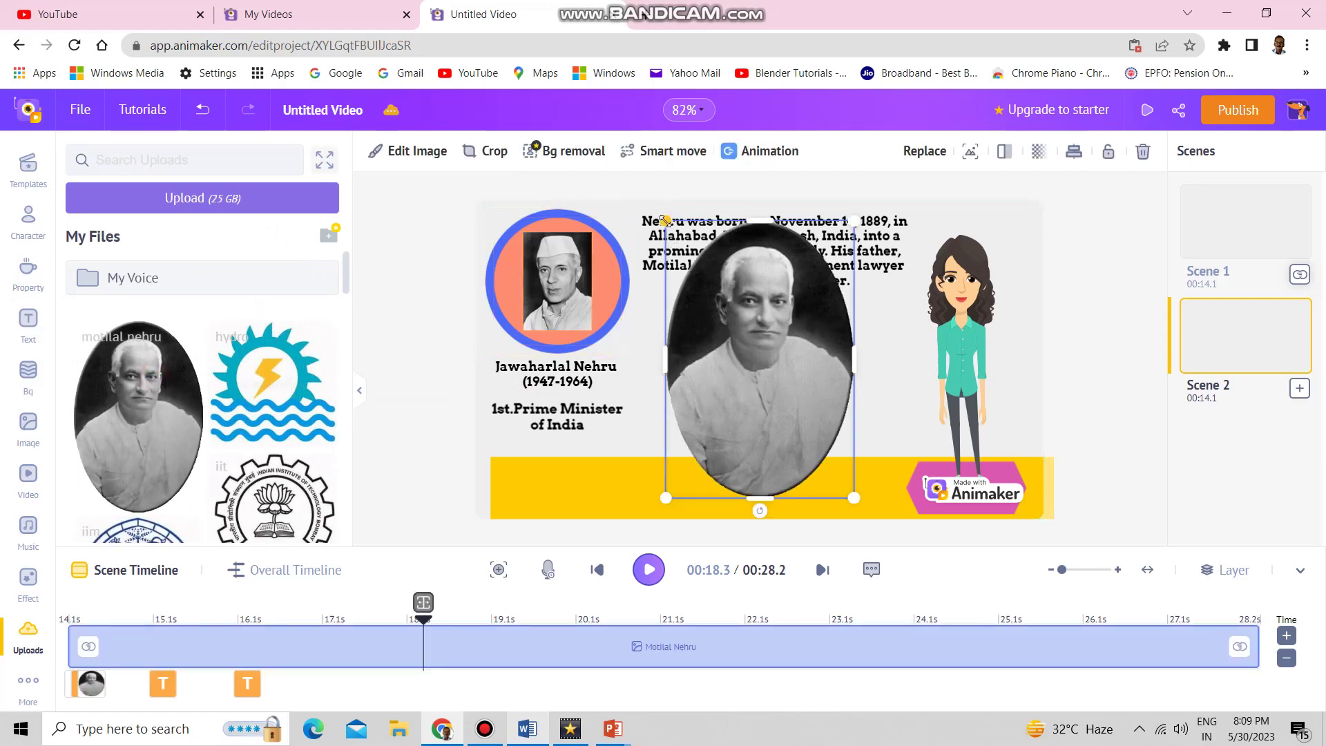
drag(664, 223, 740, 333)
drag(818, 430, 773, 391)
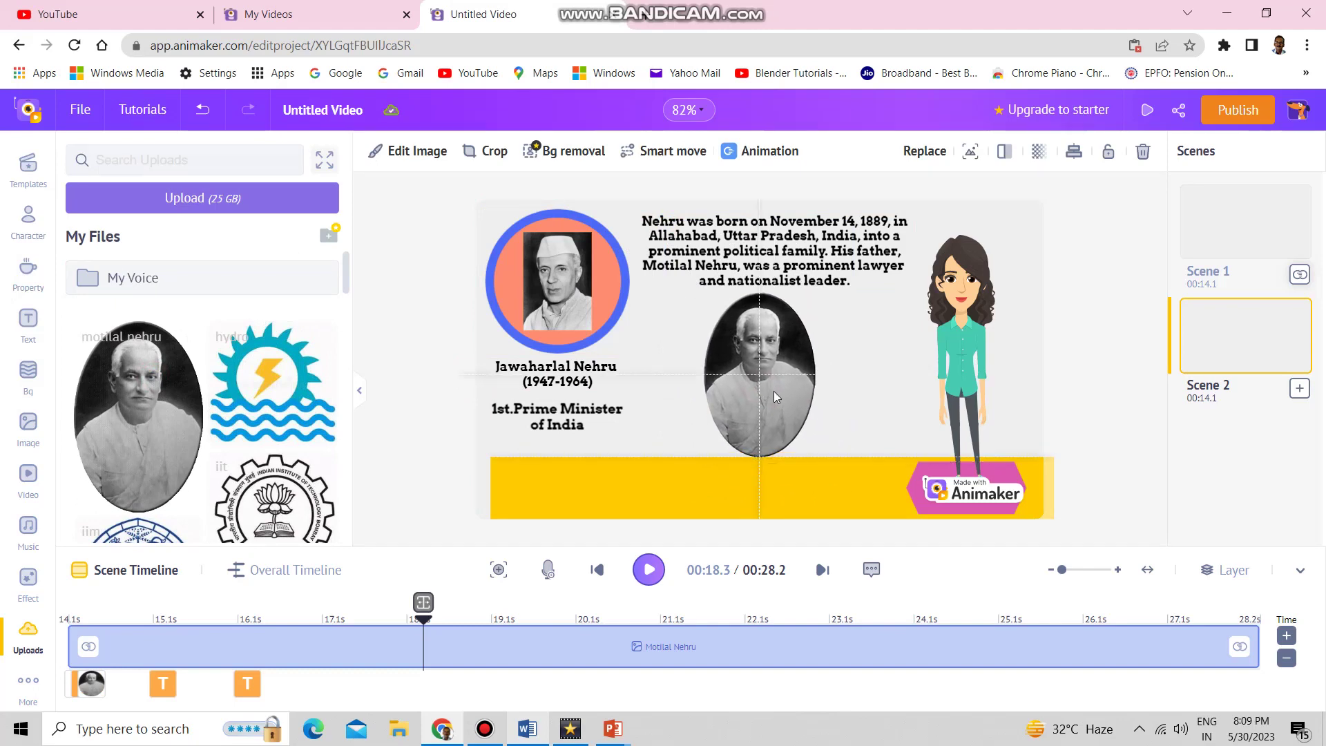
click(28, 325)
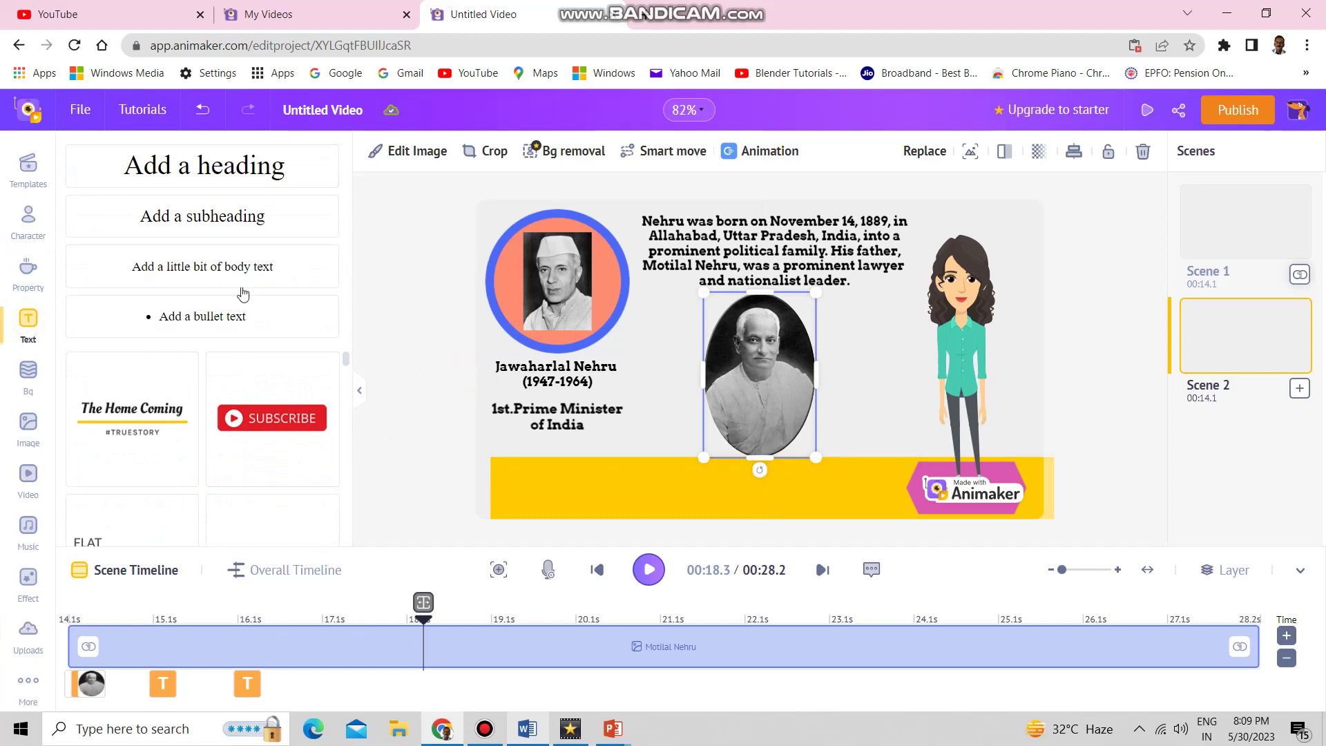
Step: Add a bold size-18 'Father: MotilalNehru' caption on the yellow band under the photo
click(224, 266)
text(Father Mot)
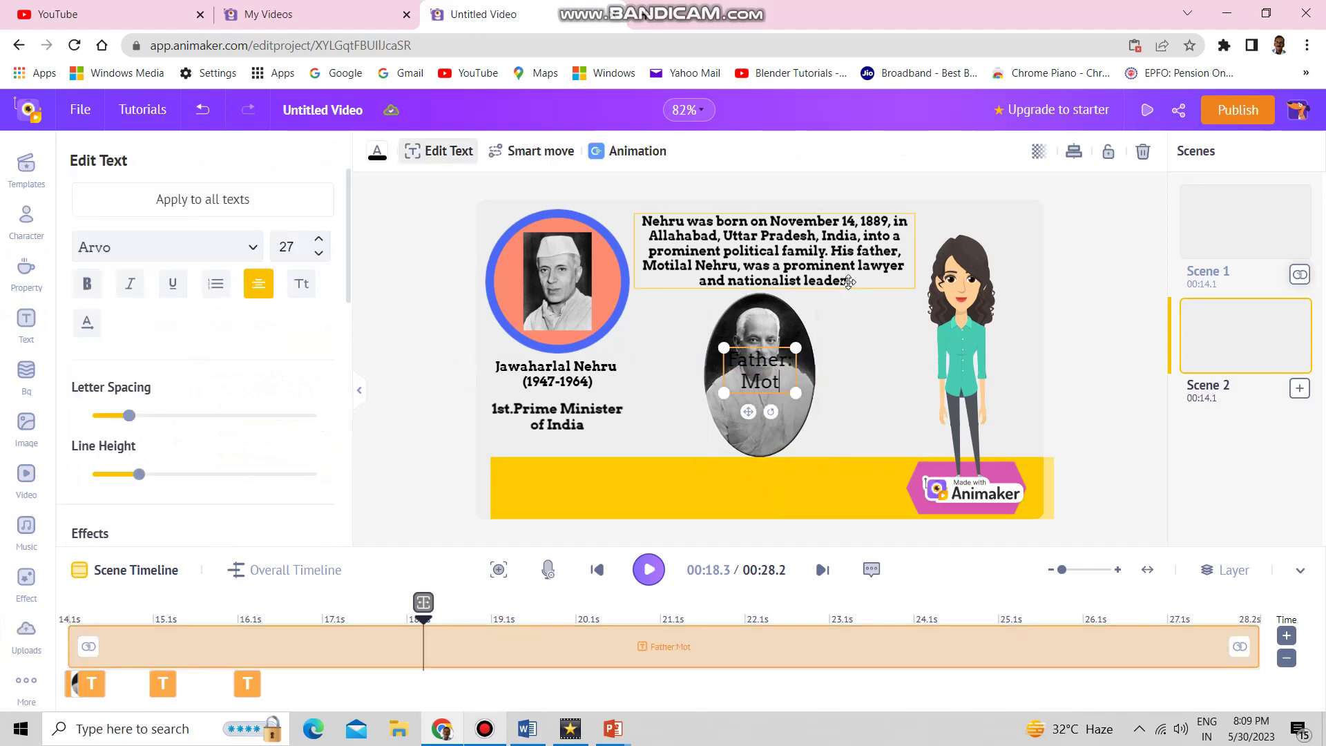
text(ilalNehru)
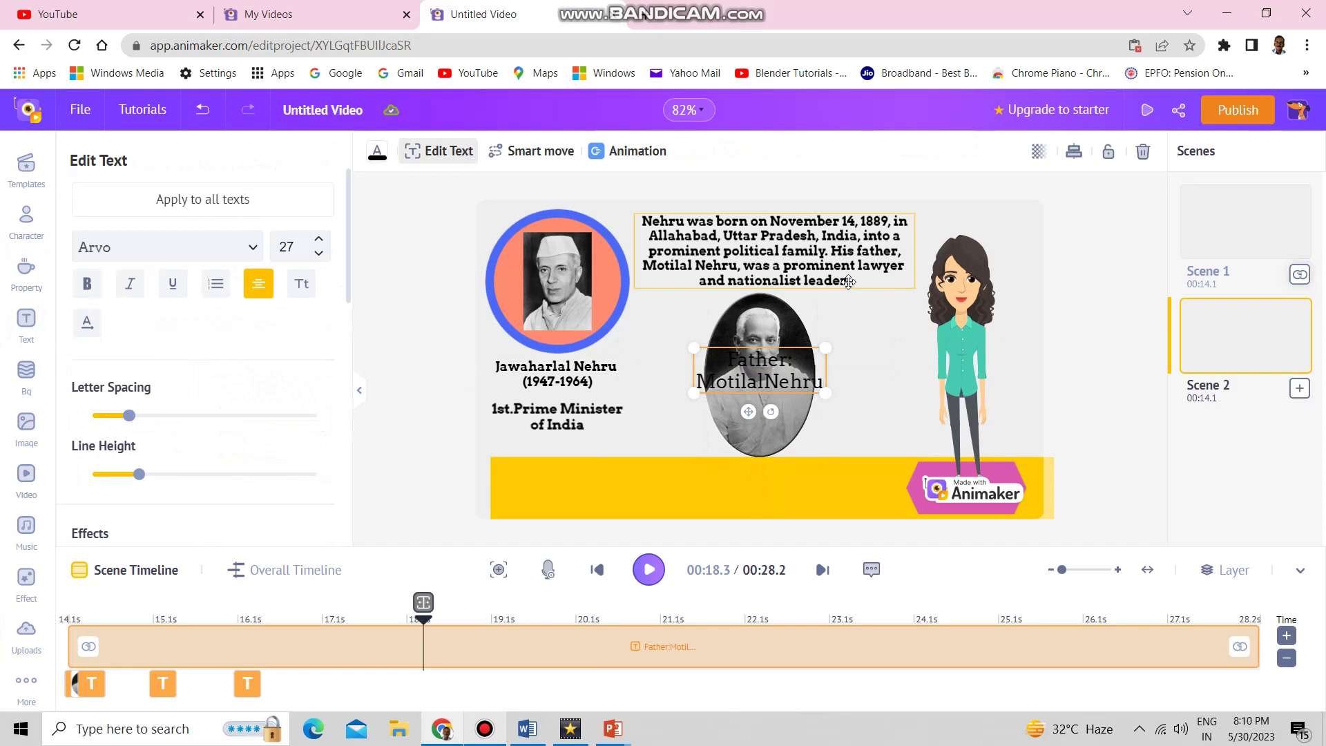
key(ctrl+a)
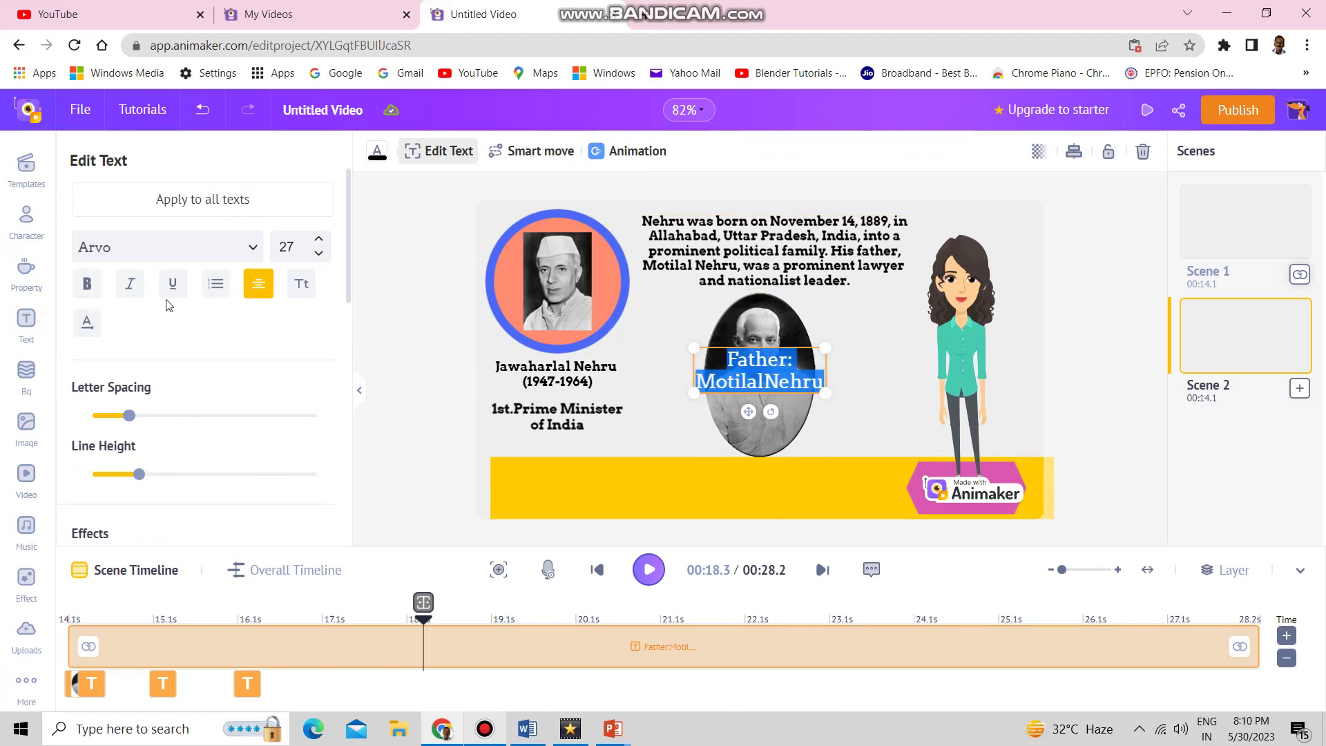
click(290, 247)
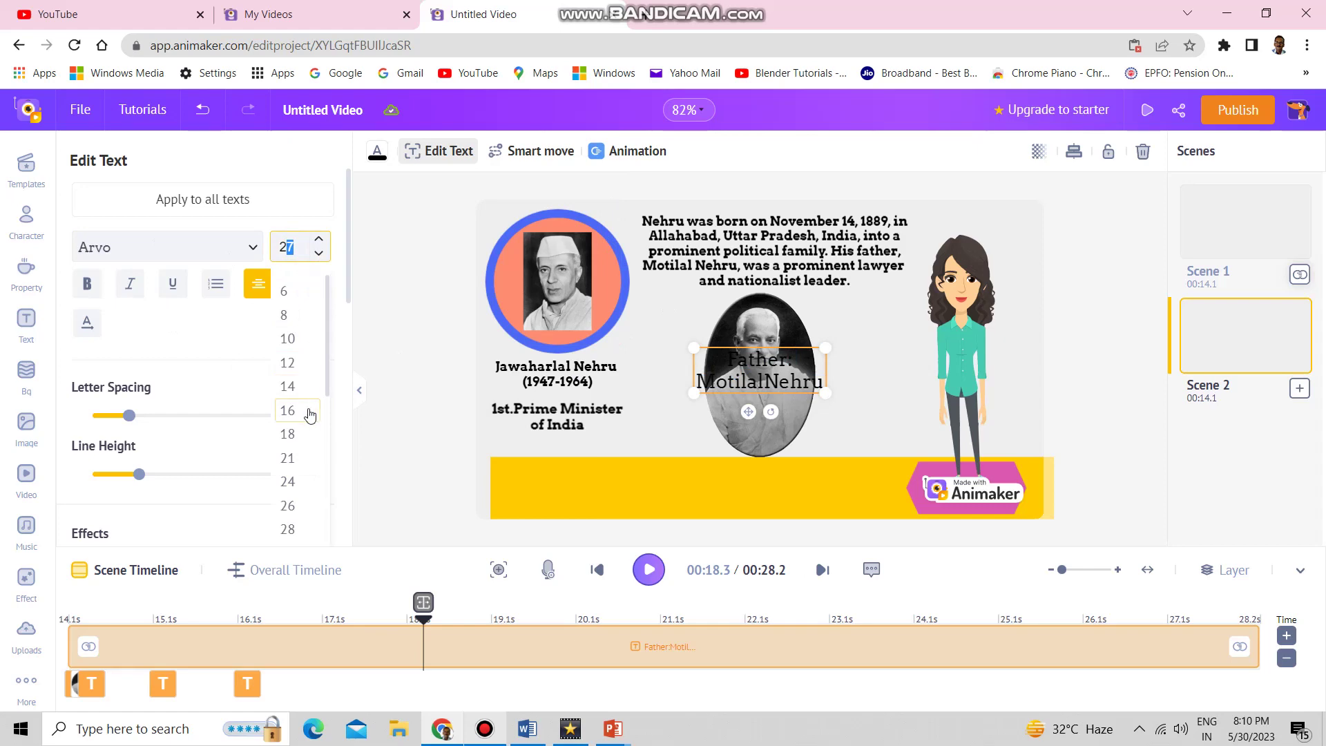
click(294, 433)
click(87, 284)
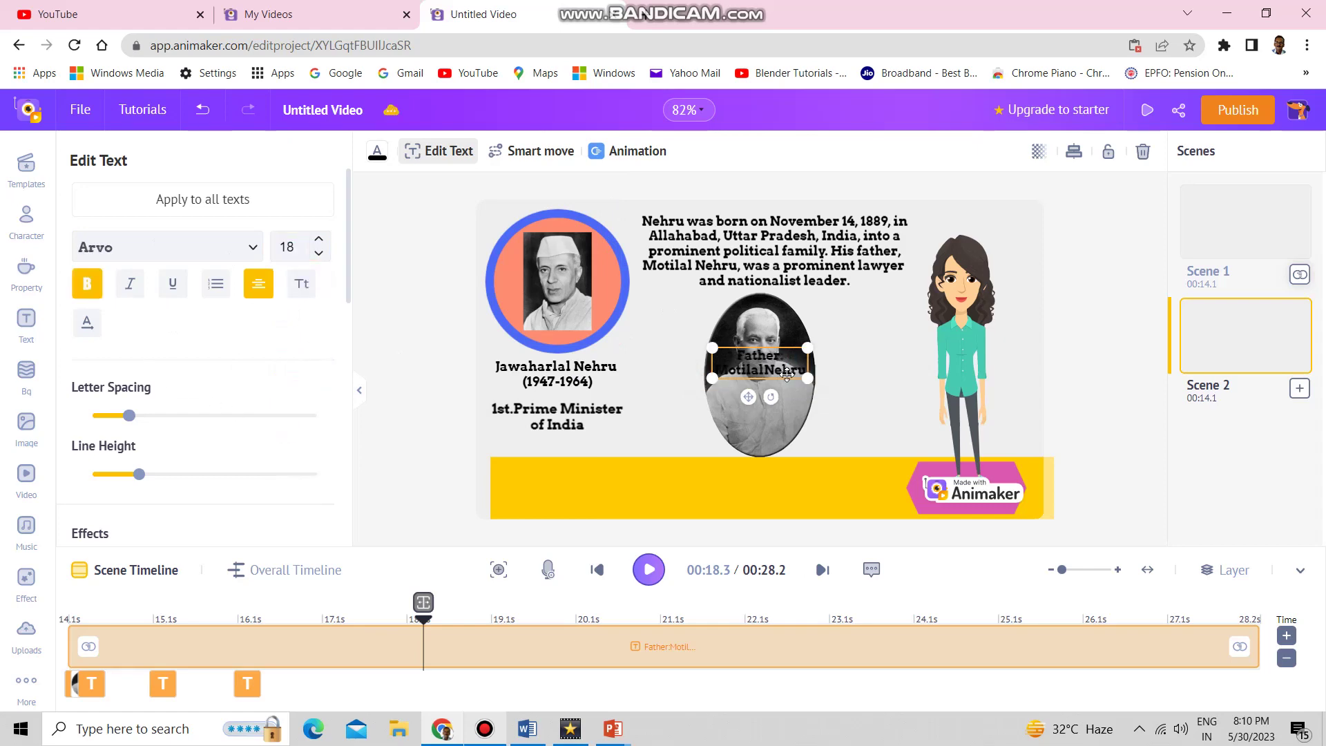
drag(786, 389, 785, 499)
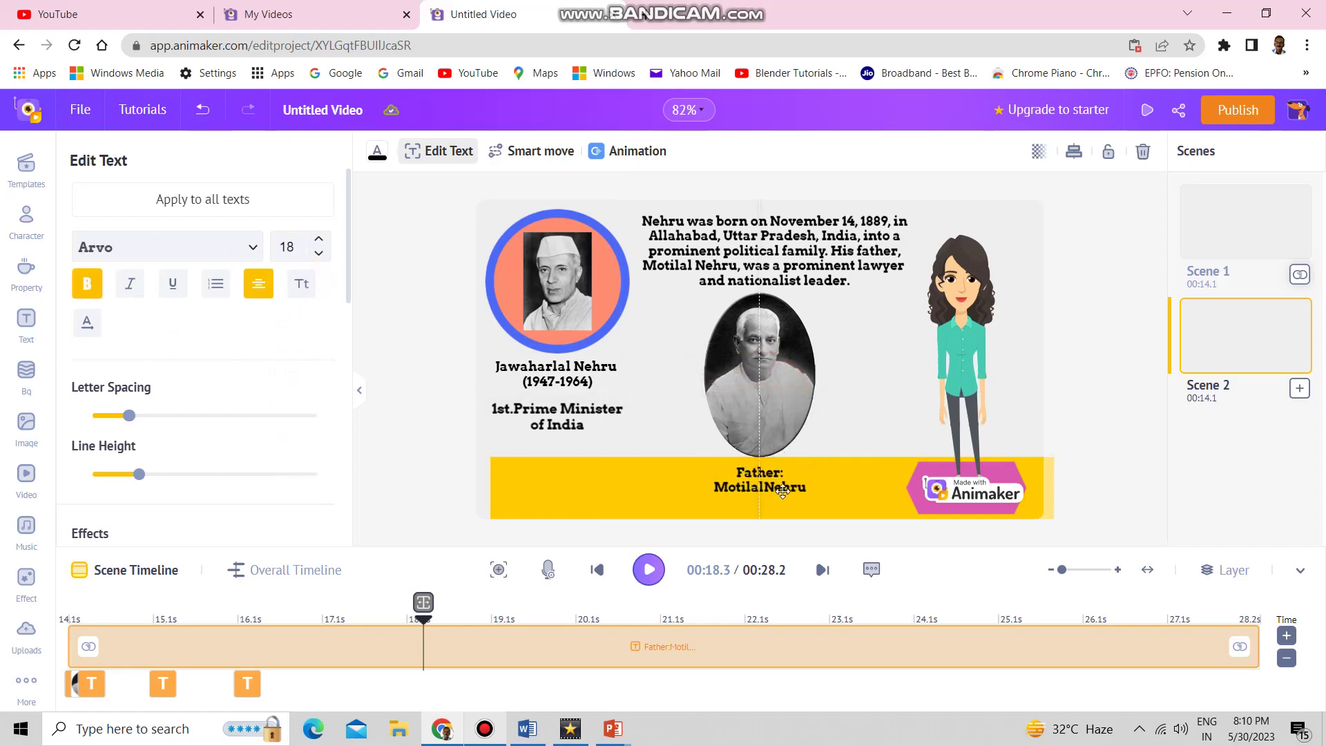
click(77, 683)
mouse_move(103, 677)
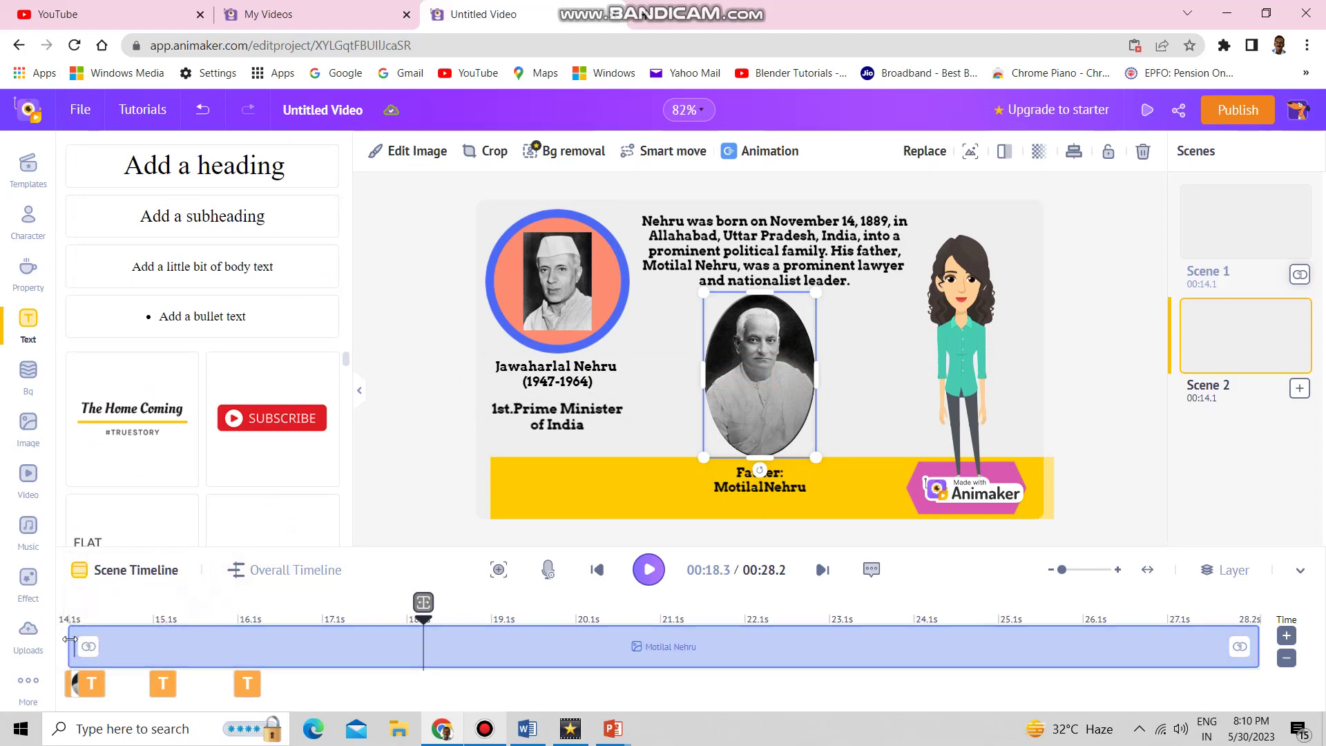
Step: Start the Motilal Nehru photo at 20.3s with a 2.6-second Fade In Zoom entrance
drag(70, 639, 591, 740)
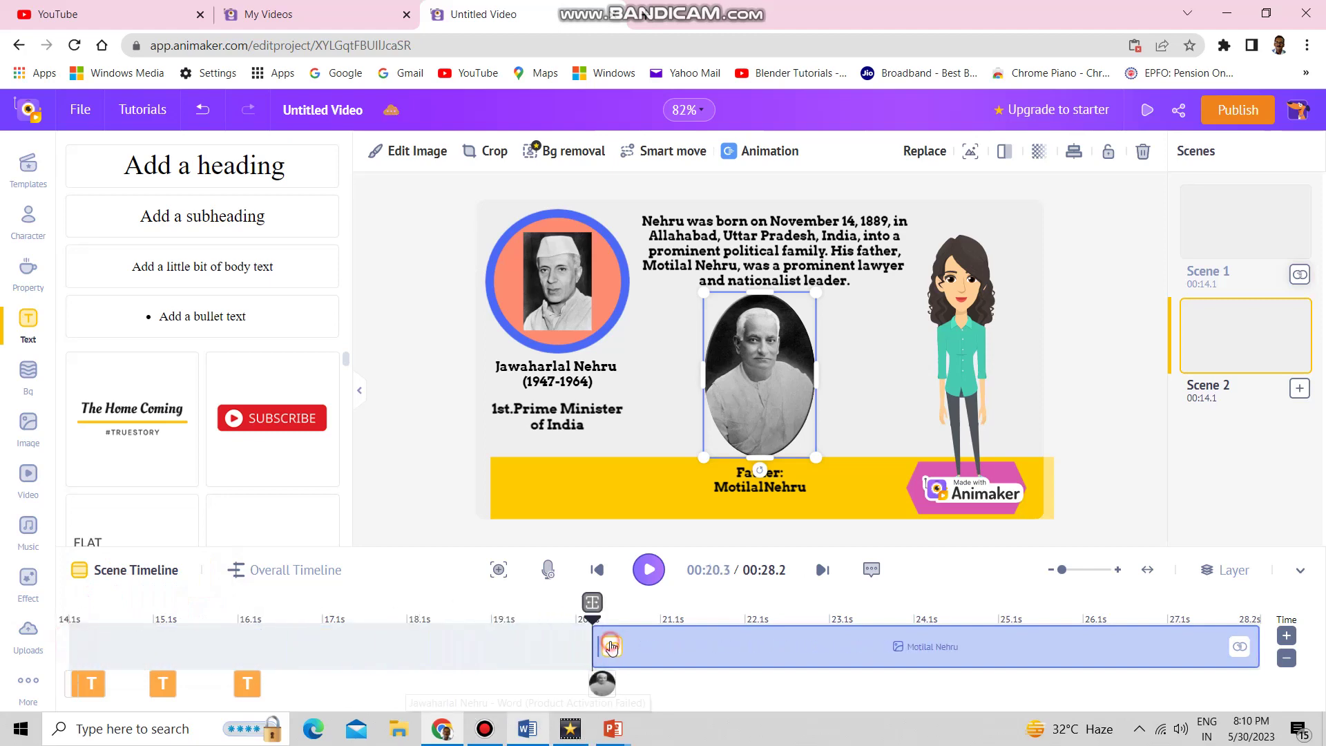
click(610, 646)
scroll(337, 334, down, 4)
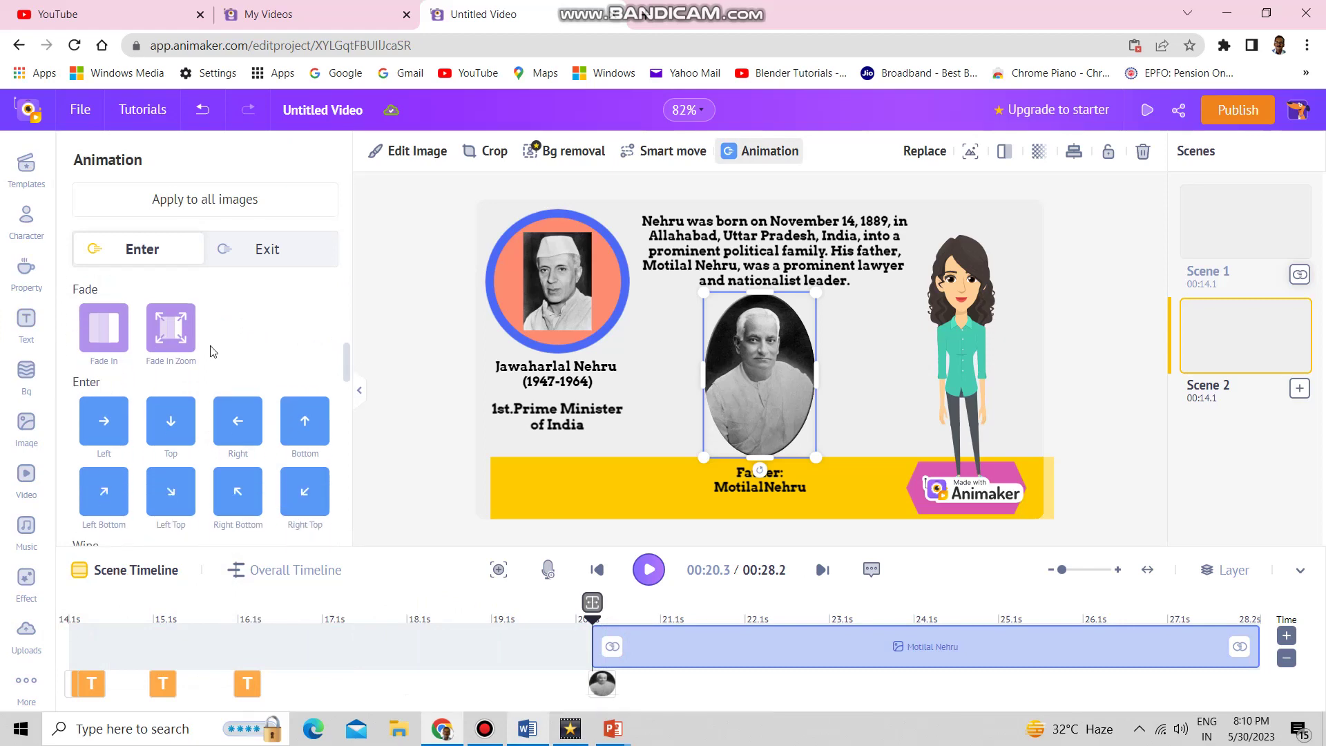
click(172, 321)
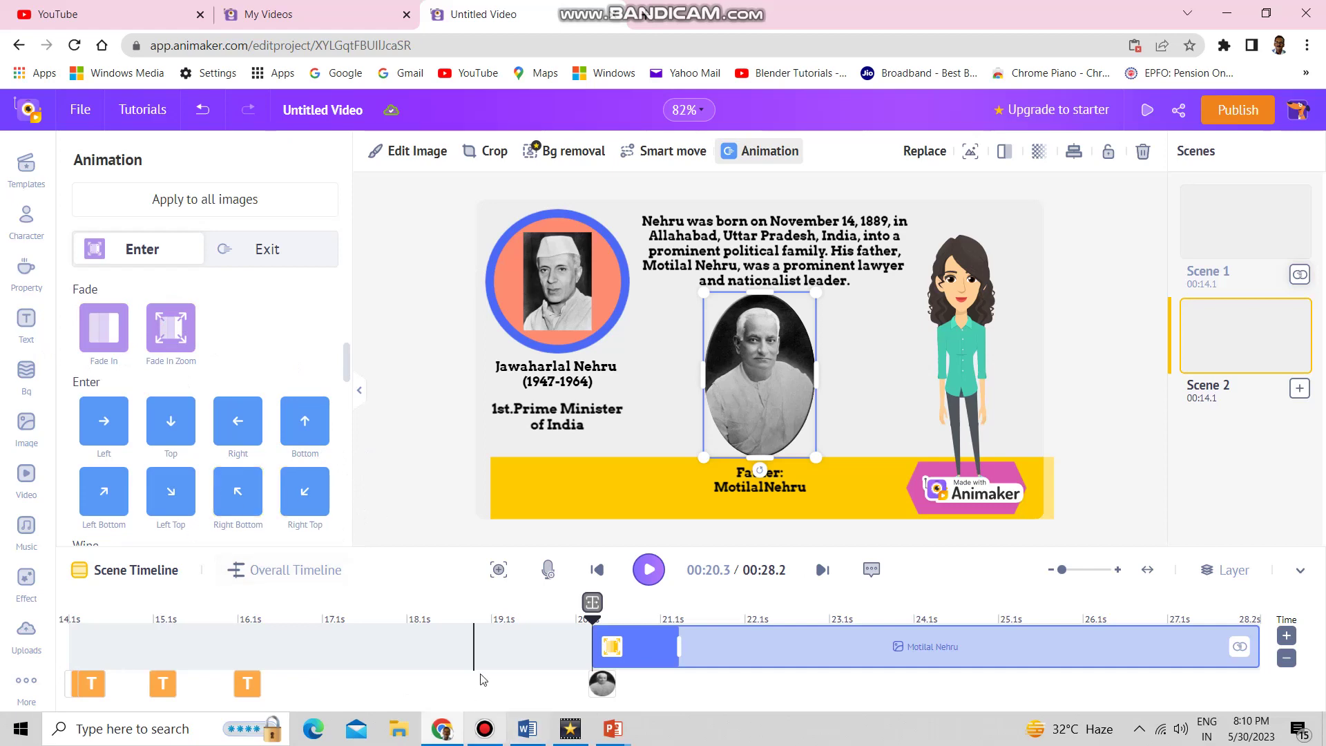
drag(674, 645, 814, 692)
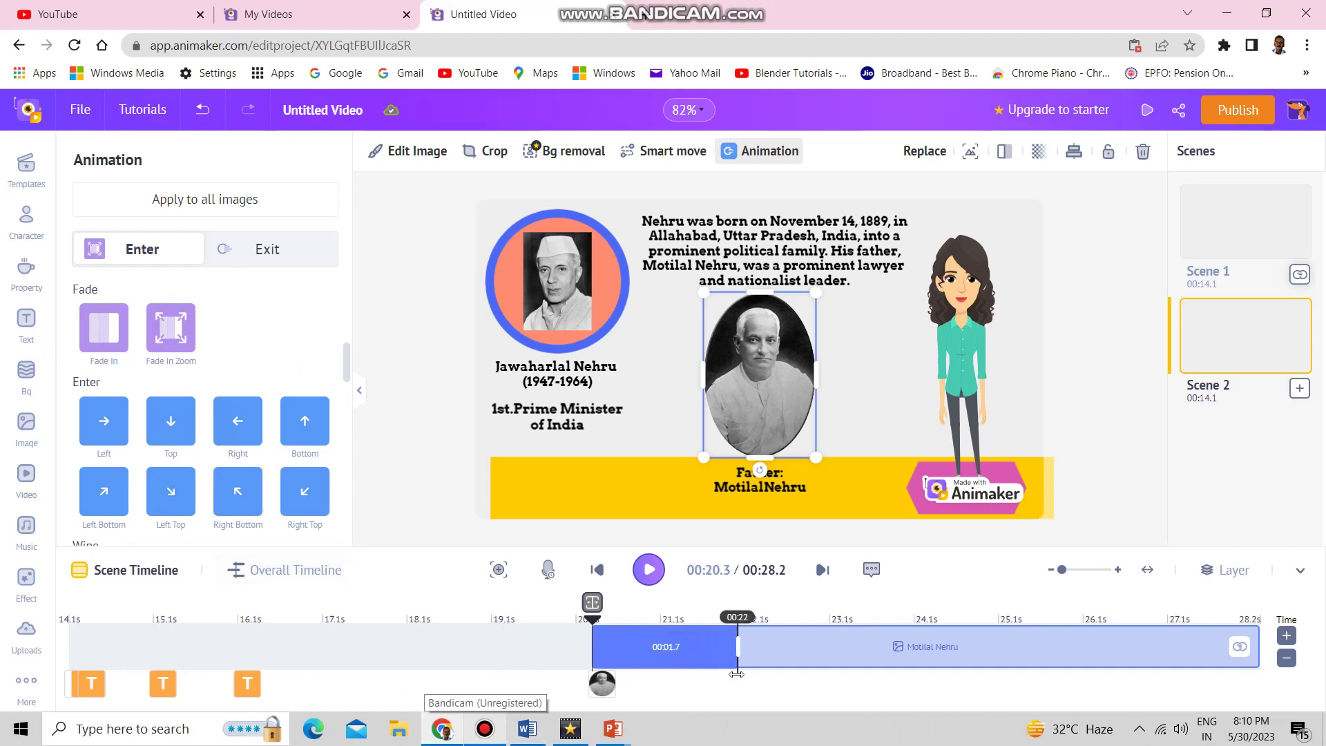
Step: Give the photo a Fade Out exit lengthened to 2 seconds
click(1240, 647)
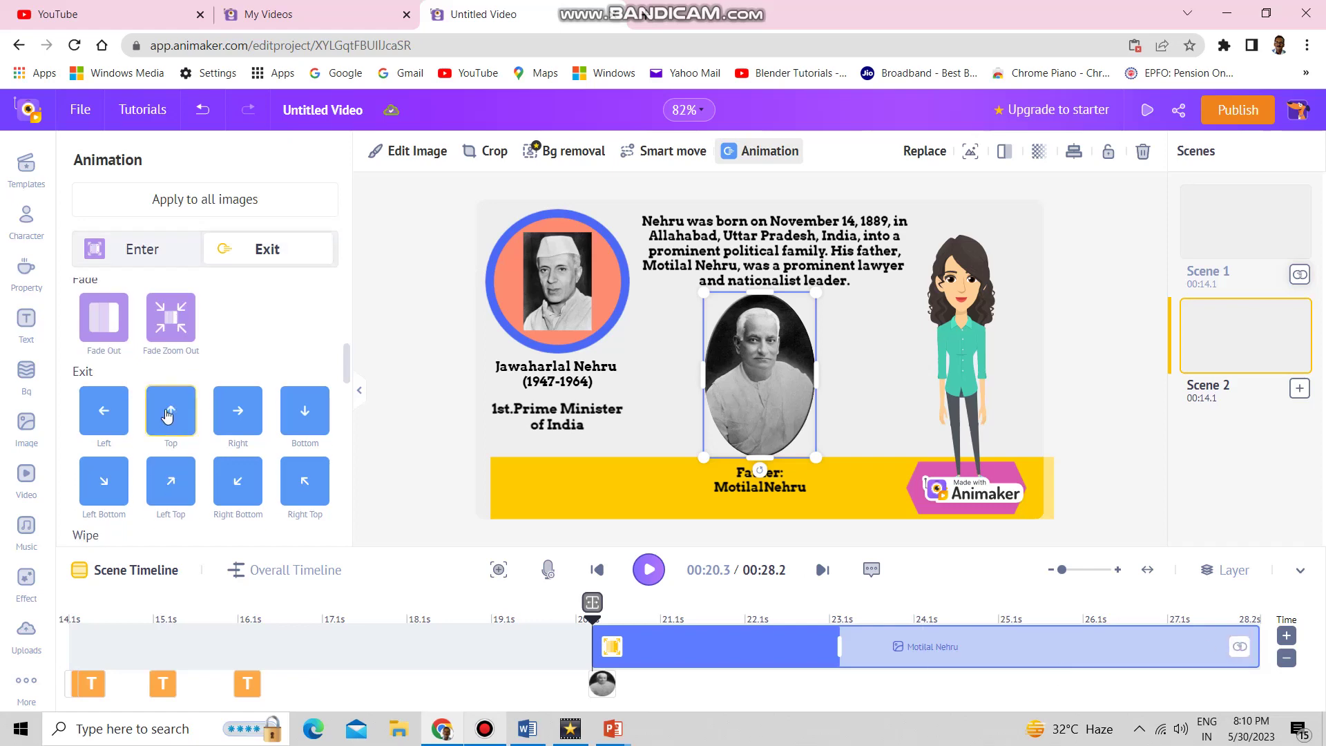
click(96, 332)
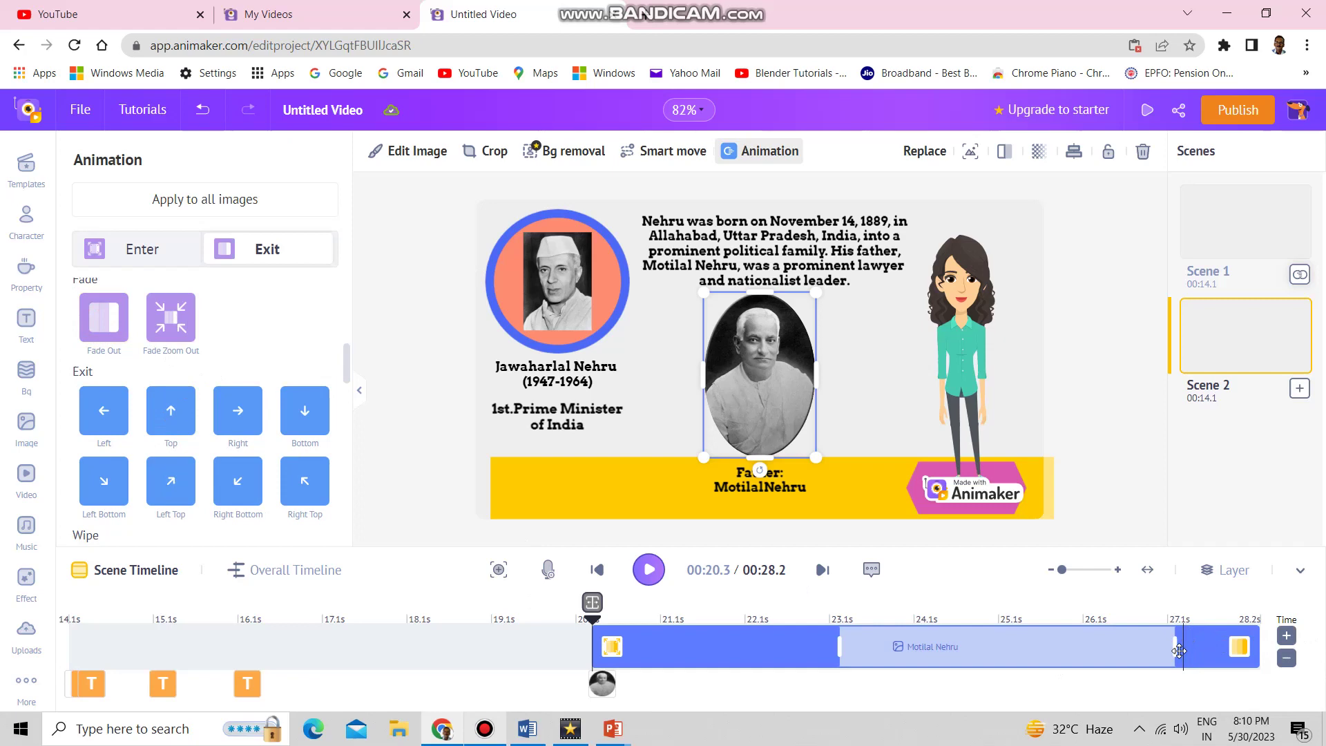
drag(1175, 651, 1096, 648)
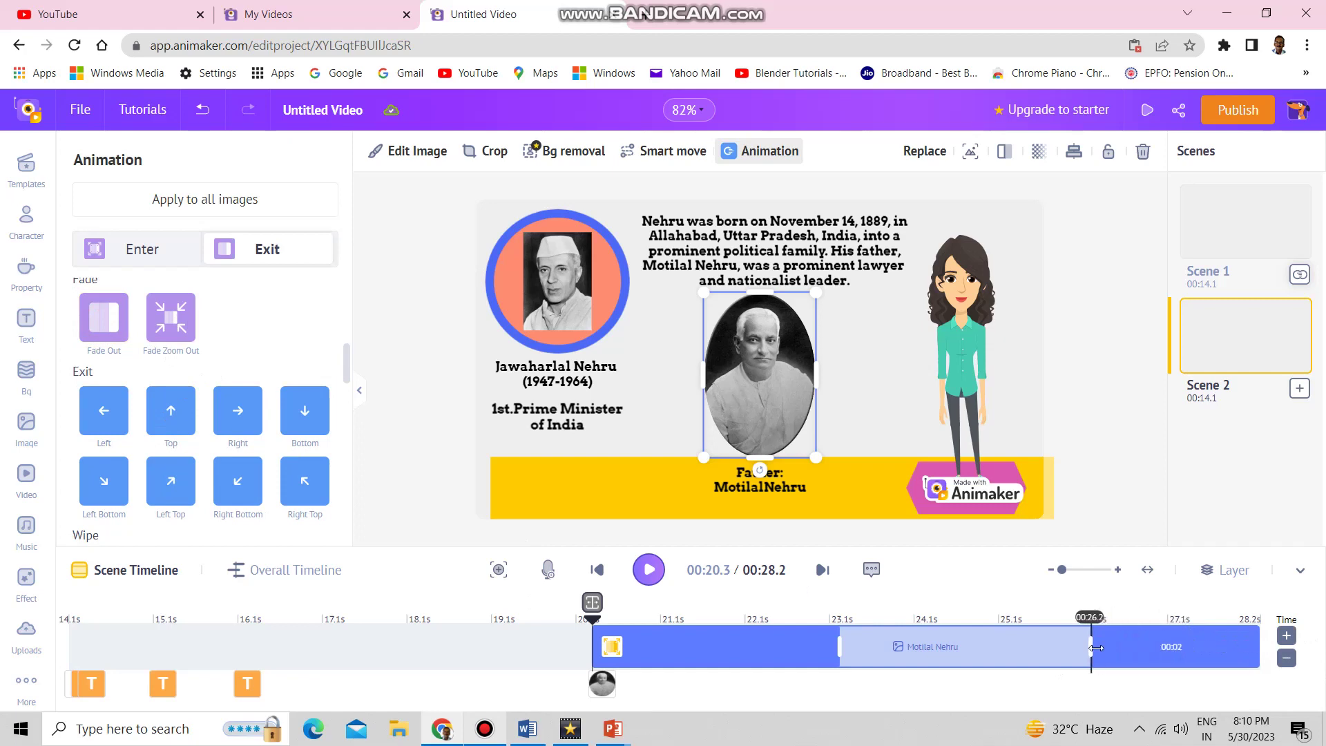
click(293, 577)
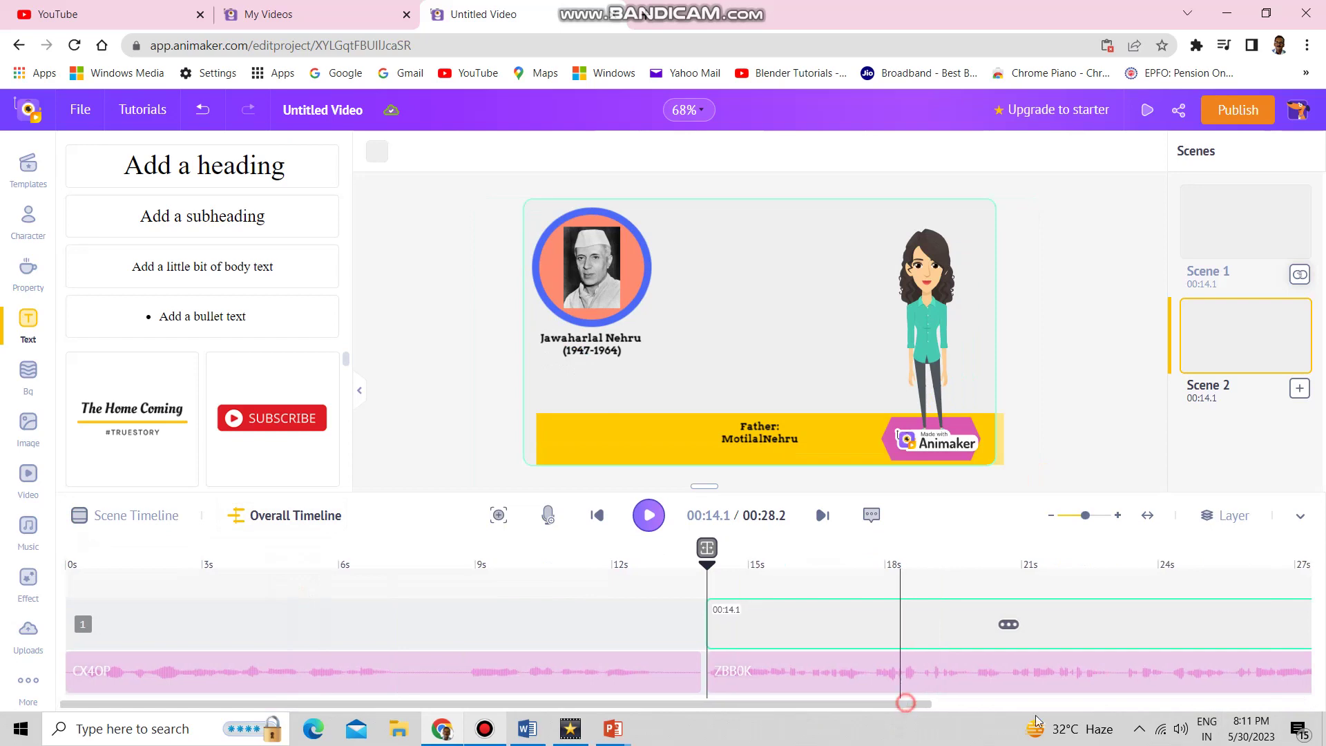
Step: Extend the background music and stretch Scene 2 to 00:15, making the video 29.1 s long
drag(906, 704, 1285, 704)
click(783, 672)
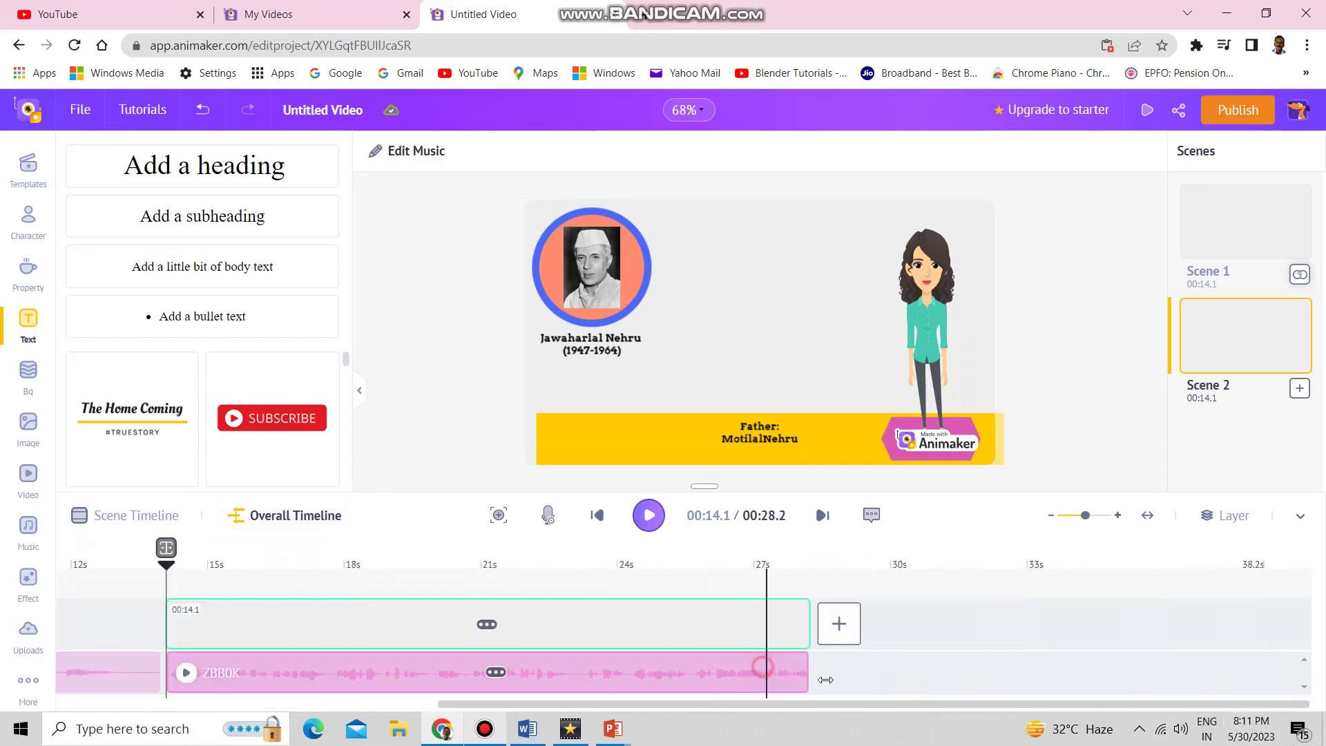
drag(809, 673, 1013, 711)
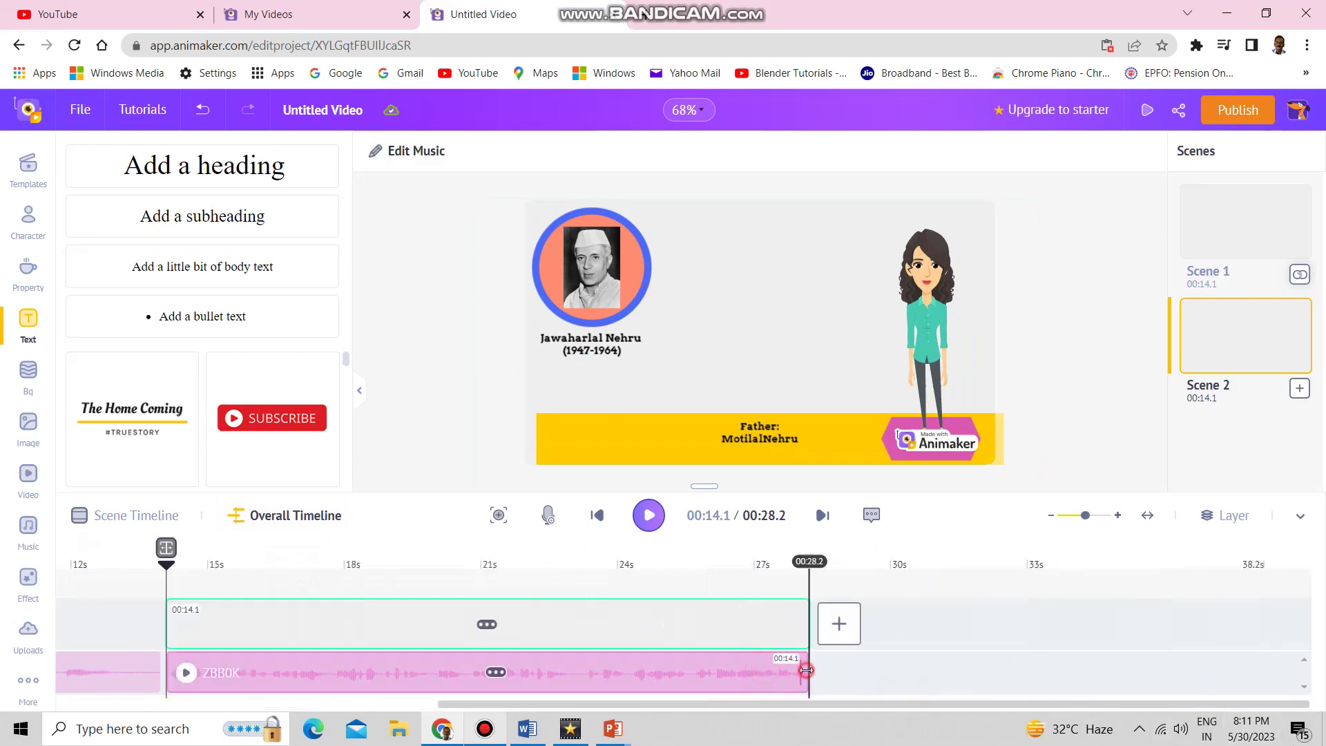
drag(809, 625, 832, 632)
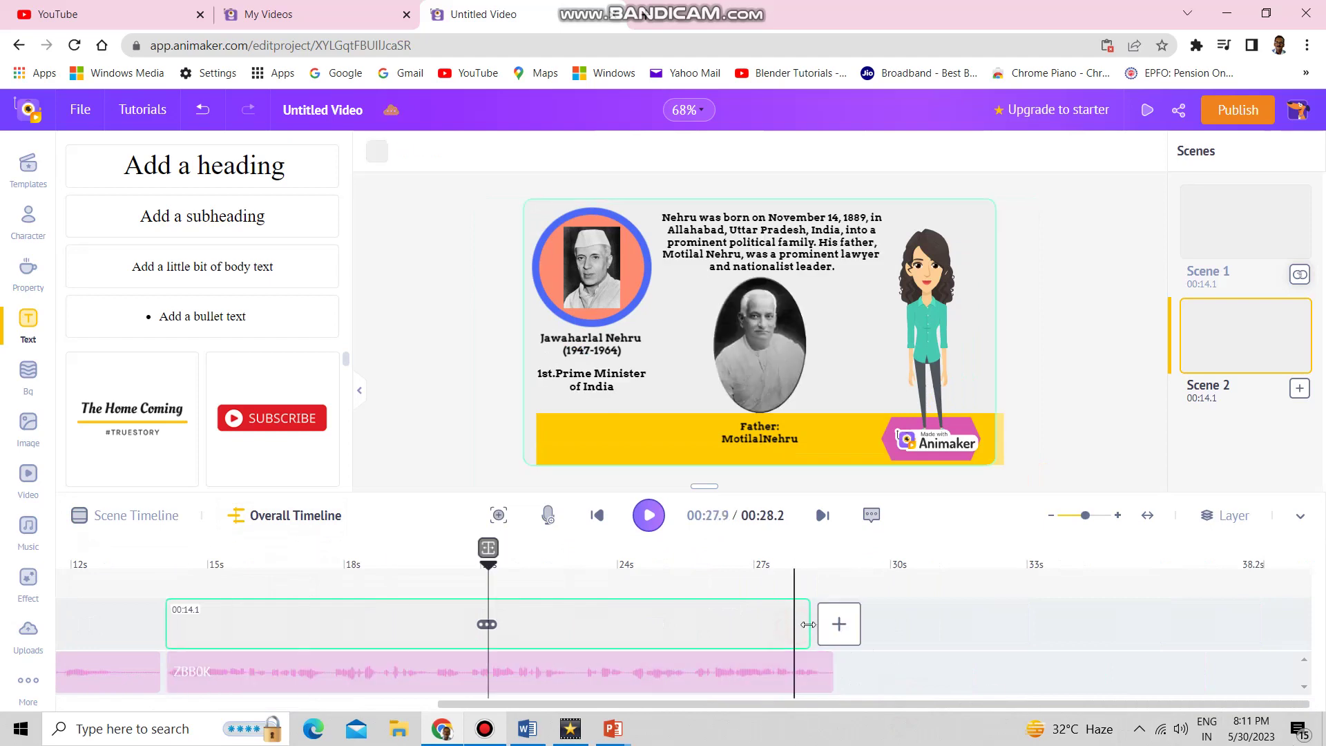
drag(832, 633, 848, 633)
click(766, 448)
click(752, 435)
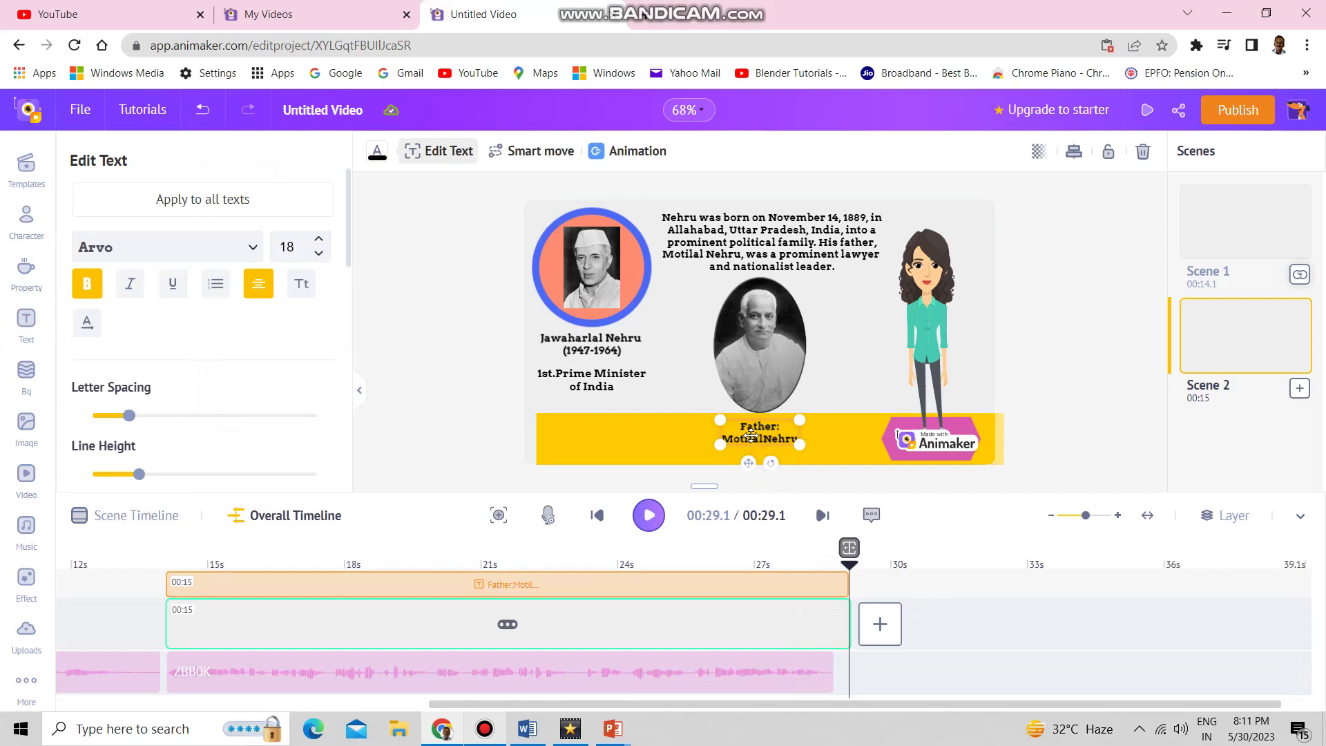
Step: Give the Father caption a 4.3-second Fade In entrance and a Fade Out exit
click(631, 158)
drag(349, 373, 365, 409)
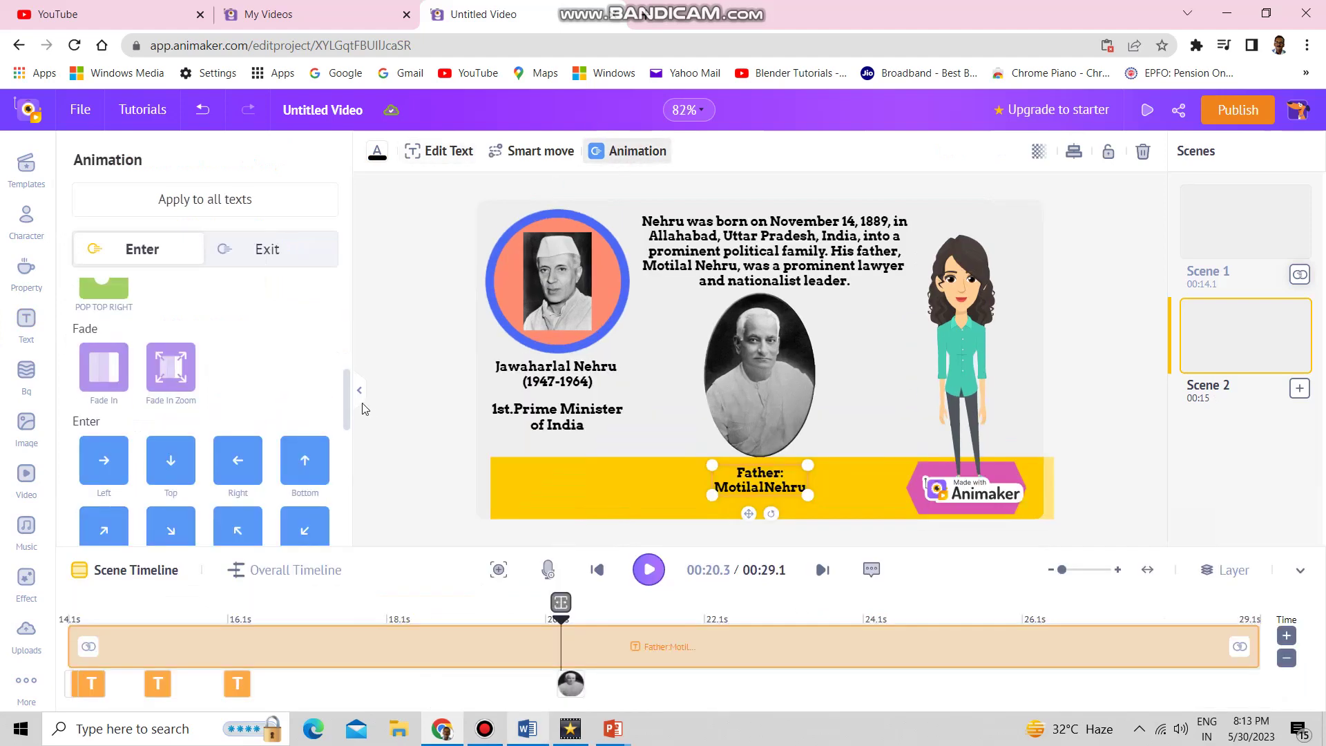
click(104, 364)
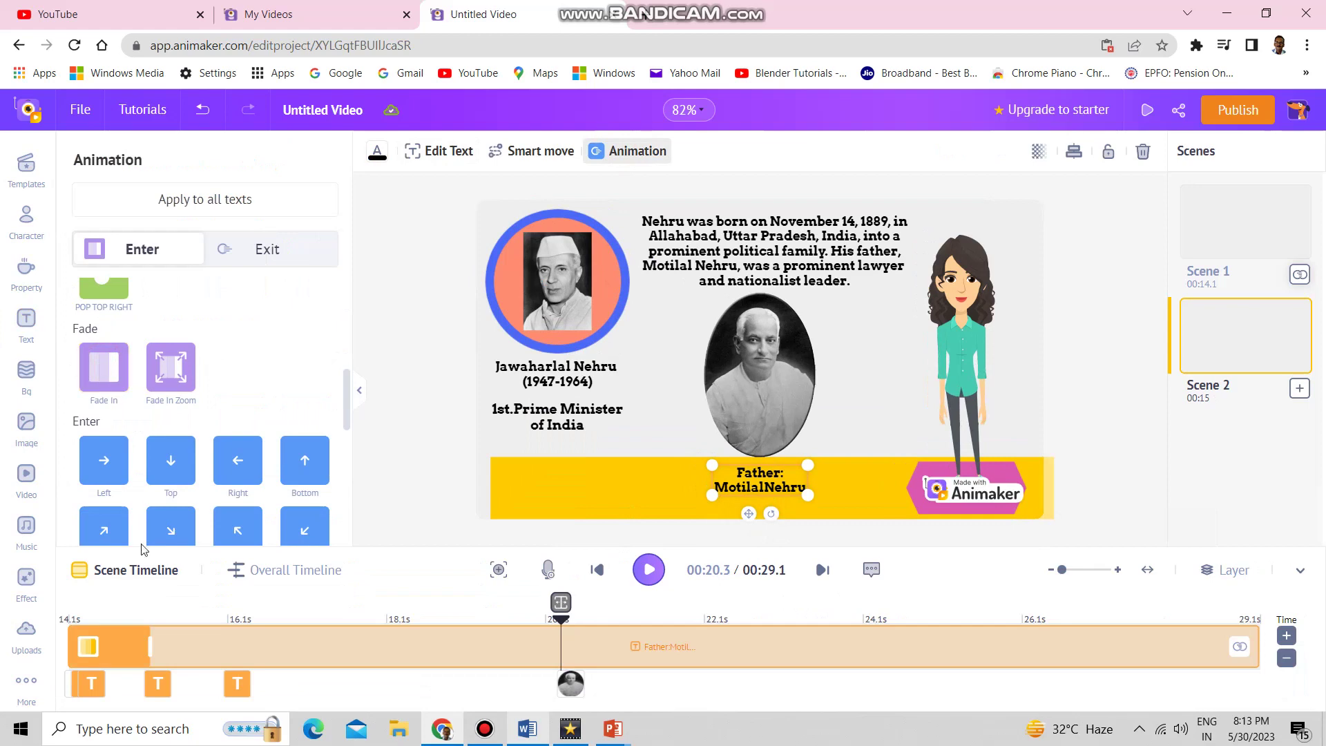
drag(150, 647, 410, 676)
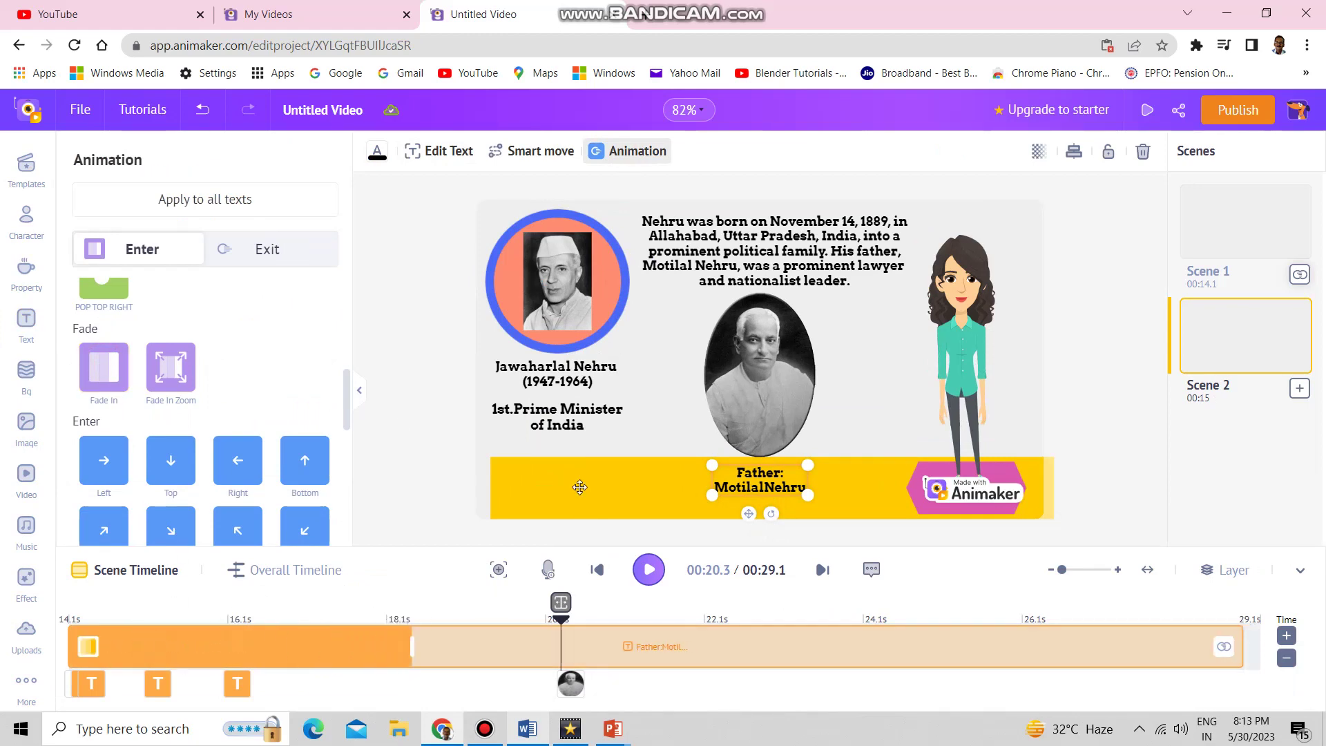
click(1223, 649)
click(621, 157)
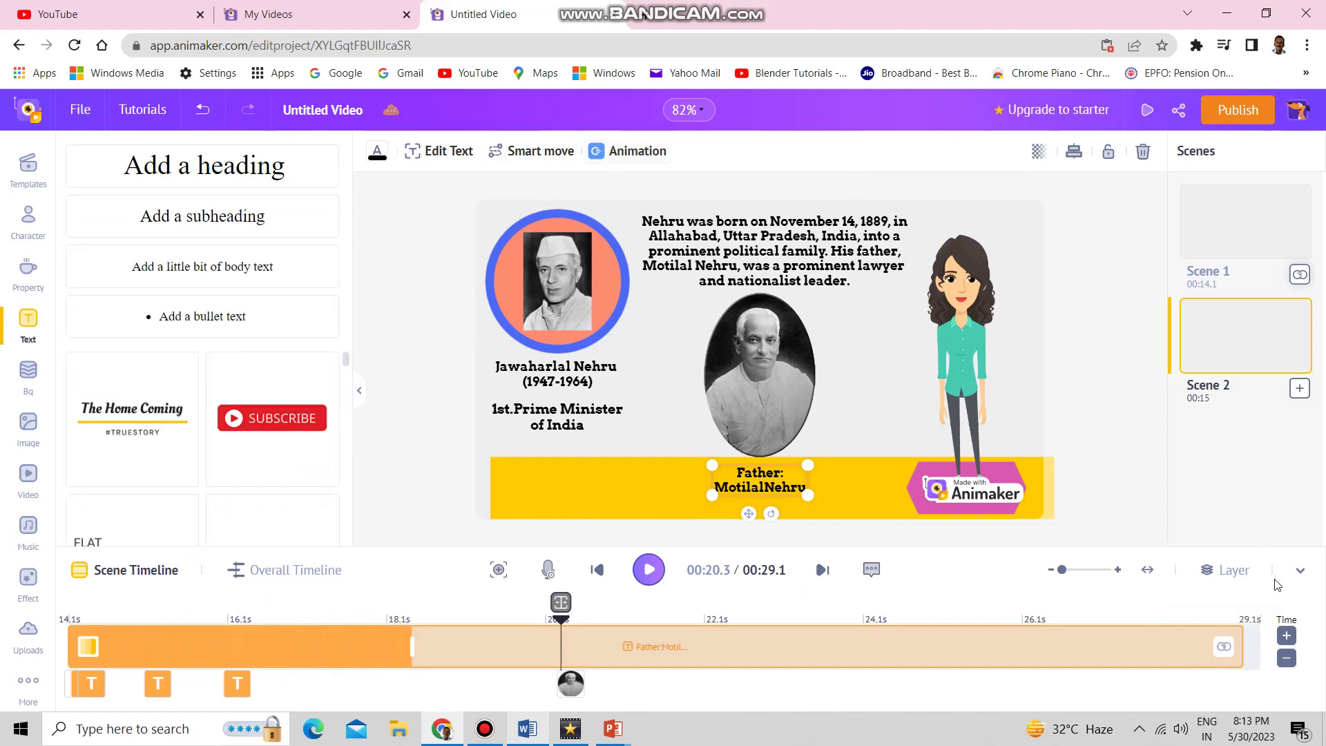
click(1222, 649)
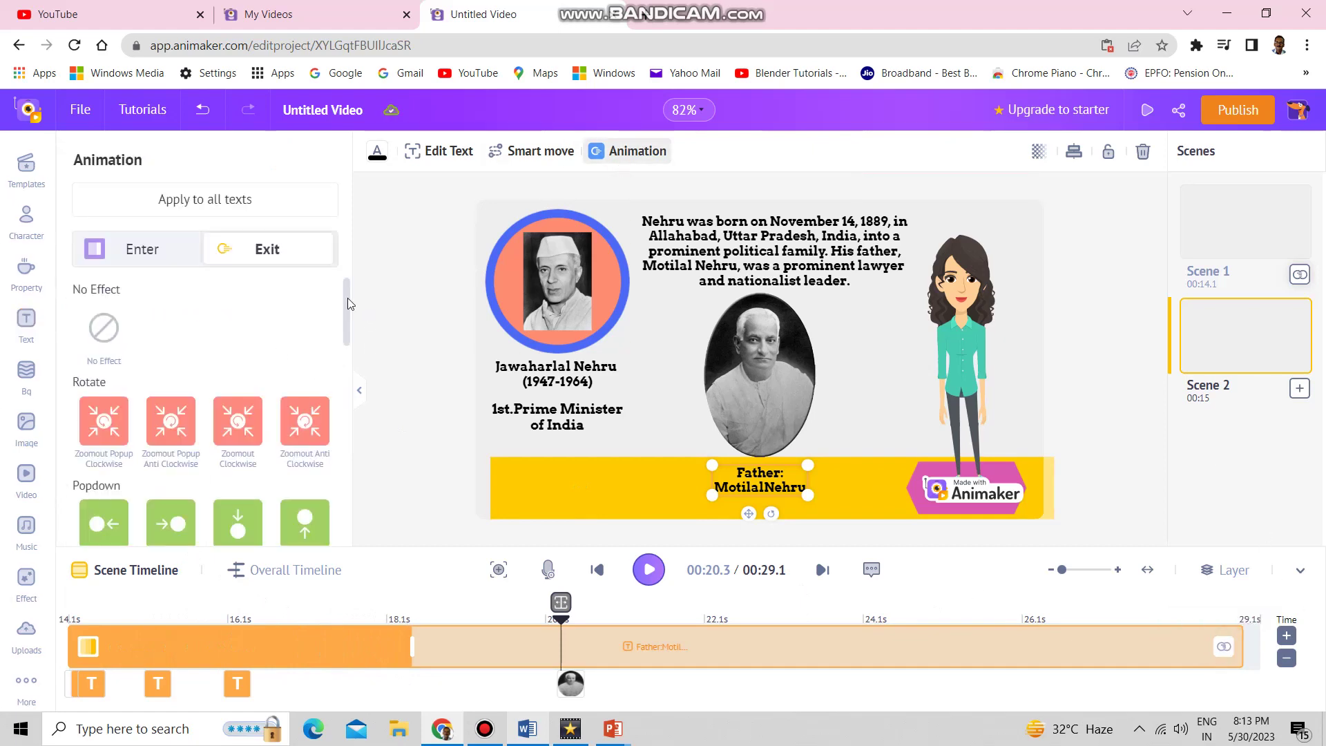
drag(348, 303, 349, 387)
click(103, 425)
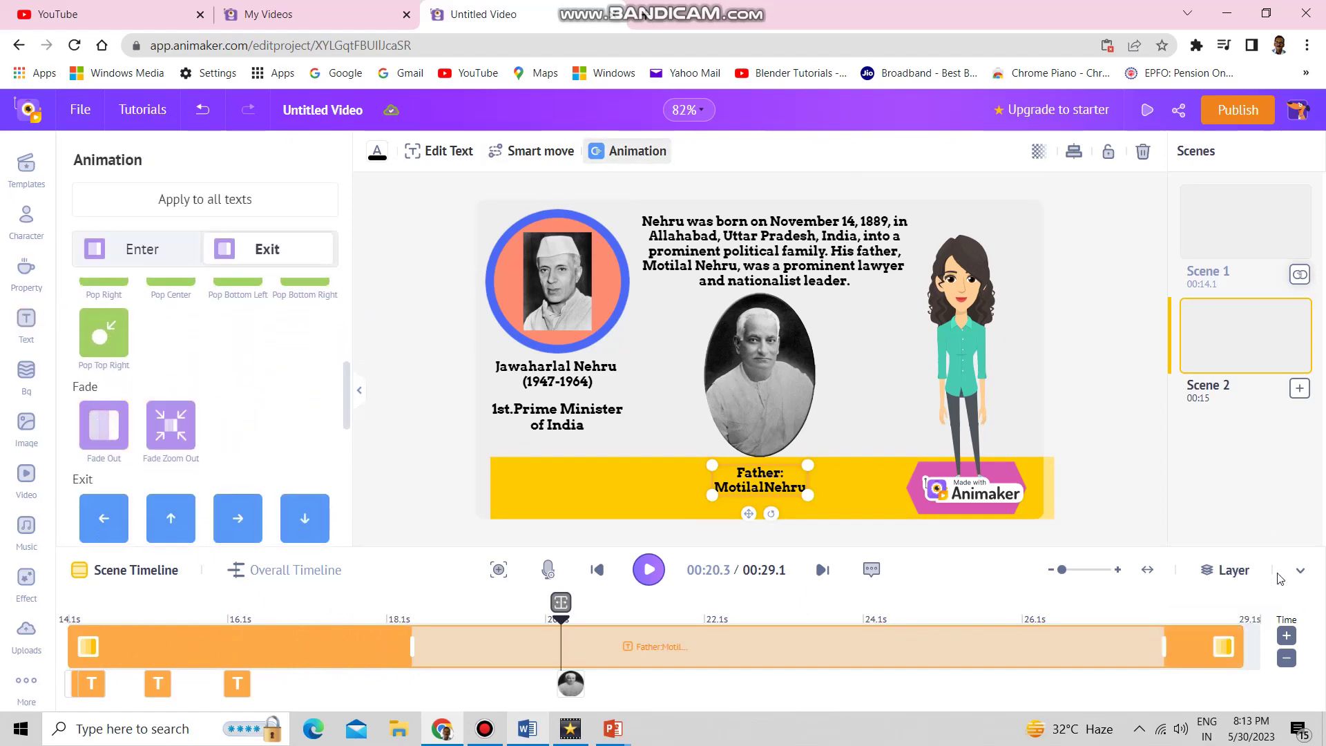
Step: Delay the caption's start to 00:19.1 and preview the scene
click(696, 589)
drag(696, 588, 917, 617)
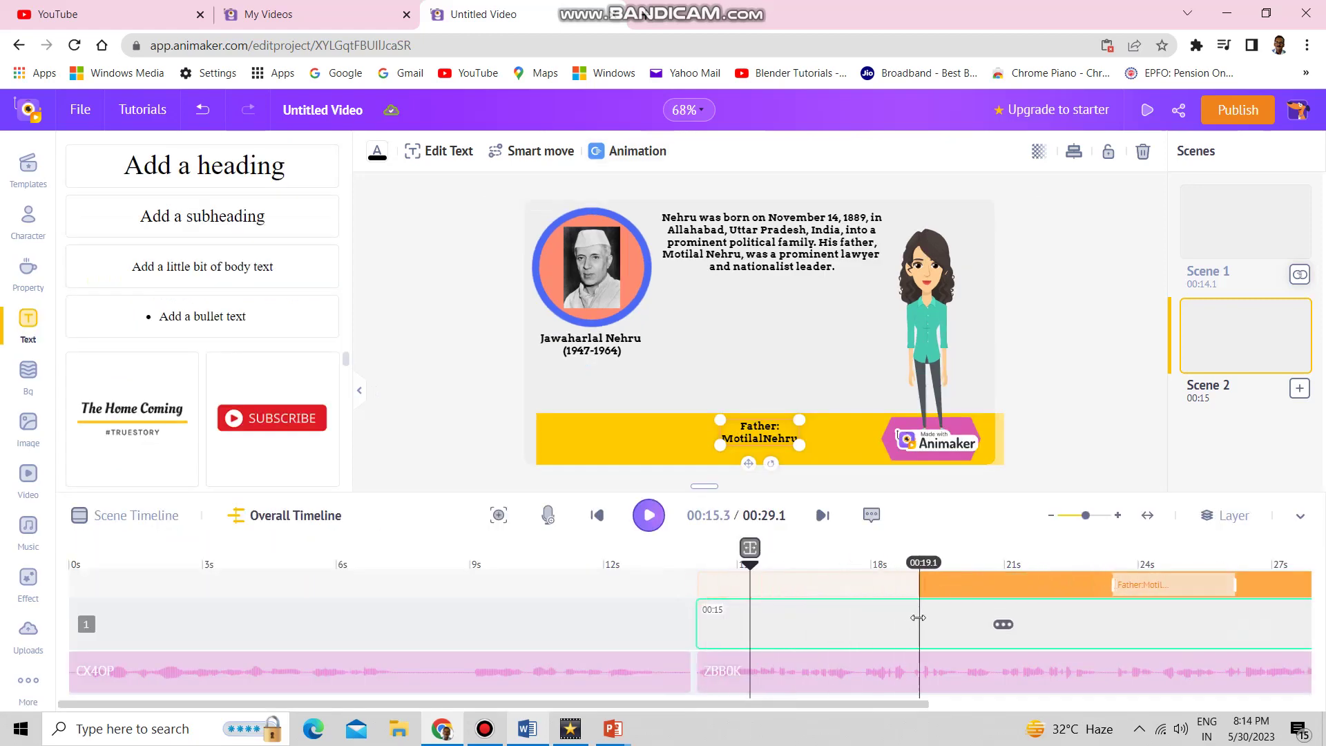
click(649, 517)
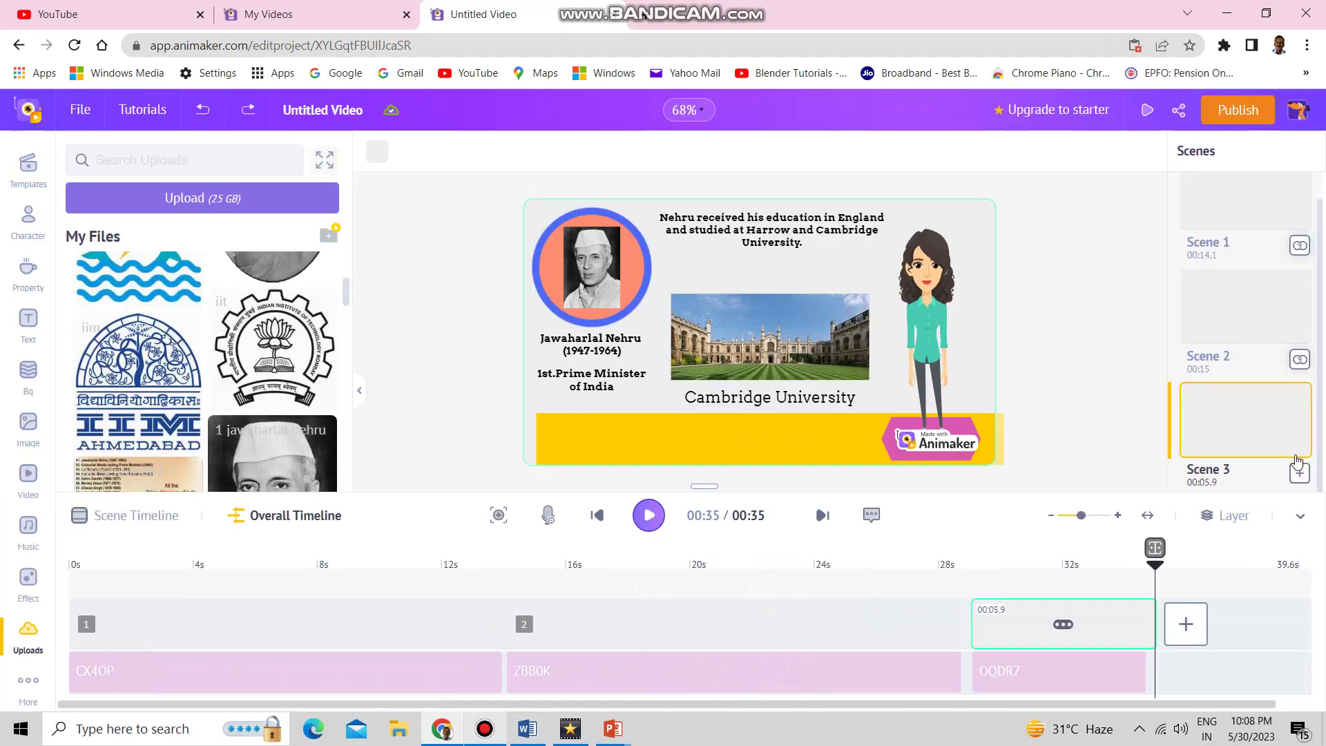
Step: Open the options menu for the Cambridge education scene
click(1296, 450)
Step: Duplicate the Cambridge scene and delete the copy's Cambridge University photo and caption
click(1271, 395)
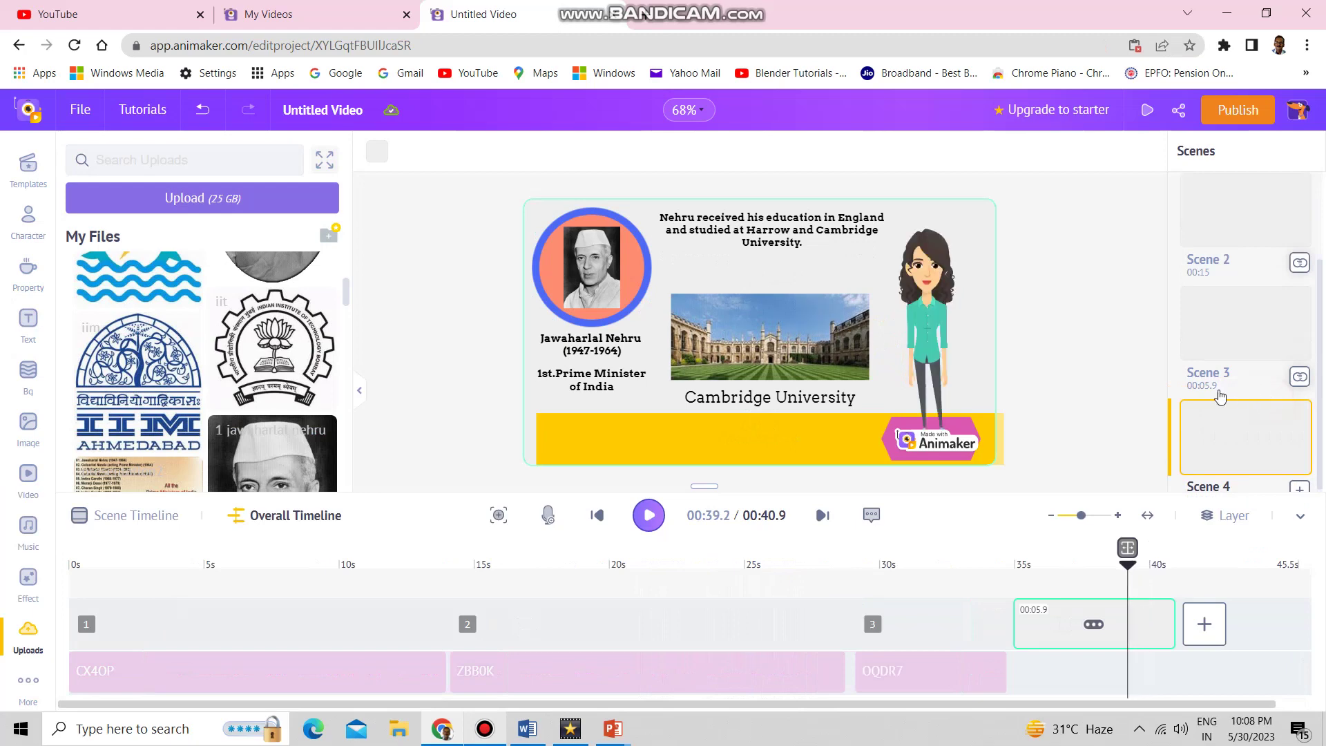
click(1060, 626)
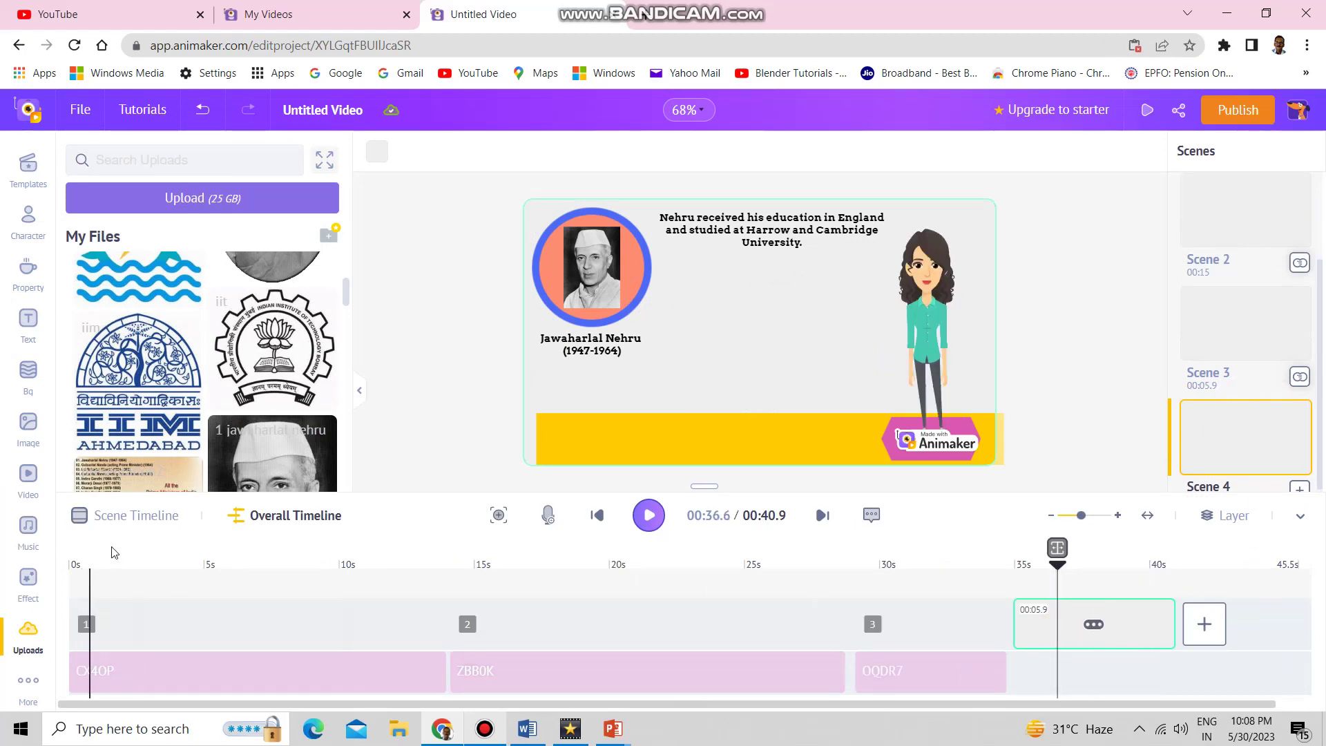
click(121, 525)
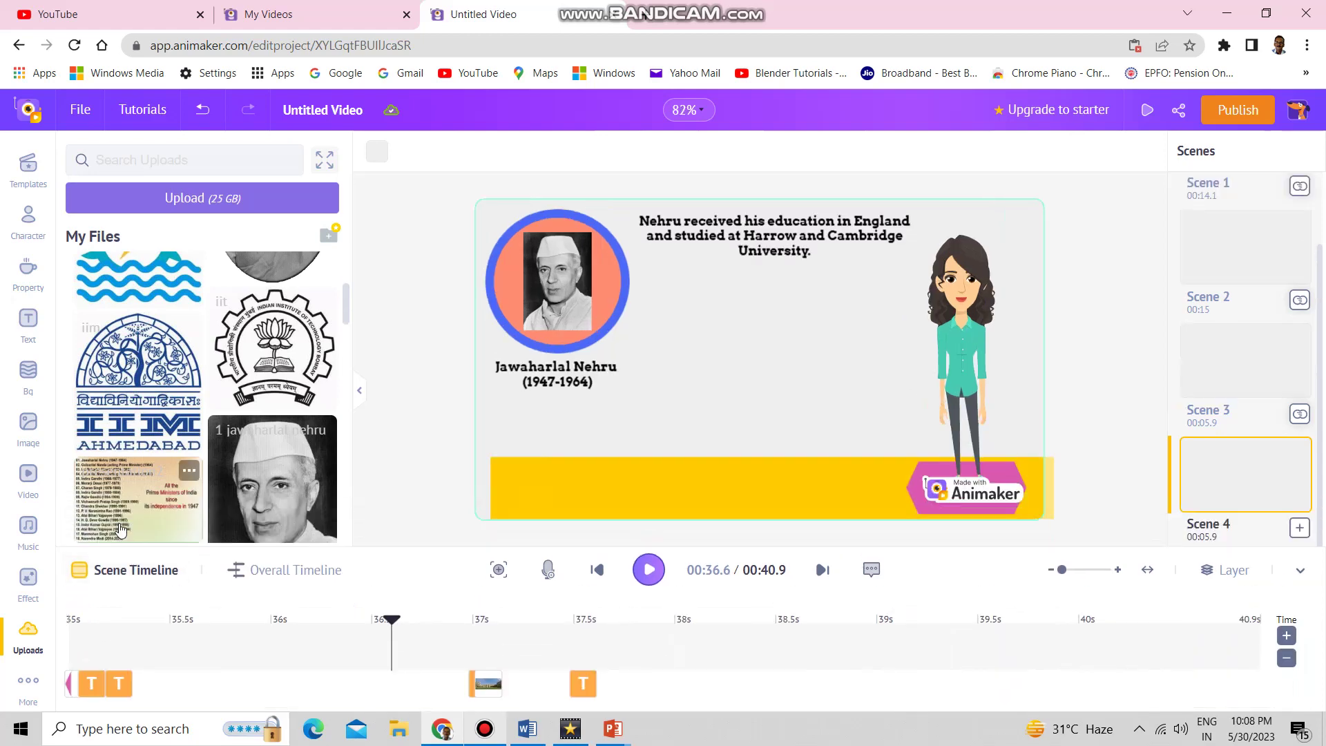
click(705, 622)
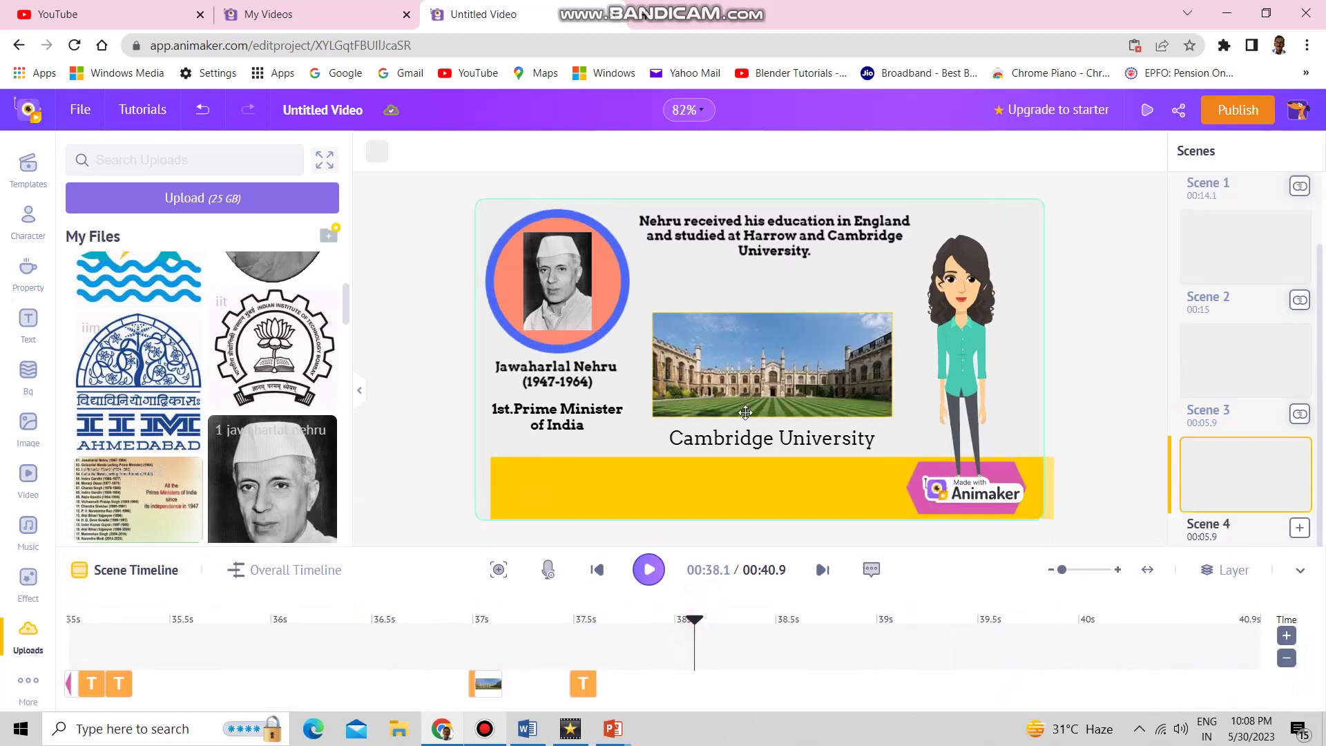
click(745, 376)
key(Delete)
click(748, 438)
key(Delete)
Step: Replace the copy's education paragraph with the pasted Indian National Congress text
click(774, 235)
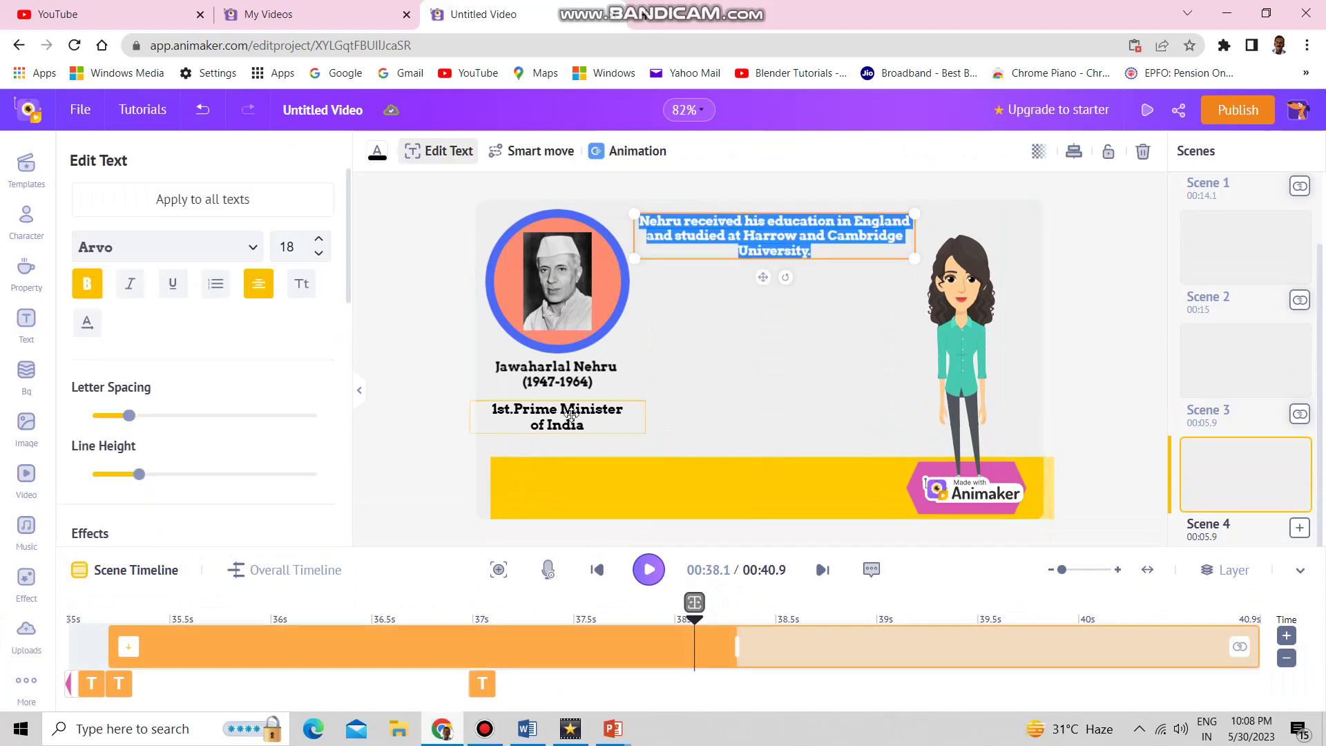
text(Nehru became a prominent figure in the Indian National Congress, which was at the forefront of the Indian independence movement. He worked closely with Mahatma Gandhi and played a crucial role in shaping India's struggle for freedom.)
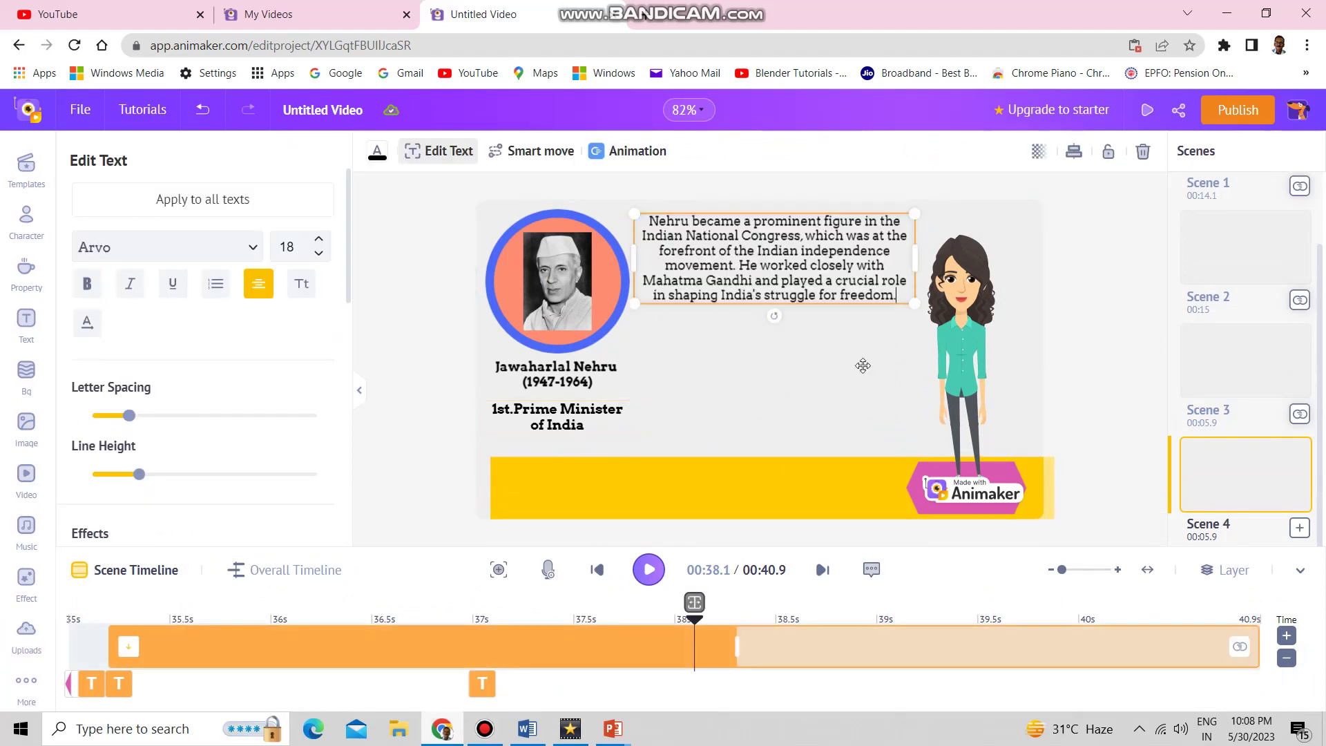
click(28, 635)
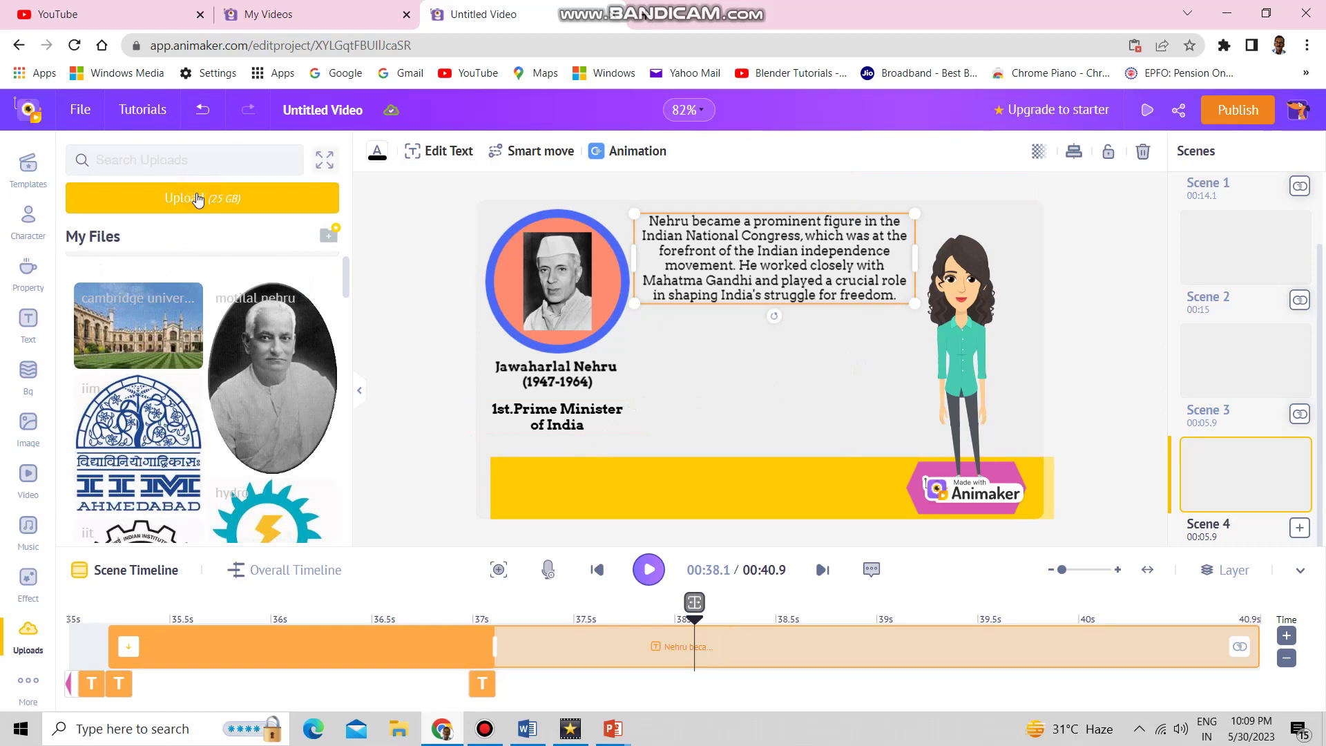
Step: Upload the Gandhi Nehru and Indian National Congress images and add the Congress cow drawing to Scene 4
click(198, 199)
click(294, 141)
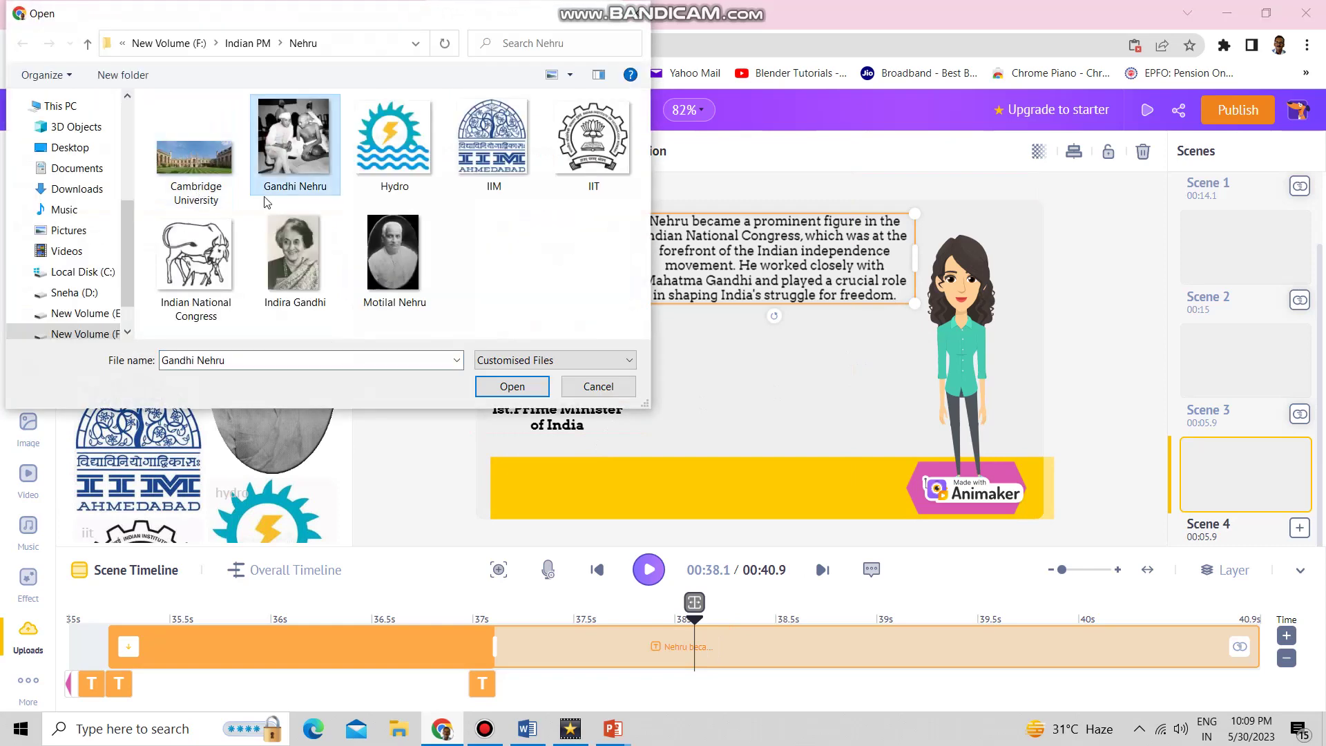
ctrl+click(199, 254)
click(513, 386)
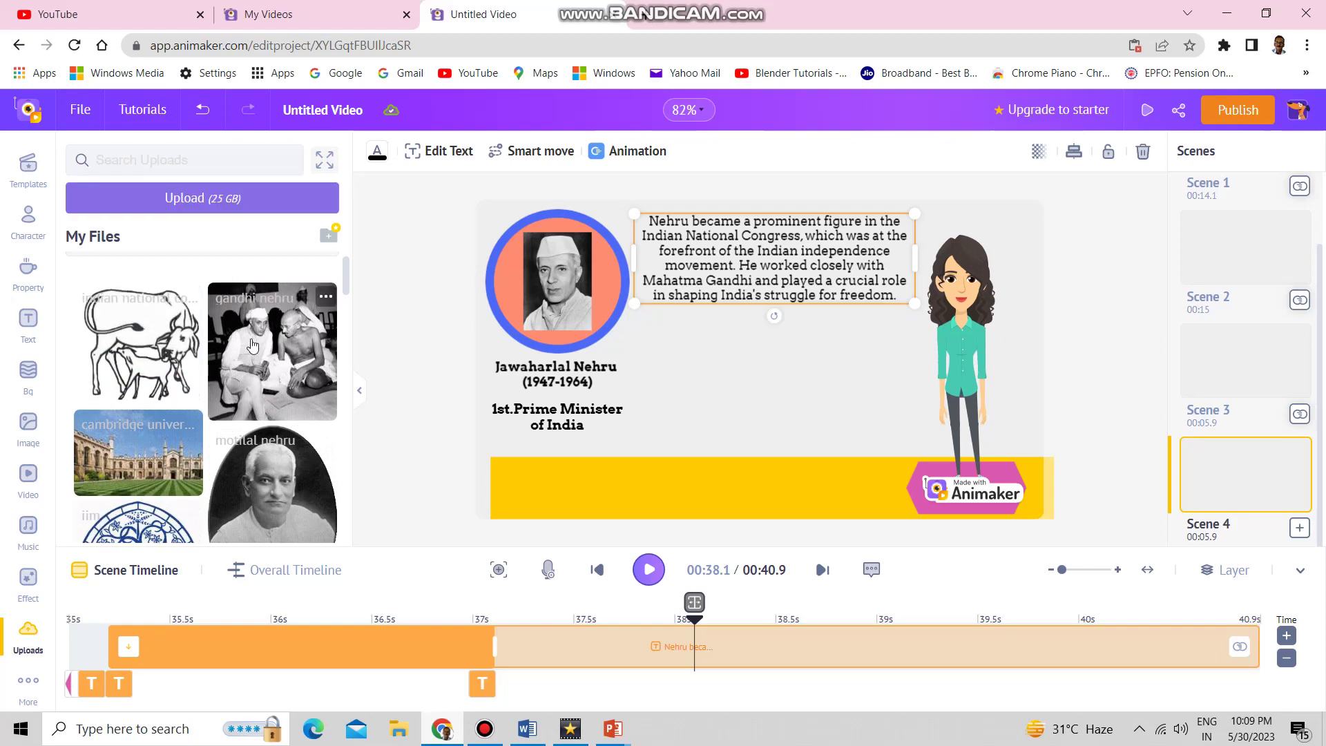
click(150, 332)
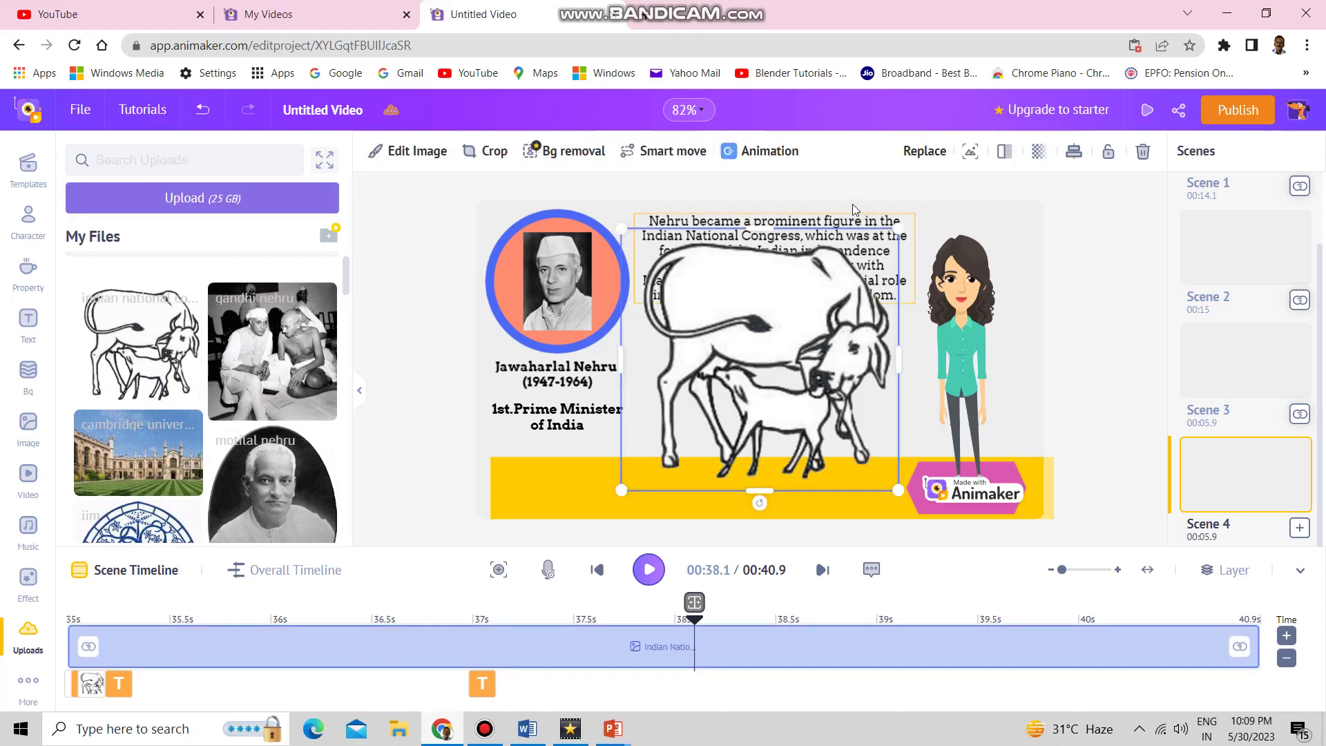
Step: Shrink the cow drawing below the Congress paragraph and add a small Gandhi Nehru photo beside it
drag(898, 228, 730, 506)
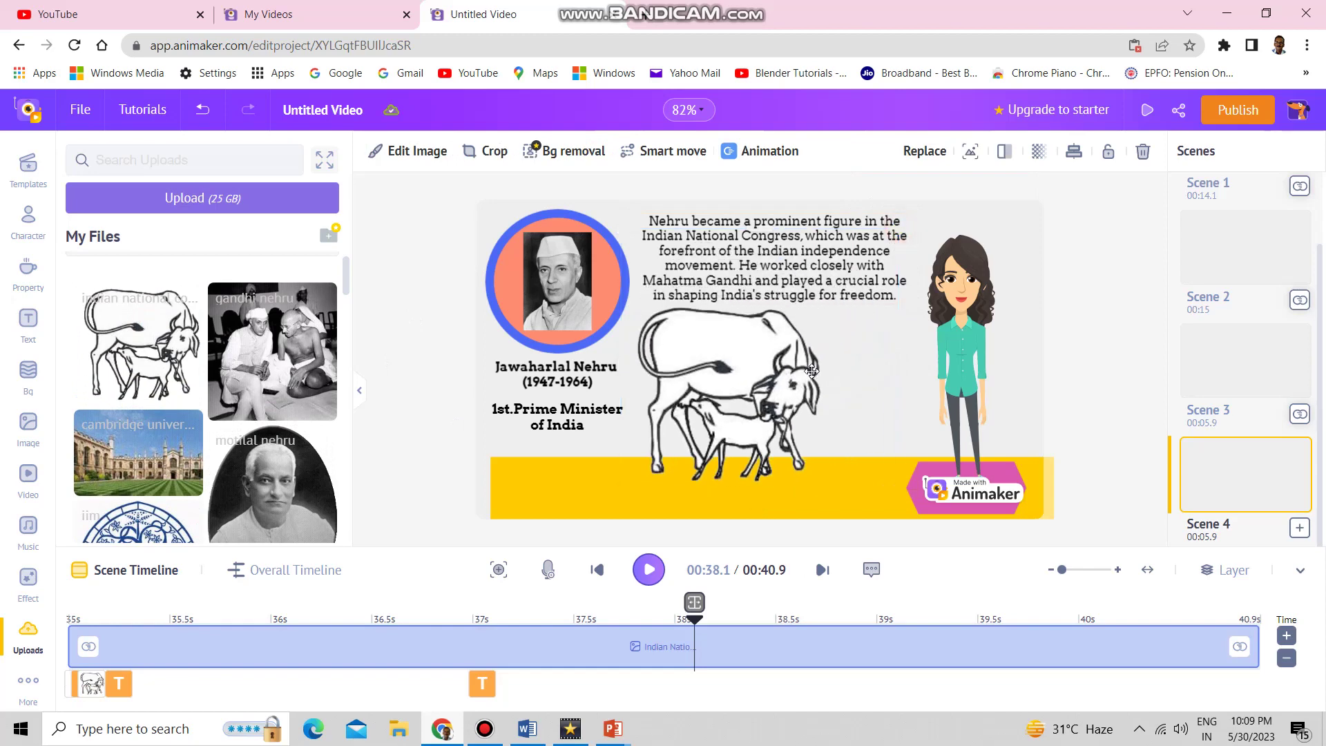
drag(673, 425, 700, 372)
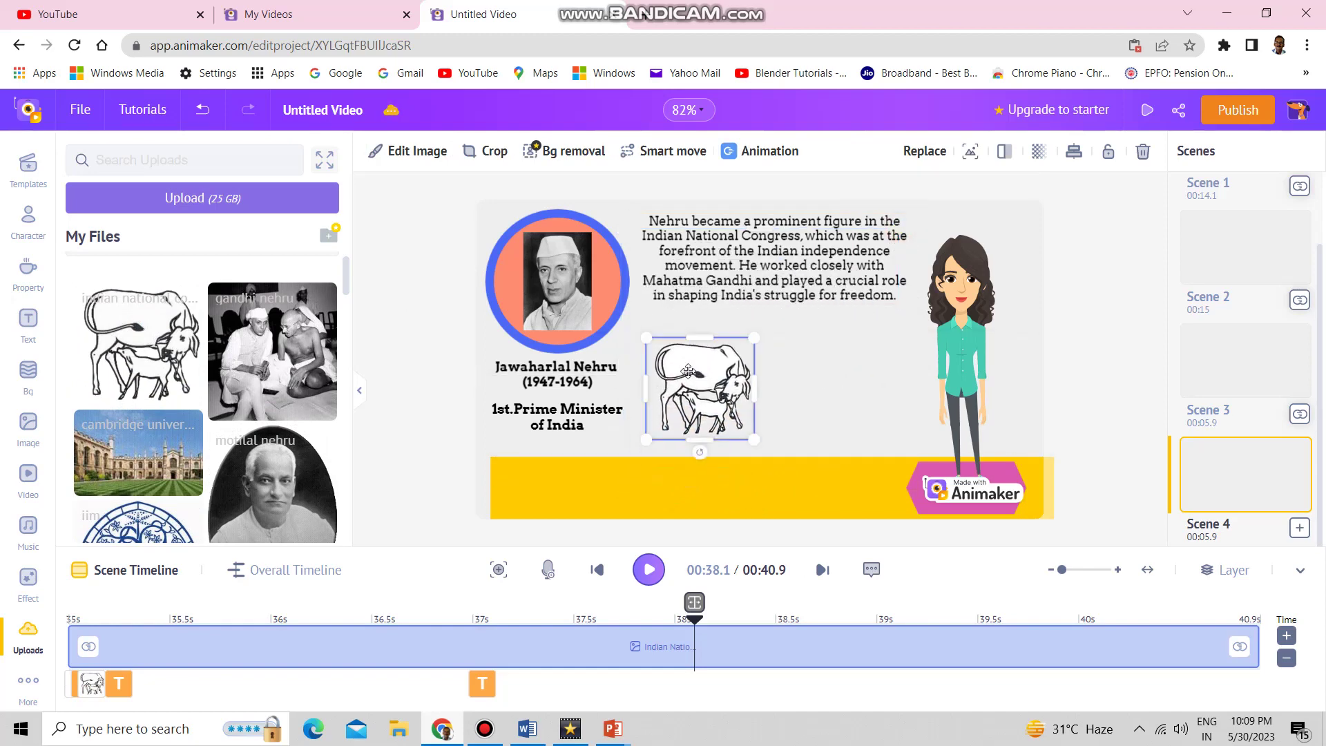
click(296, 324)
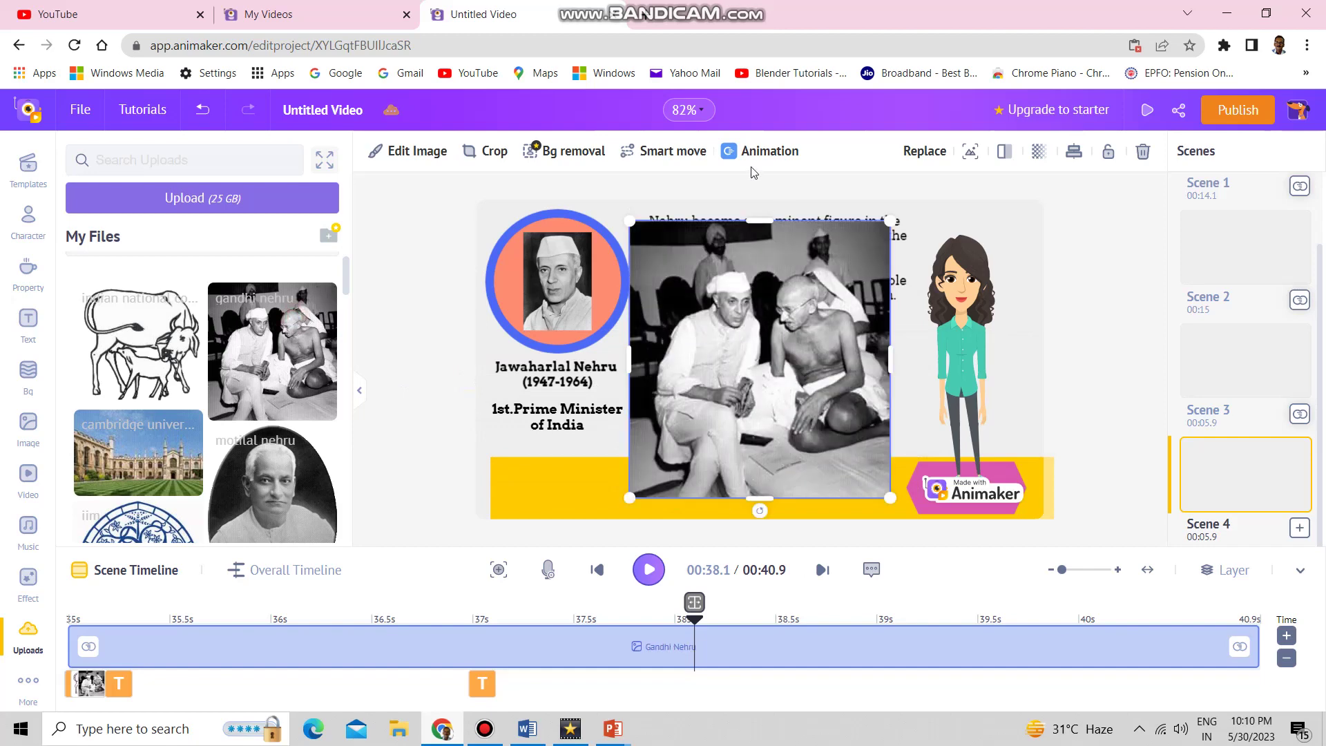
mouse_move(628, 221)
mouse_down()
mouse_move(783, 384)
mouse_move(836, 343)
mouse_up()
click(700, 386)
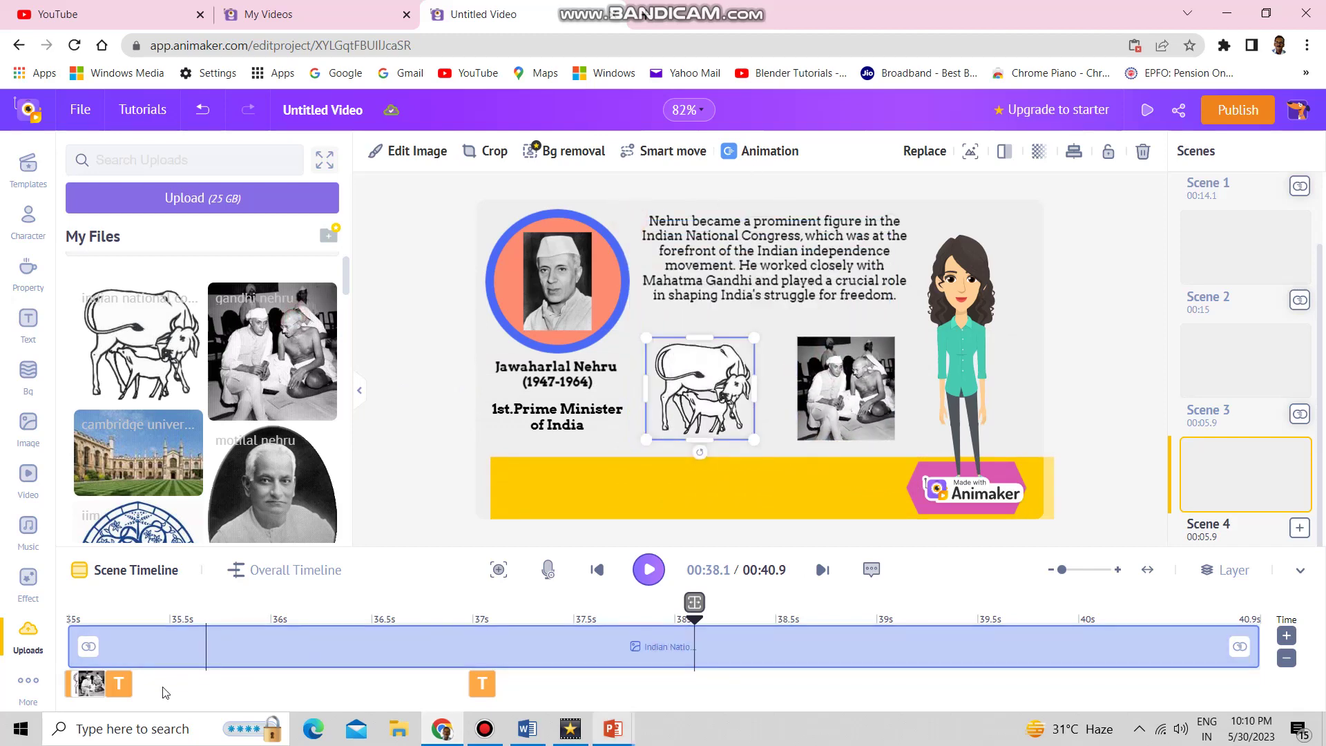
mouse_move(87, 683)
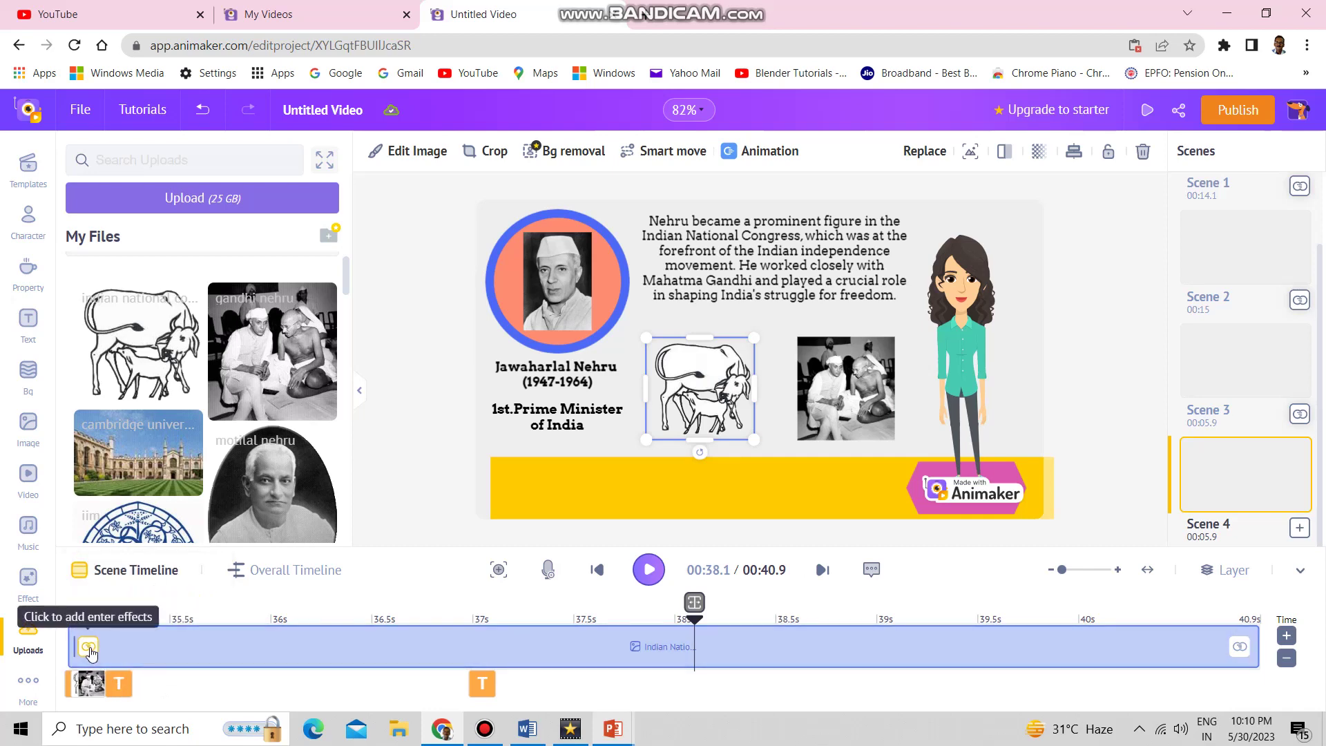
Step: Give the cow drawing a lengthened Split Reveal Right entrance and a longer Fade Out exit
click(88, 648)
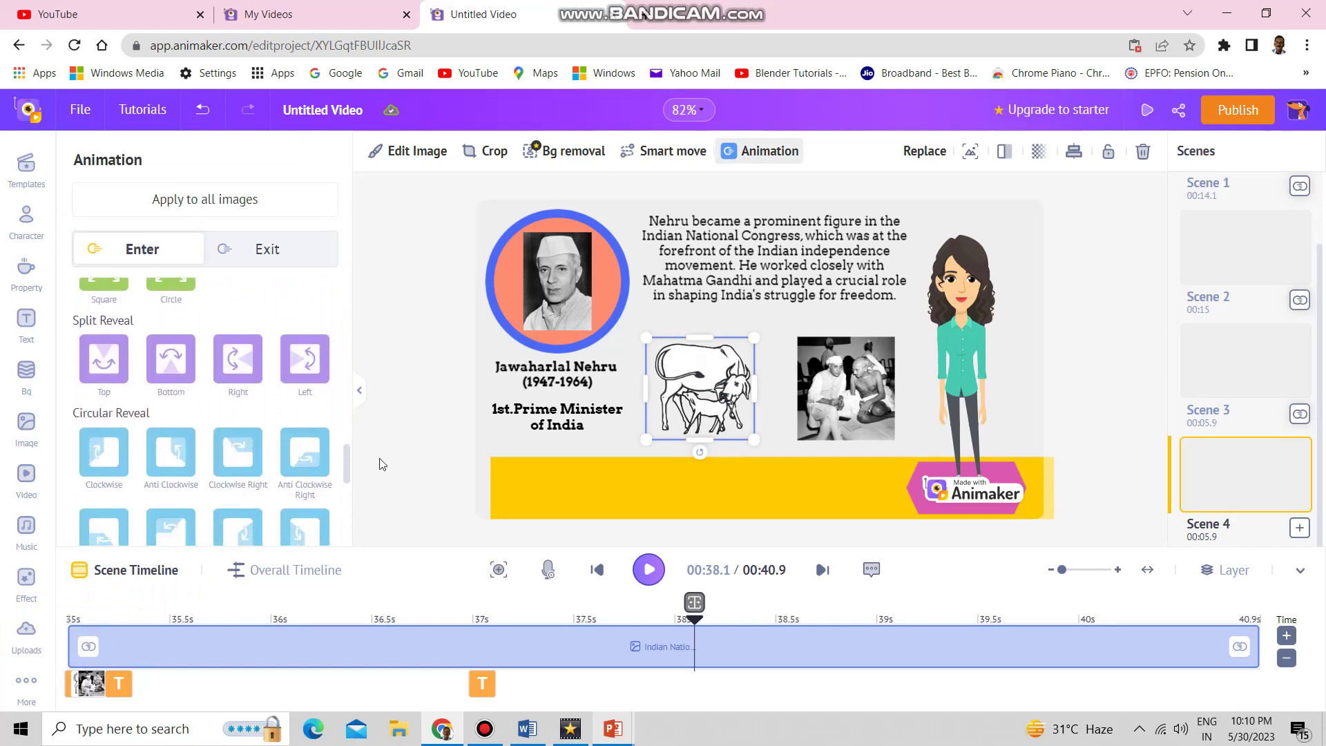
click(239, 355)
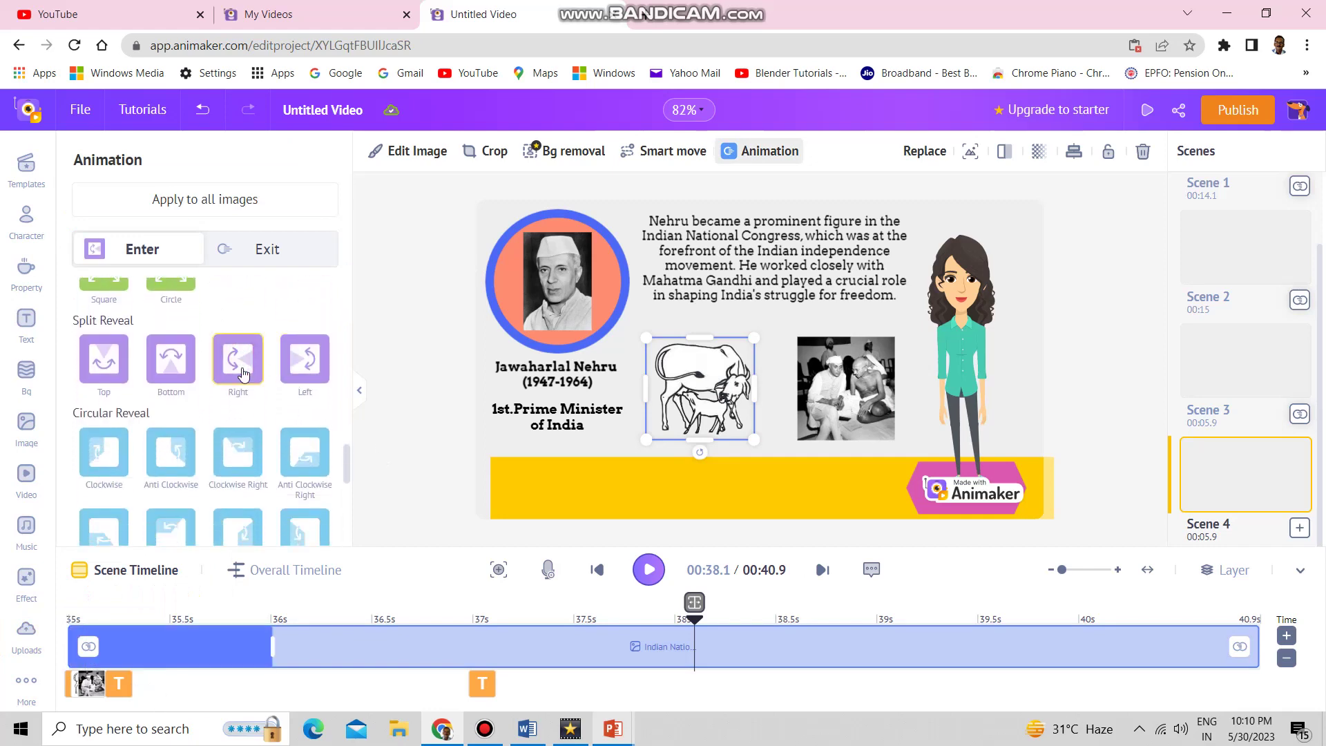
drag(270, 644, 394, 646)
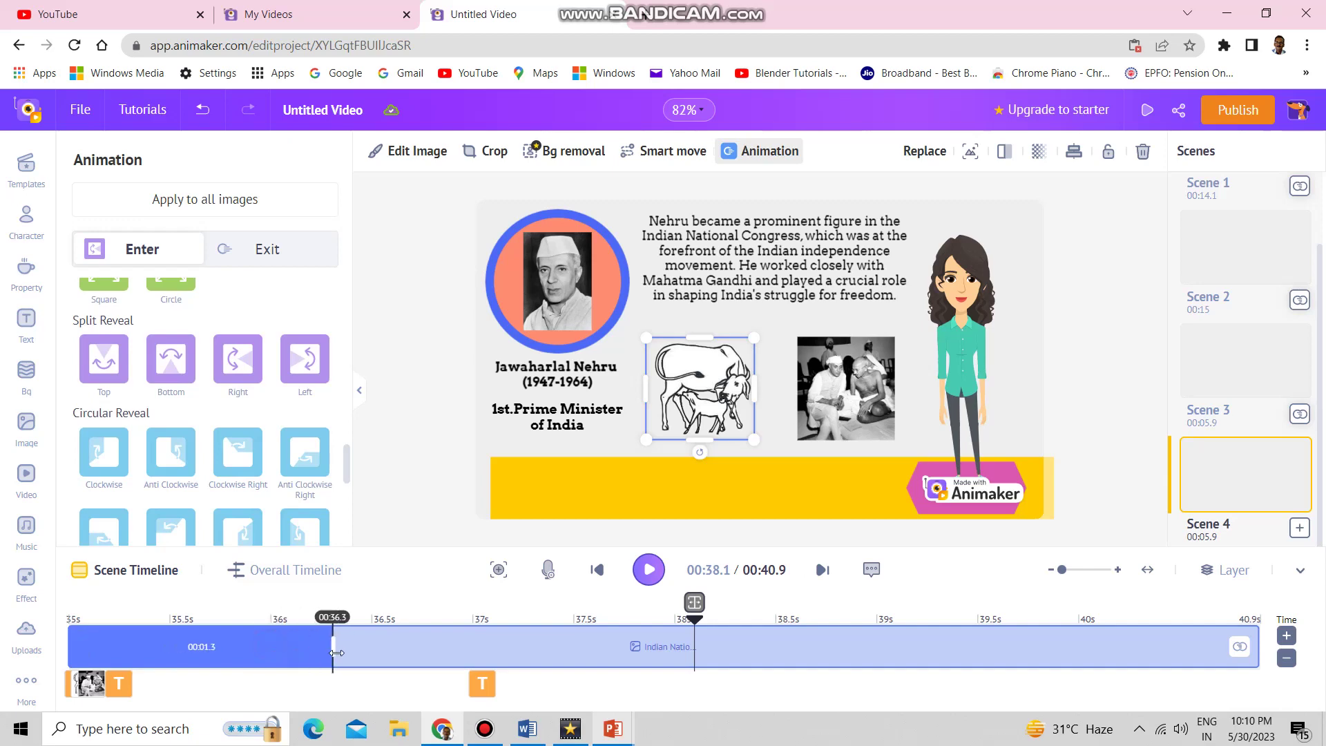
click(1238, 650)
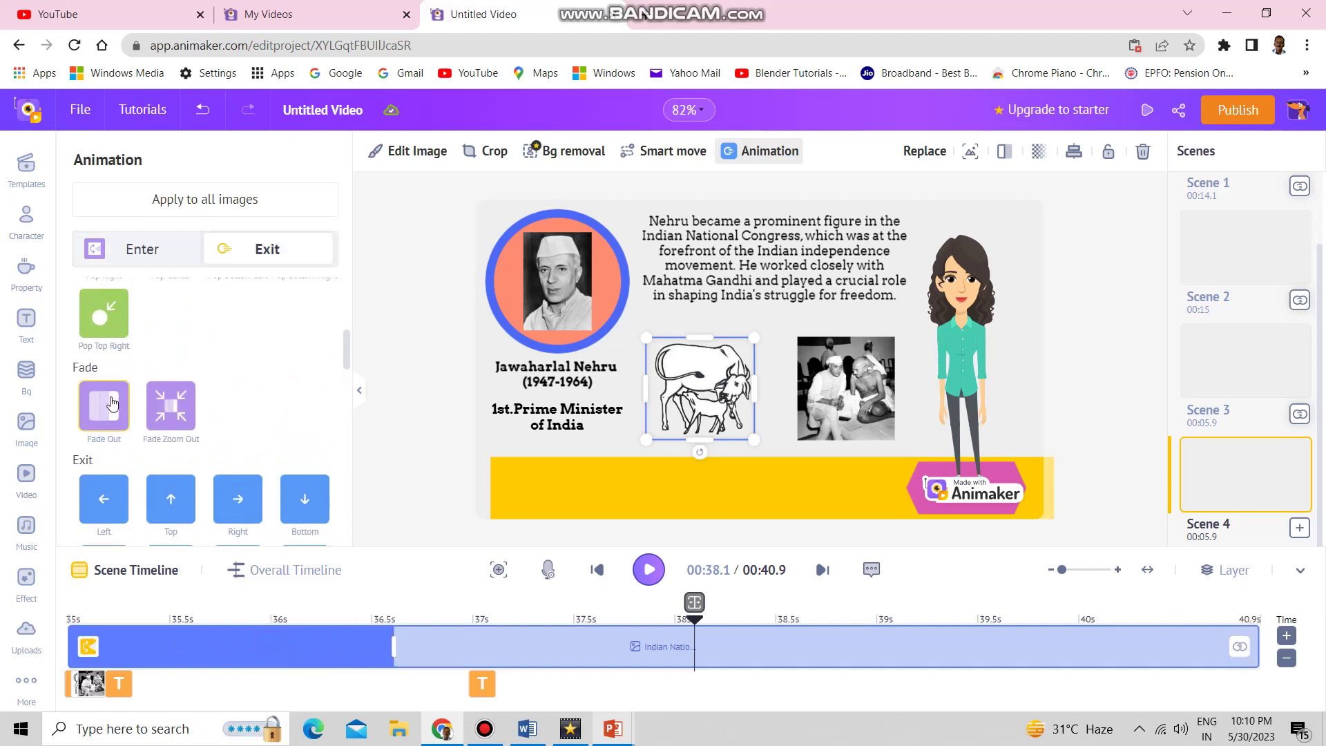
click(110, 404)
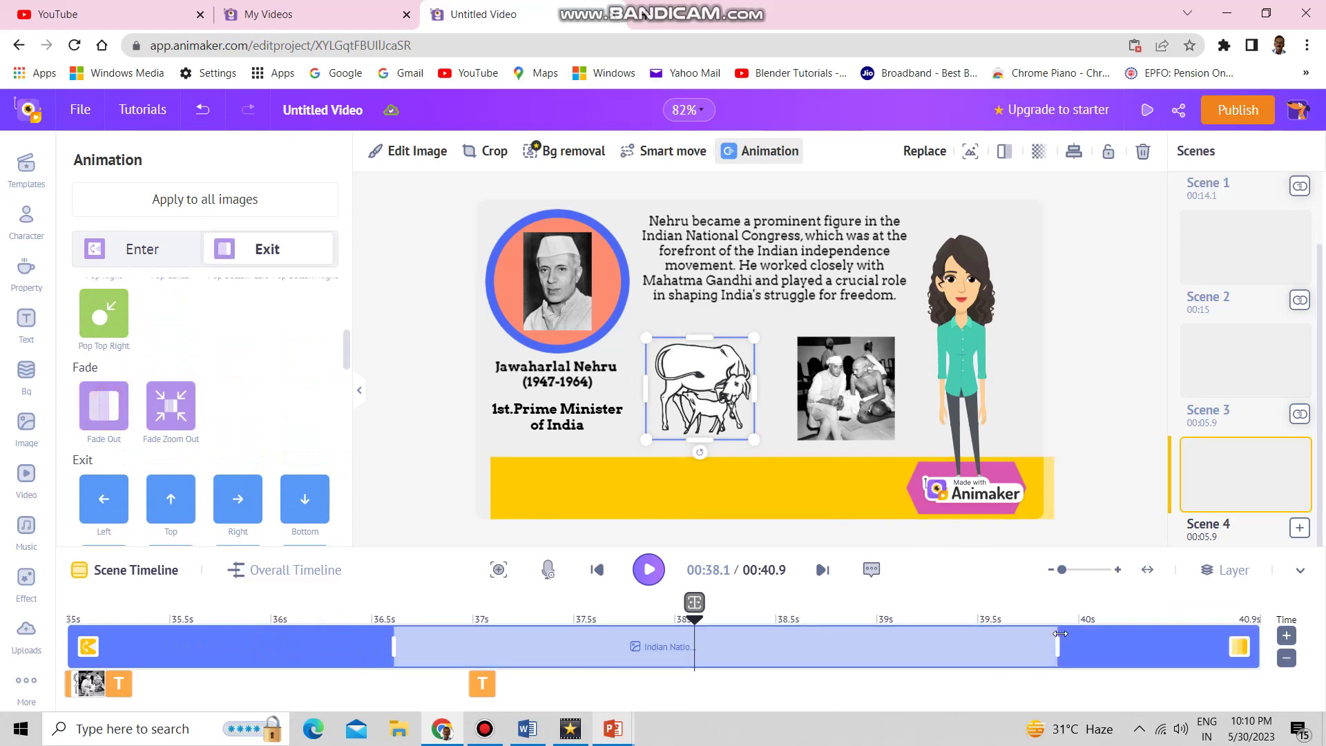
drag(1059, 647, 975, 647)
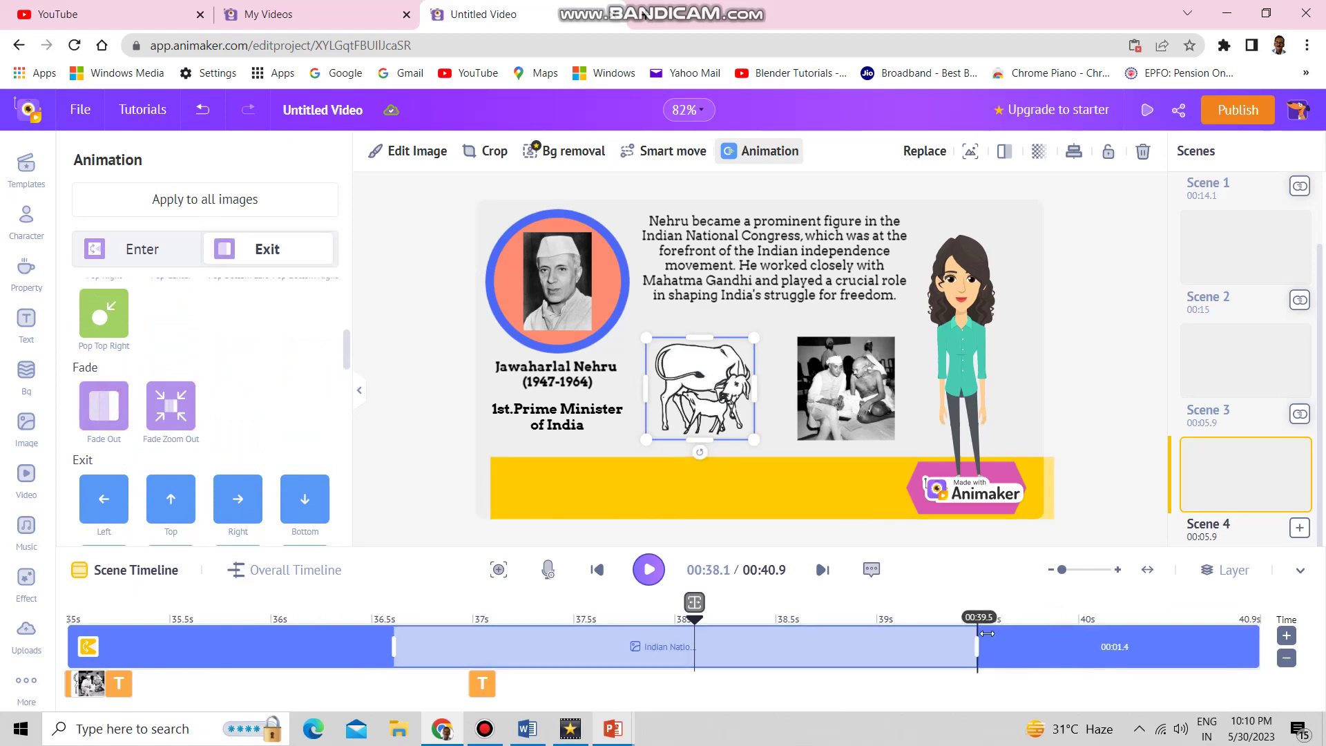
Step: Give the Gandhi Nehru photo a Fade In lasting to 00:36.1 and a slightly earlier fade-out
click(86, 682)
mouse_move(85, 649)
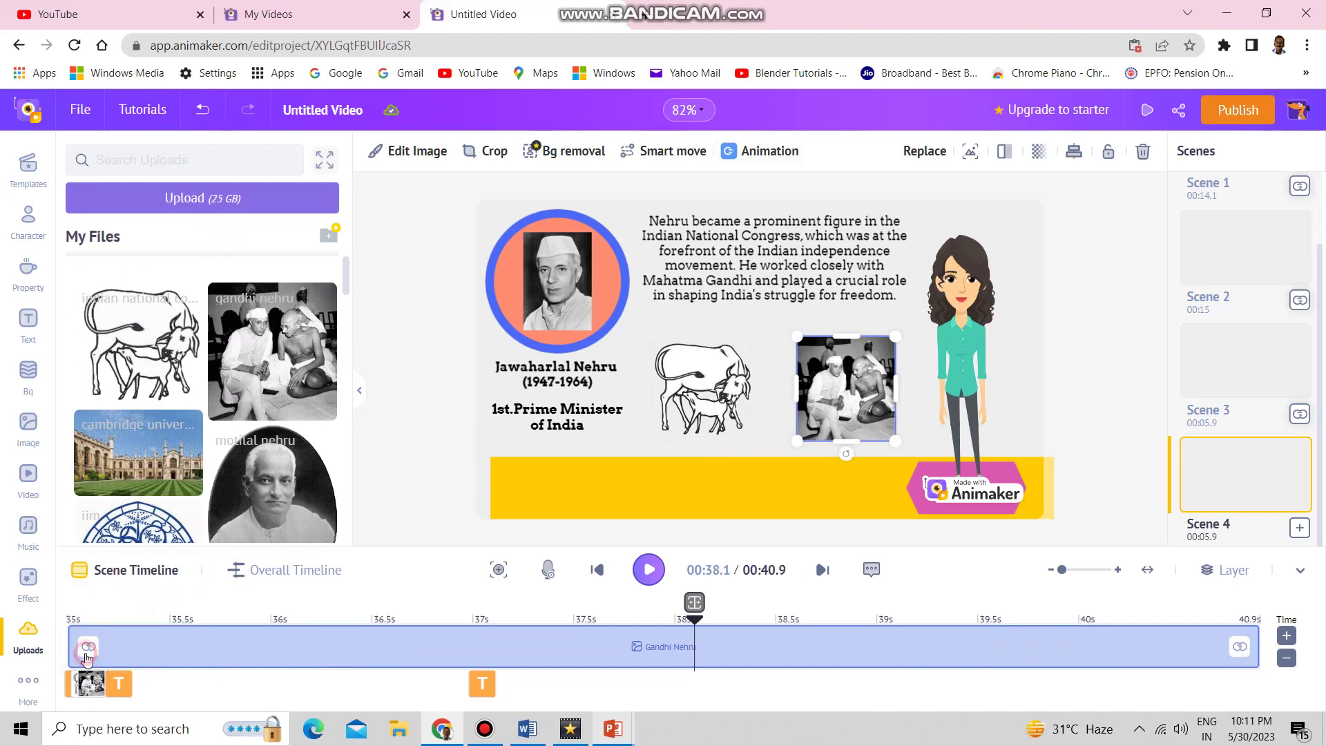
click(87, 647)
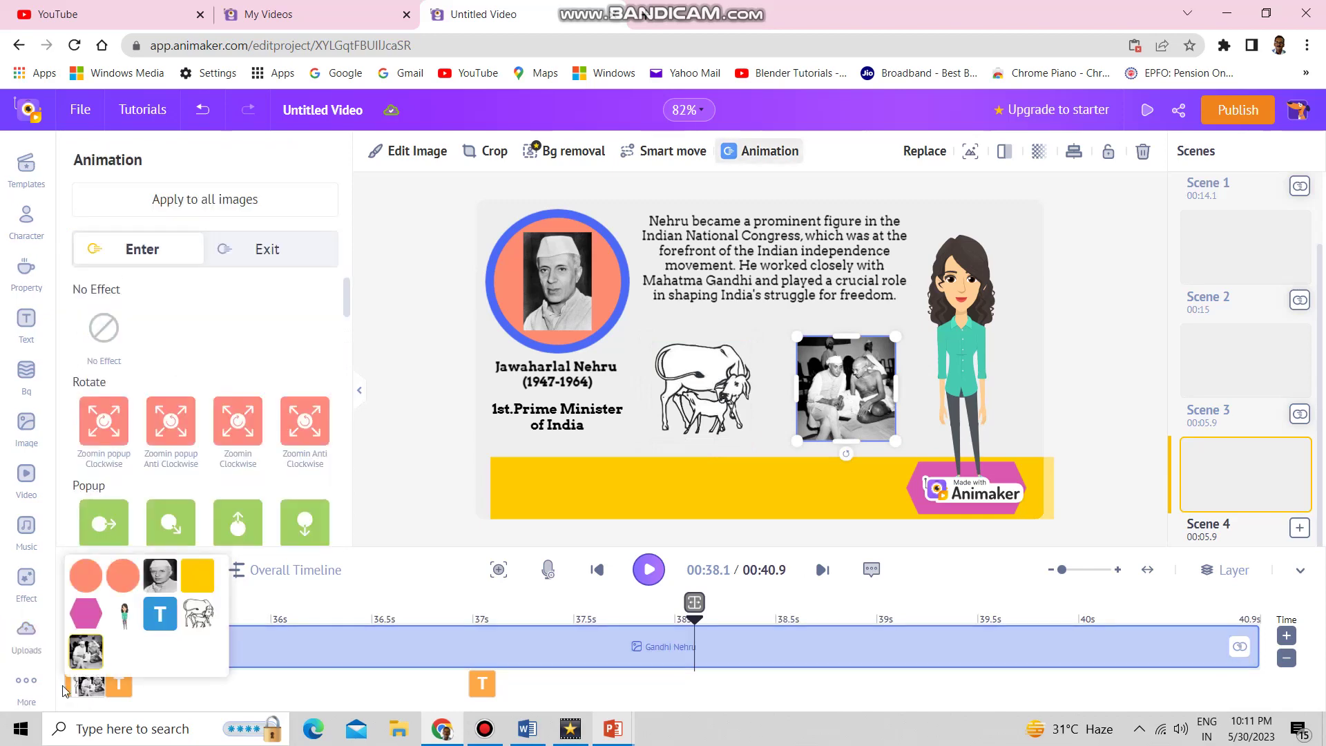
scroll(239, 483, down, 5)
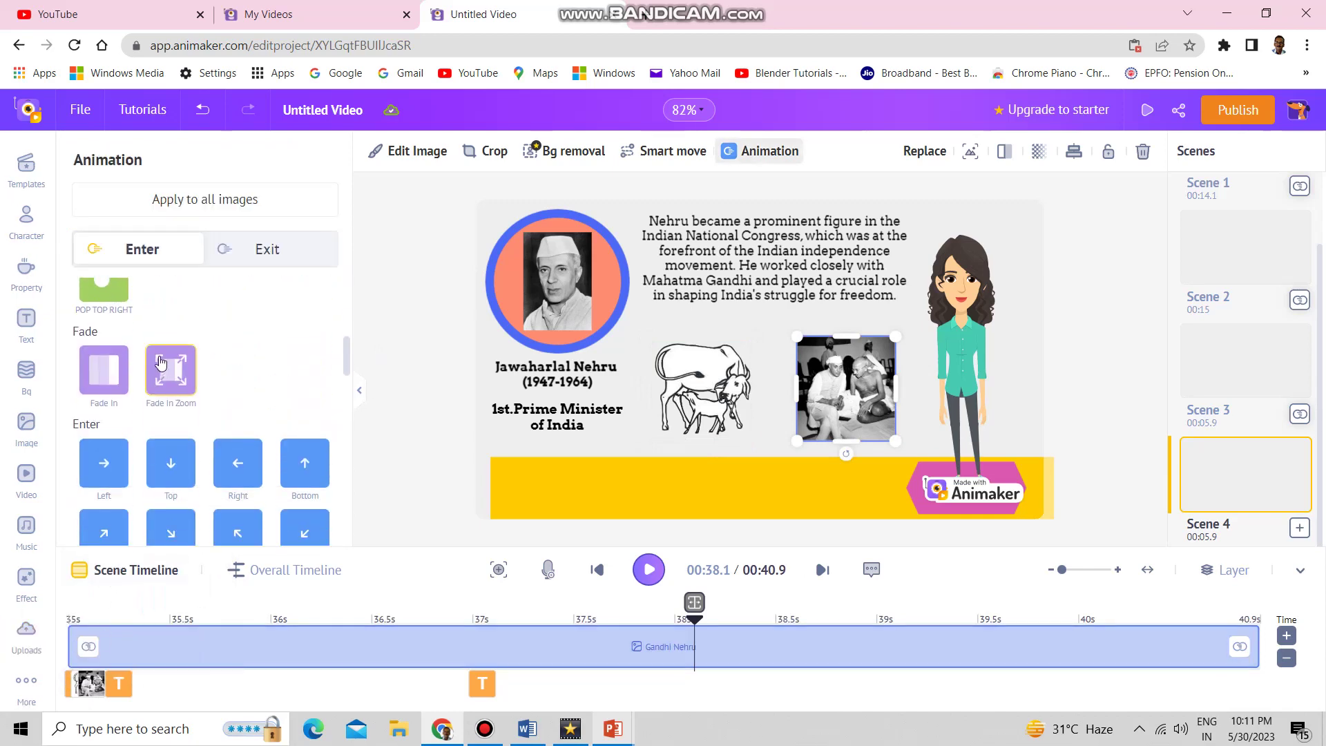
click(86, 379)
drag(274, 643, 396, 663)
click(1241, 647)
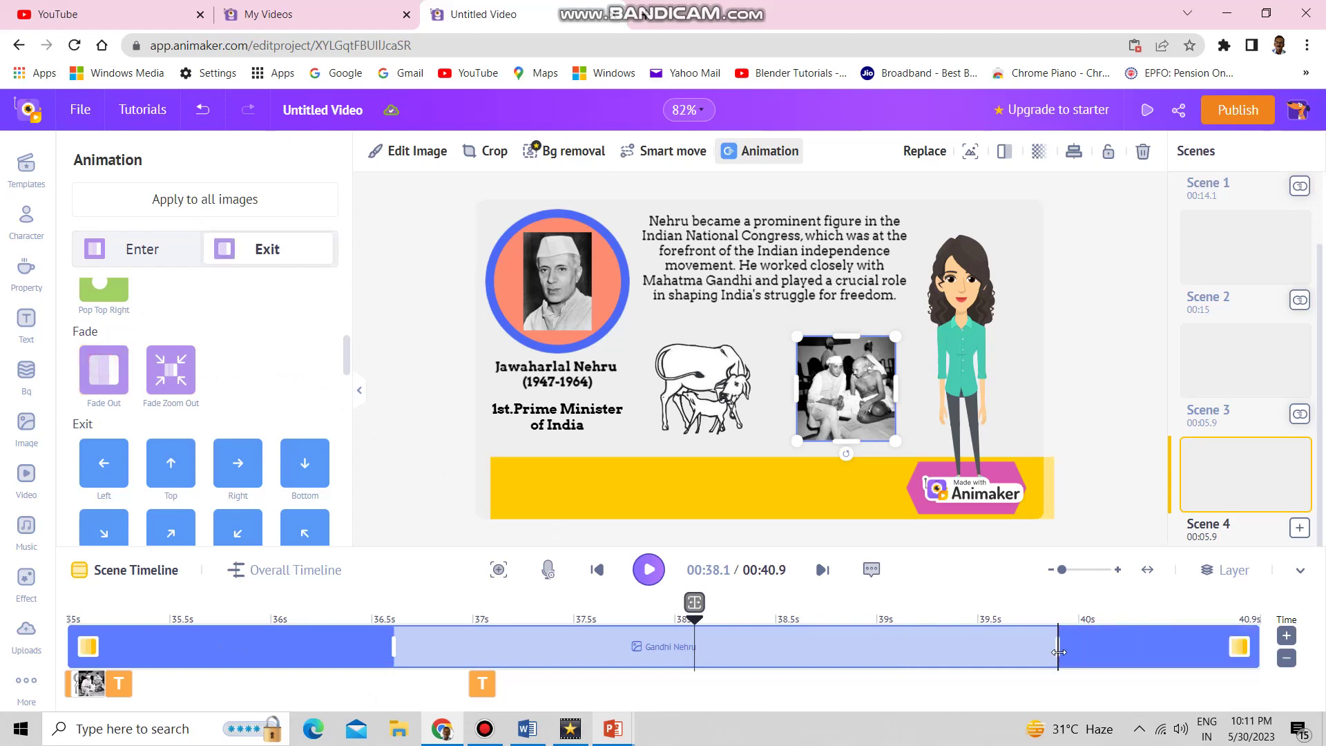
drag(1058, 651, 1051, 650)
click(701, 387)
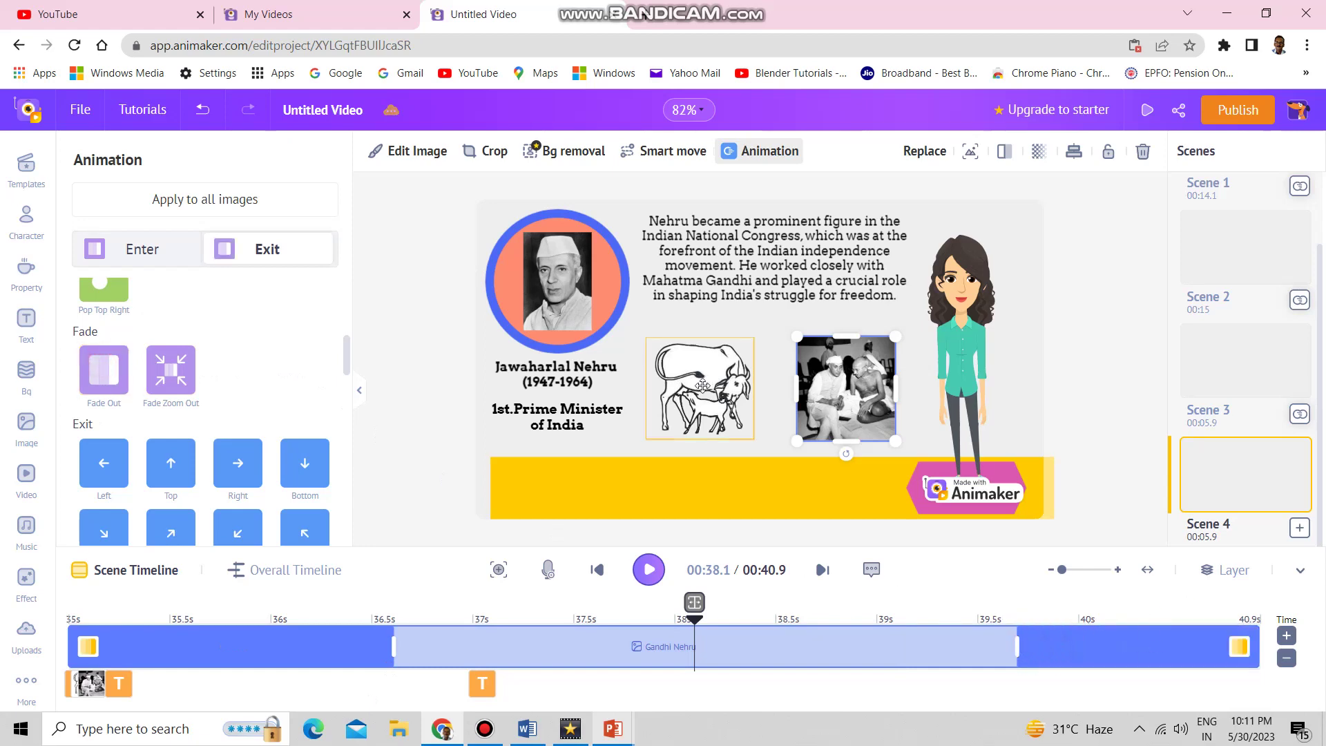
double_click(722, 269)
key(ctrl+c)
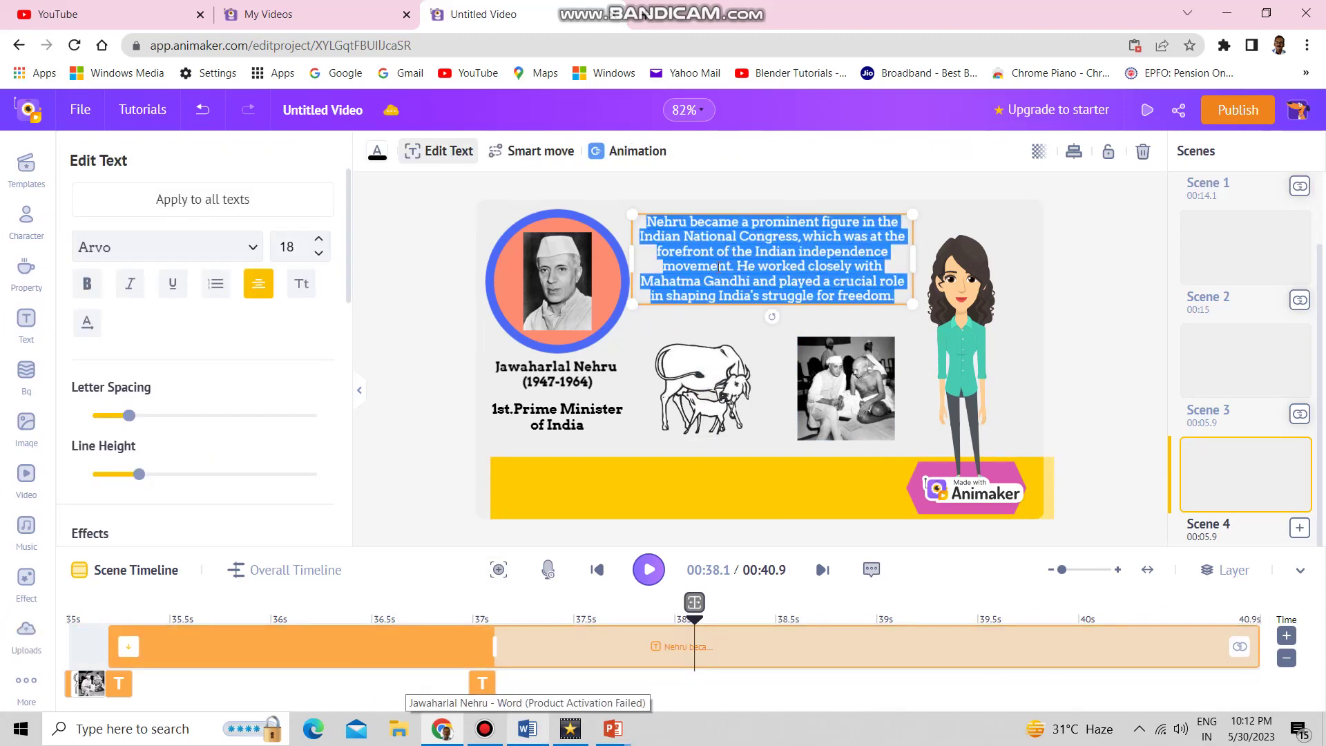
Step: Make the cartoon woman lip-sync the Congress paragraph in the female English (Indian) voice Aditi
click(974, 307)
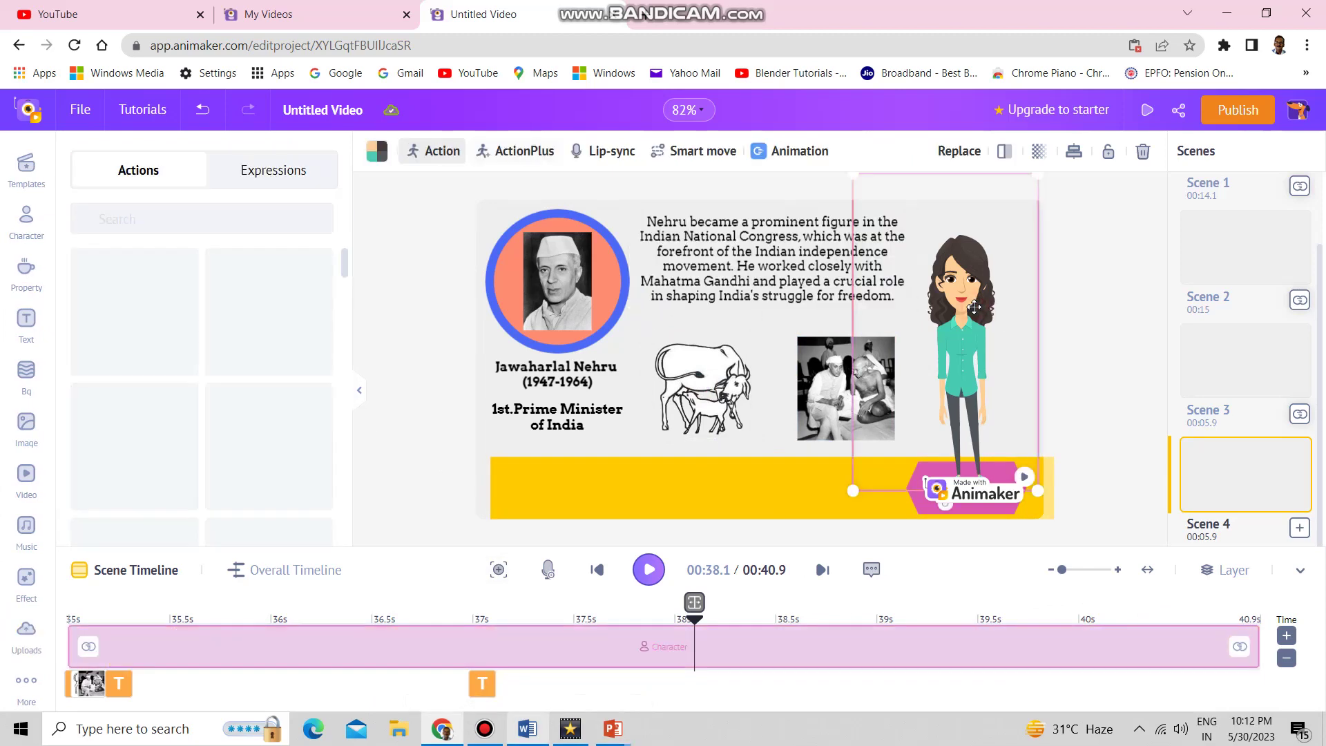
click(596, 153)
click(222, 228)
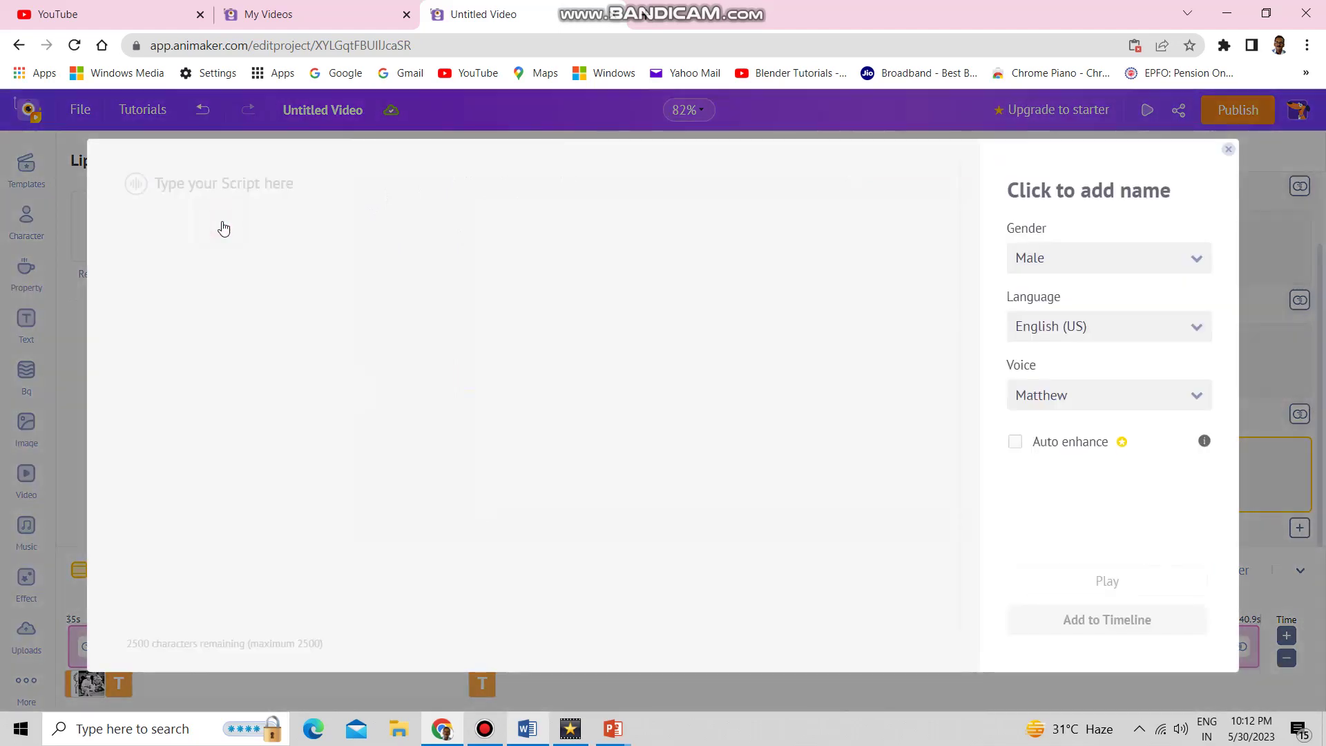
key(ctrl+v)
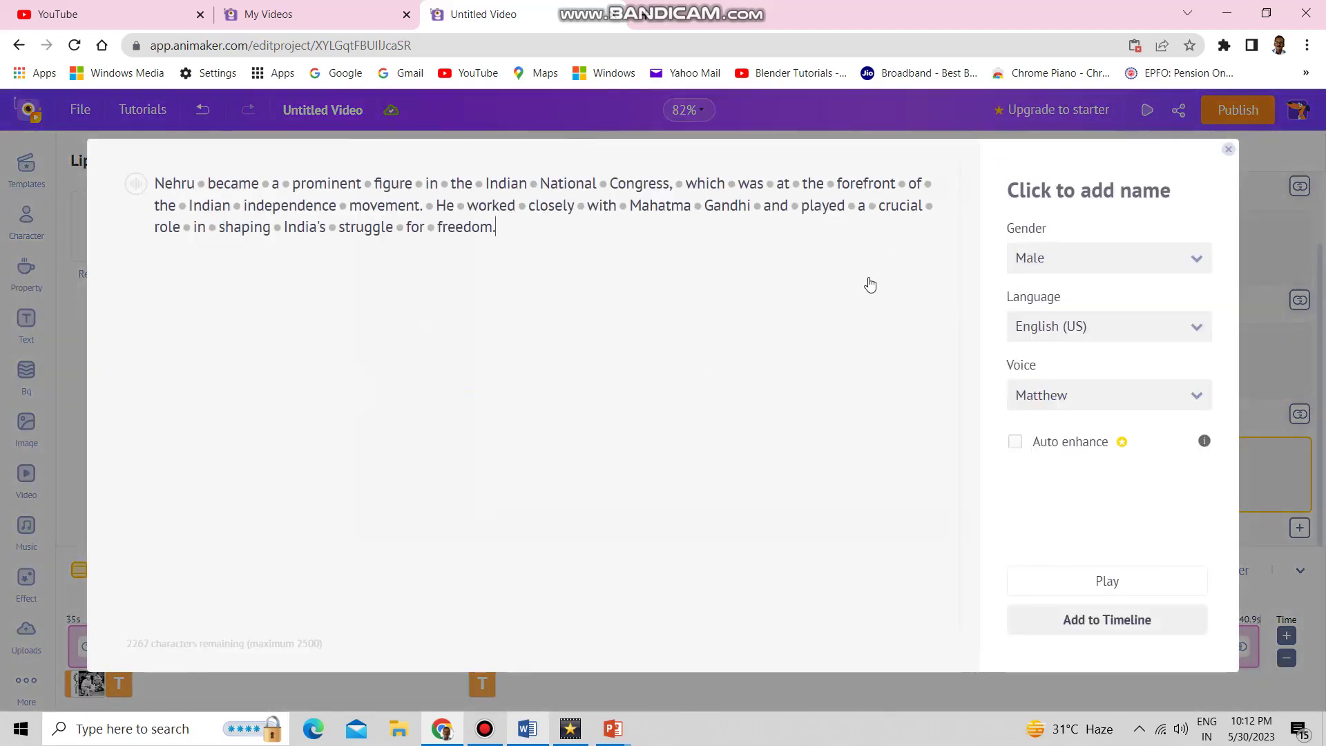
click(1035, 263)
click(1051, 290)
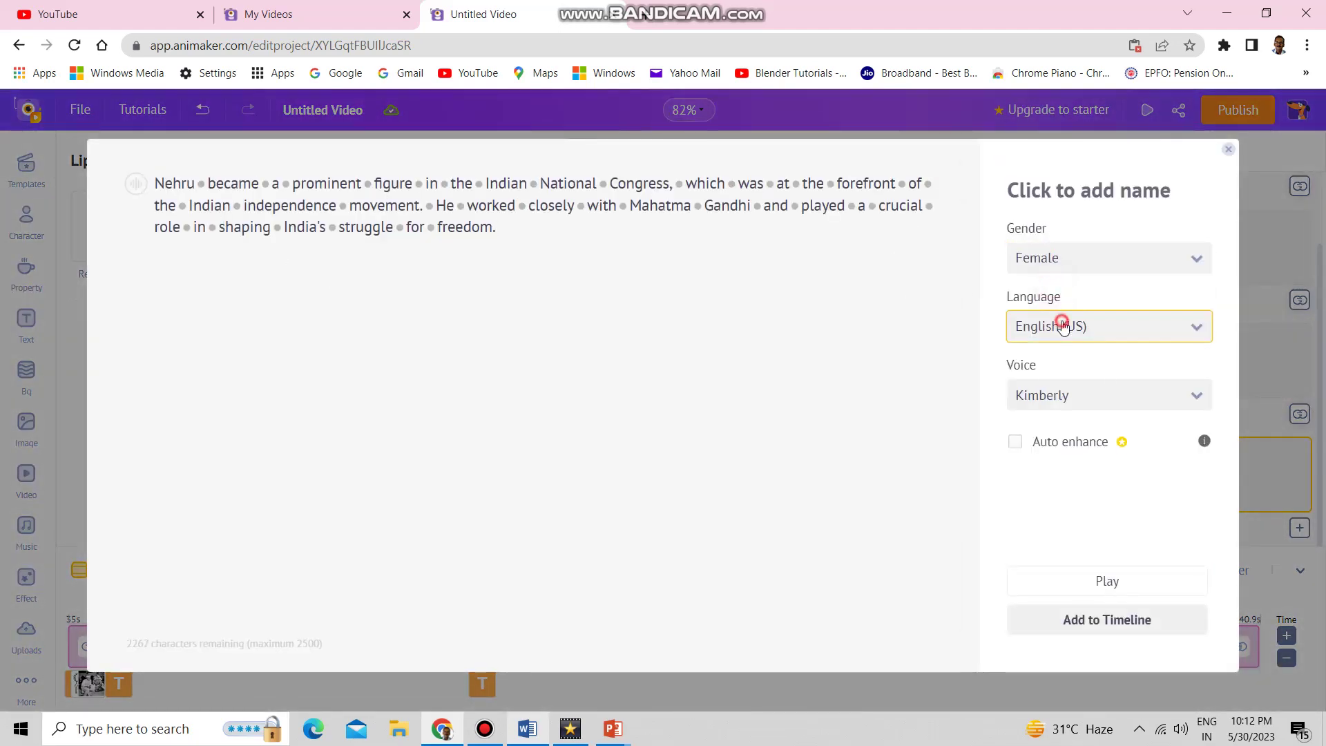
click(1065, 325)
scroll(1087, 416, down, 1)
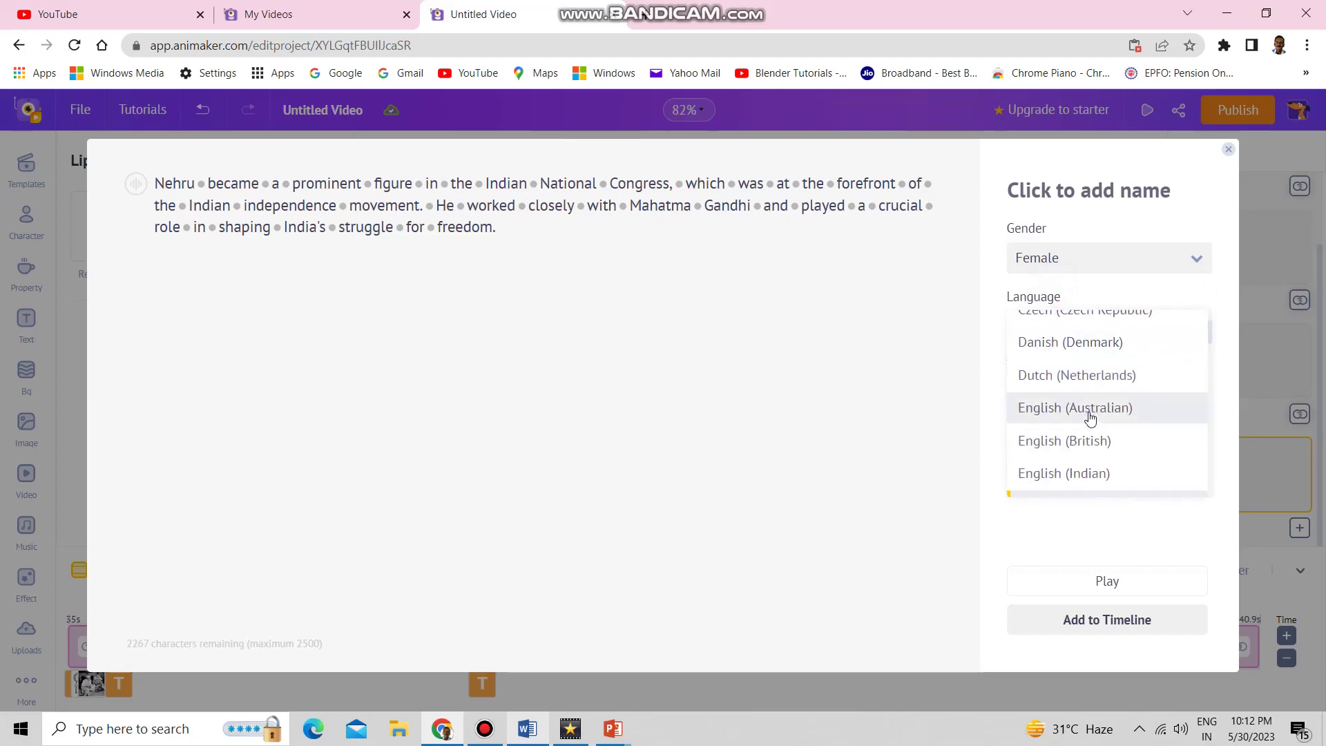
click(1121, 482)
click(1123, 623)
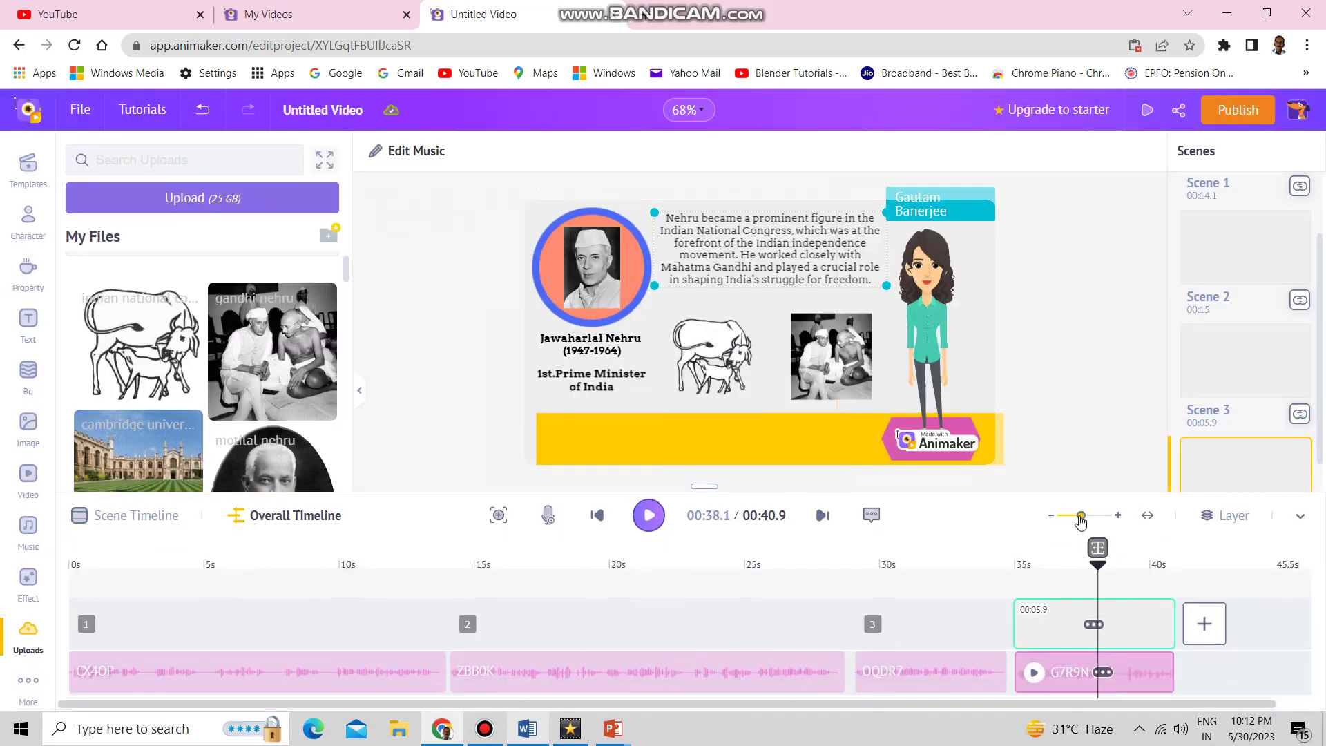
drag(1081, 517, 1068, 517)
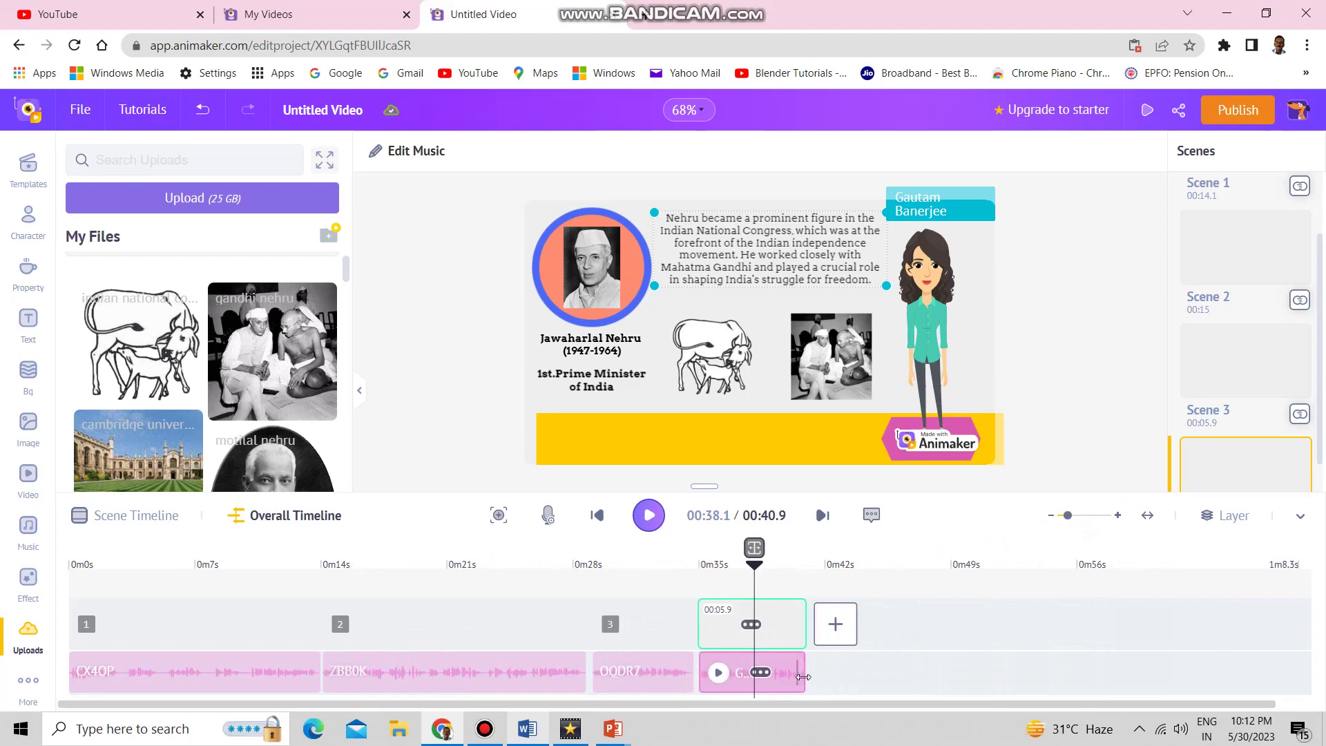
Step: Lengthen the narration clip and stretch Scene 4 to 14.7 s, making the video 49.7 s
drag(803, 677, 956, 673)
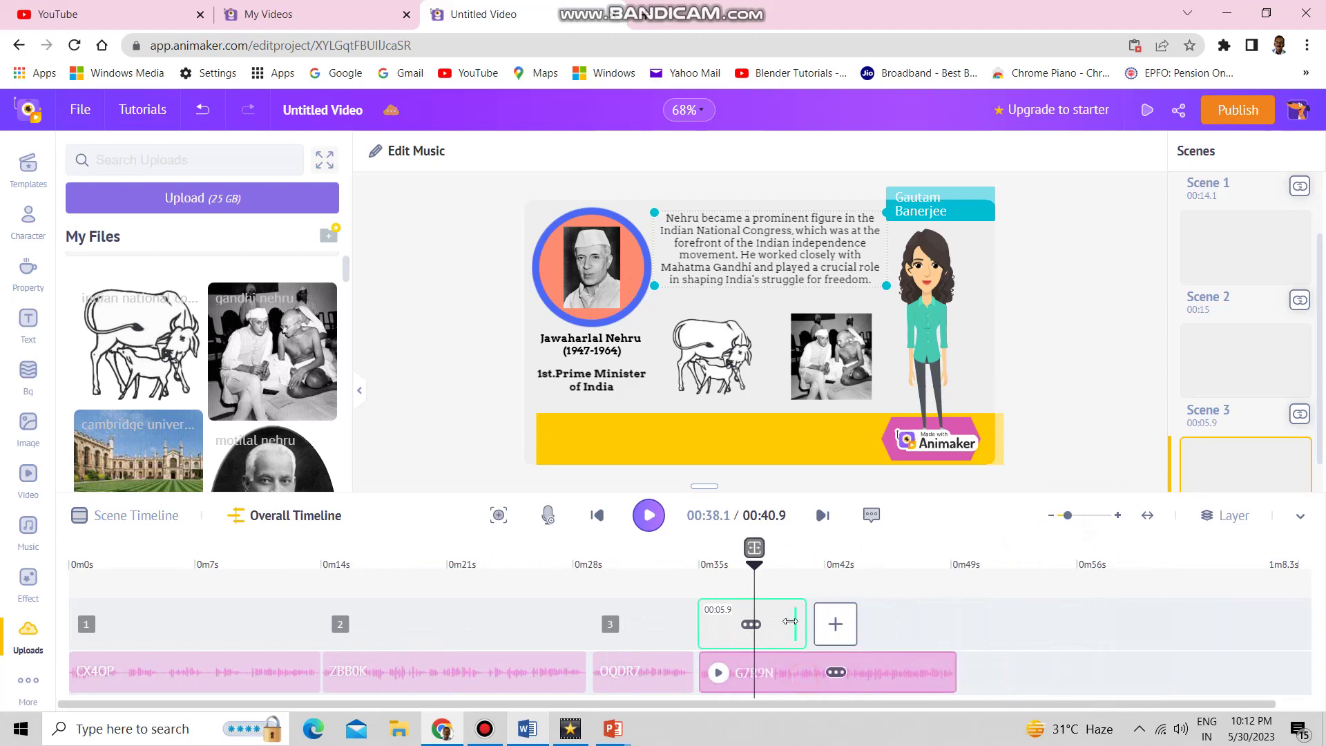
drag(789, 621, 956, 636)
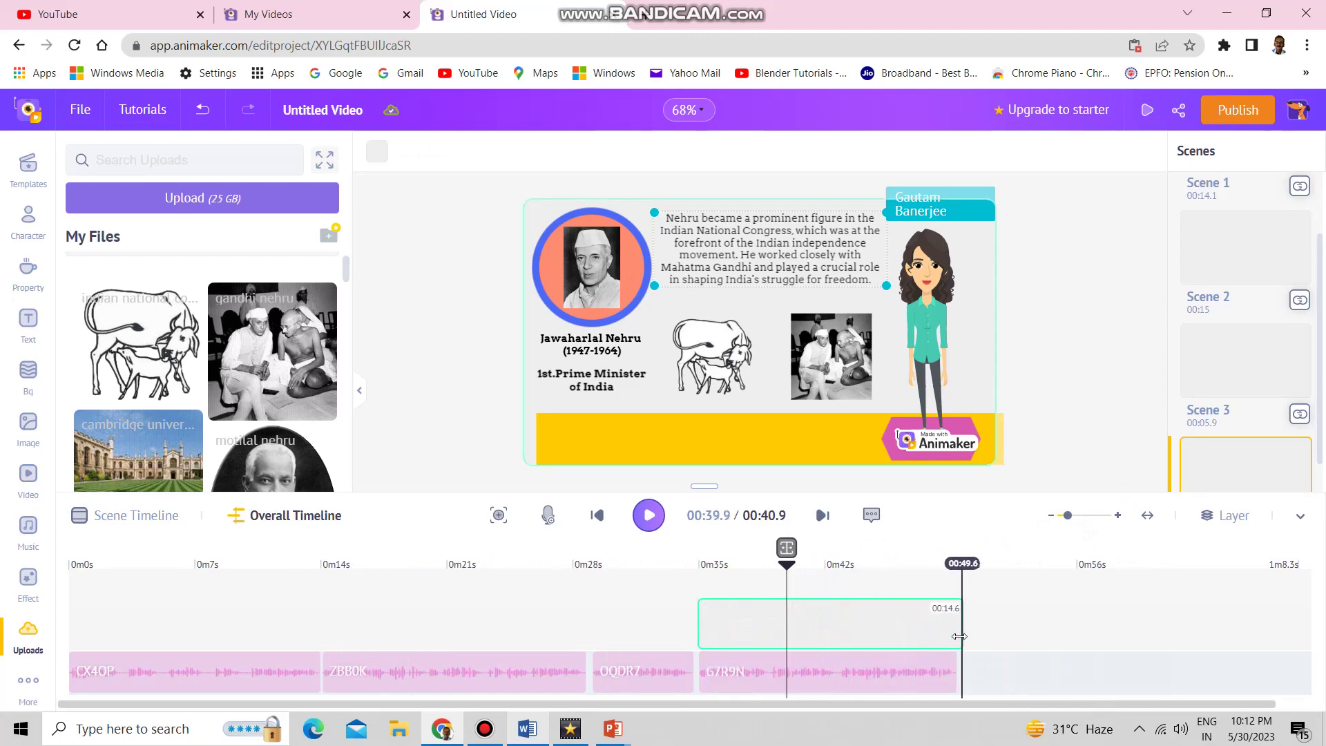
drag(959, 636, 963, 636)
click(124, 516)
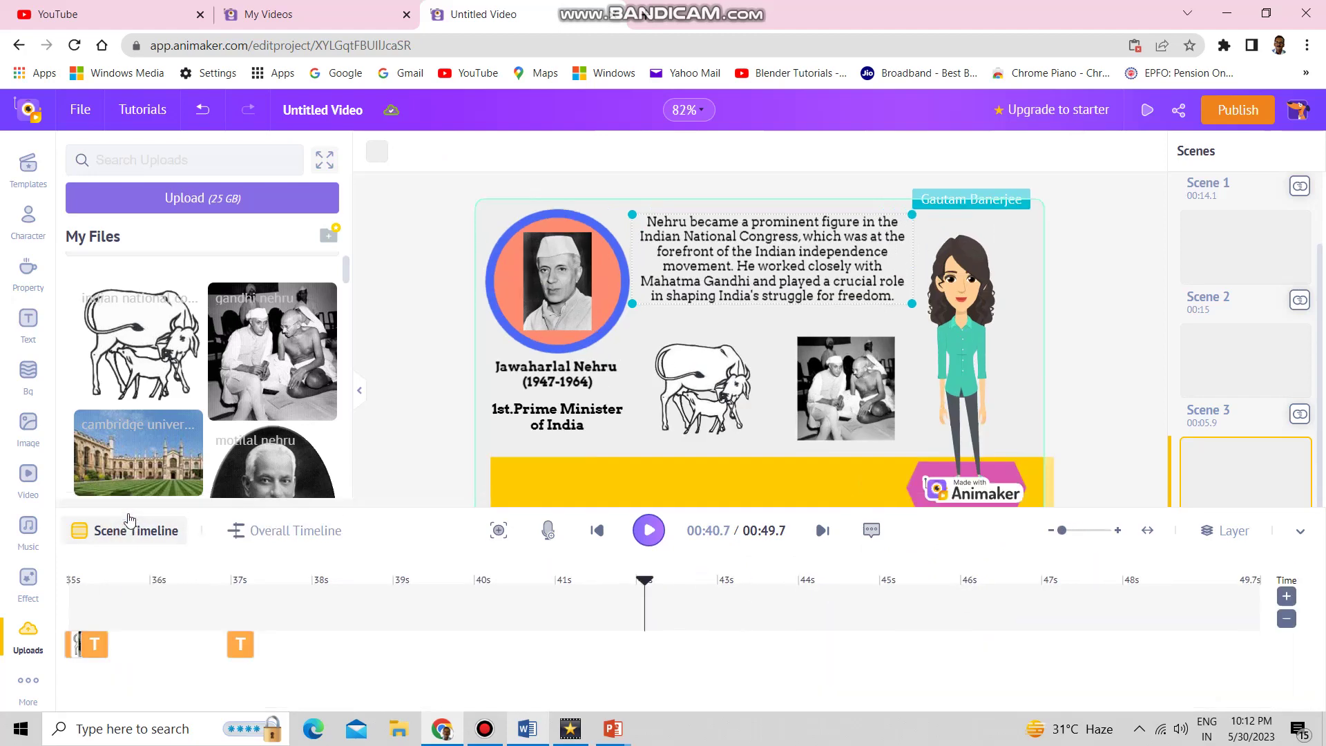
click(694, 388)
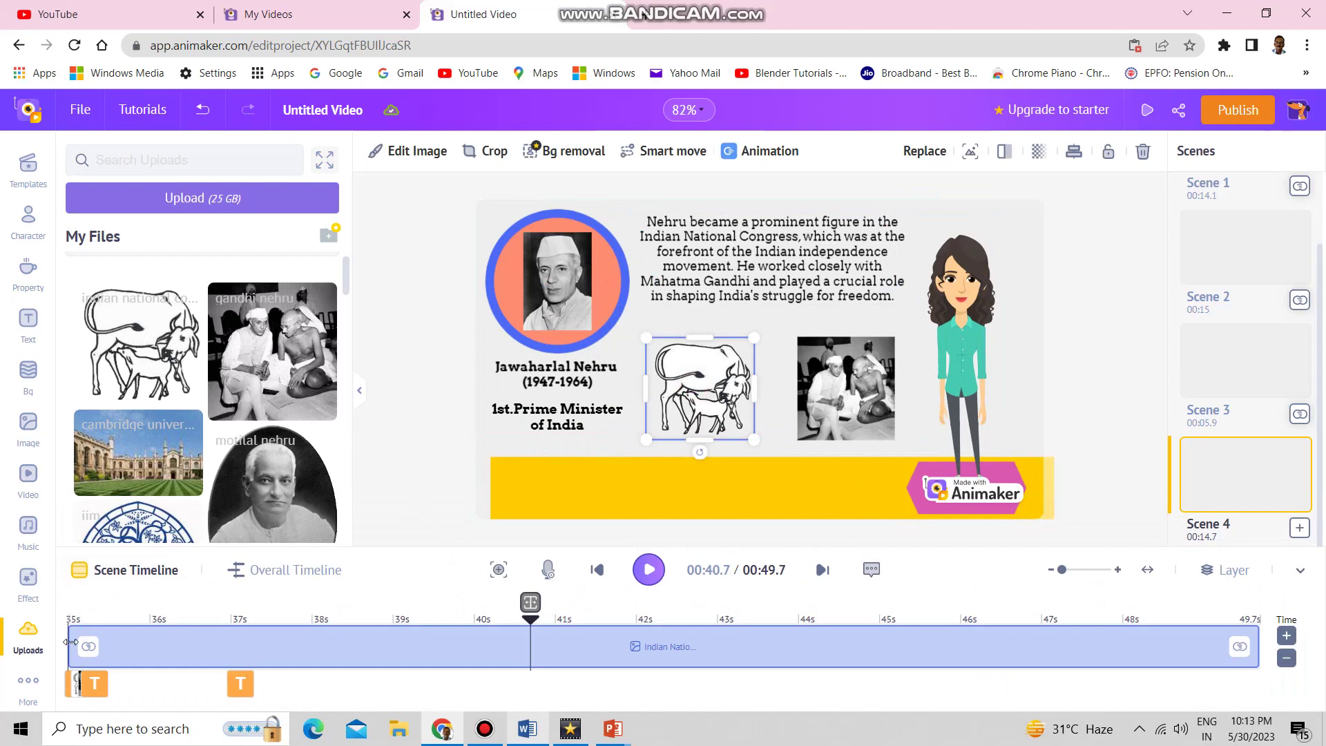
Step: Start the cow drawing at about 39 s with a three-second Fade In entrance
mouse_move(69, 643)
mouse_down()
mouse_move(323, 699)
mouse_move(433, 647)
mouse_up()
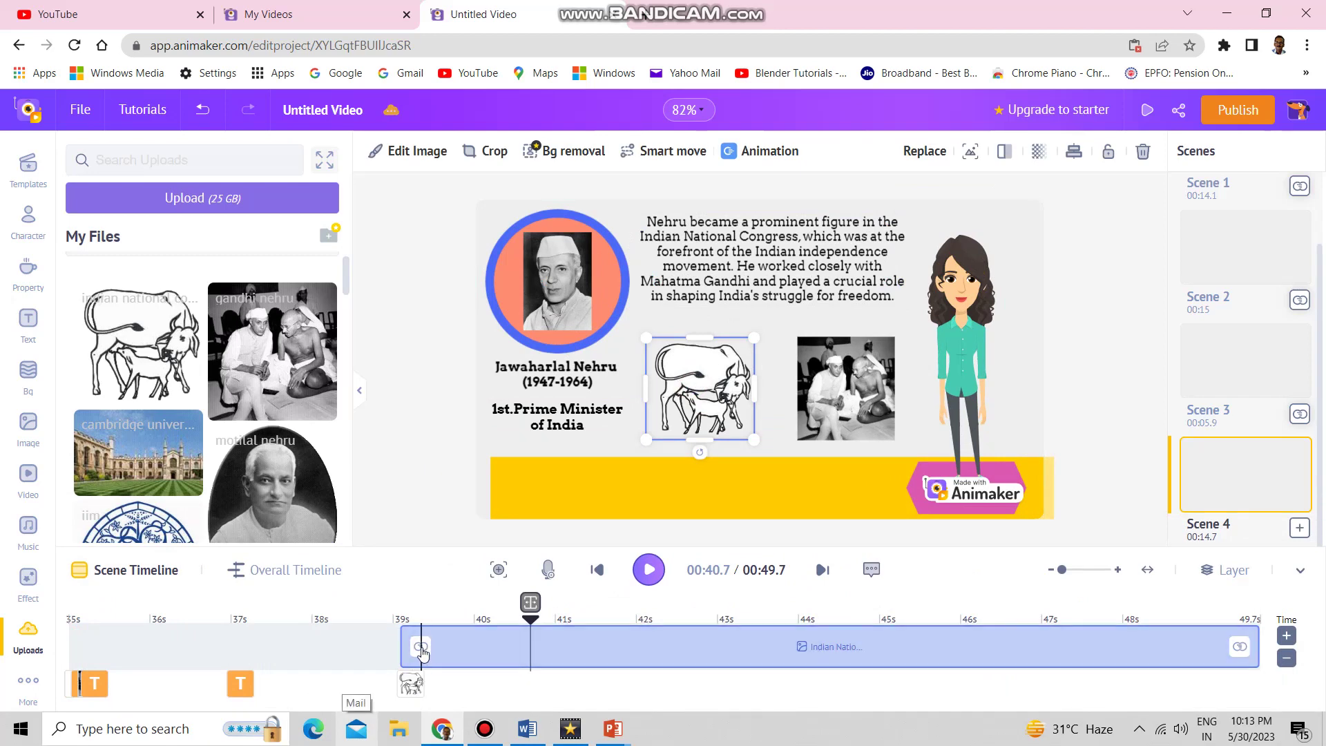
click(421, 649)
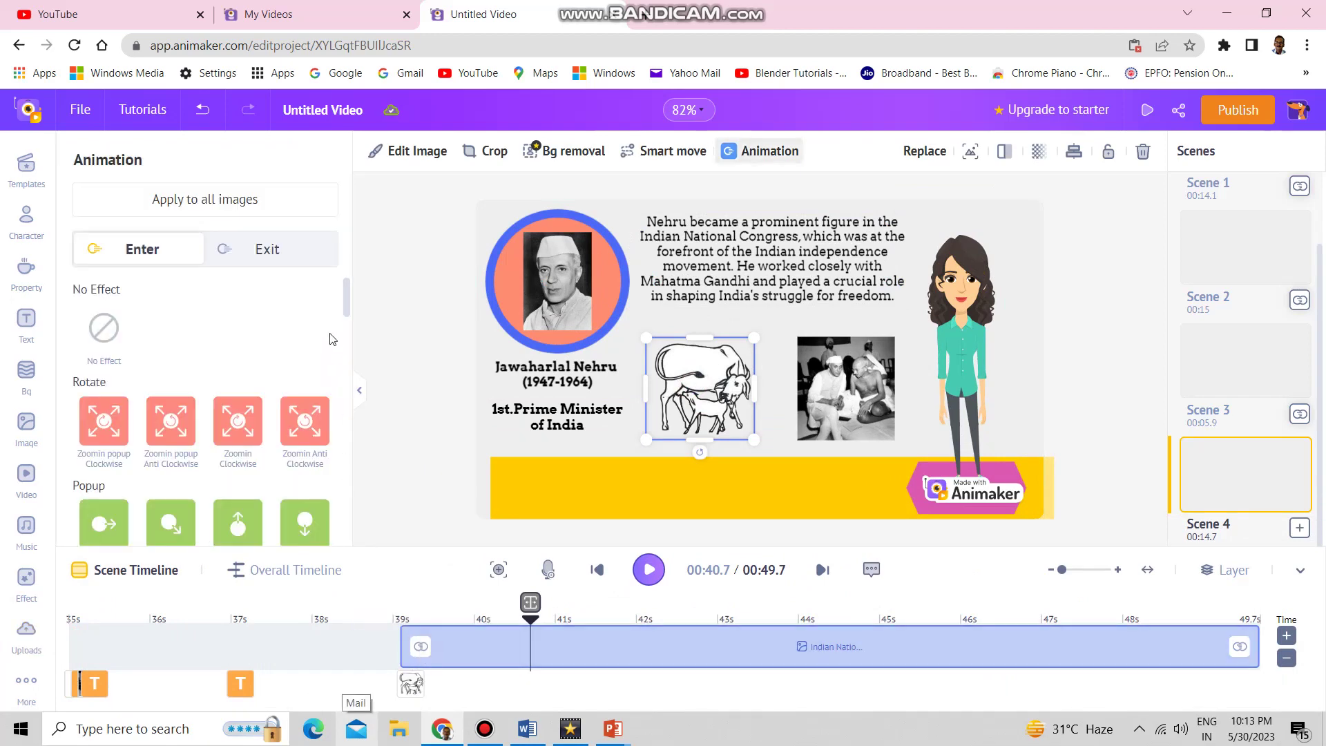
scroll(341, 304, down, 6)
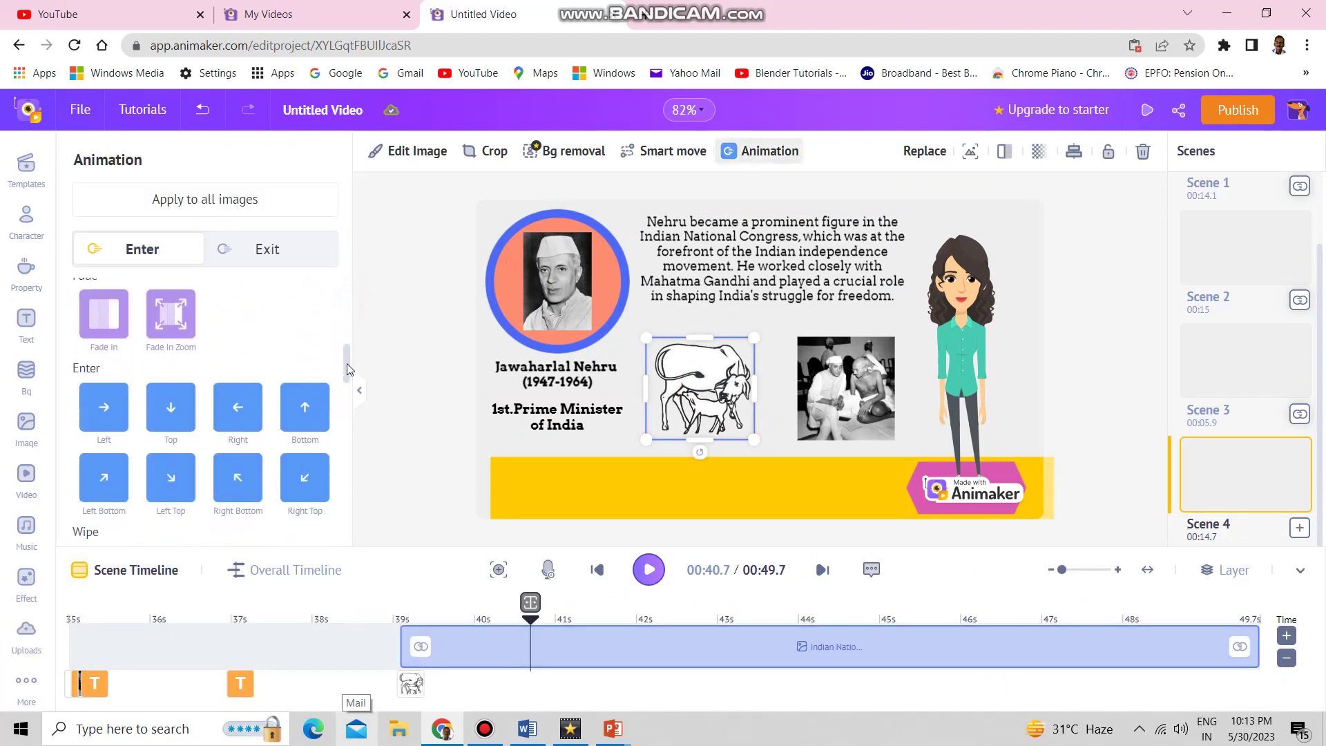
click(103, 316)
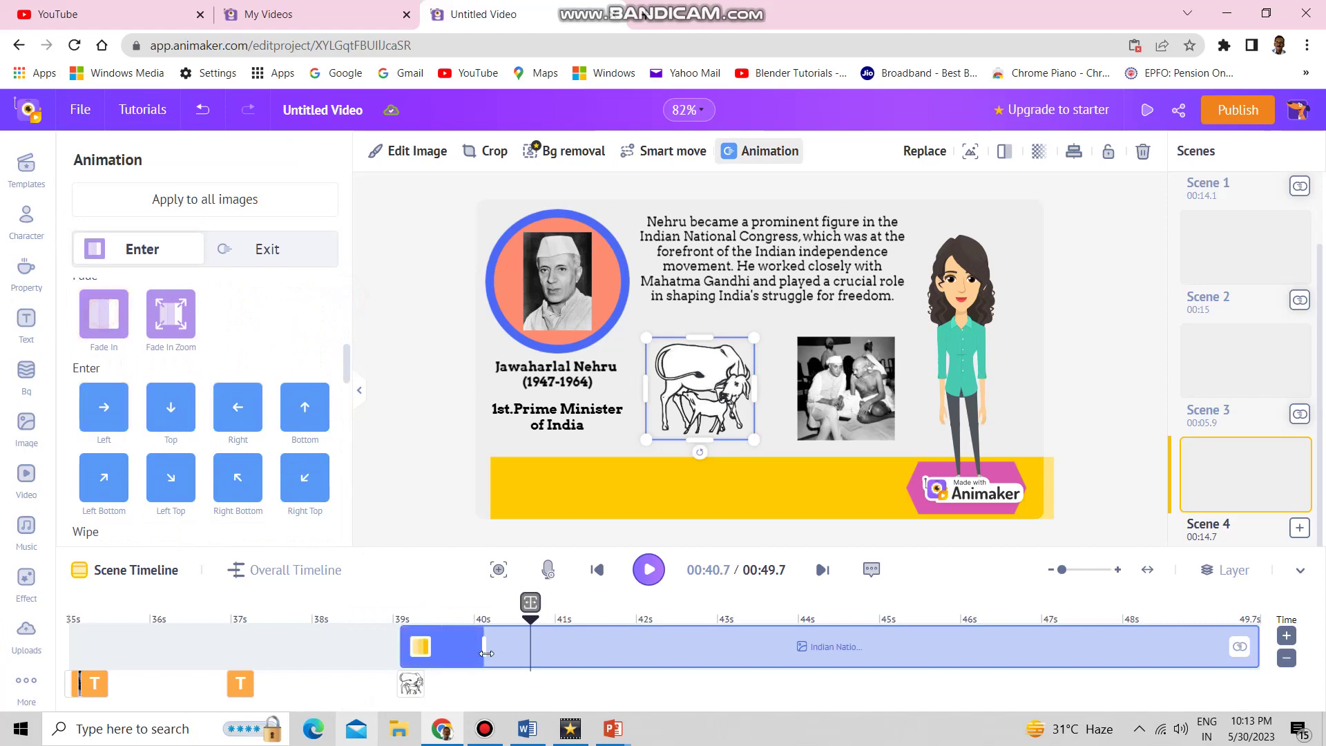
drag(485, 652, 646, 652)
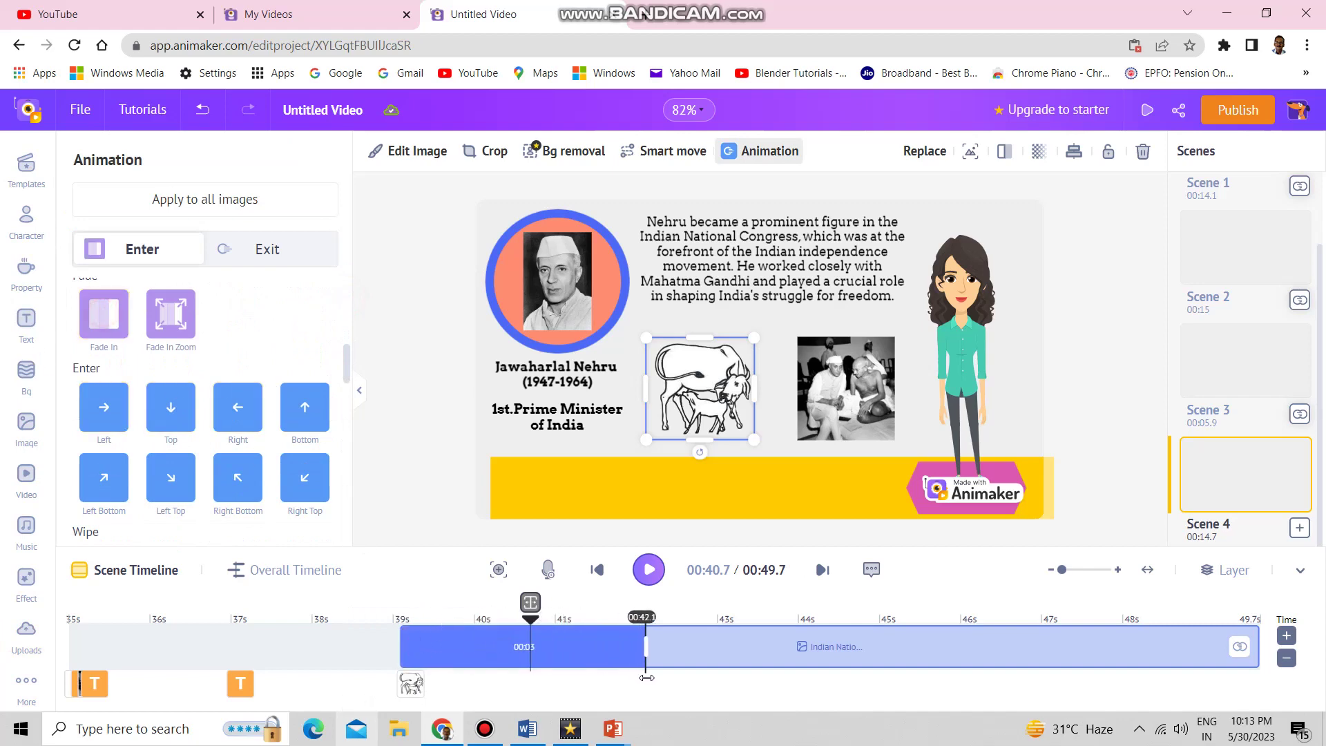
Step: Give the cow drawing a Fade Out exit lasting about two seconds
click(1240, 647)
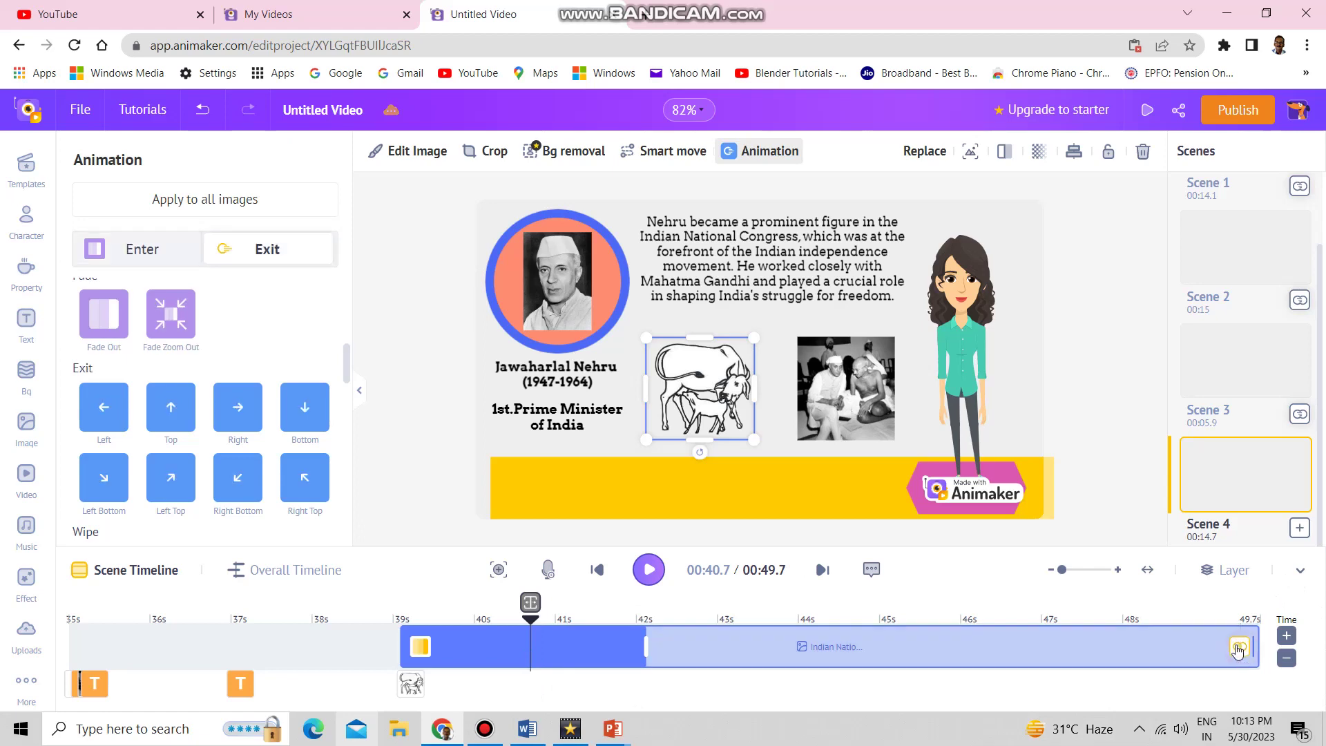
click(106, 323)
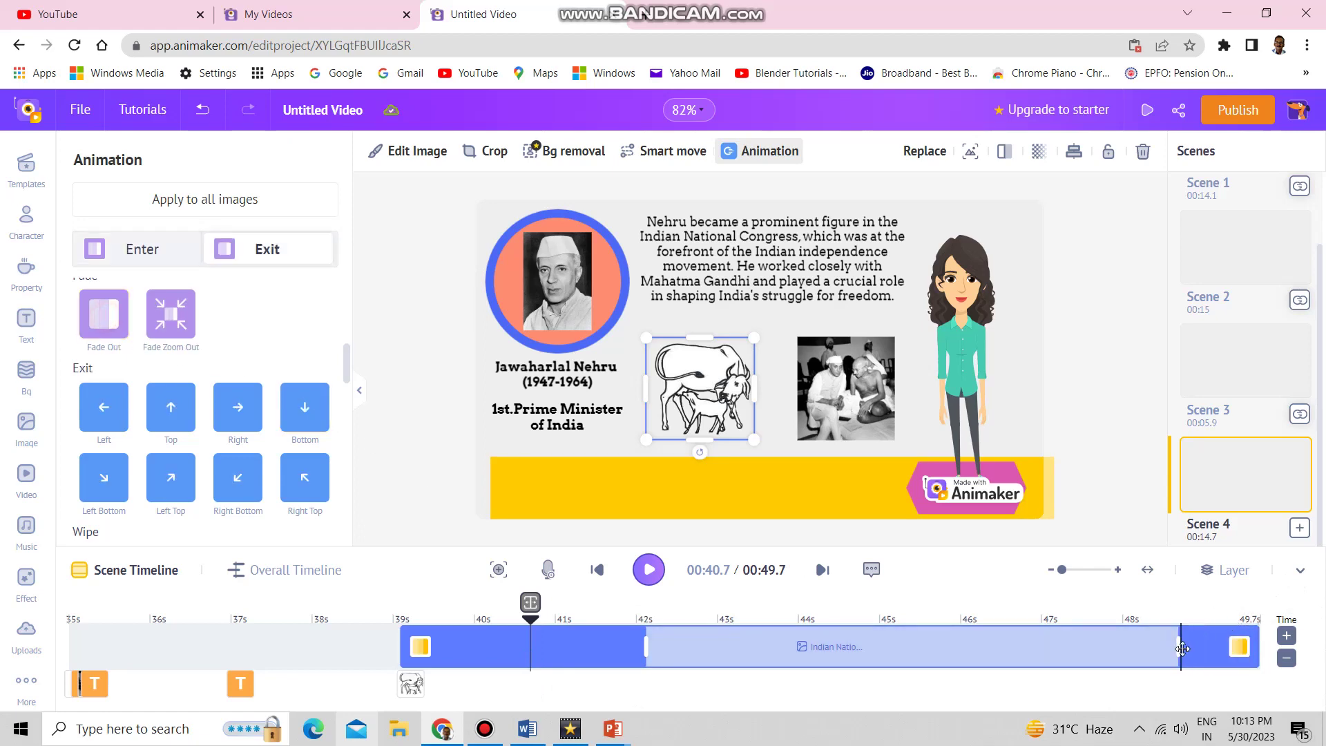
drag(1160, 644, 1090, 630)
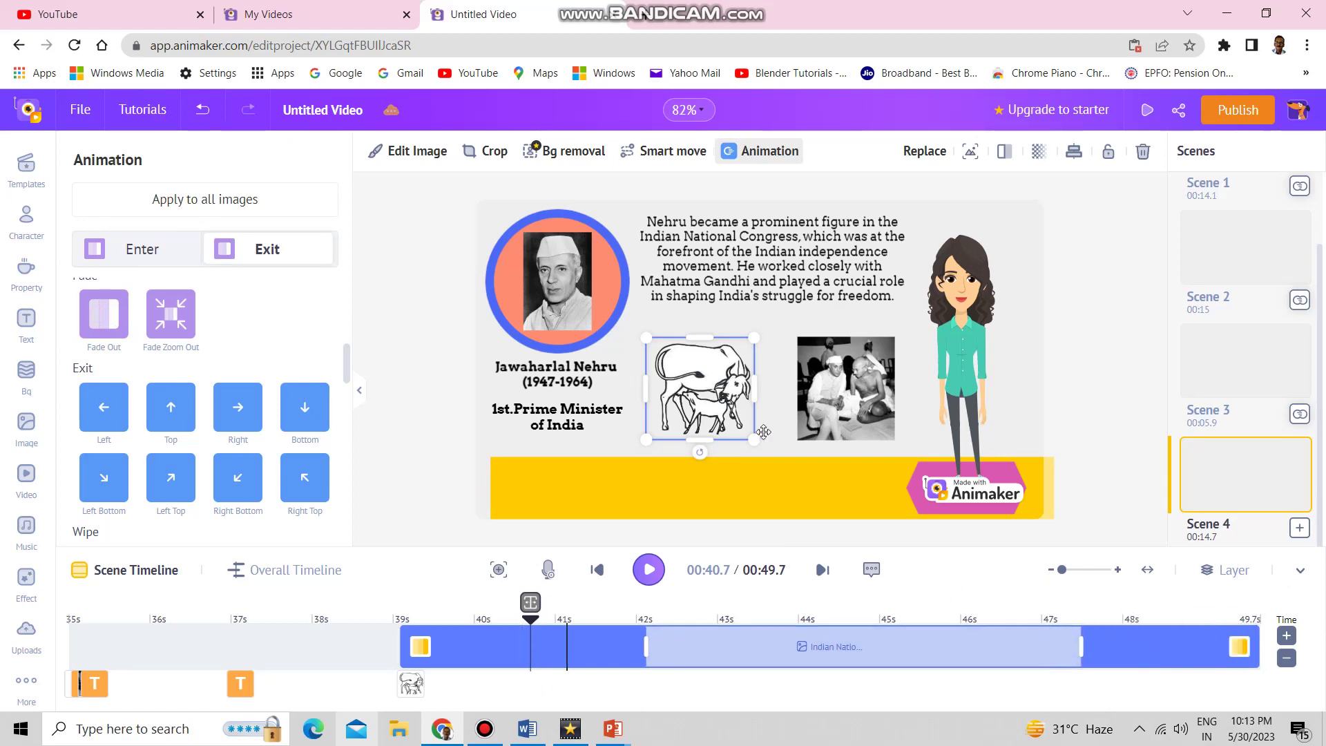
click(835, 396)
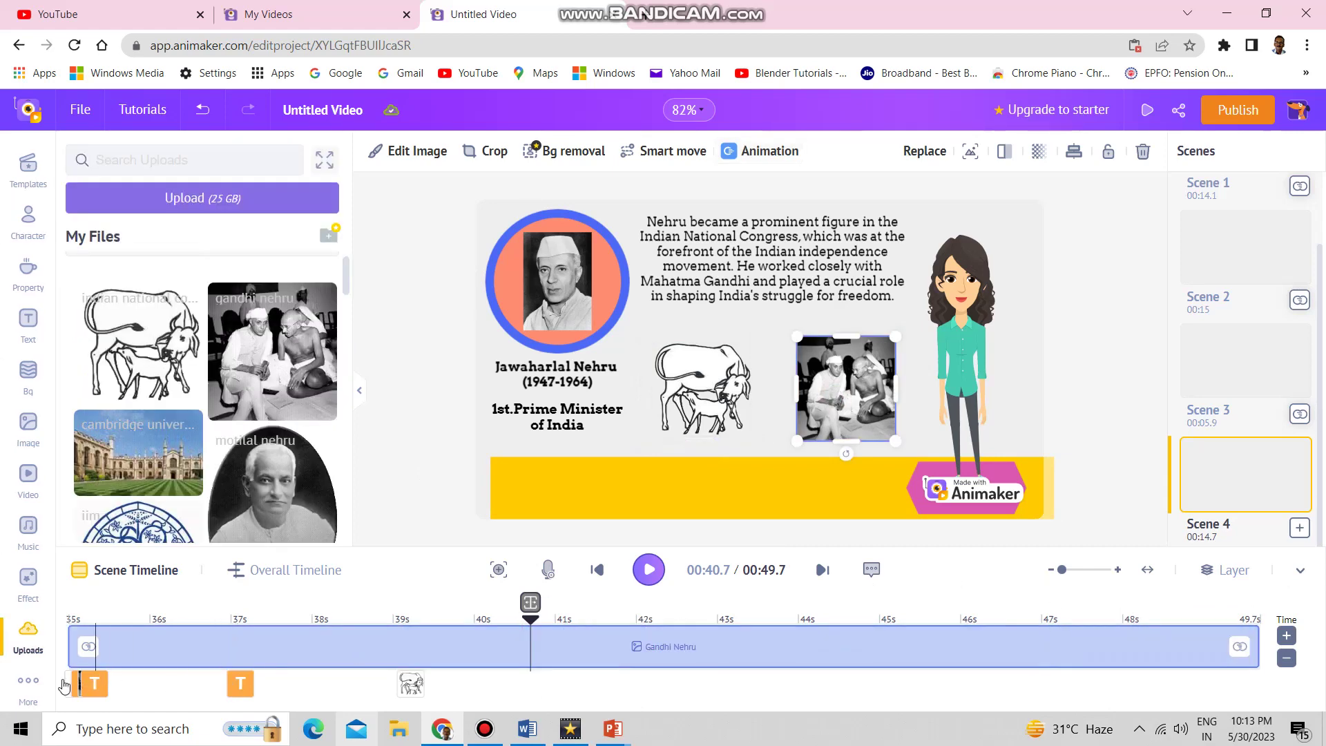
Step: Start the Gandhi Nehru photo at 44 s with a two-second Fade In entrance
drag(68, 647, 817, 743)
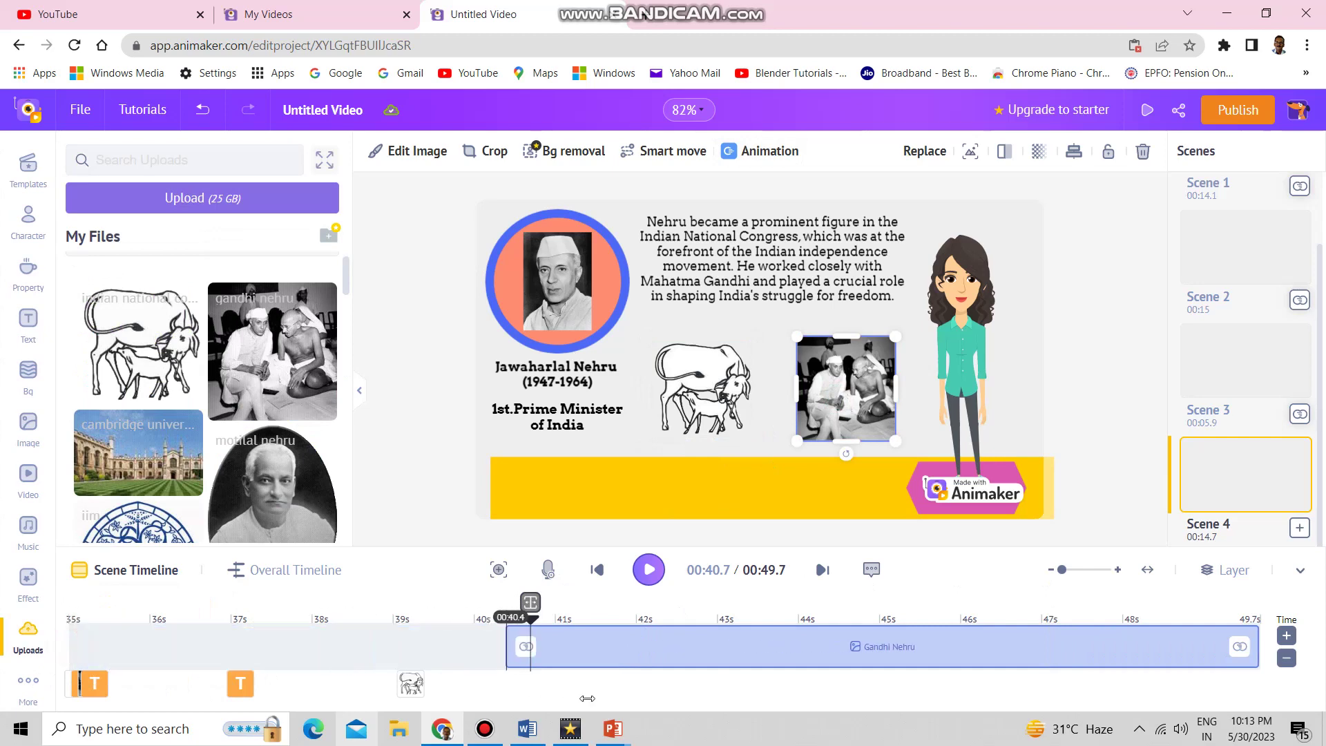
drag(817, 743, 798, 738)
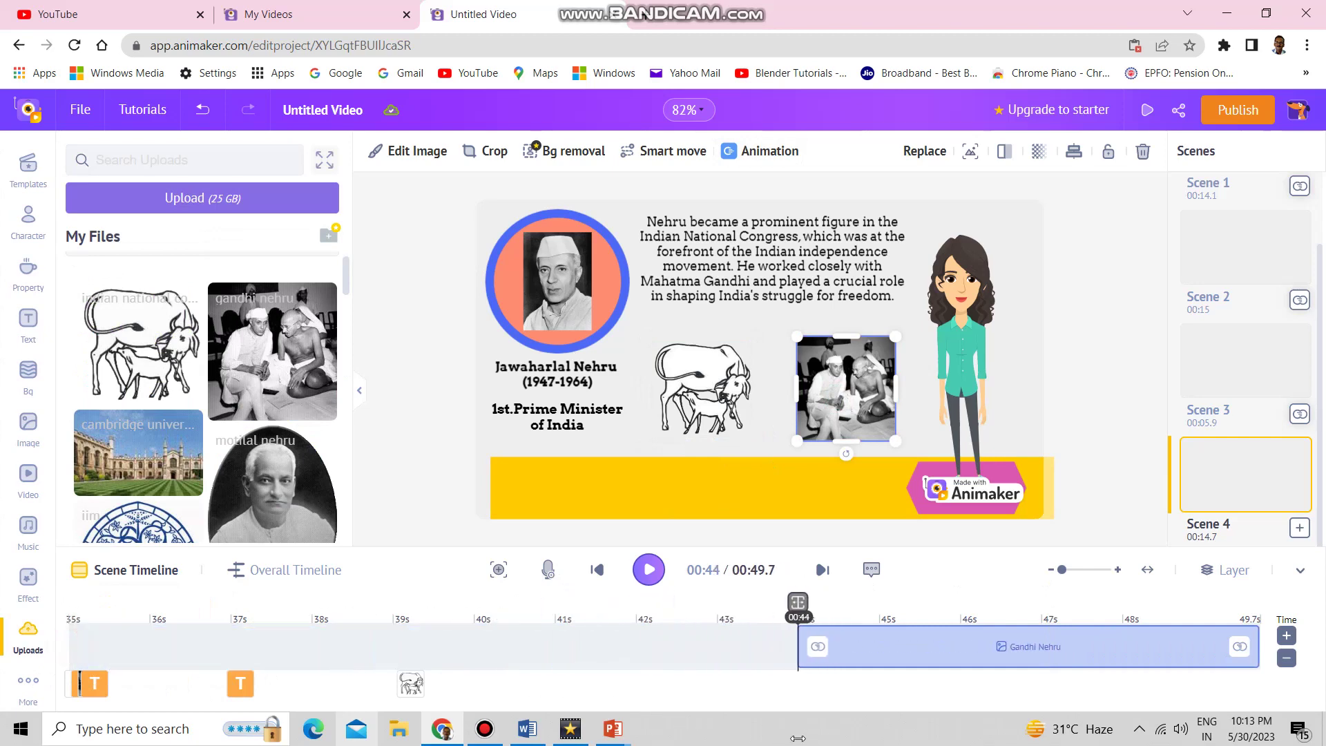
click(819, 647)
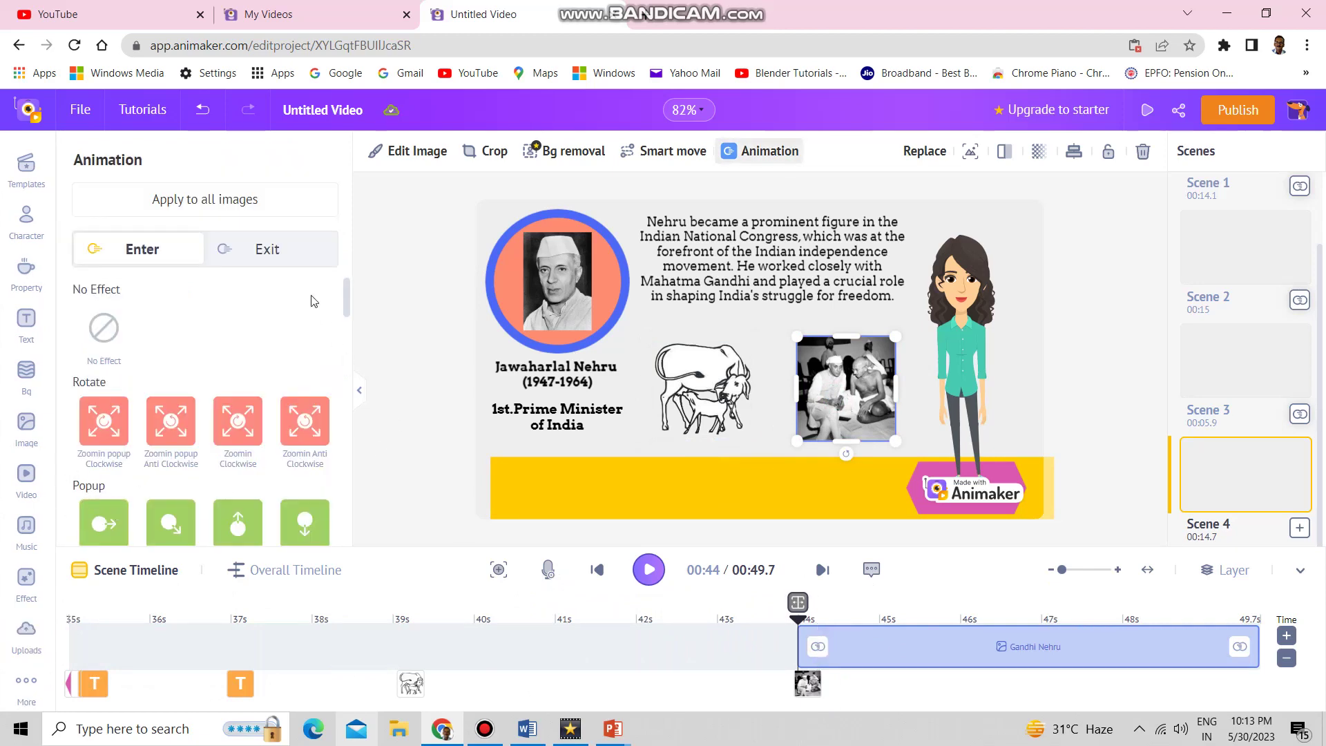
scroll(128, 379, down, 5)
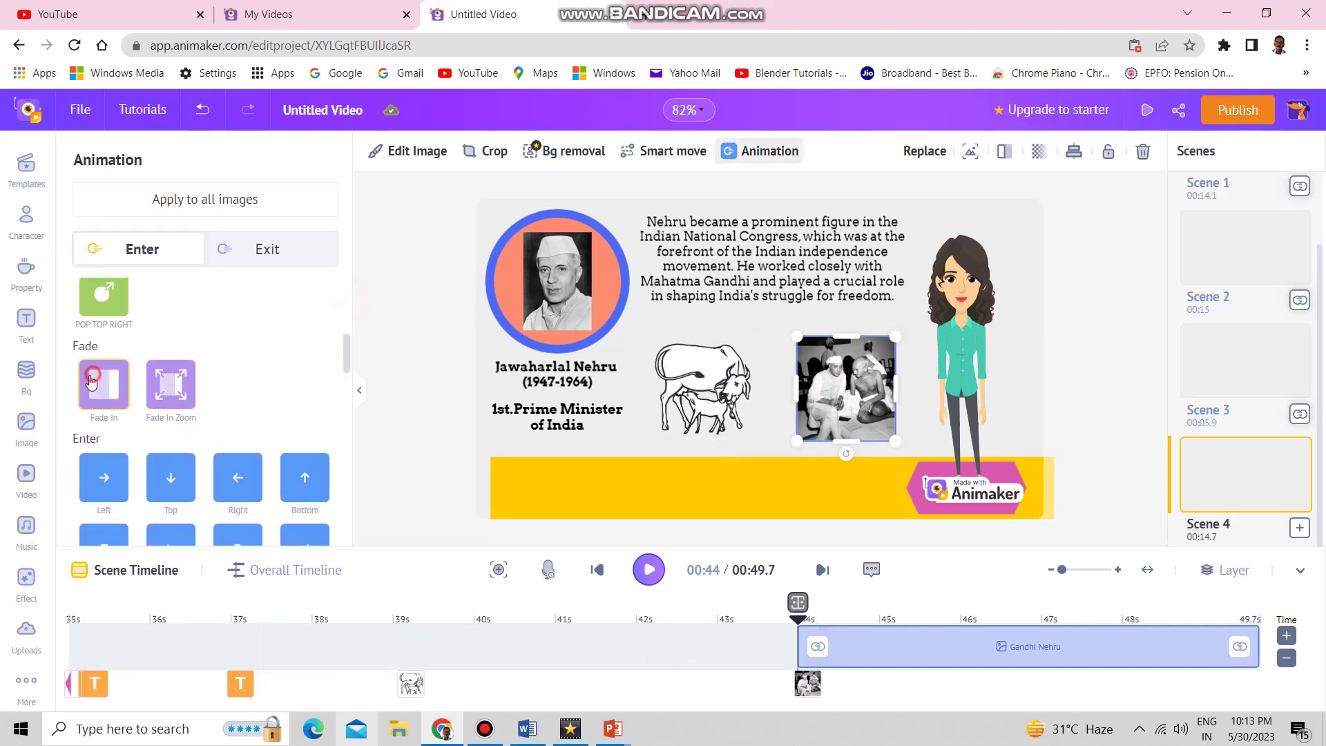
click(89, 378)
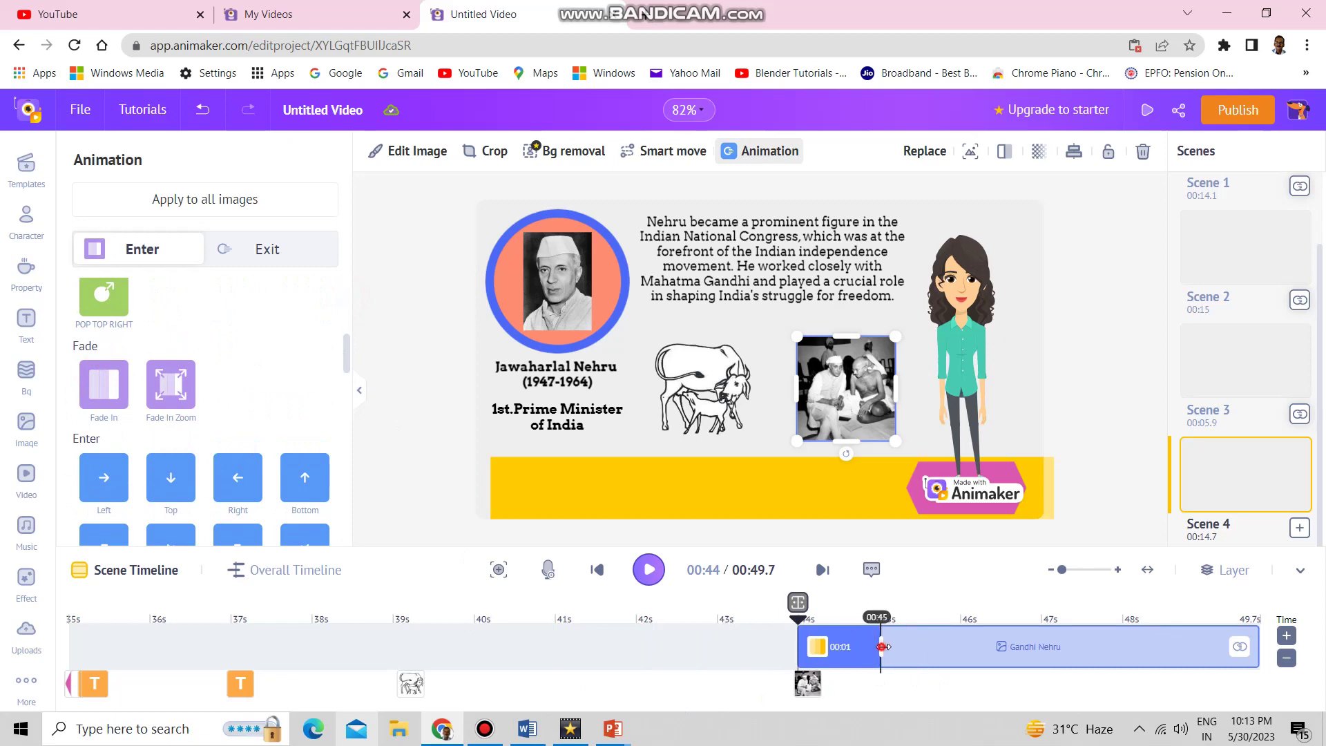
drag(886, 647, 970, 647)
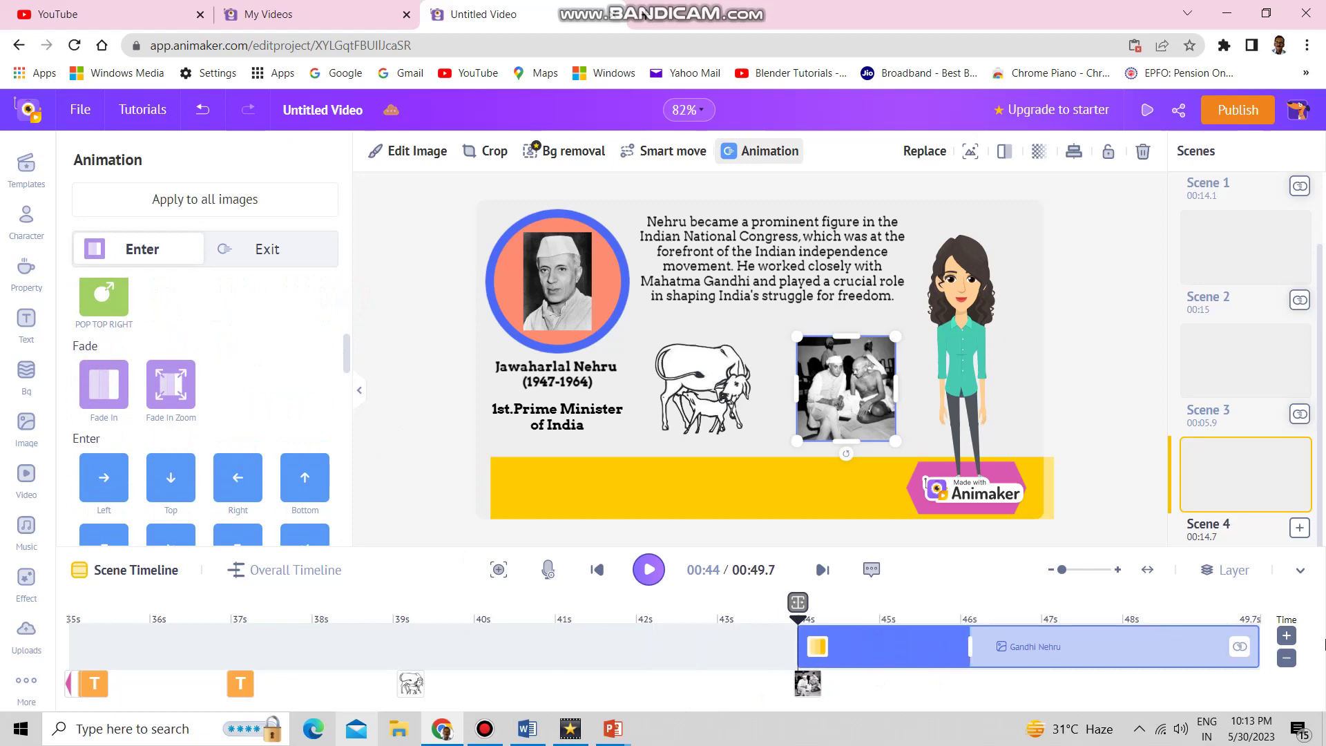
Step: Give the Gandhi Nehru photo a 1.5-second Fade Out exit
click(1246, 654)
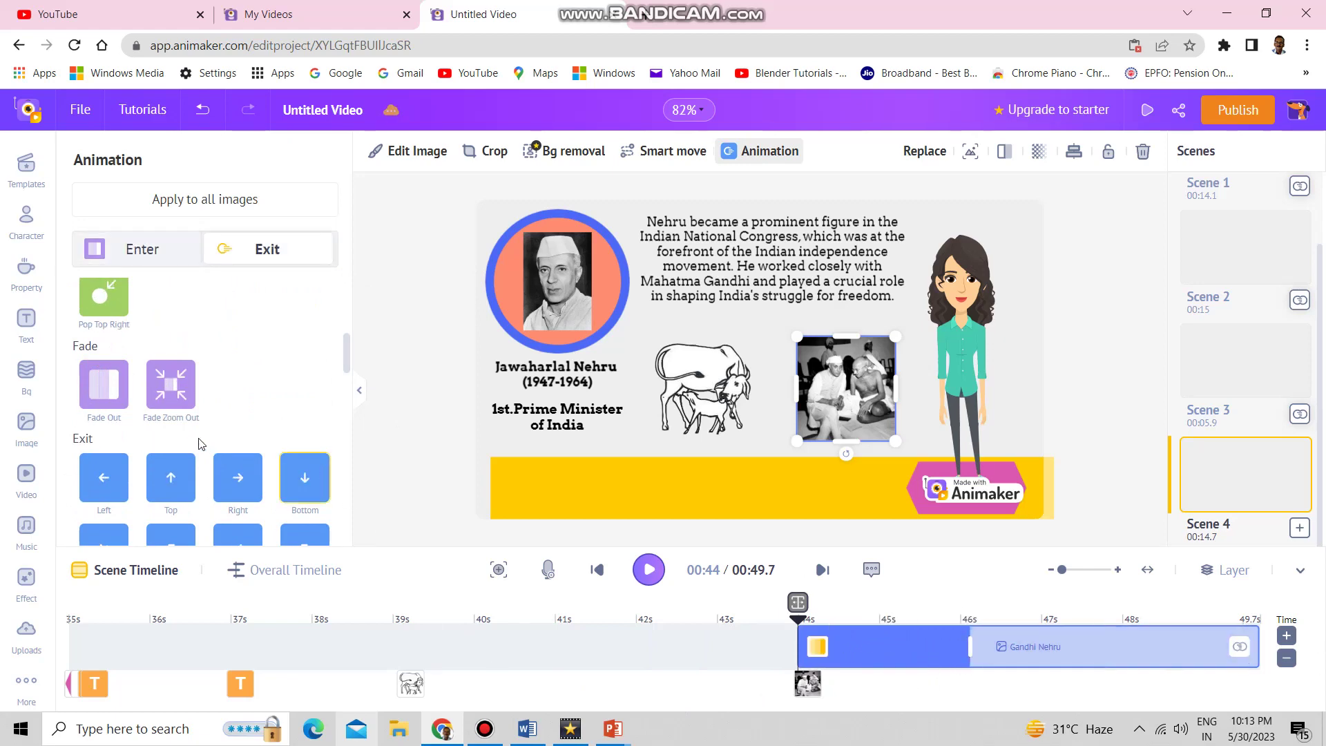
click(106, 389)
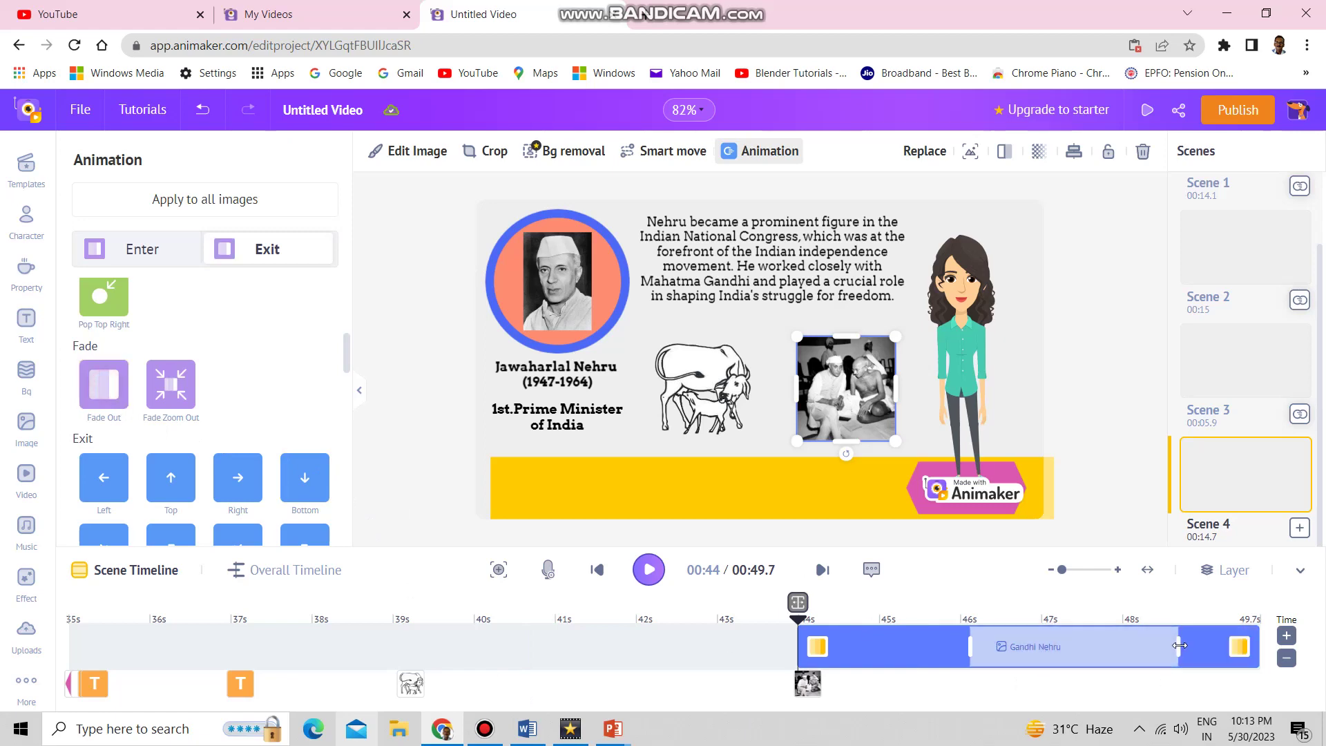
drag(1180, 647, 1142, 645)
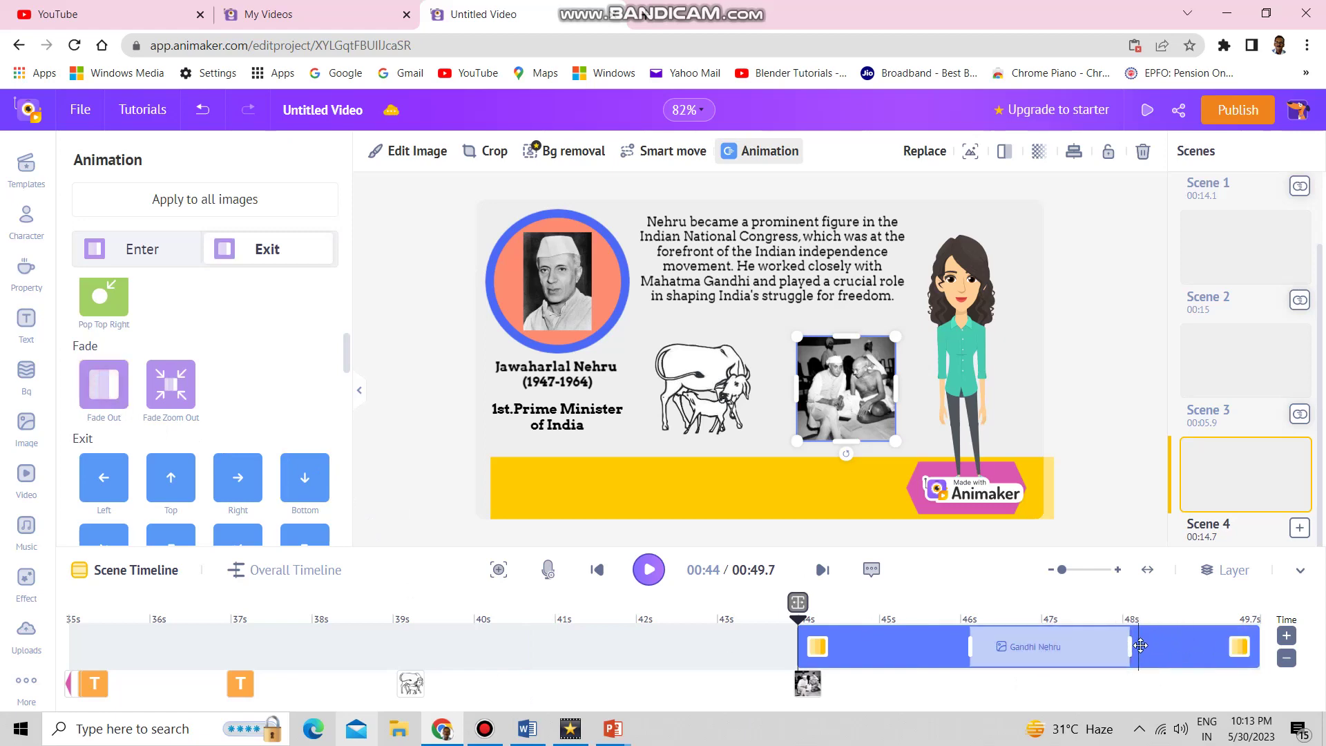